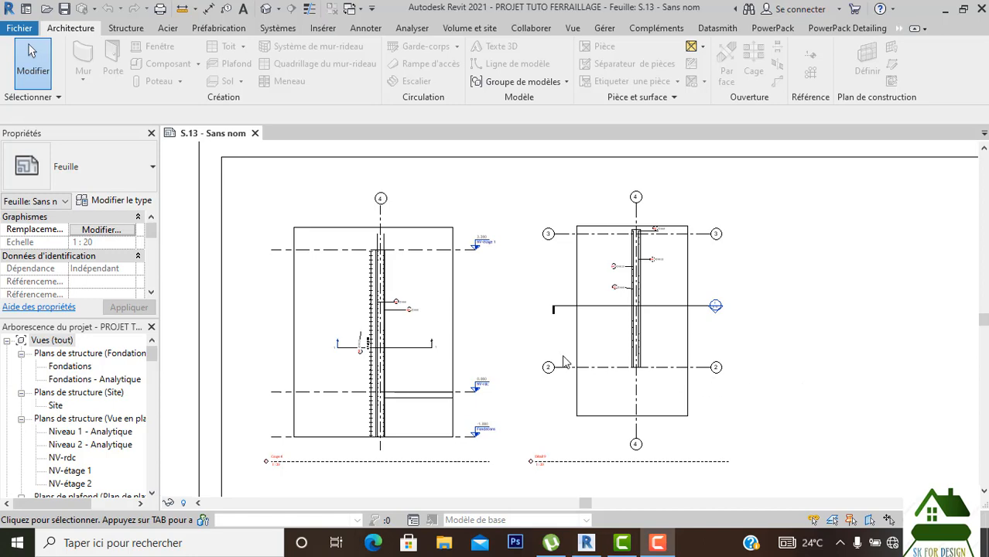
# Examine the wall reinforcement views laid out on sheet S.13 and check the contents of sheet S.12.
pyautogui.scroll(3, 359, 335)
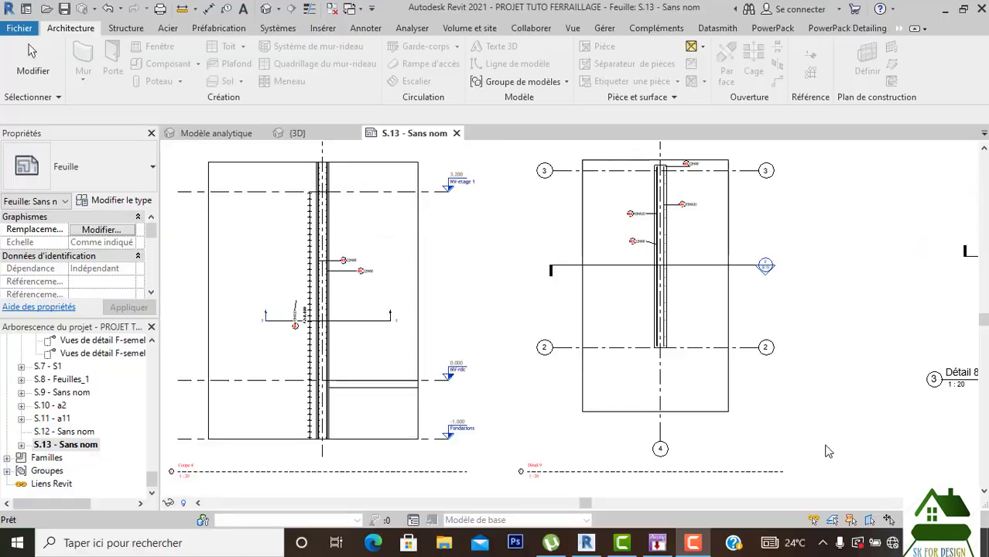
pyautogui.scroll(-6, 494, 274)
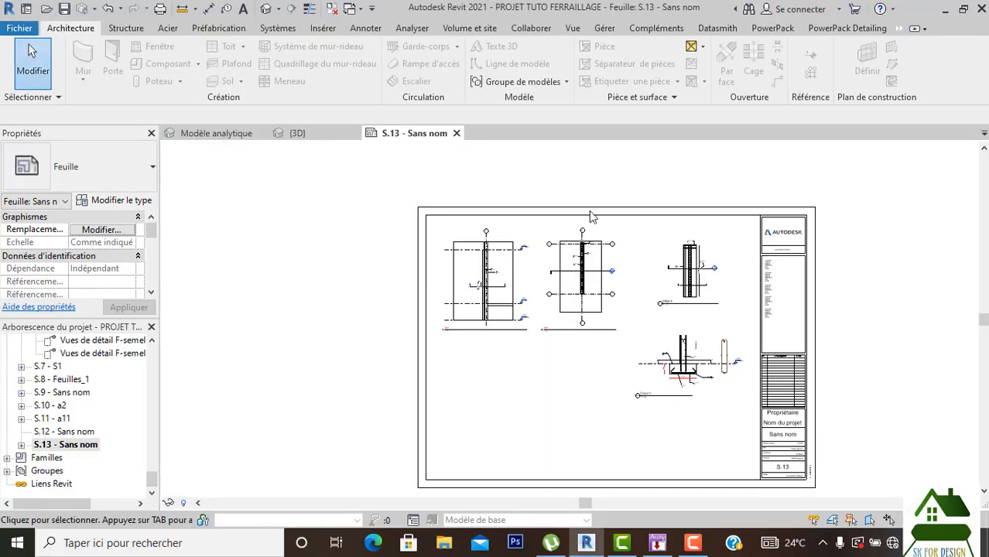
pyautogui.doubleClick(76, 433)
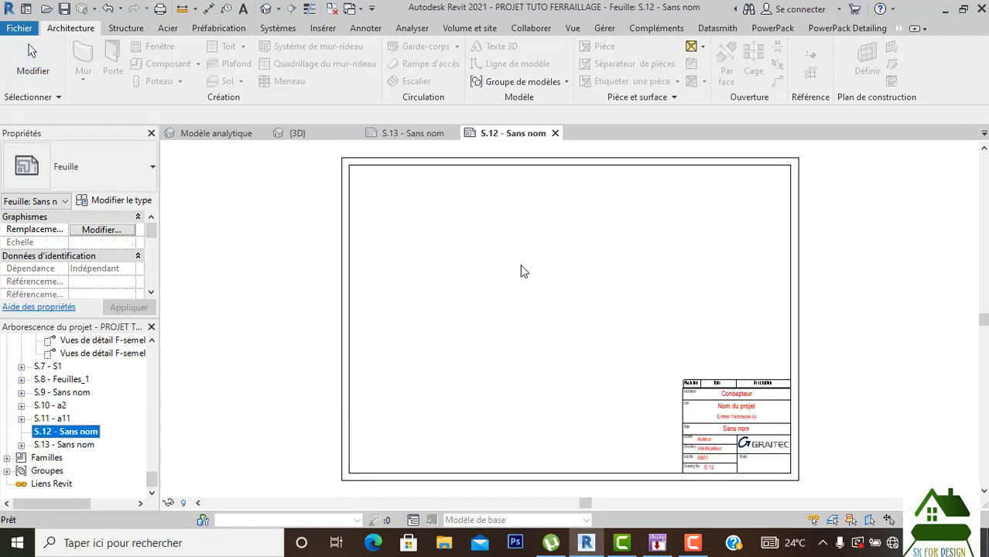
pyautogui.doubleClick(63, 447)
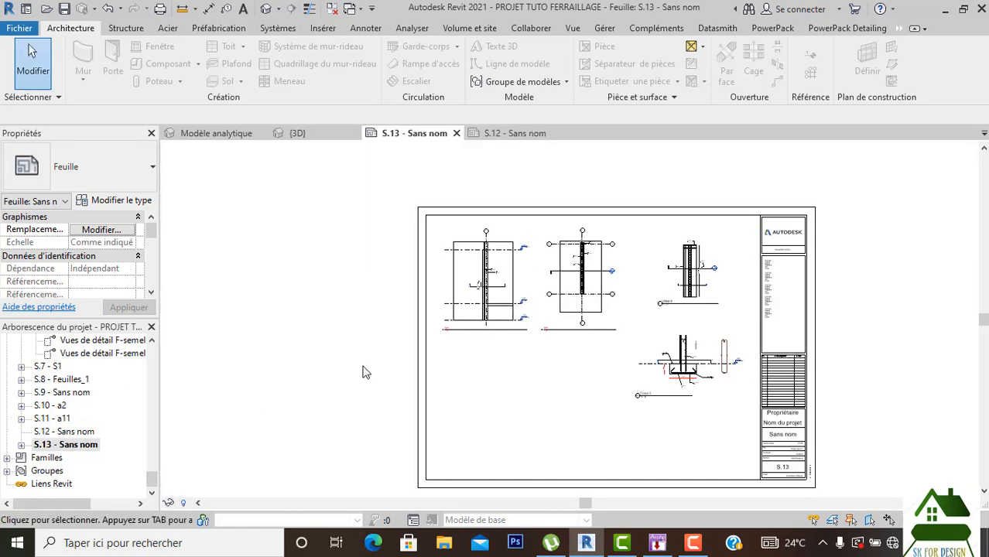
pyautogui.scroll(1, 770, 470)
pyautogui.scroll(1, 770, 471)
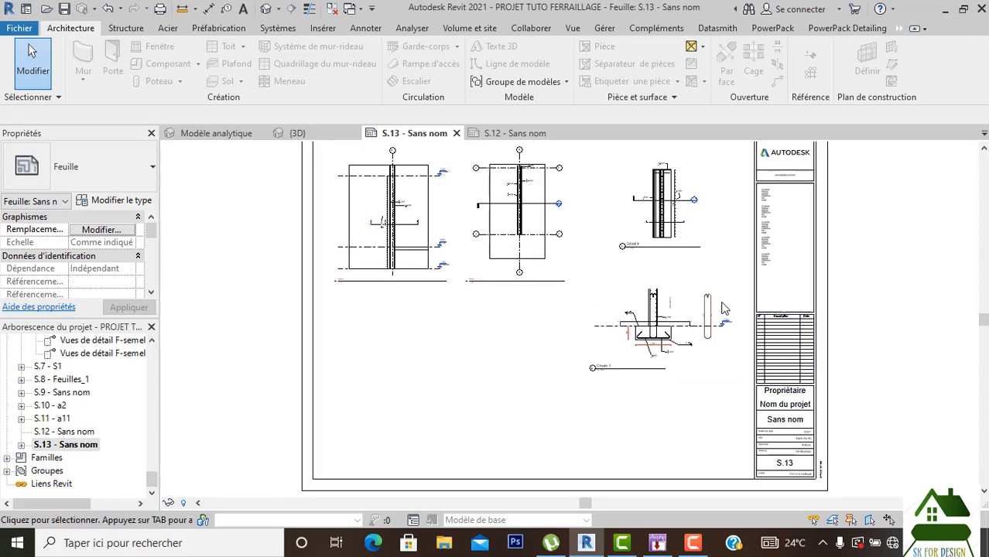
pyautogui.moveTo(696, 302); pyautogui.dragTo(694, 341, button='middle')
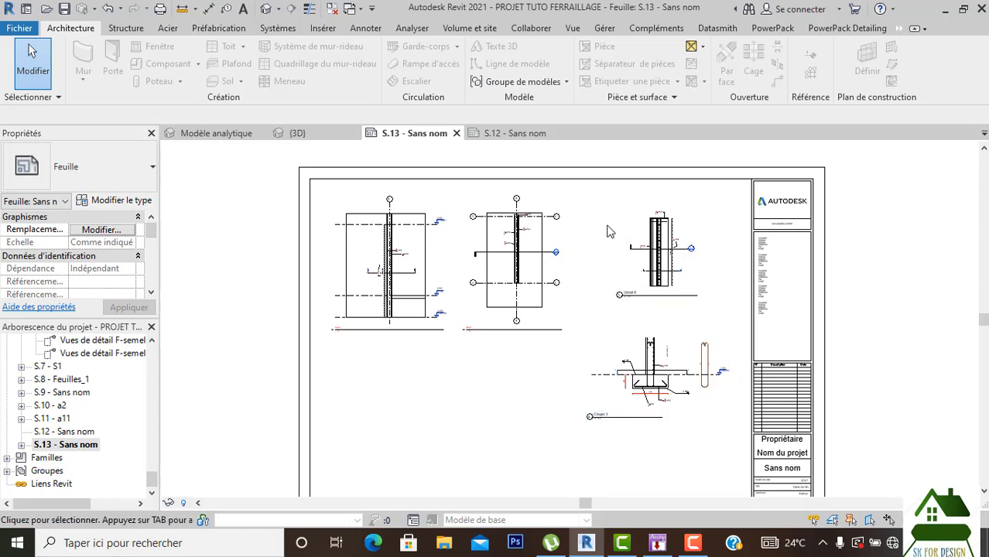
pyautogui.scroll(3, 681, 283)
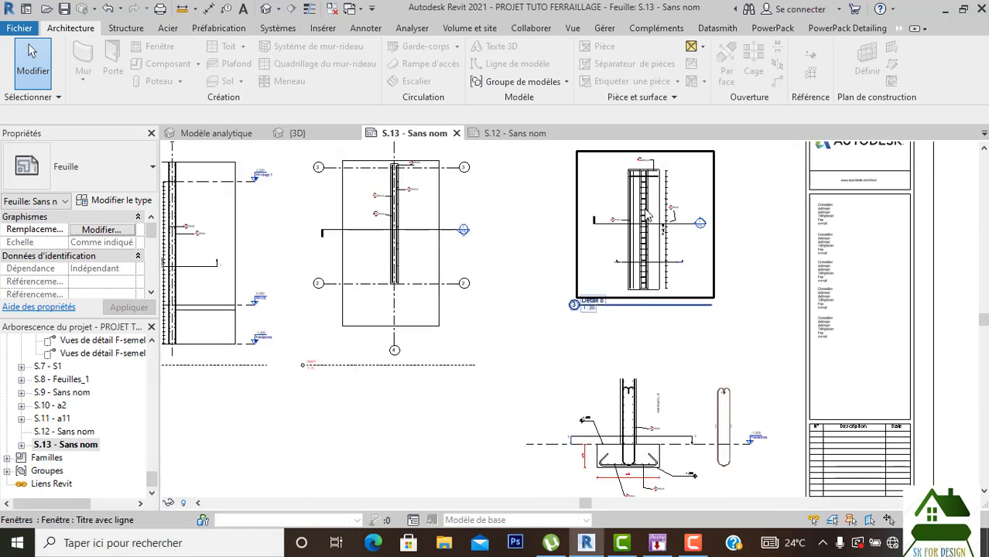
pyautogui.moveTo(664, 225); pyautogui.dragTo(671, 271, button='middle')
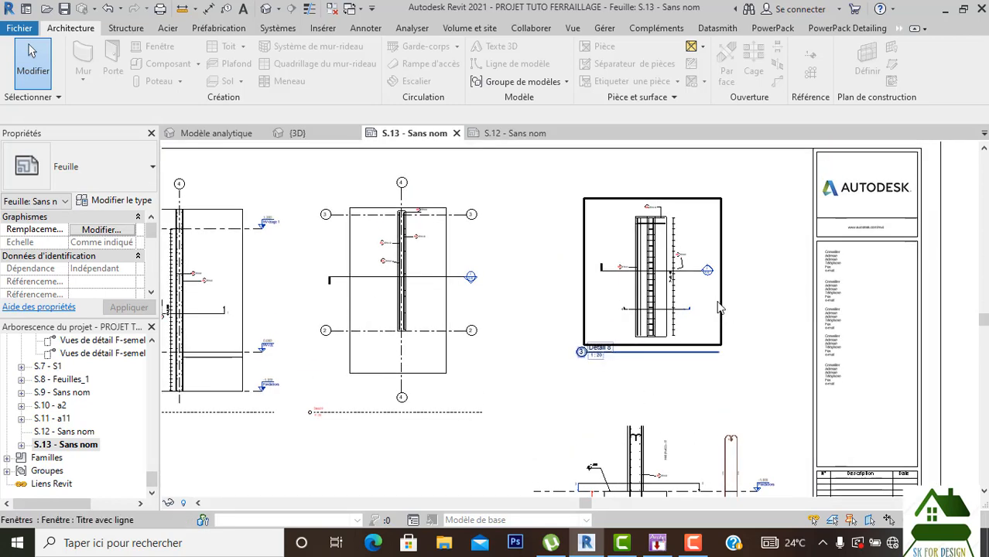
pyautogui.scroll(-1, 685, 299)
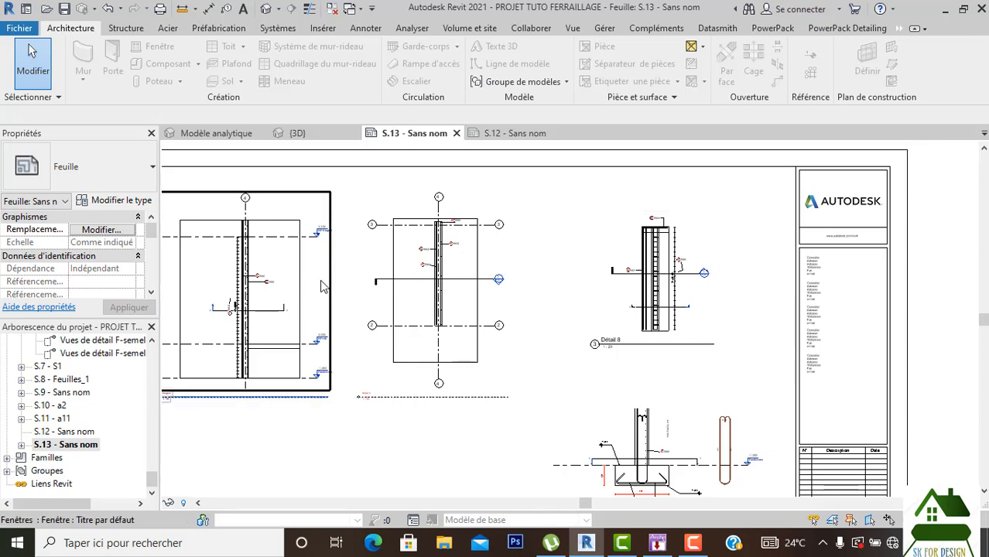
pyautogui.scroll(-1, 552, 280)
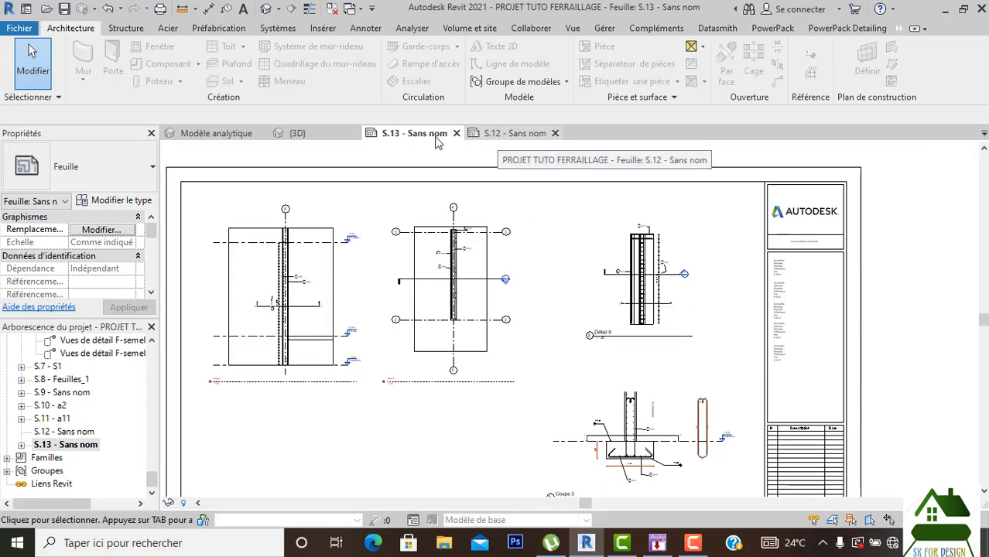
# Examine the reinforced wall and the surrounding structural frame in the {3D} view.
pyautogui.click(308, 136)
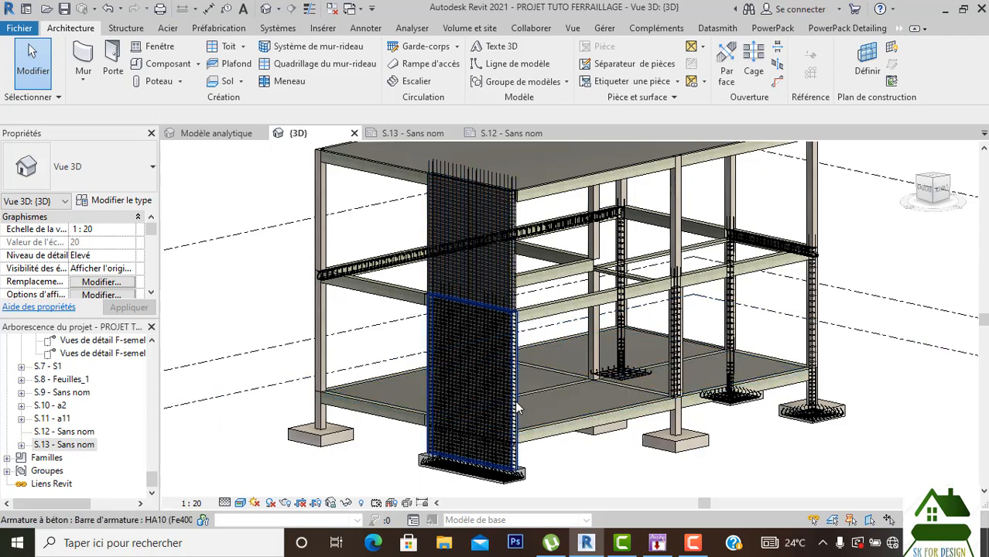
pyautogui.scroll(3, 517, 393)
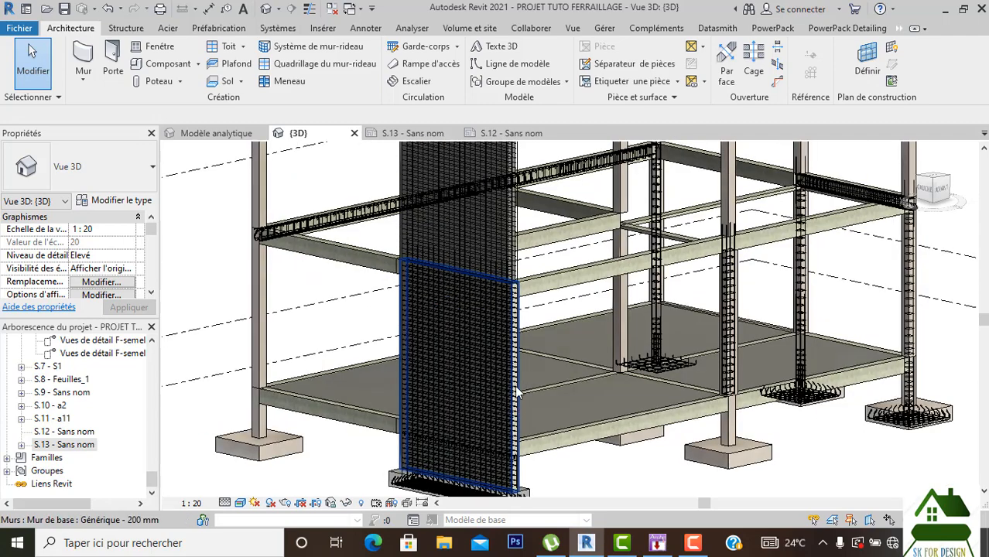
pyautogui.click(517, 393)
pyautogui.keyDown('shift'); pyautogui.moveTo(517, 393); pyautogui.dragTo(516, 386, button='middle'); pyautogui.keyUp('shift')
pyautogui.scroll(-1, 516, 386)
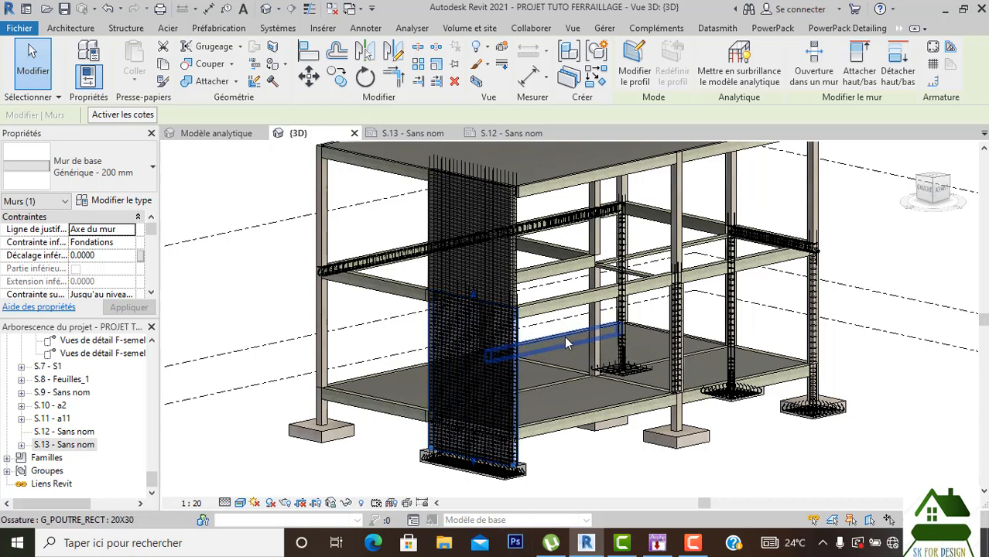
pyautogui.click(574, 472)
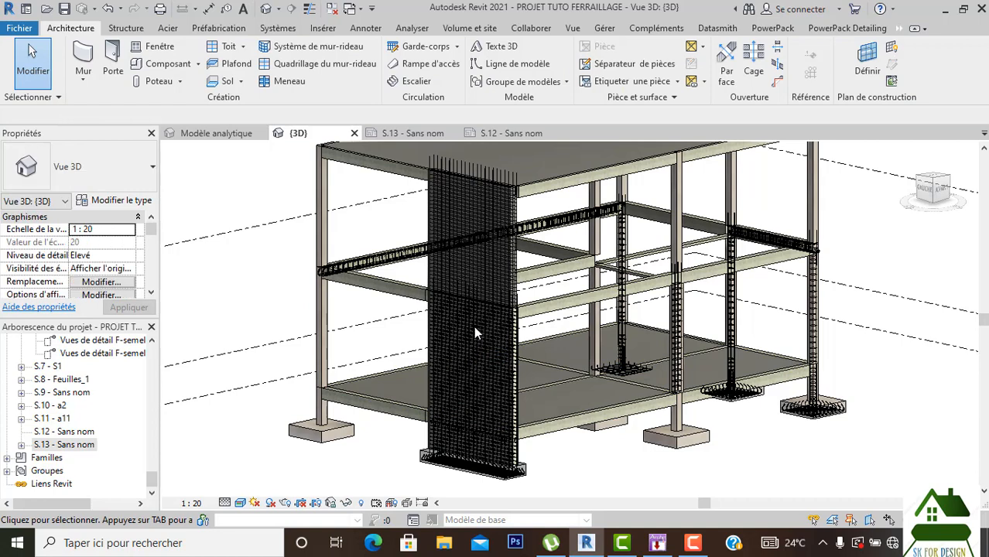
pyautogui.click(129, 28)
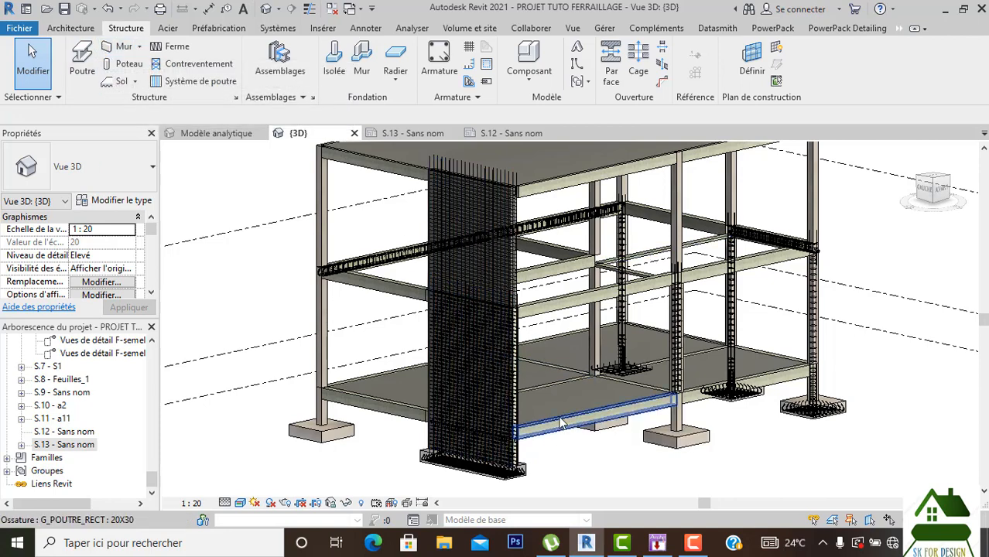
pyautogui.scroll(-1, 562, 423)
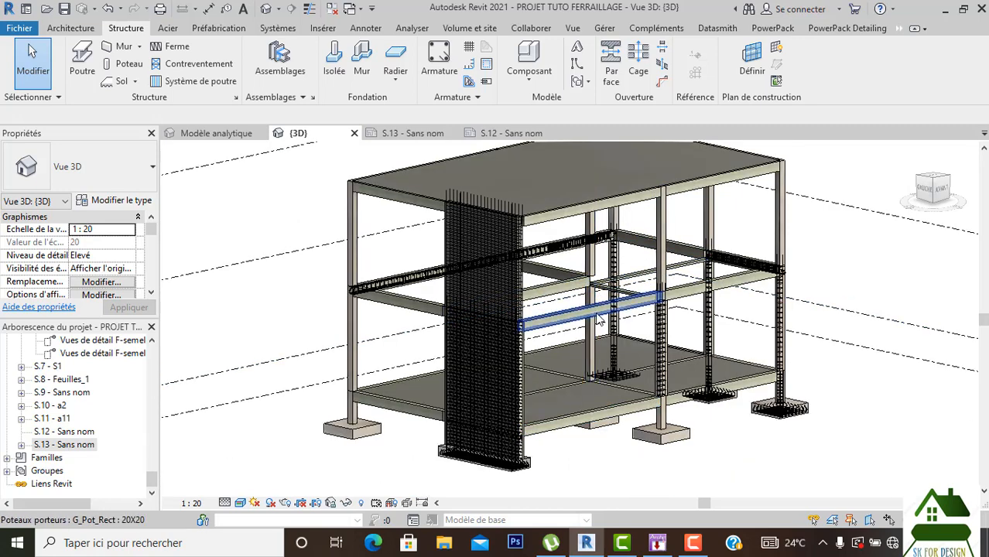
pyautogui.scroll(4, 616, 276)
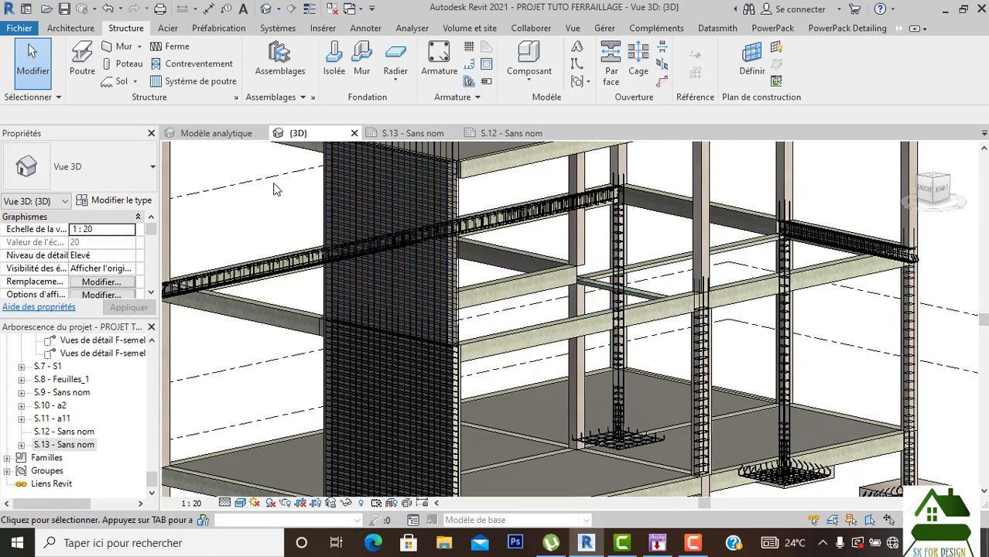
# Show the Modèle analytique view, orbit toward the wall face and select the upper analytical wall.
pyautogui.click(231, 135)
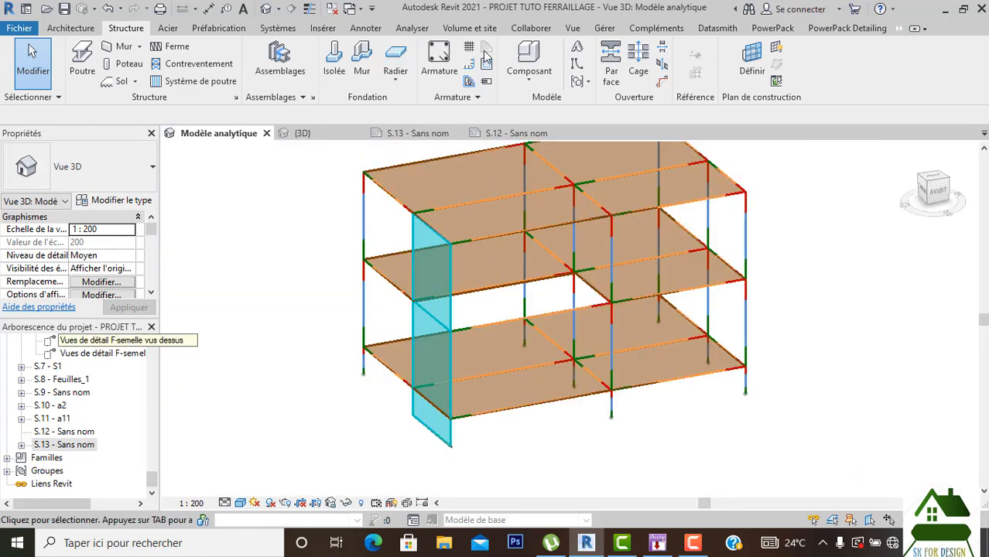
pyautogui.moveTo(905, 209); pyautogui.dragTo(960, 180)
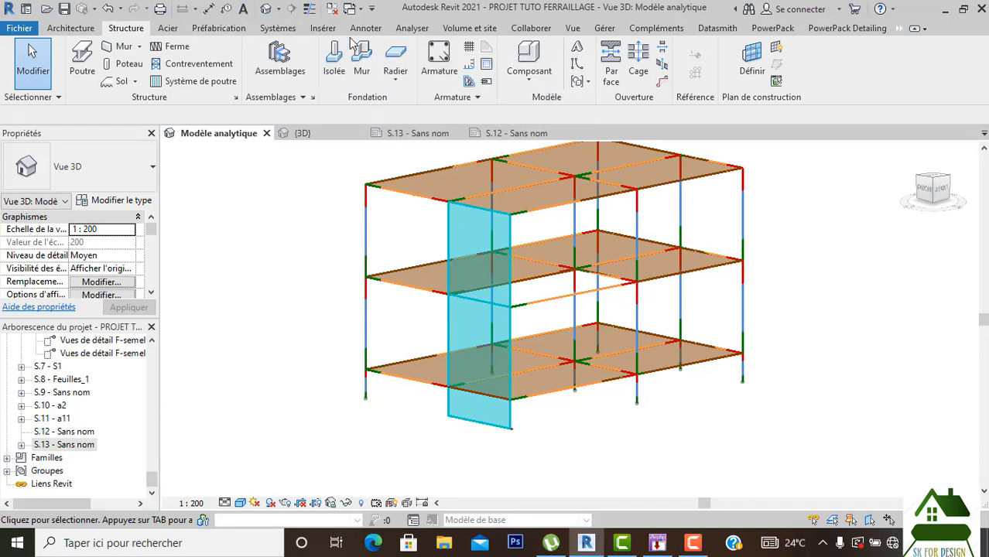
pyautogui.click(411, 28)
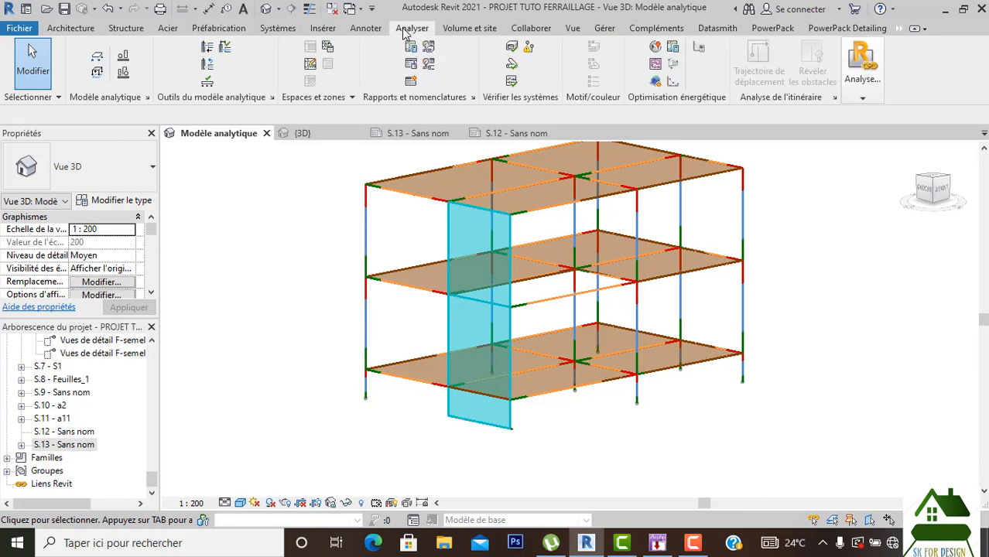
pyautogui.click(499, 229)
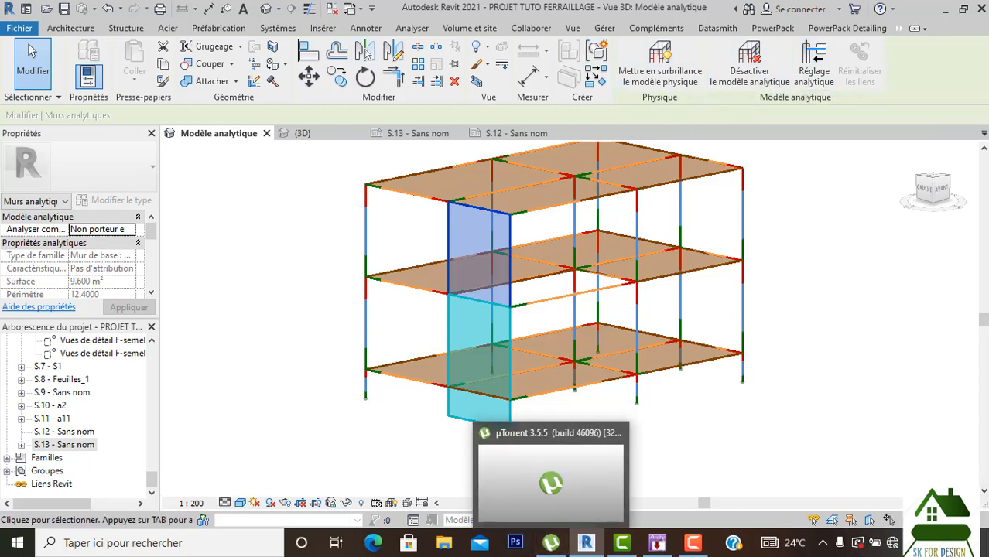
pyautogui.click(411, 29)
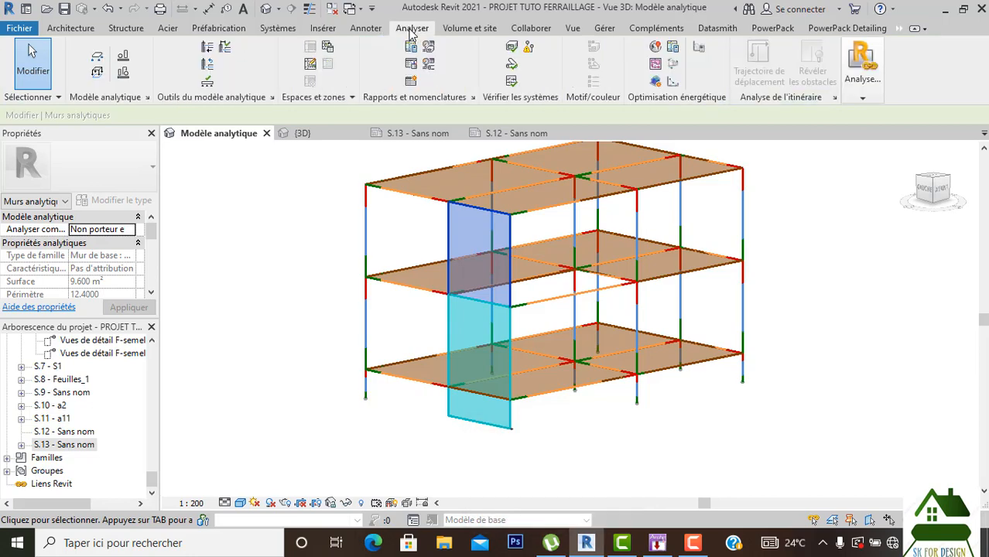
pyautogui.click(206, 49)
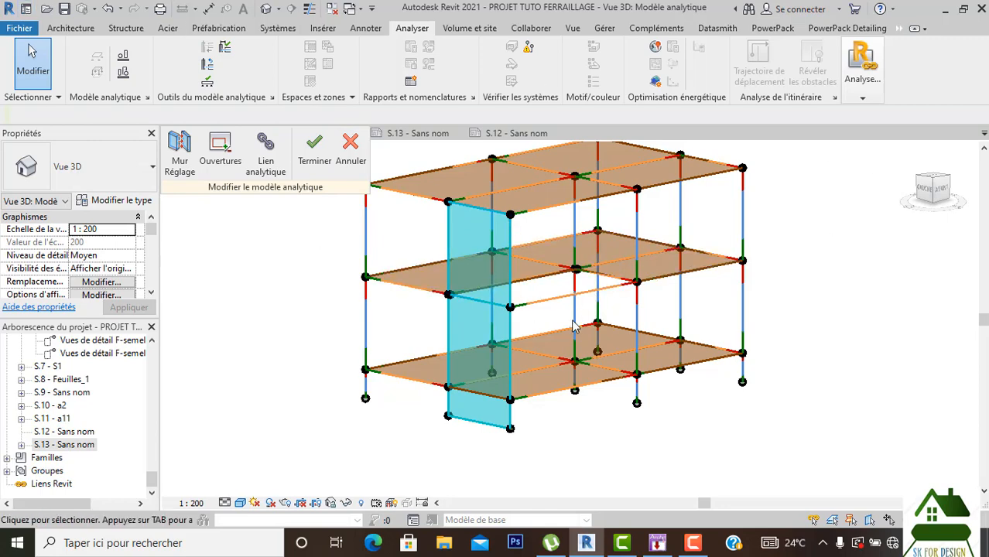
pyautogui.scroll(2, 526, 298)
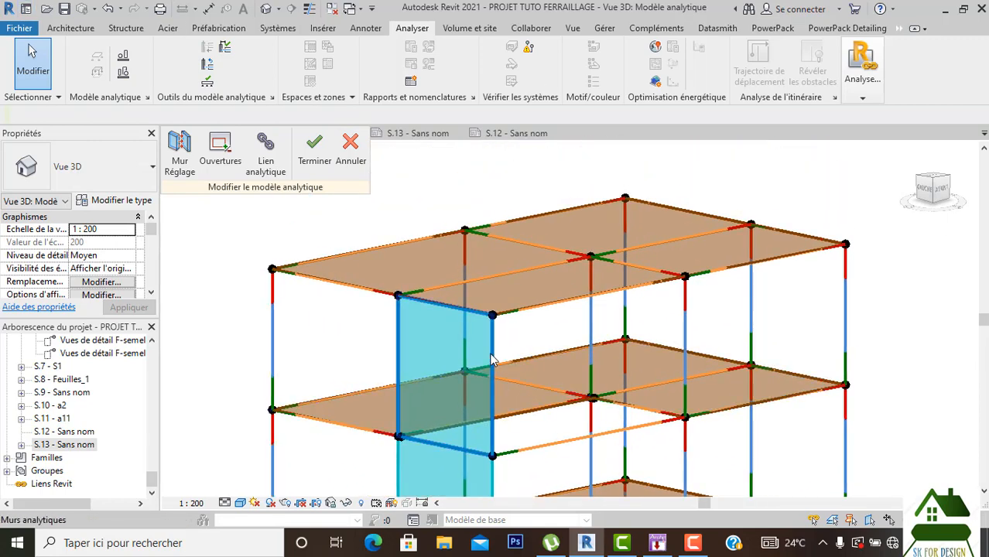
pyautogui.scroll(3, 500, 332)
pyautogui.scroll(-2, 499, 332)
pyautogui.click(494, 334)
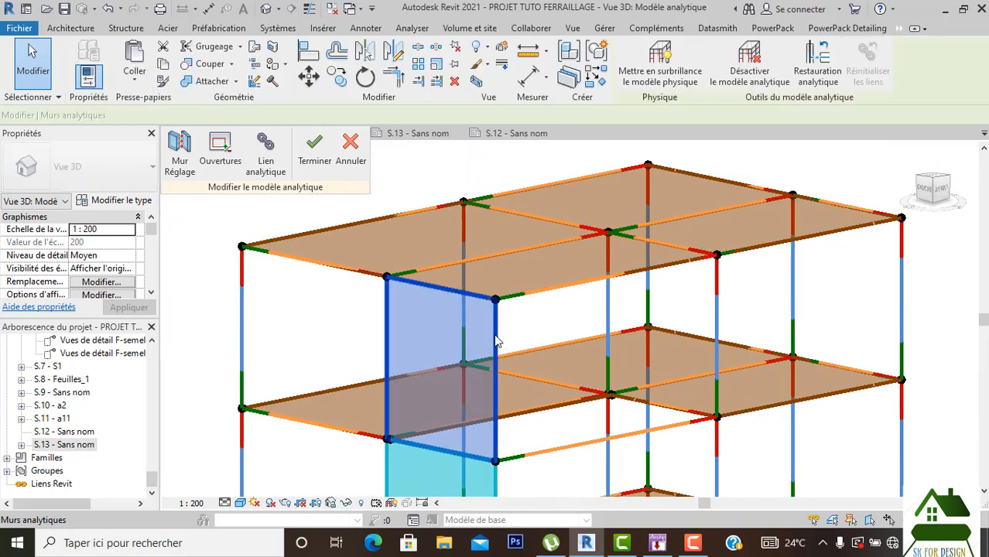
pyautogui.scroll(-2, 490, 326)
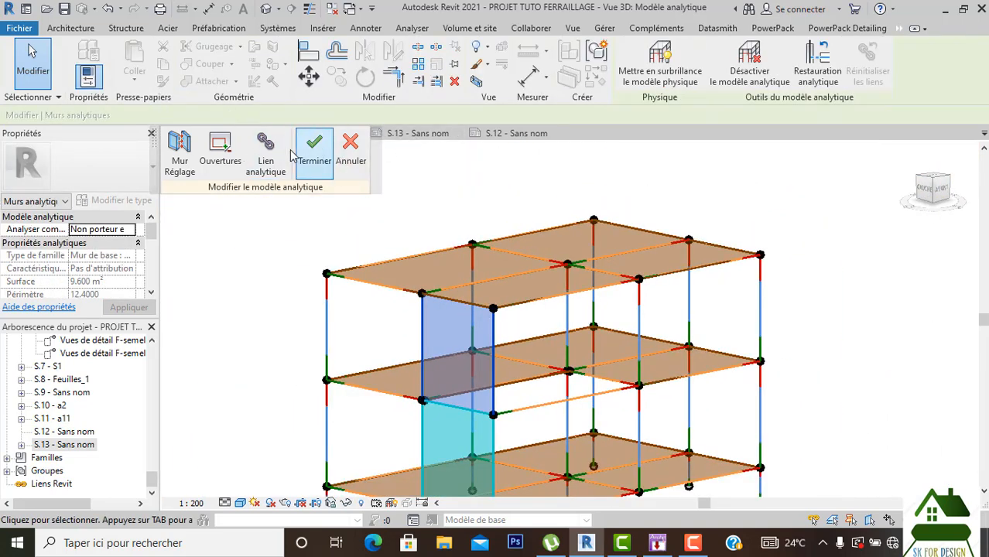
pyautogui.click(352, 149)
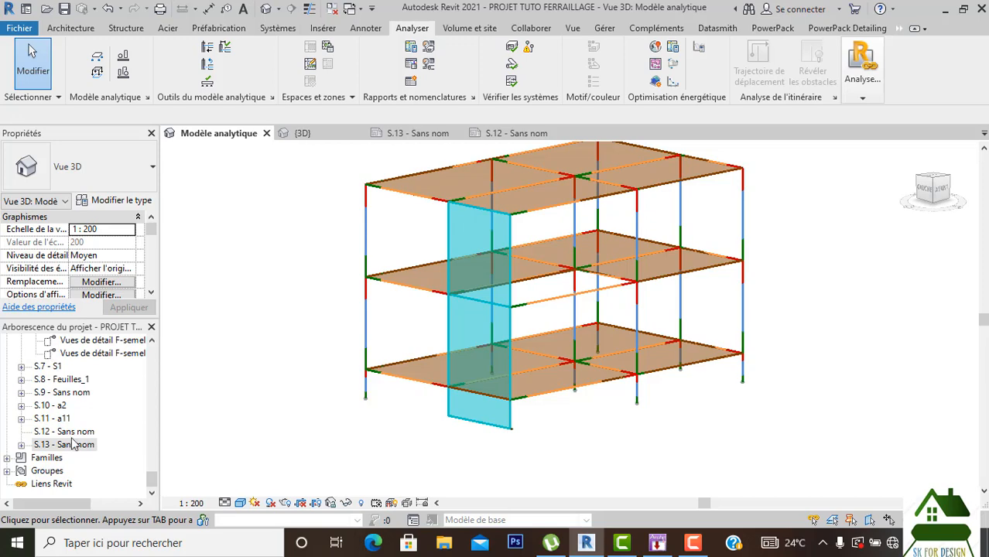
# Open the NV-étage 1 structural plan and inspect the walls and columns along its grid lines.
pyautogui.scroll(10, 107, 374)
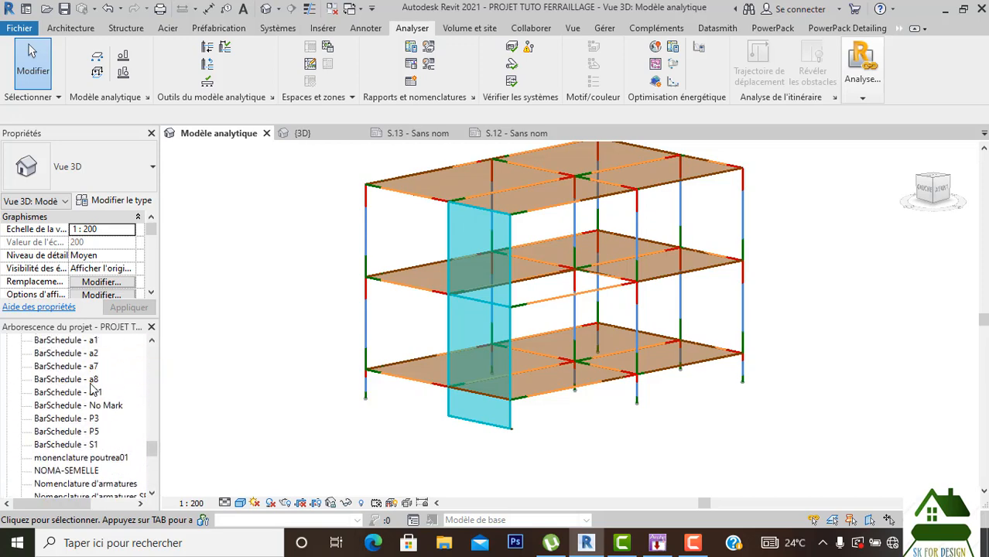
pyautogui.scroll(10, 93, 387)
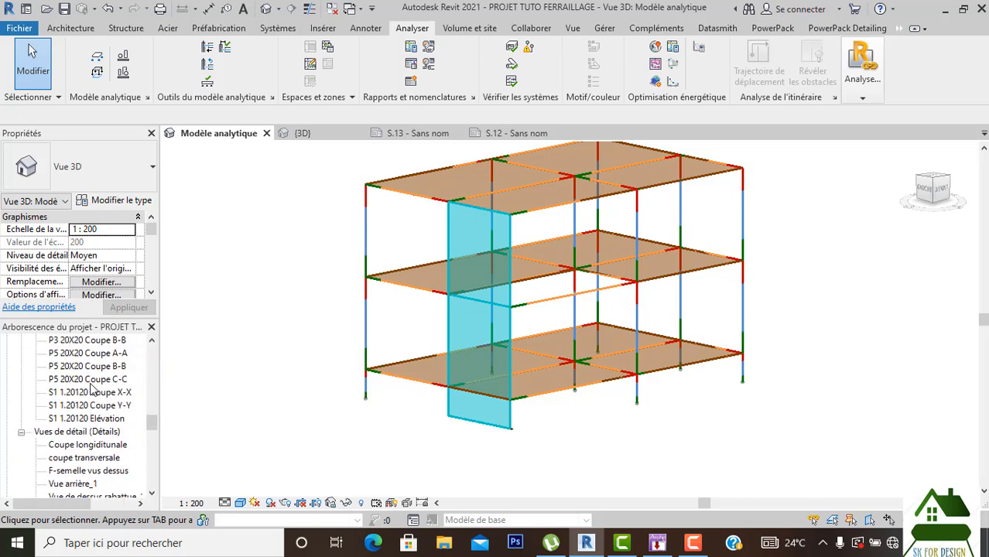
pyautogui.scroll(10, 93, 389)
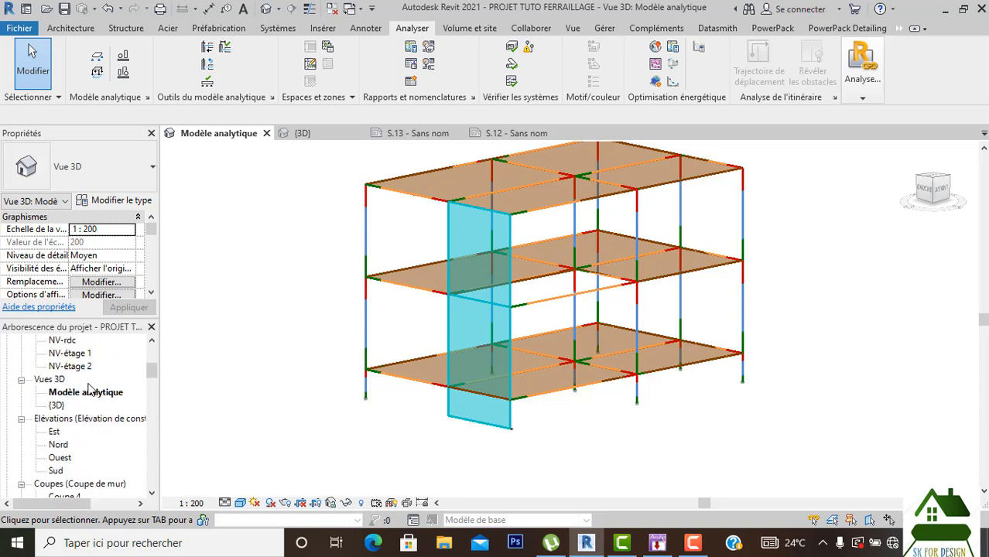
pyautogui.scroll(5, 89, 390)
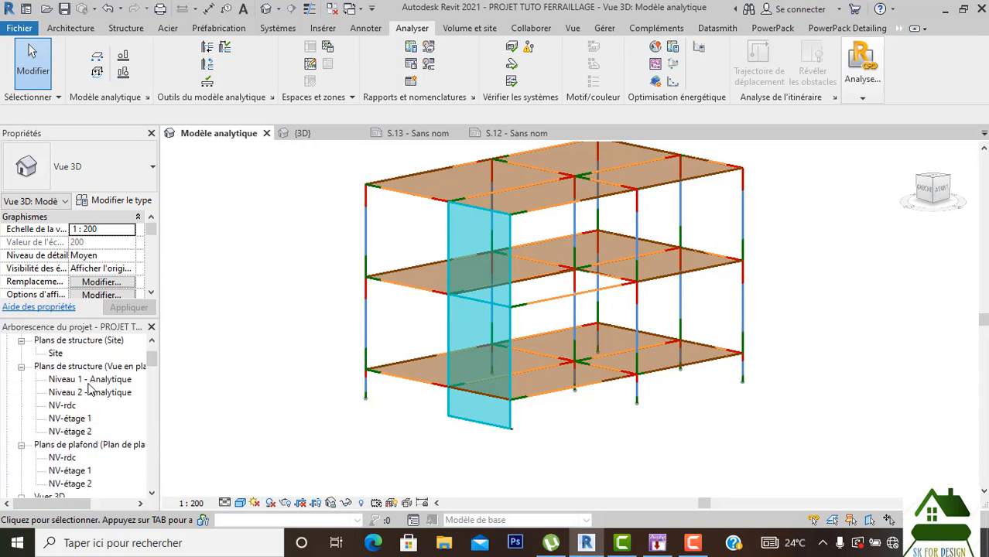
pyautogui.doubleClick(70, 419)
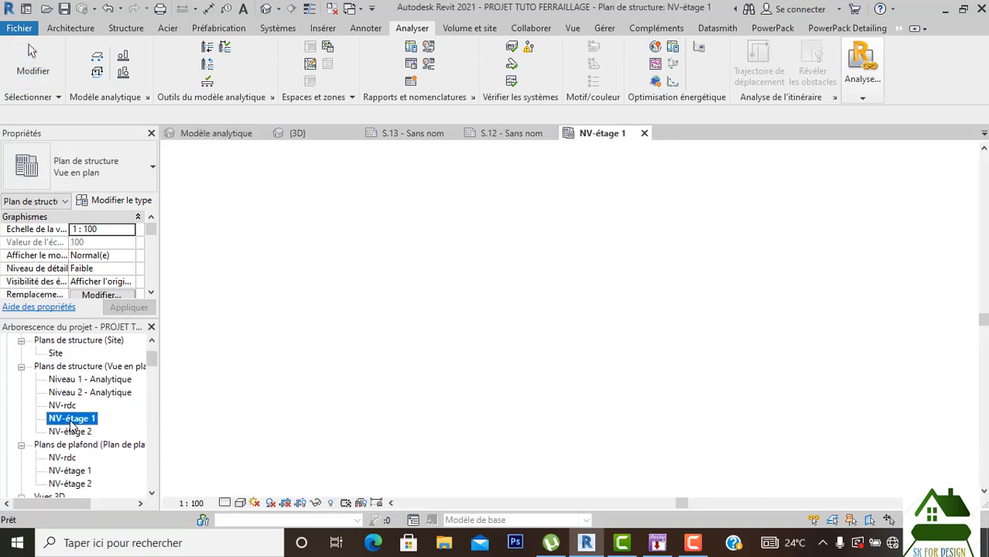
pyautogui.scroll(5, 666, 294)
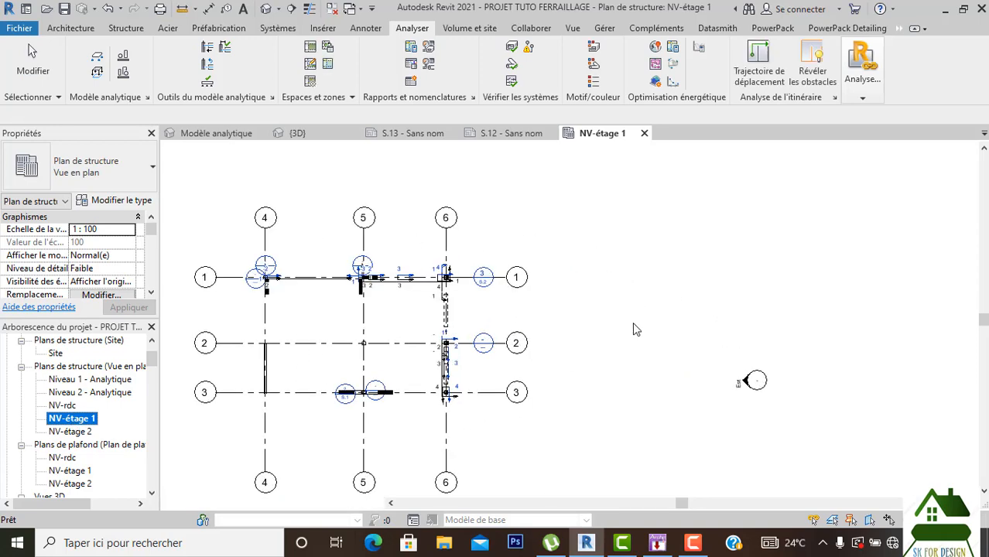
pyautogui.scroll(3, 458, 382)
pyautogui.scroll(3, 459, 378)
pyautogui.scroll(-2, 975, 360)
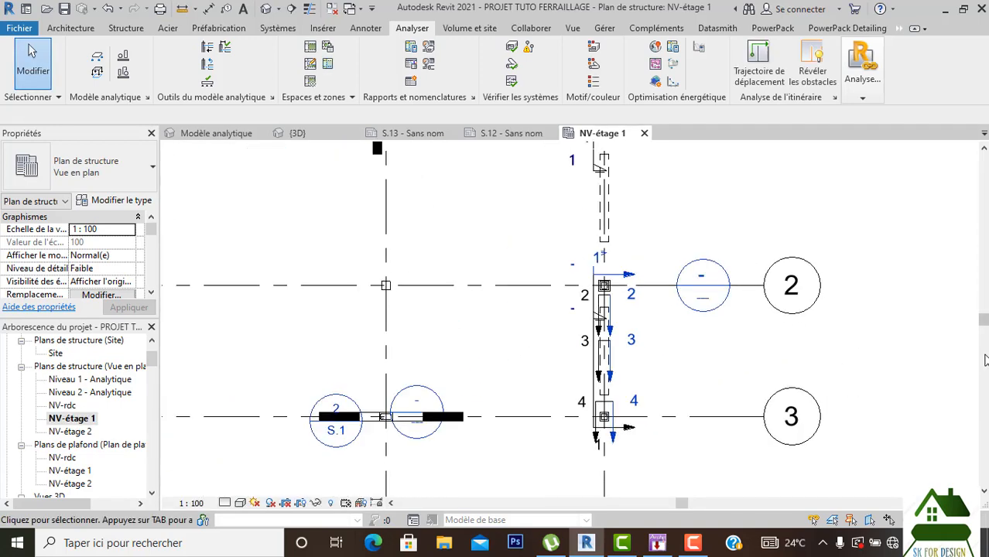
pyautogui.click(983, 355)
pyautogui.scroll(-3, 912, 291)
pyautogui.scroll(-3, 709, 273)
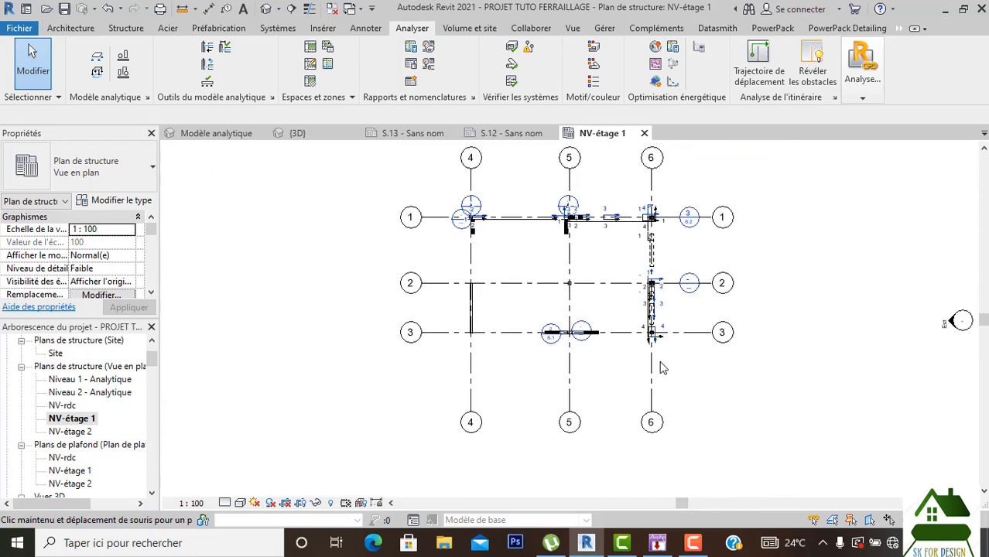
# Open the NV-étage 1 ceiling plan and focus on the wall between grid lines 2 and 3.
pyautogui.scroll(4, 649, 266)
pyautogui.scroll(1, 649, 266)
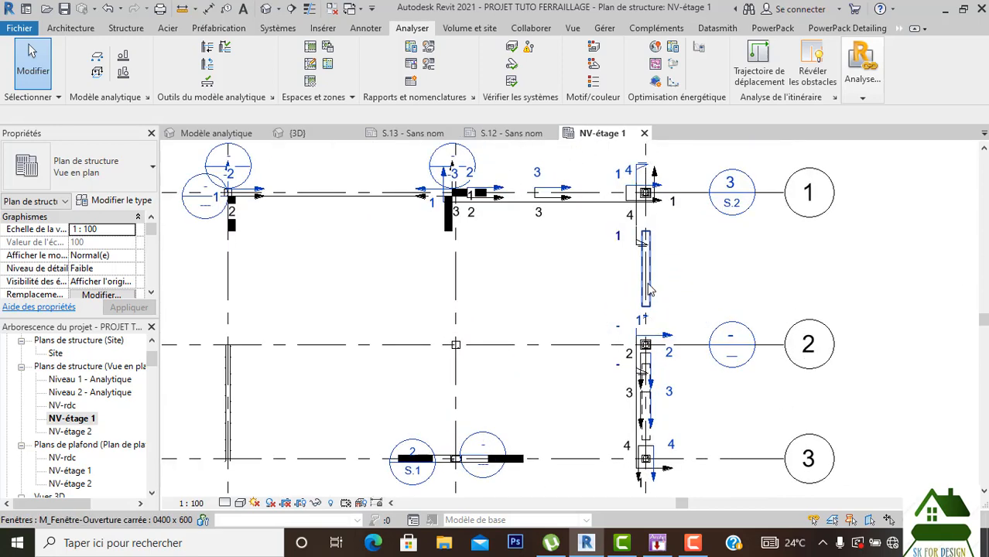
pyautogui.scroll(-3, 647, 282)
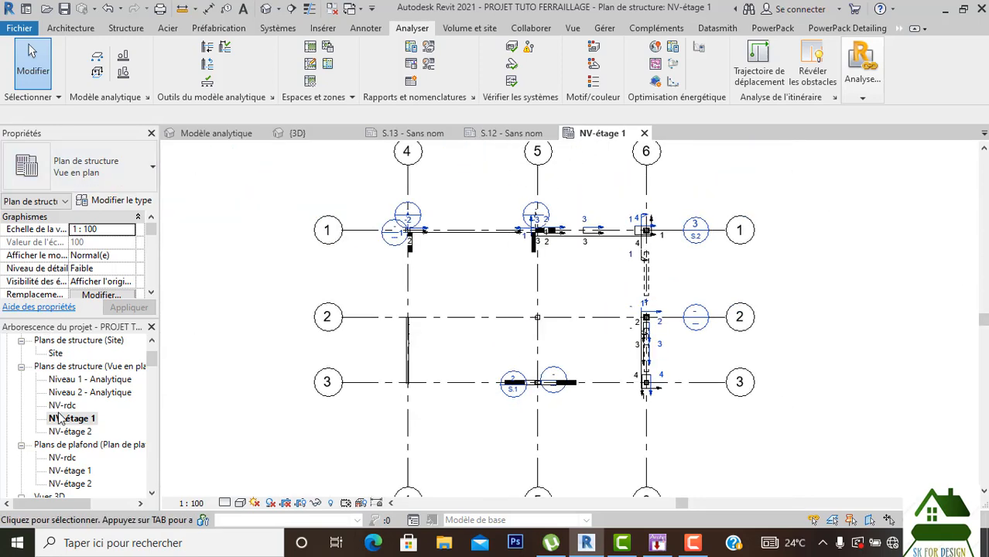
pyautogui.scroll(-2, 100, 411)
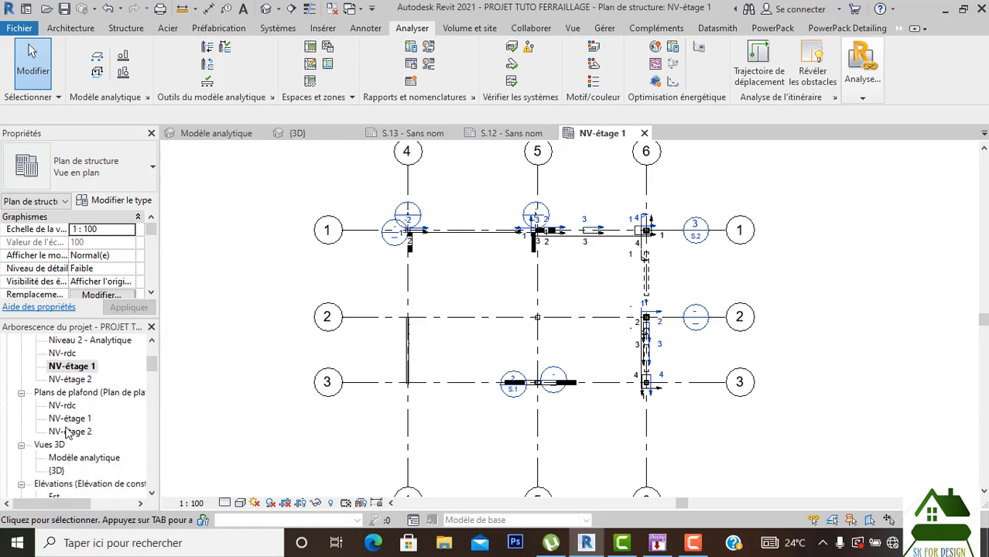
pyautogui.click(69, 418)
pyautogui.doubleClick(68, 419)
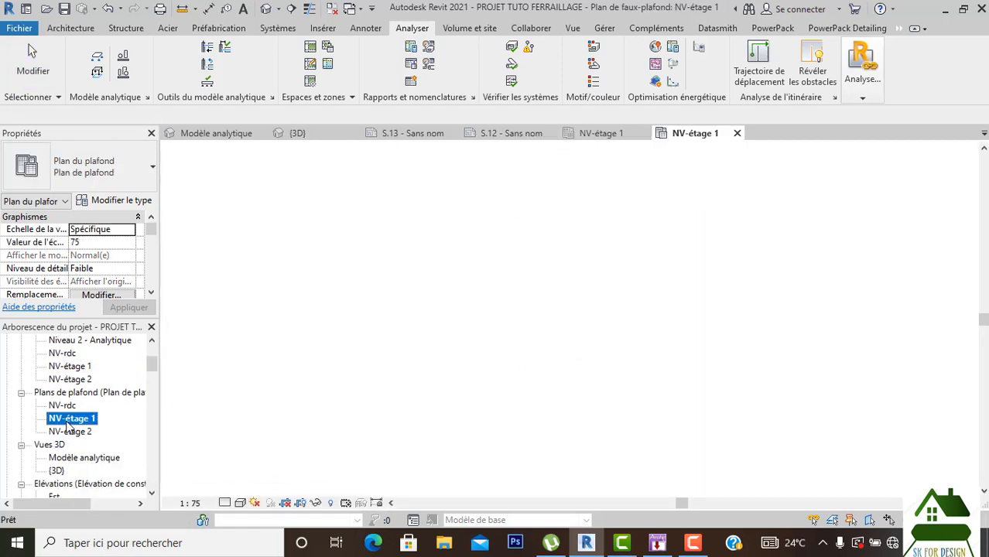
pyautogui.scroll(8, 575, 310)
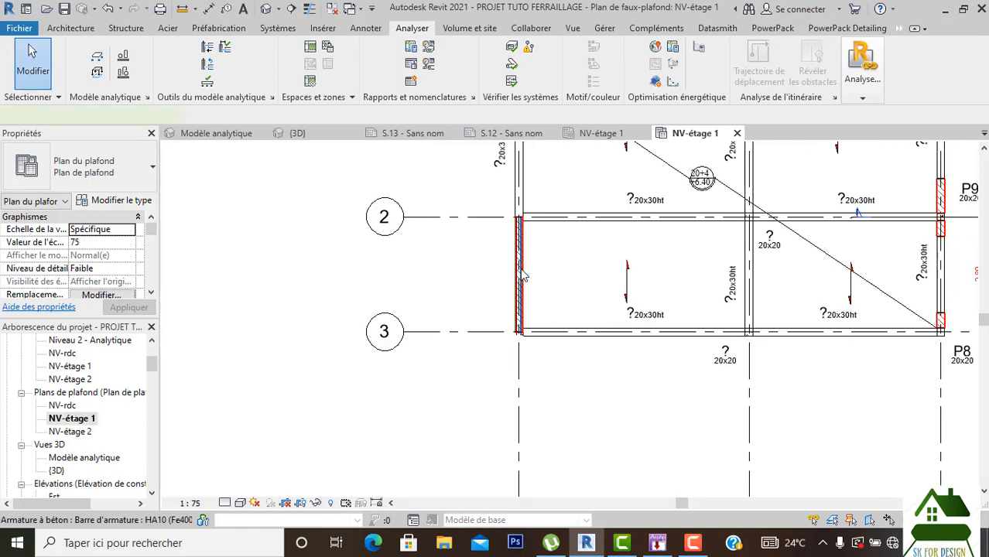
# Select the upper Générique - 200 mm wall around the reinforcement in the {3D} view.
pyautogui.click(522, 272)
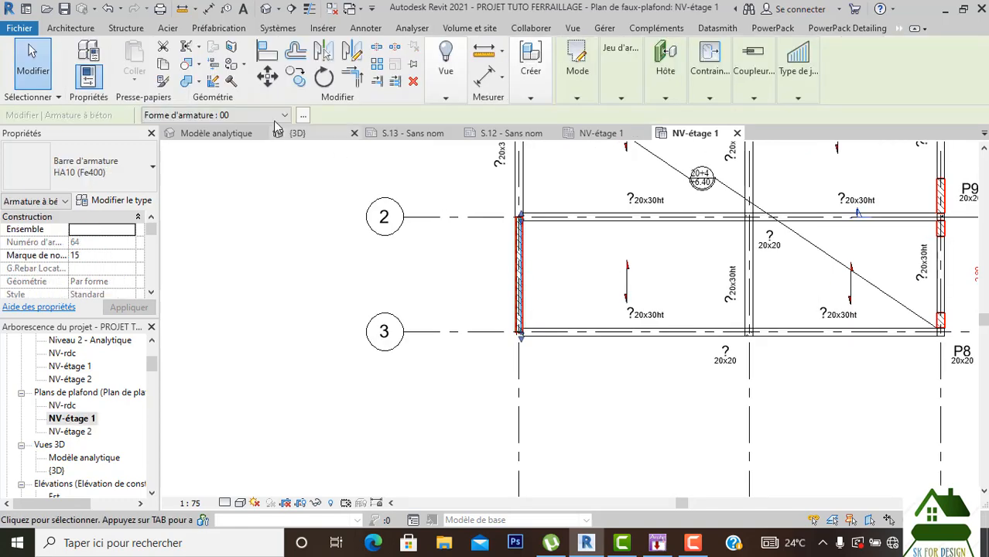
pyautogui.click(311, 133)
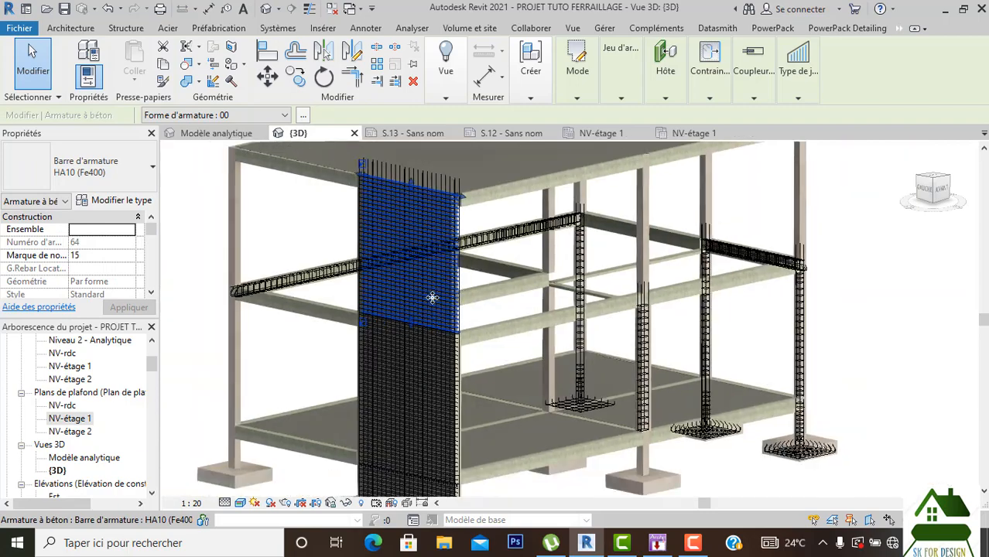
pyautogui.scroll(-2, 321, 147)
pyautogui.press('Escape')
pyautogui.scroll(5, 359, 181)
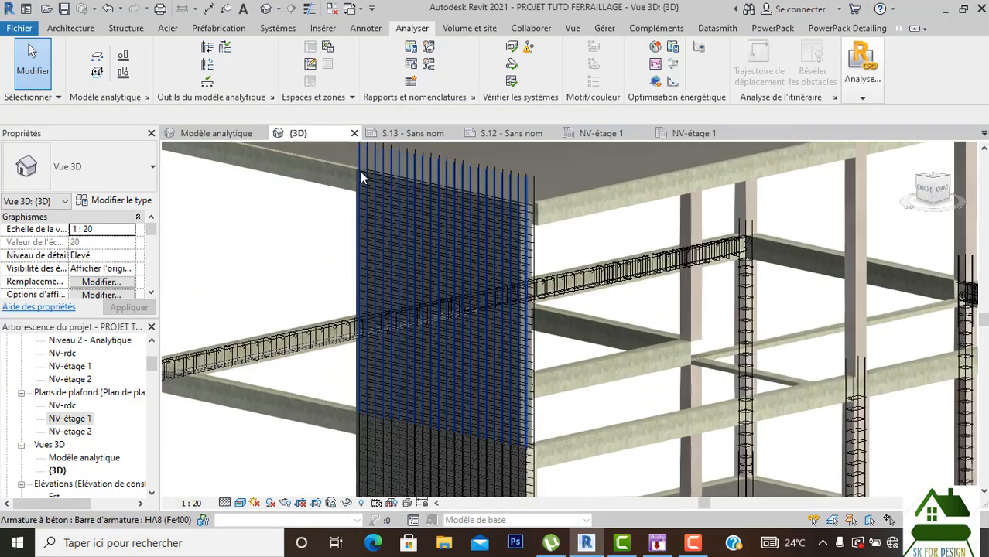
pyautogui.scroll(2, 359, 177)
pyautogui.click(359, 176)
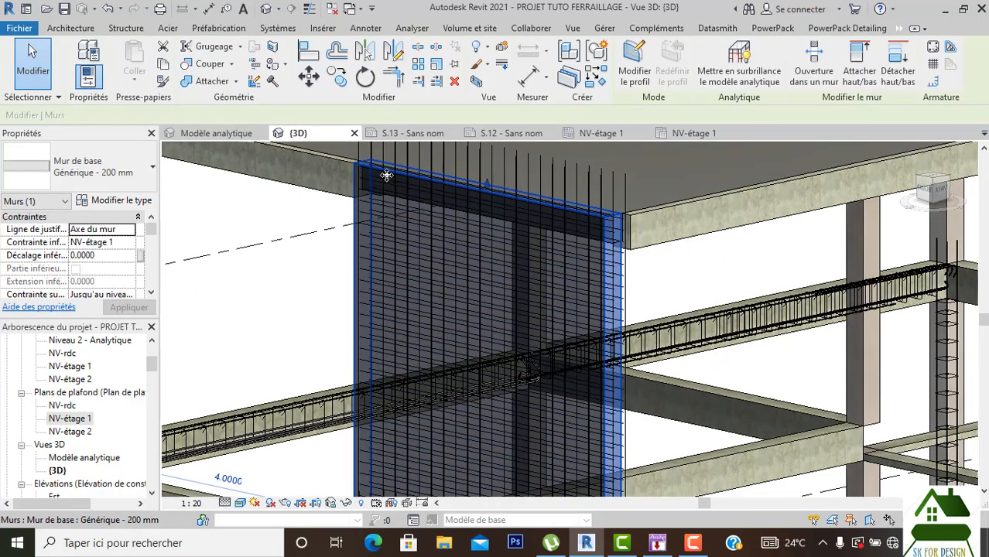
pyautogui.scroll(-3, 556, 234)
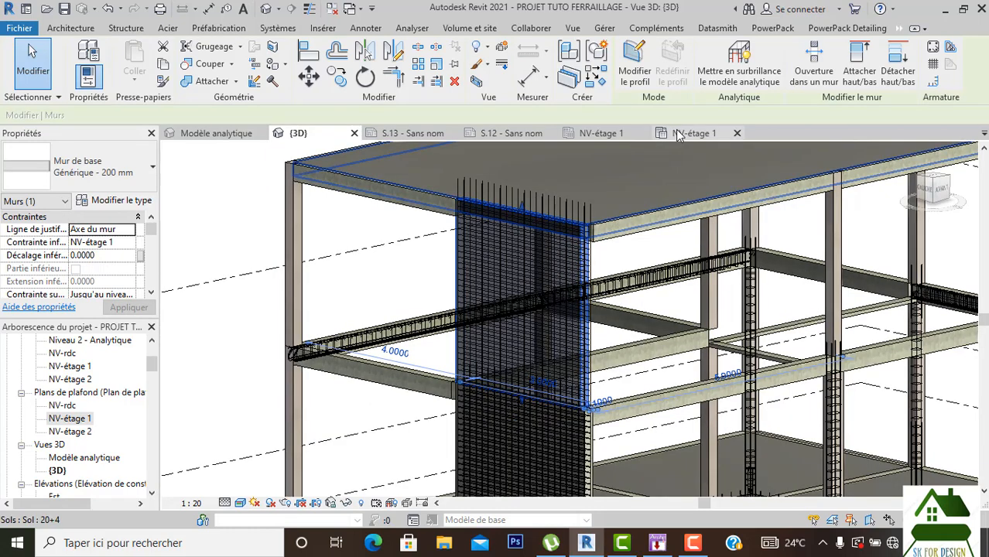
# In the NV-étage 1 ceiling plan, stretch the selected wall's end past grid line 3 to a length of about 3.5 m.
pyautogui.click(684, 135)
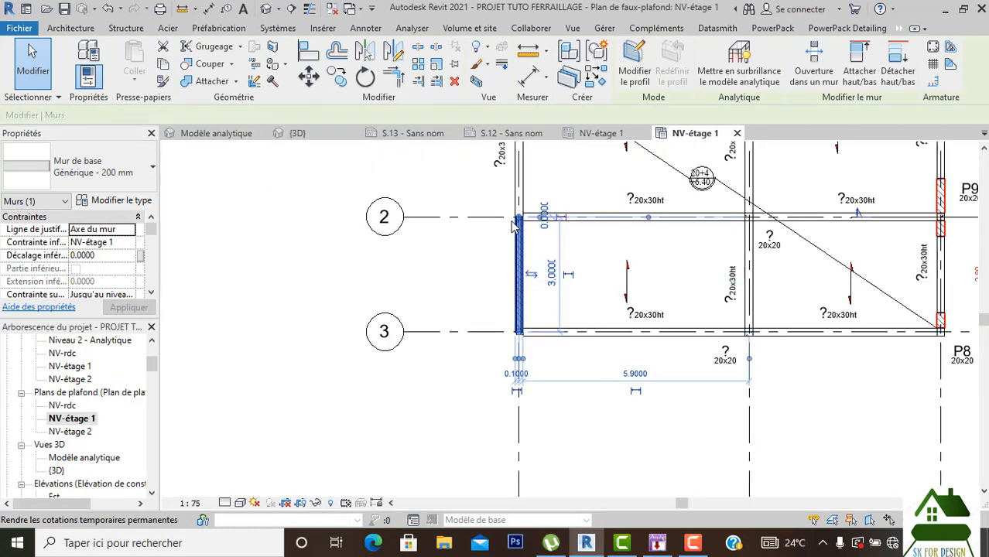
pyautogui.scroll(2, 524, 338)
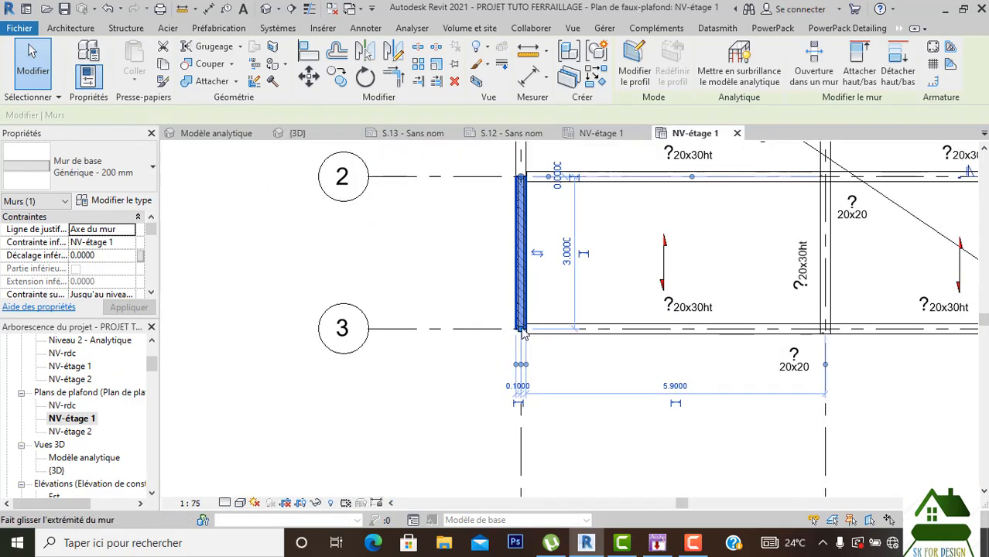
pyautogui.moveTo(523, 331); pyautogui.dragTo(517, 355)
pyautogui.moveTo(552, 398); pyautogui.dragTo(548, 399)
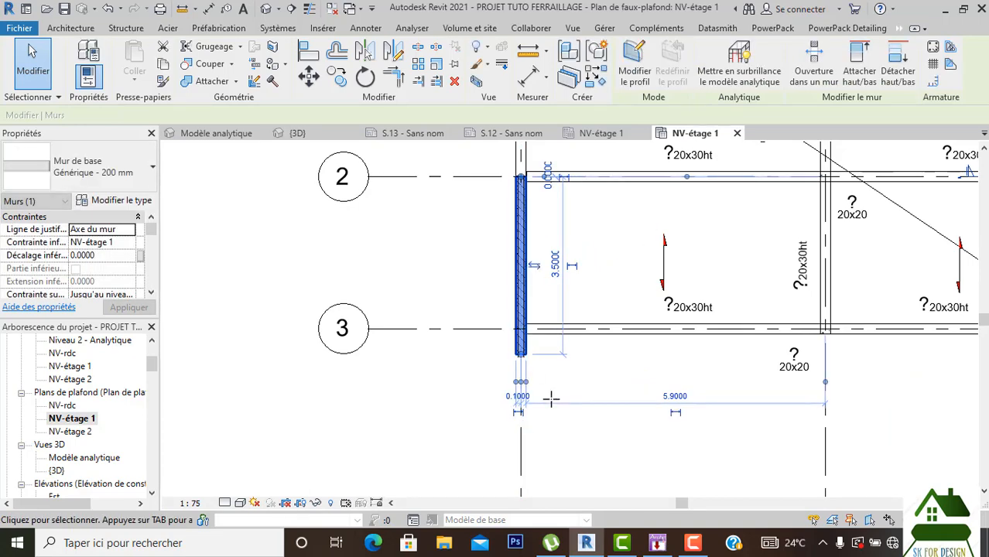
pyautogui.click(549, 401)
pyautogui.scroll(-2, 550, 399)
# Check the stretched wall in the {3D} view and examine its corner with the first-floor beam in the Modèle analytique view.
pyautogui.click(298, 138)
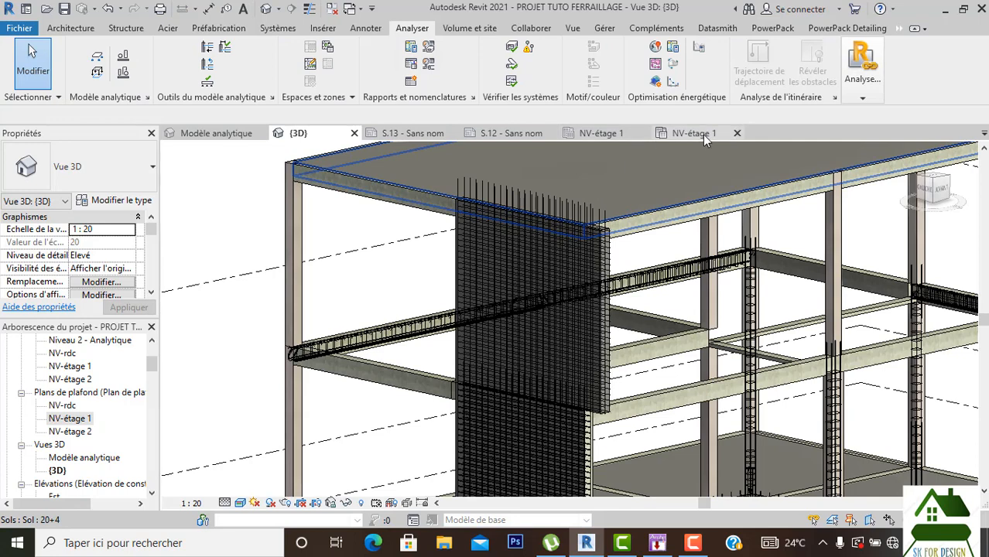
pyautogui.click(216, 134)
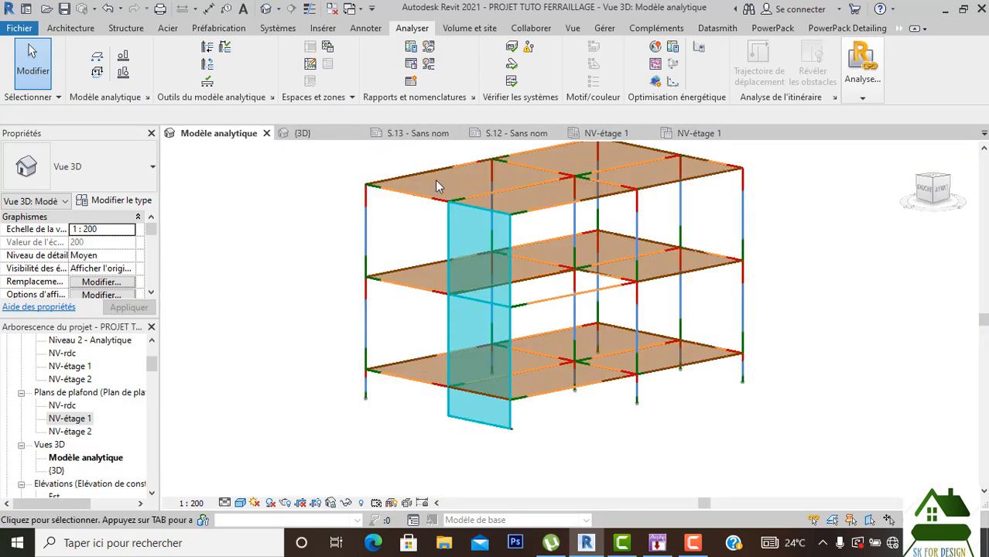
pyautogui.scroll(3, 518, 251)
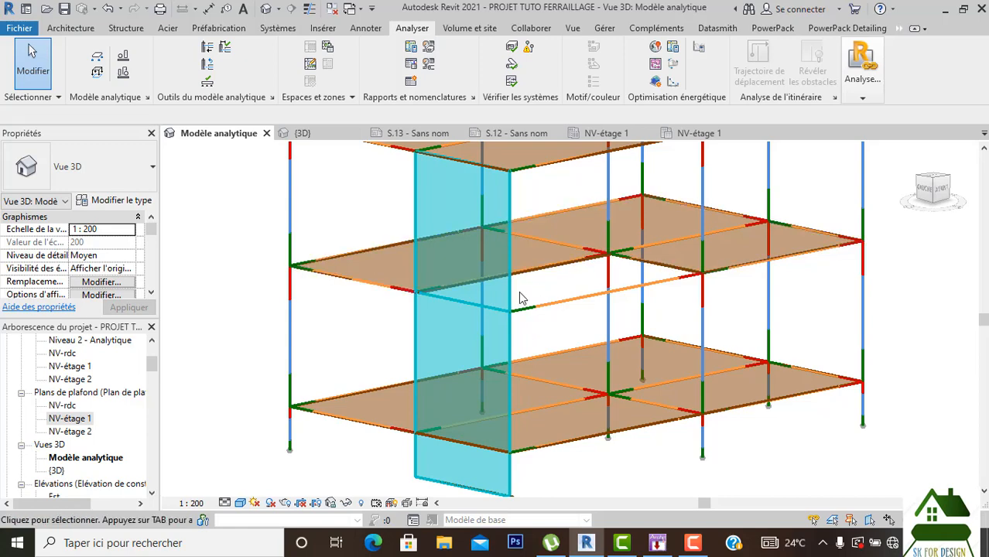
pyautogui.scroll(5, 497, 246)
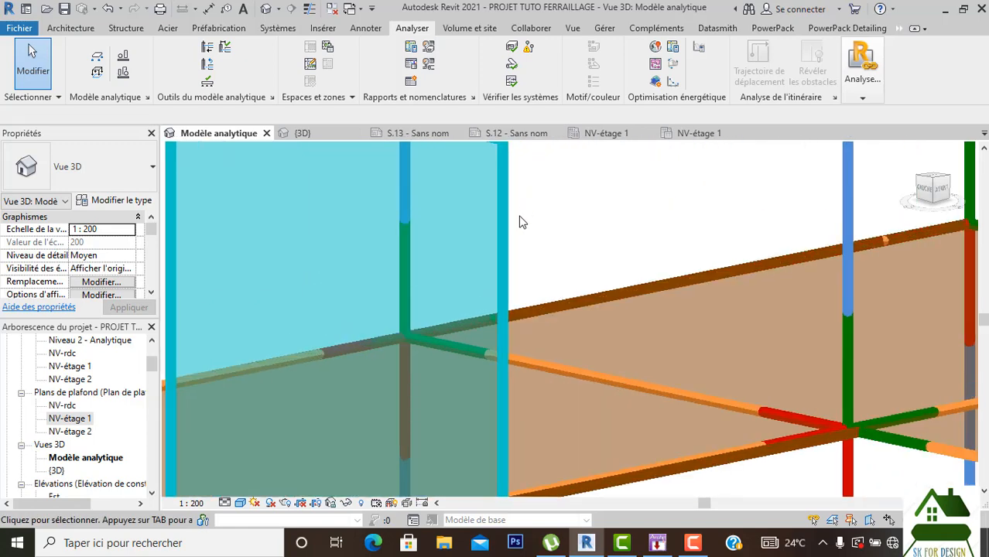
pyautogui.scroll(-5, 435, 384)
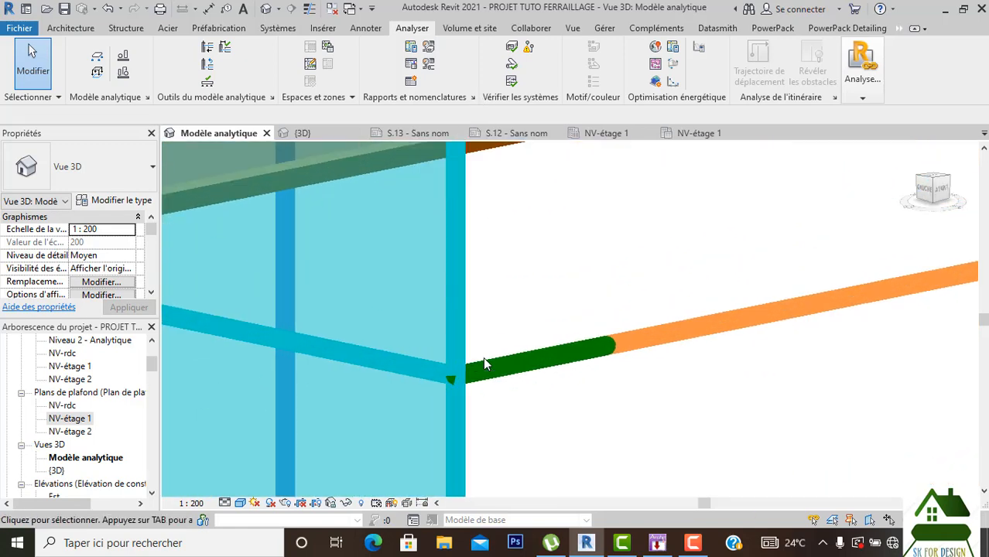
pyautogui.scroll(-3, 722, 318)
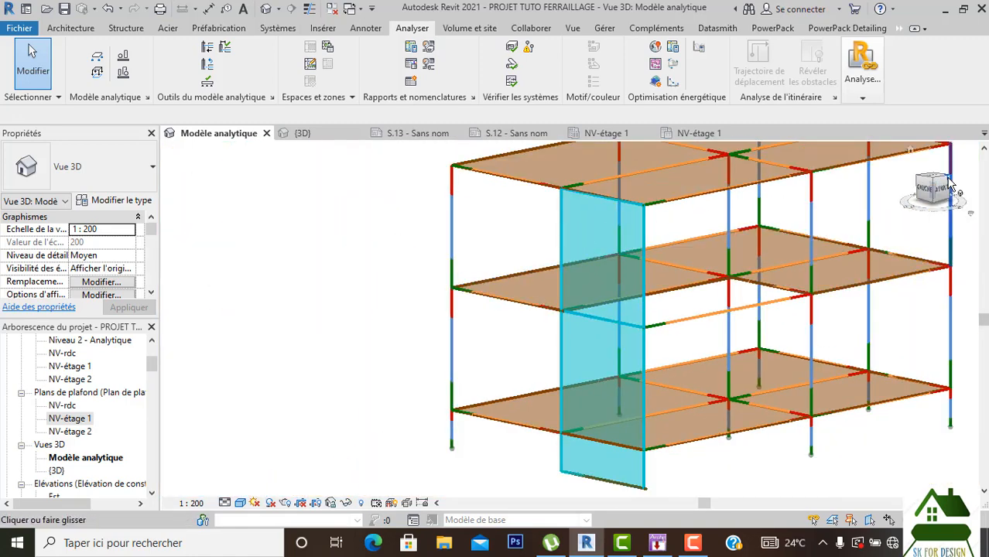
# Orbit the analytical model to the wall's other side and select the first-floor analytical beam that meets the wall.
pyautogui.moveTo(950, 197); pyautogui.dragTo(650, 217)
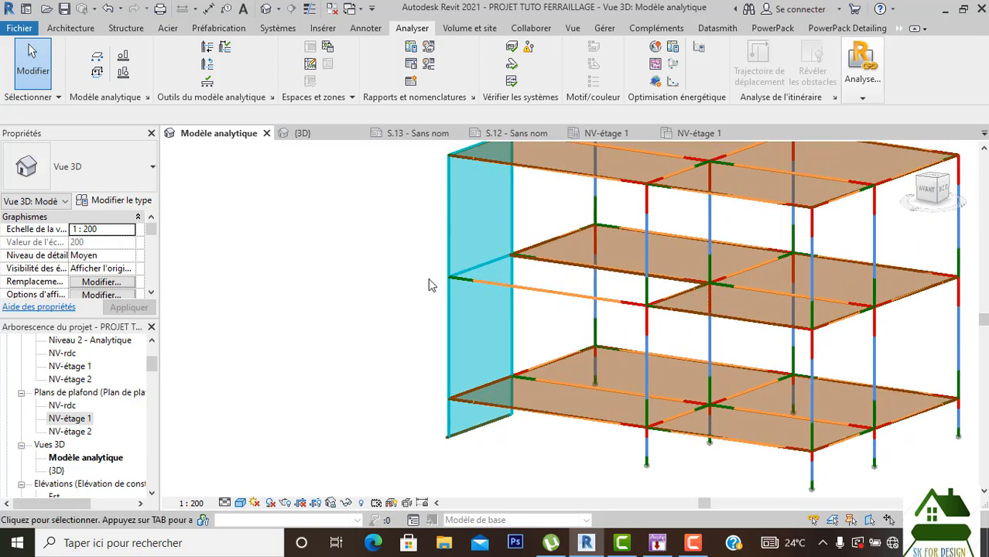
pyautogui.scroll(5, 428, 280)
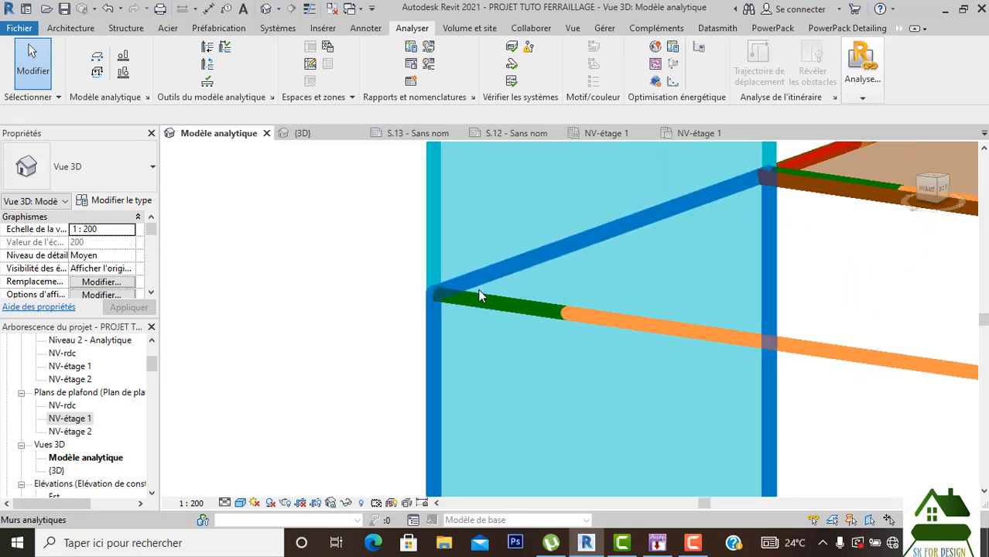
pyautogui.scroll(-5, 469, 292)
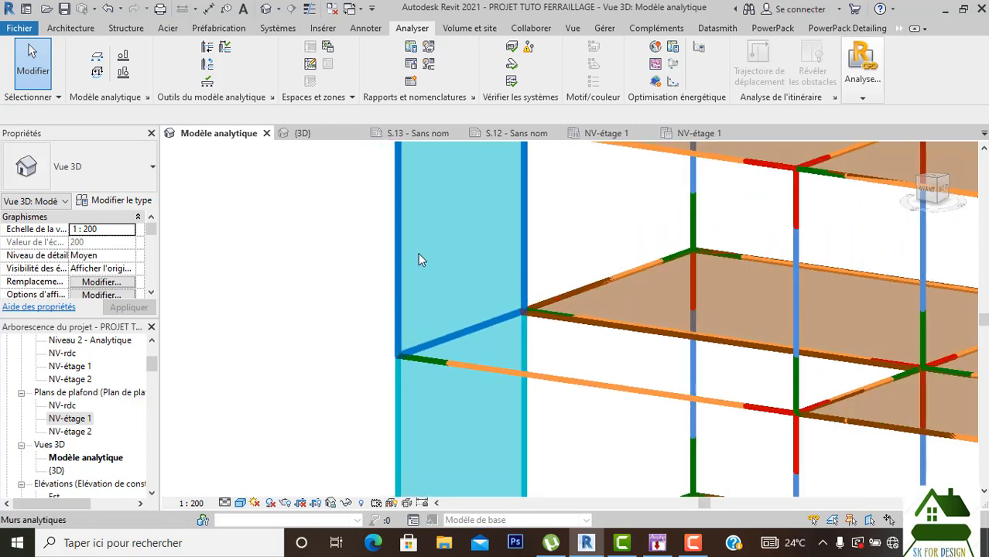
pyautogui.scroll(-2, 418, 254)
pyautogui.moveTo(428, 268); pyautogui.dragTo(429, 287, button='middle')
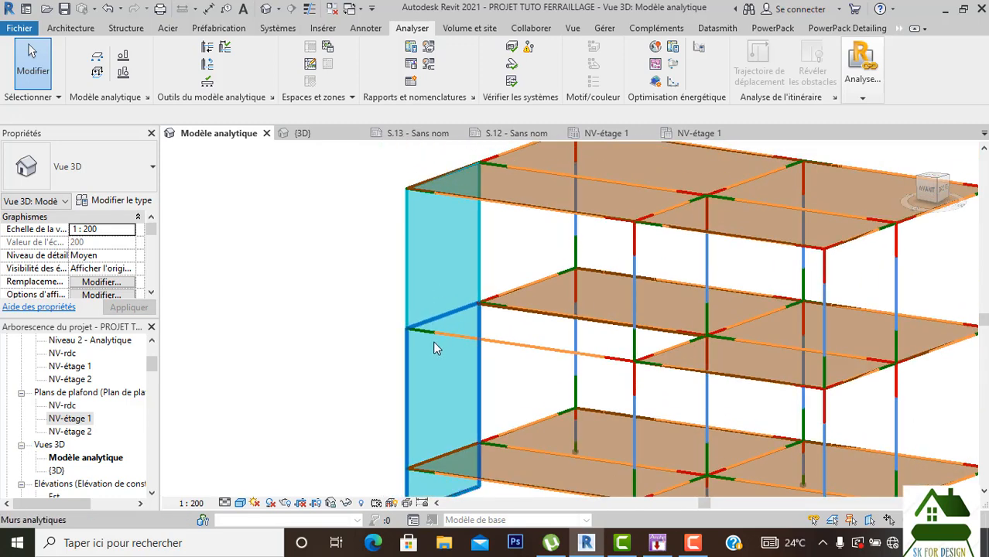
pyautogui.click(427, 335)
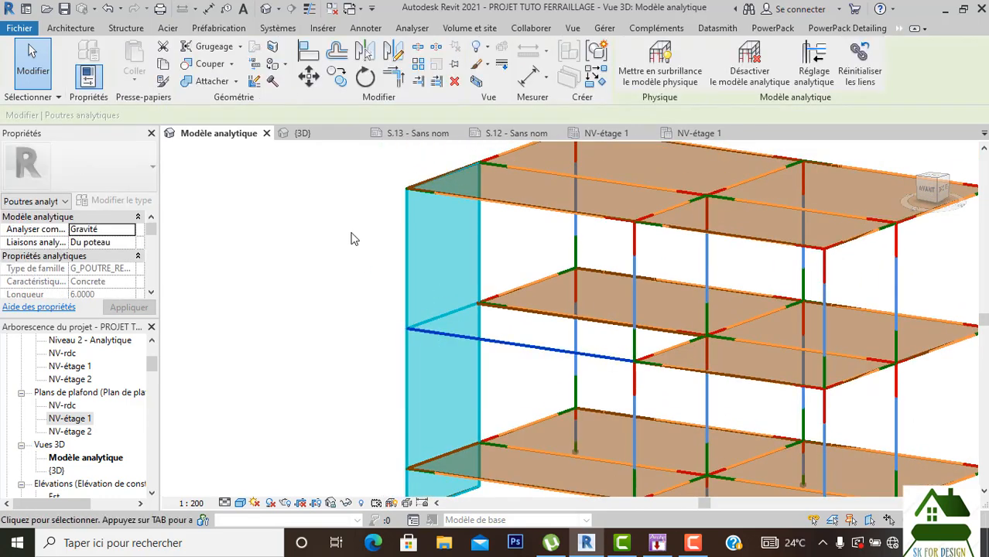
# Examine the offset between the upper and lower reinforced walls and their junction with the first-floor beam in the {3D} view.
pyautogui.click(302, 134)
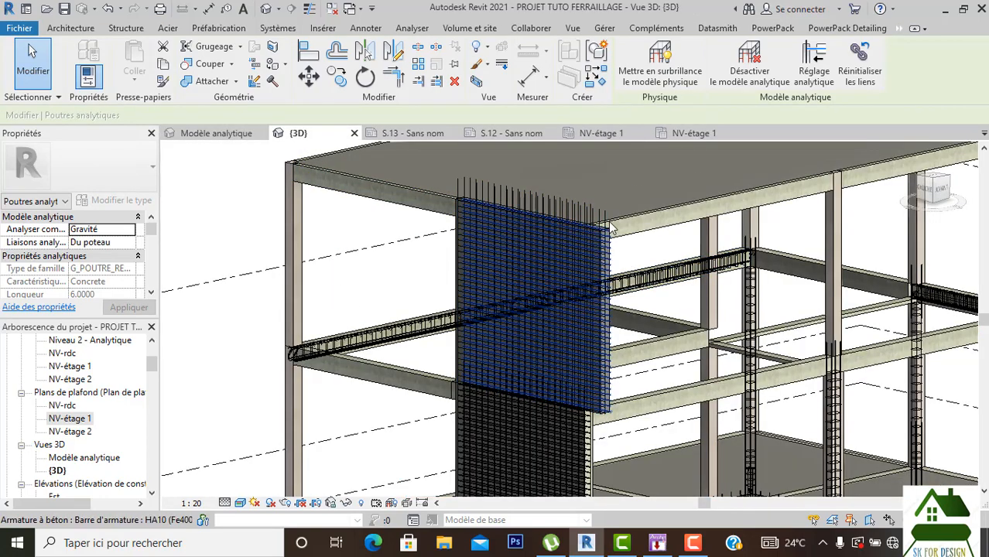
pyautogui.scroll(4, 607, 240)
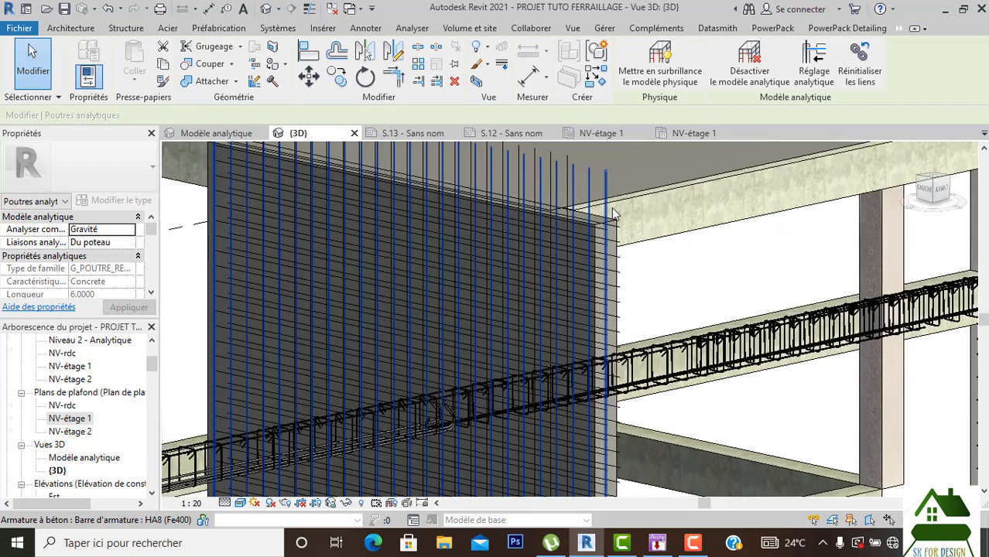
pyautogui.scroll(-2, 614, 214)
pyautogui.scroll(-2, 592, 140)
pyautogui.scroll(3, 544, 341)
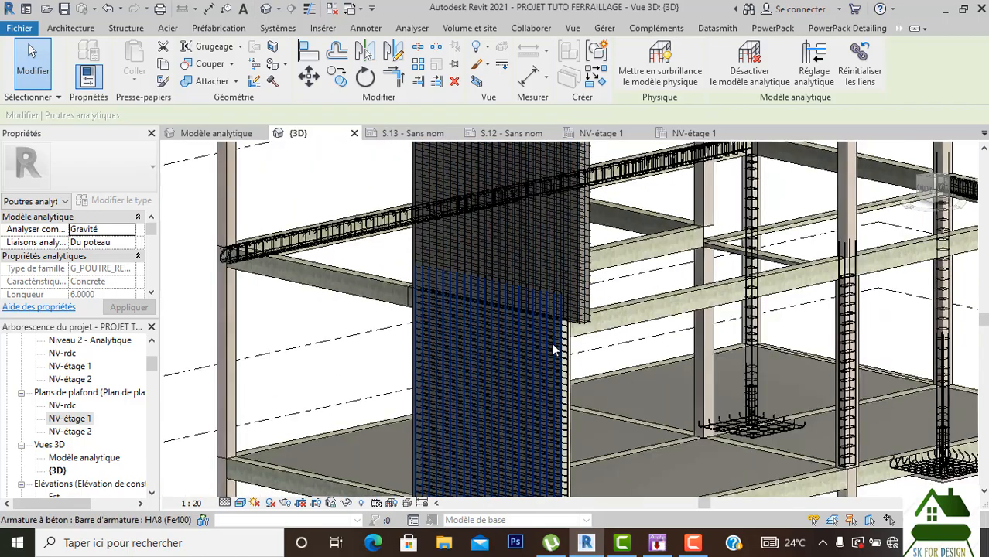
pyautogui.scroll(-5, 569, 347)
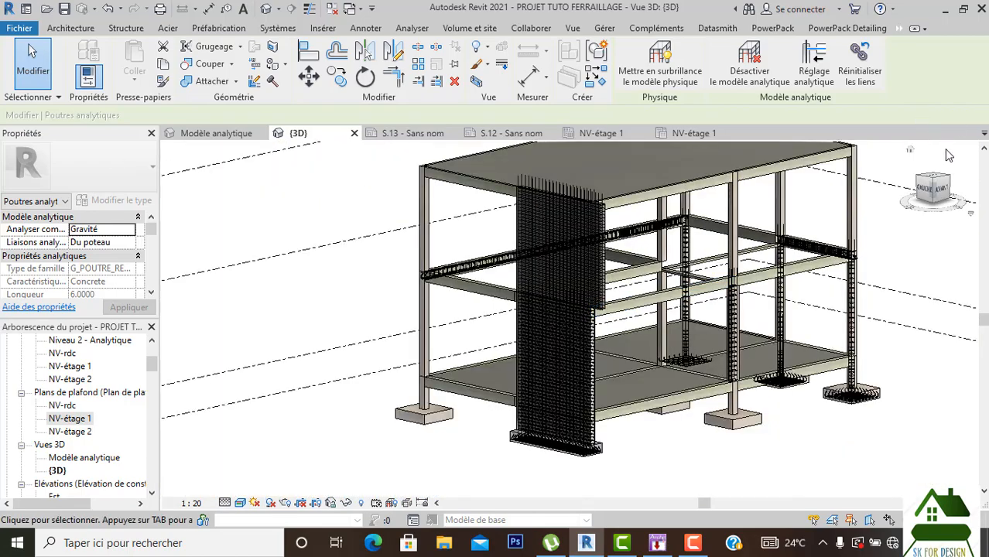
pyautogui.click(949, 193)
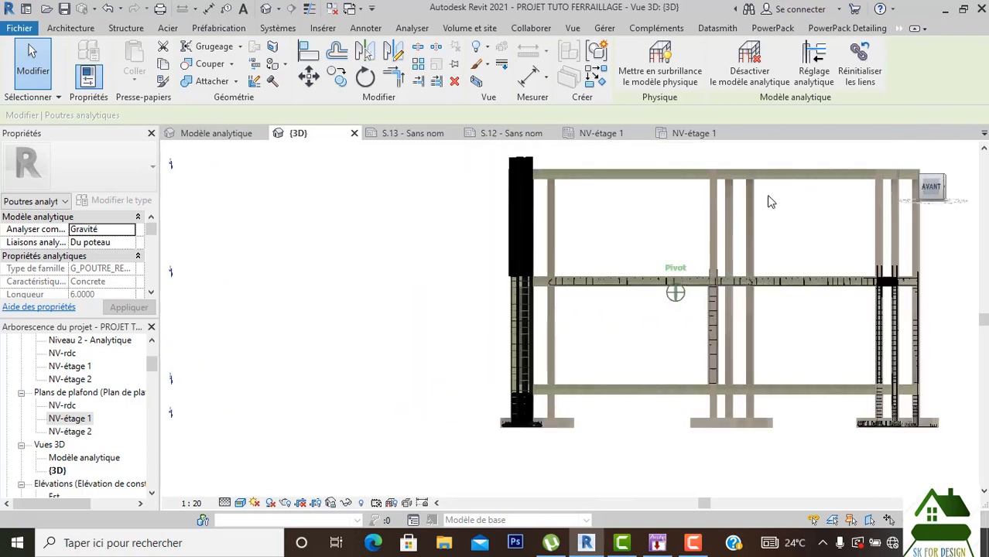
pyautogui.keyDown('shift'); pyautogui.moveTo(761, 208); pyautogui.dragTo(627, 298, button='middle'); pyautogui.keyUp('shift')
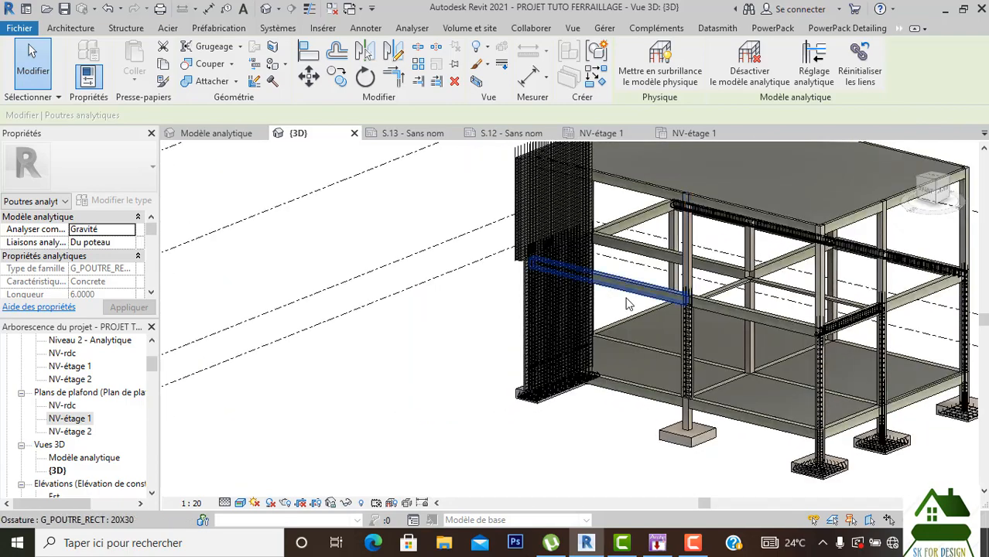
pyautogui.scroll(4, 625, 286)
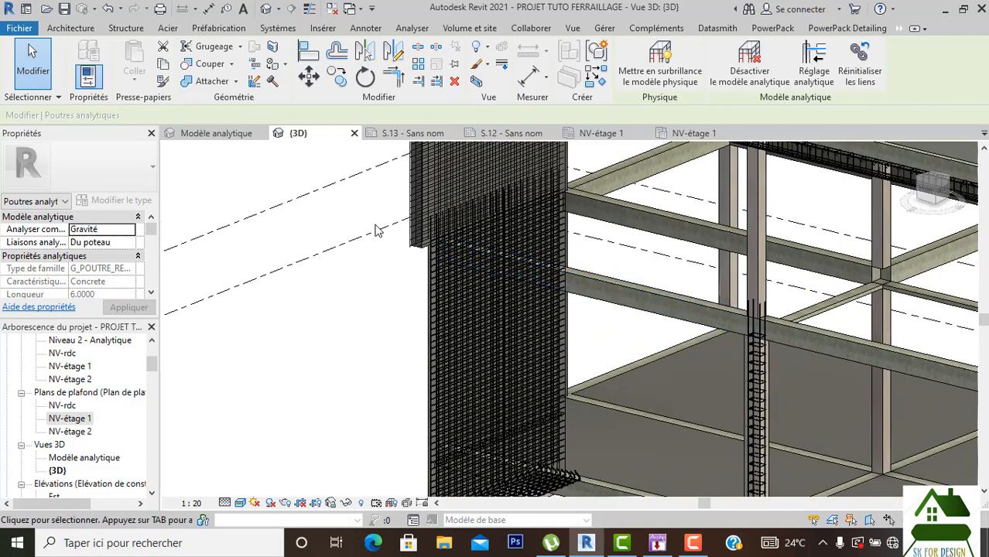
pyautogui.moveTo(429, 226); pyautogui.dragTo(383, 258, button='middle')
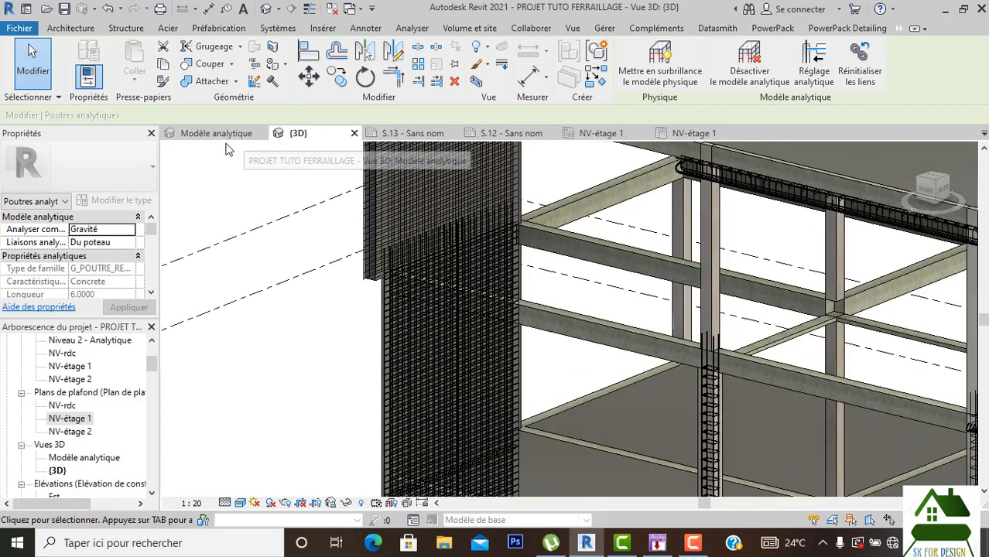
# Return to the Modèle analytique view and inspect the analytical wall from its top down to its base.
pyautogui.click(226, 141)
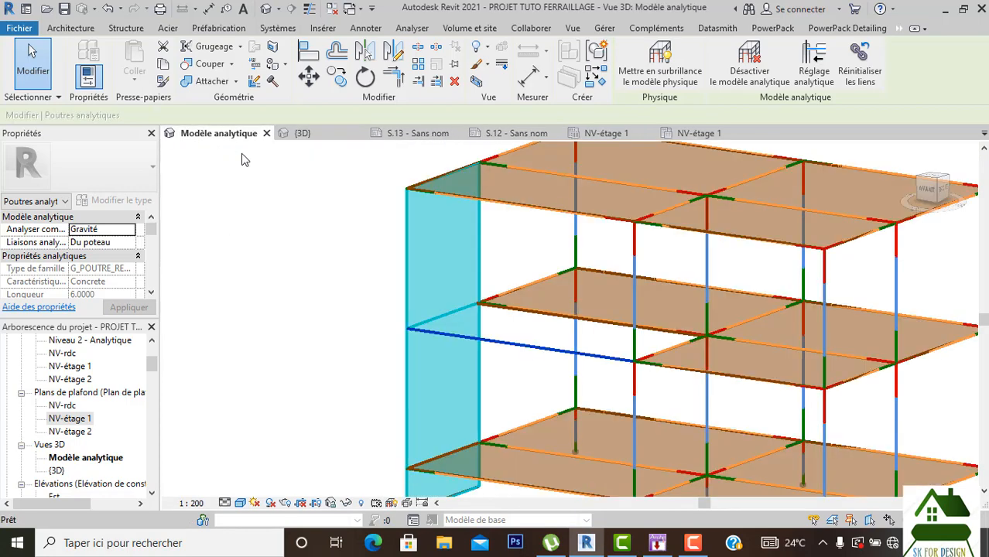
pyautogui.scroll(-3, 456, 292)
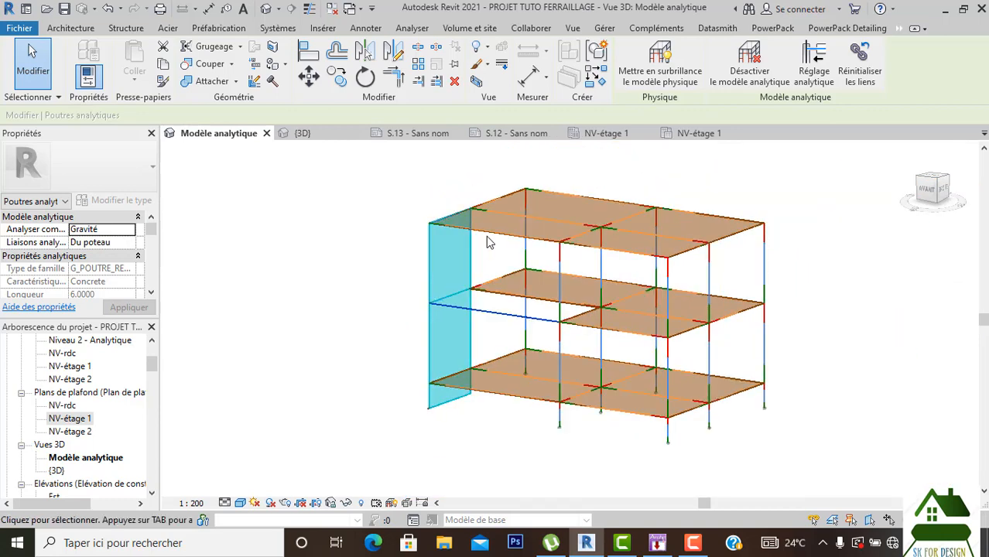
pyautogui.scroll(6, 424, 422)
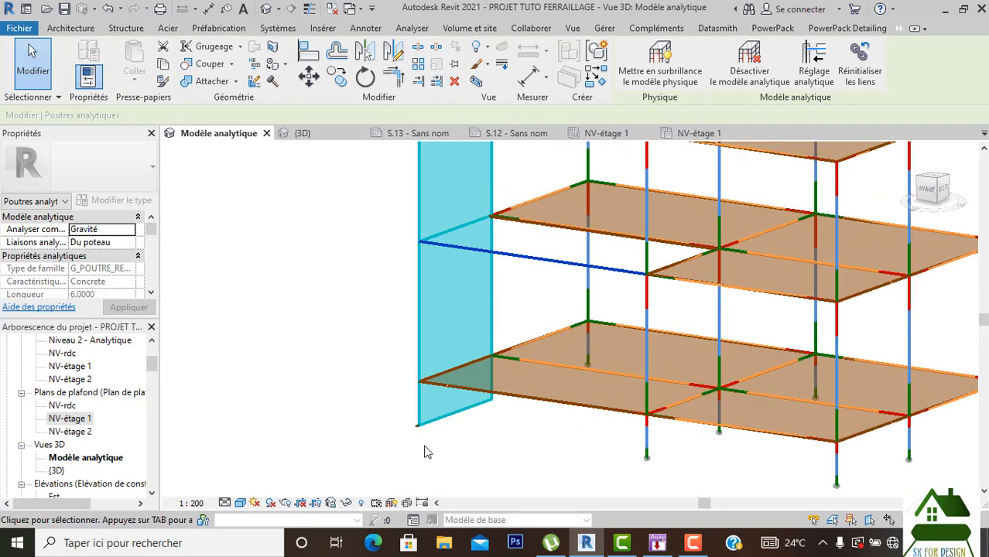
# Examine the base corner of the analytical wall where the strip footing's analytical line meets it.
pyautogui.scroll(-1, 423, 420)
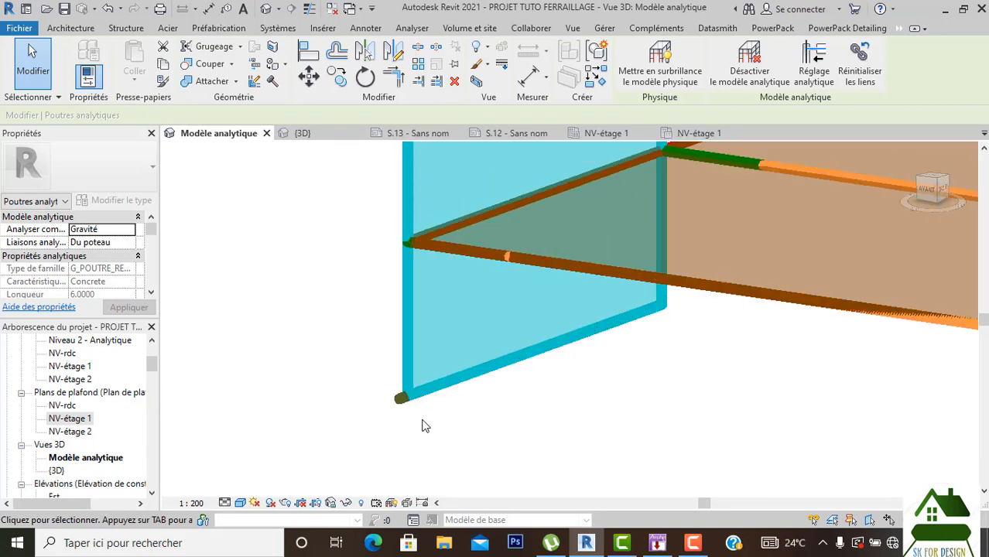
pyautogui.moveTo(425, 434); pyautogui.dragTo(404, 449, button='middle')
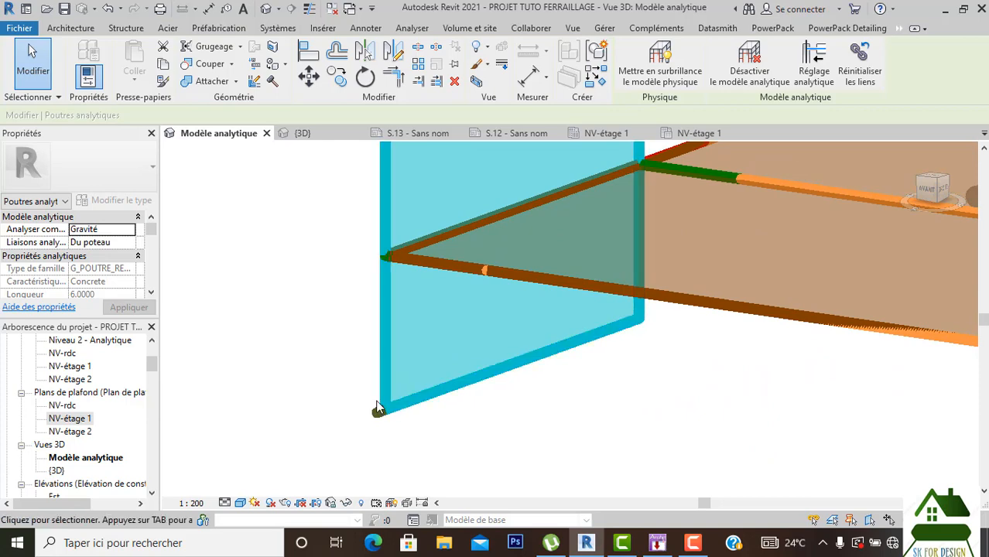
pyautogui.scroll(4, 377, 434)
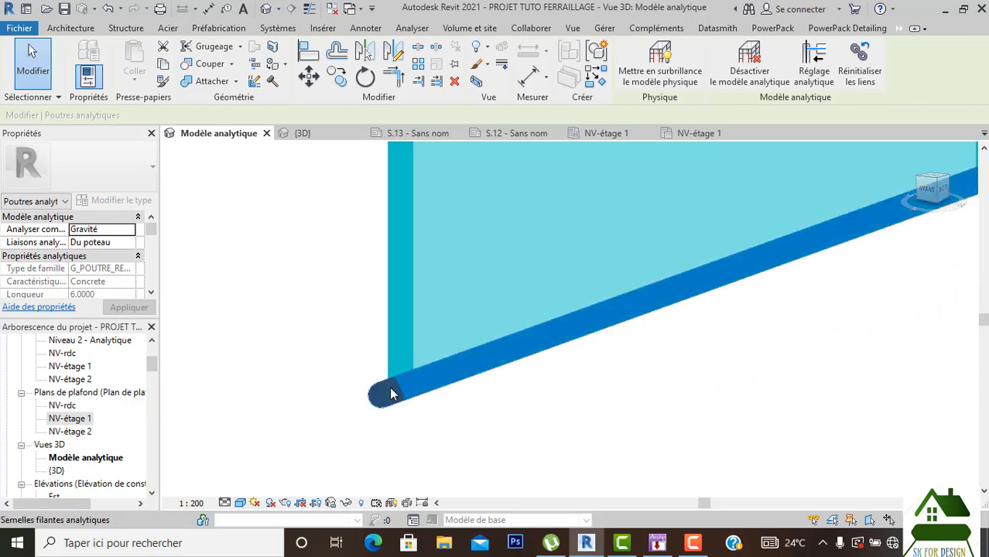
pyautogui.scroll(-5, 383, 398)
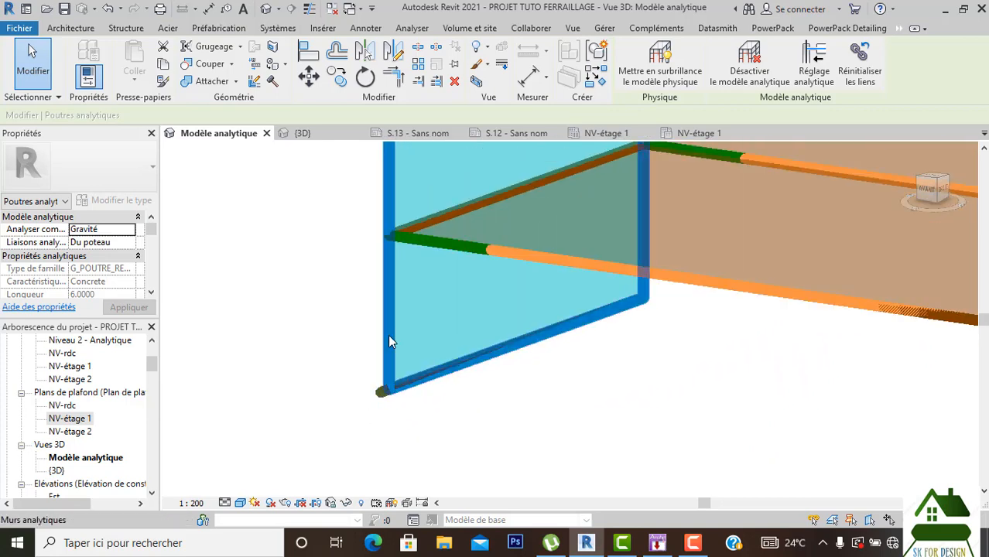
pyautogui.scroll(-2, 391, 341)
pyautogui.moveTo(393, 357)
pyautogui.mouseDown(button='middle')
pyautogui.moveTo(382, 376)
pyautogui.moveTo(384, 364)
pyautogui.mouseUp(button='middle')
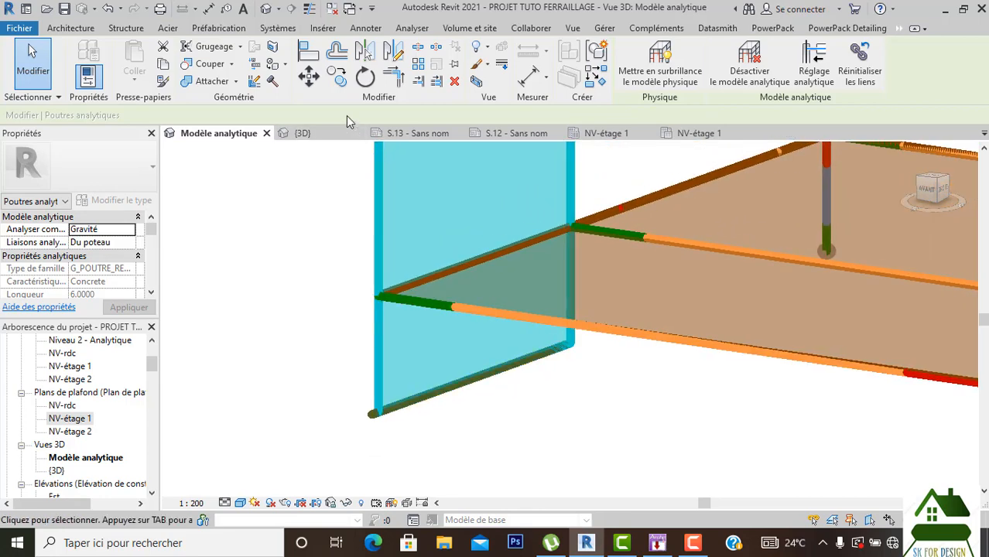
pyautogui.click(814, 64)
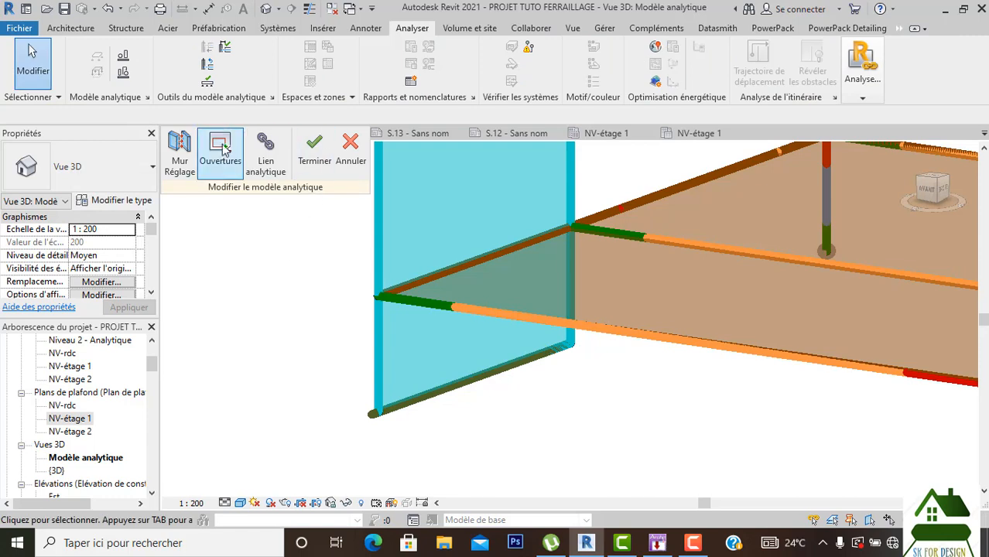
pyautogui.click(179, 155)
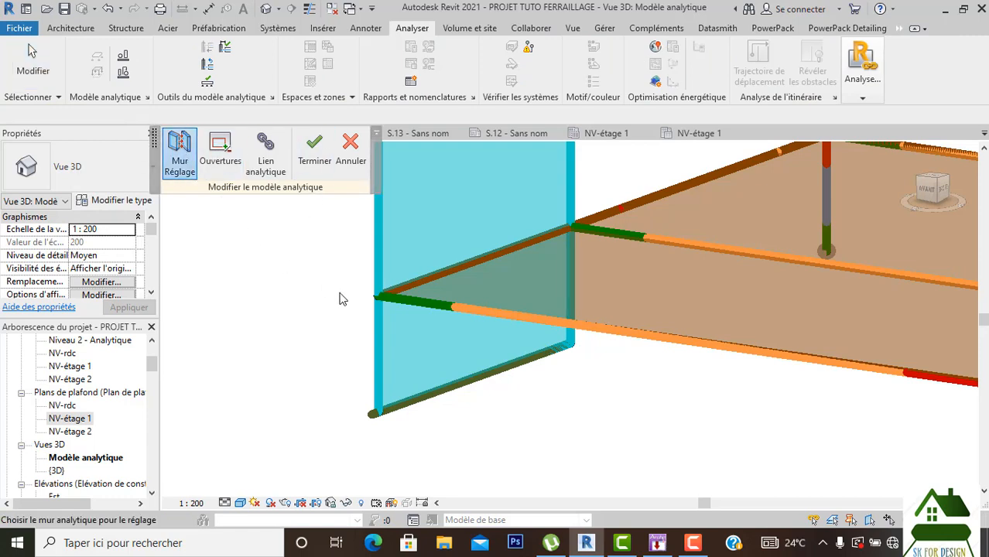
pyautogui.click(379, 383)
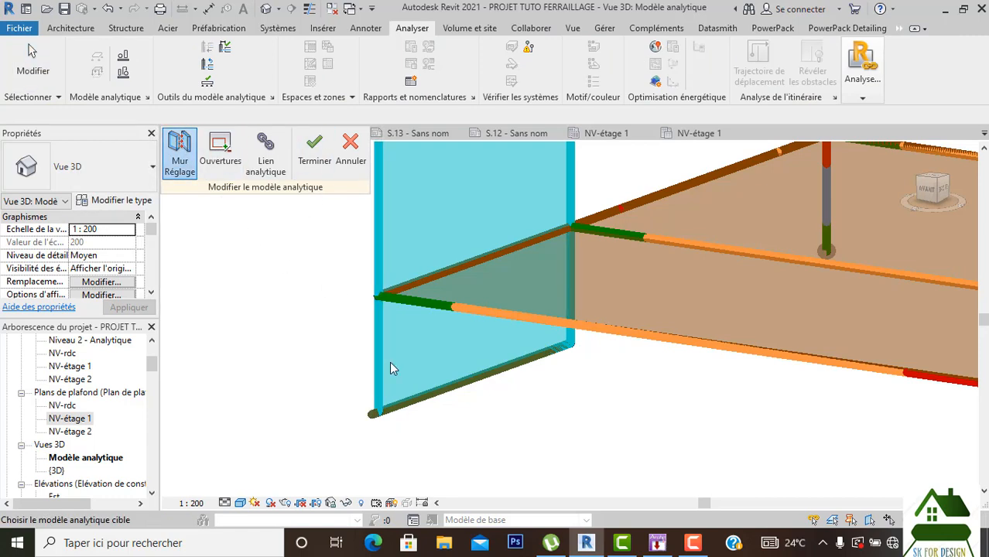
pyautogui.click(400, 299)
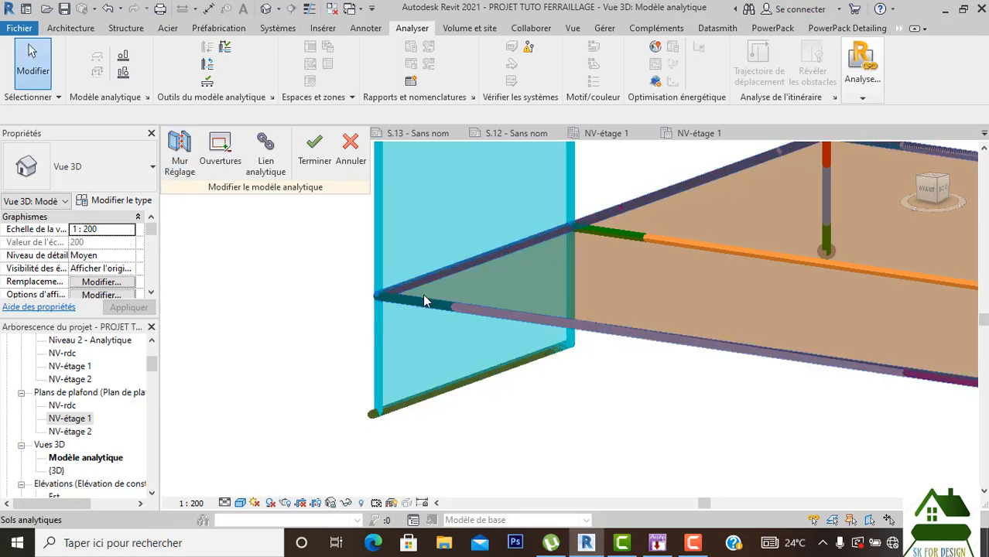
pyautogui.click(377, 415)
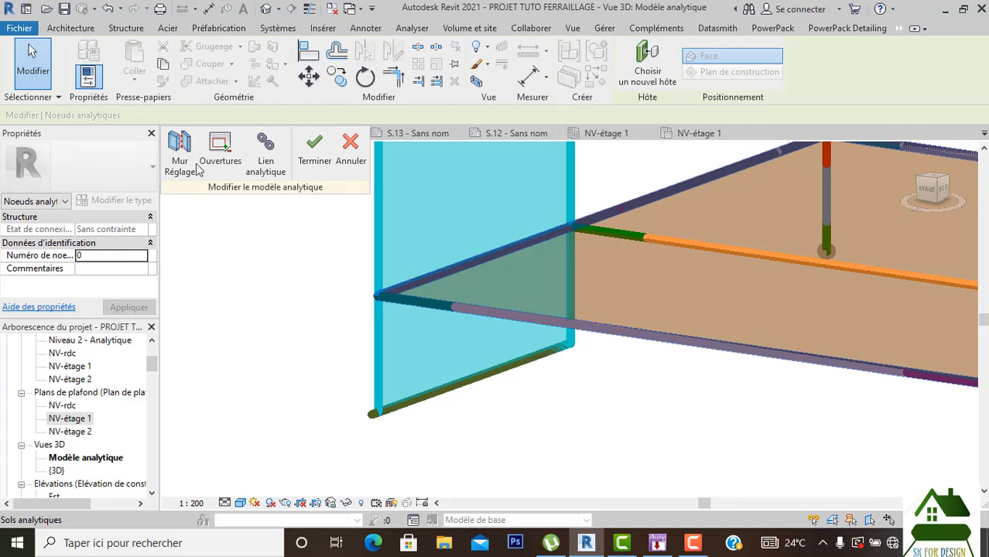
pyautogui.click(339, 147)
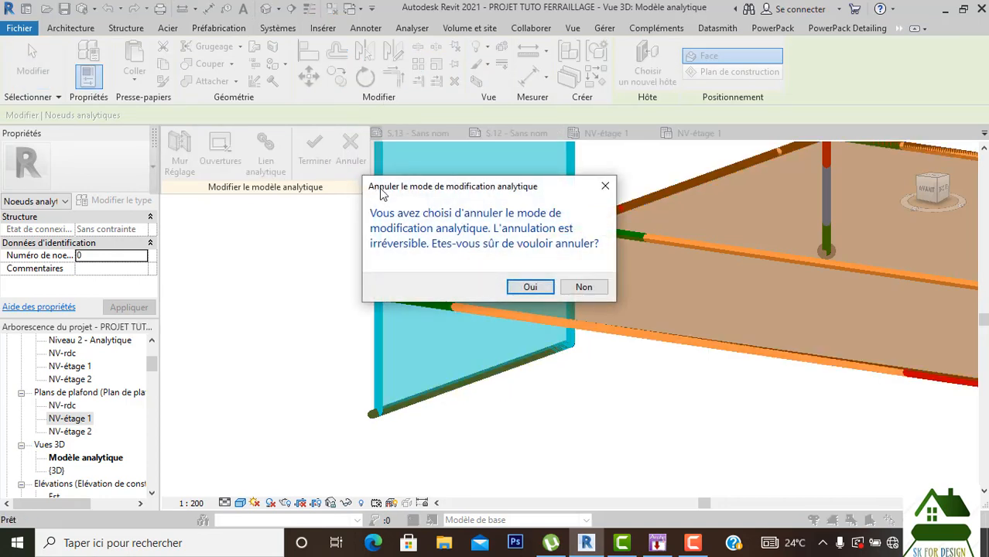
pyautogui.click(518, 287)
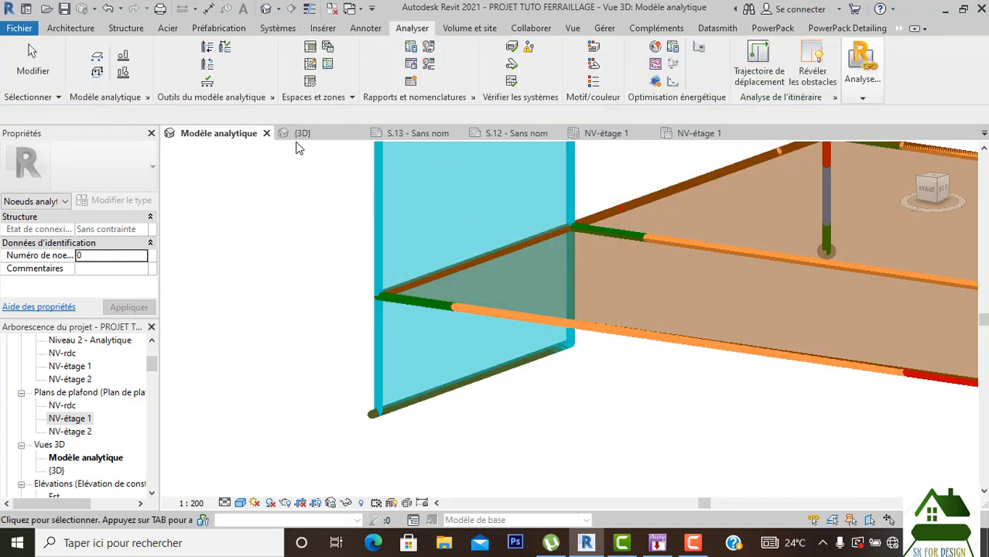
# Examine the corner between the upper and lower reinforced walls and the first-floor beam in the {3D} view.
pyautogui.click(303, 134)
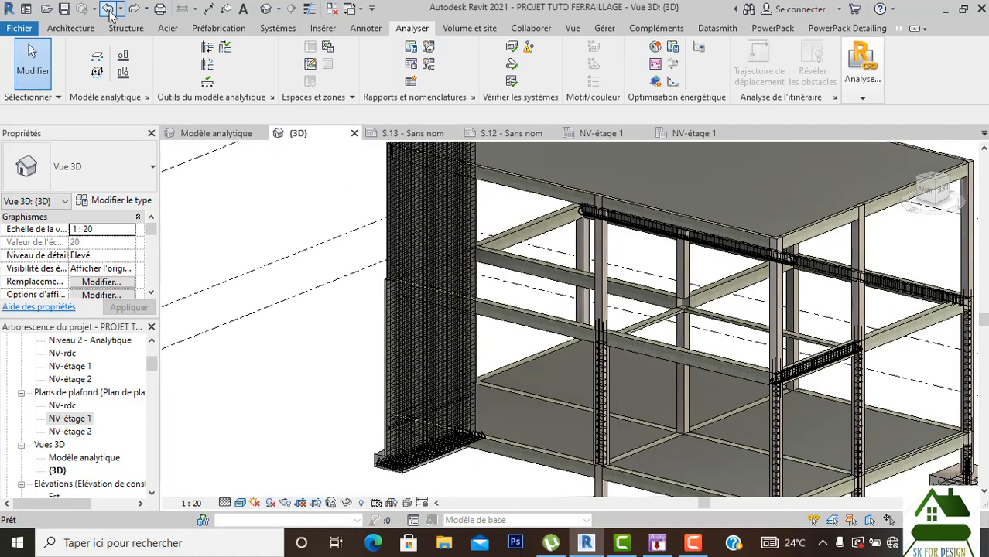
pyautogui.scroll(6, 433, 279)
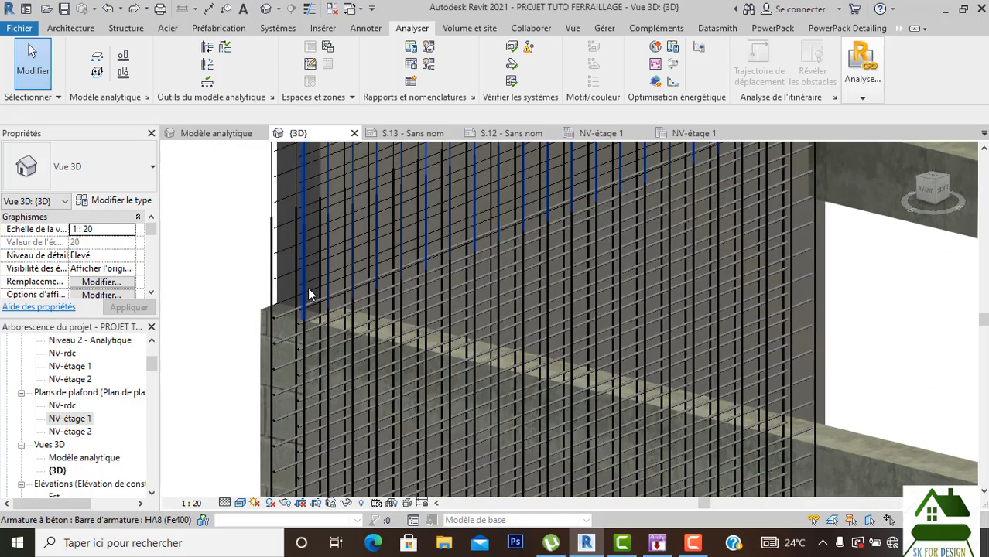
pyautogui.keyDown('shift'); pyautogui.moveTo(307, 287); pyautogui.dragTo(395, 340, button='middle'); pyautogui.keyUp('shift')
pyautogui.scroll(-4, 391, 357)
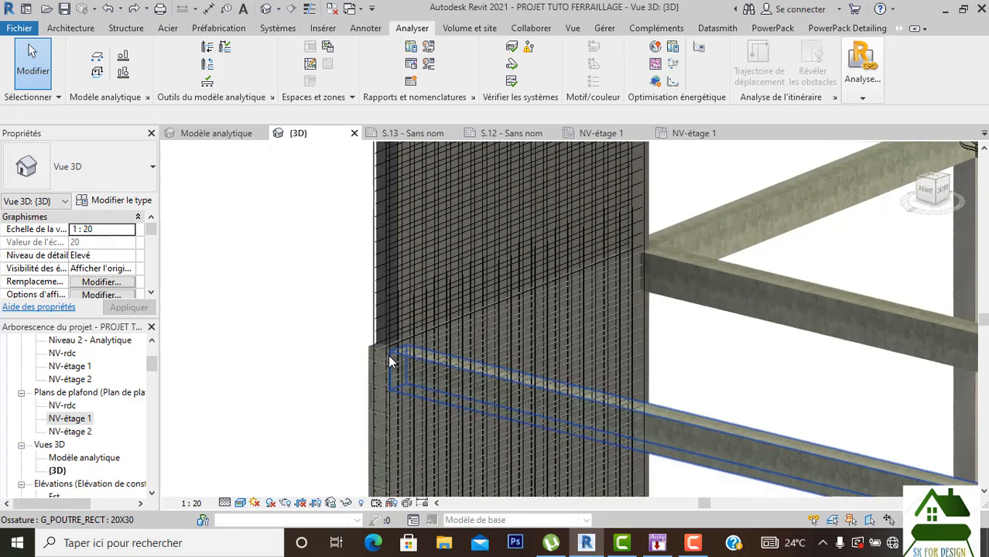
pyautogui.scroll(-2, 600, 261)
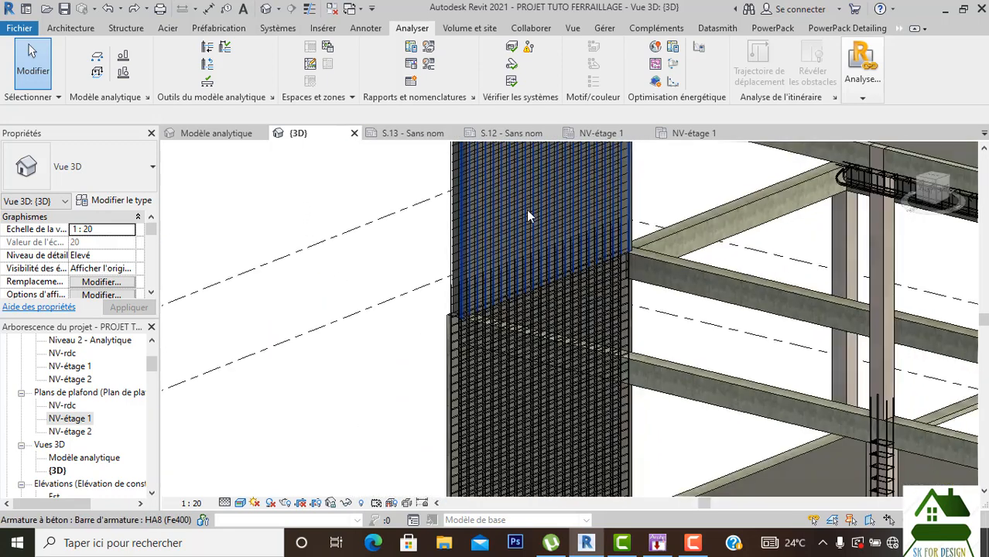
# Turn the analytical model to the wall's outer side in the Modèle analytique view and select the analytical strip footing at its base.
pyautogui.click(219, 133)
pyautogui.scroll(-5, 428, 309)
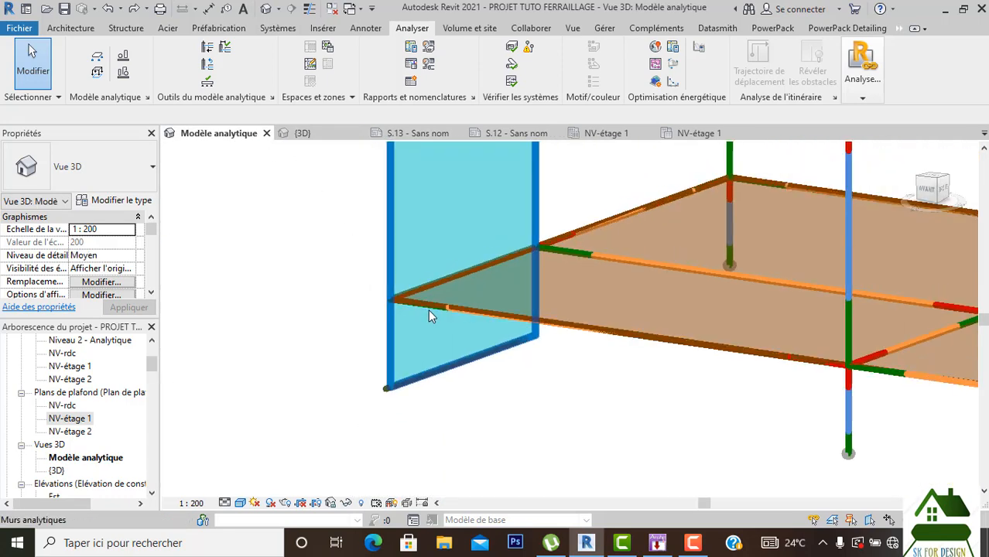
pyautogui.scroll(-3, 402, 343)
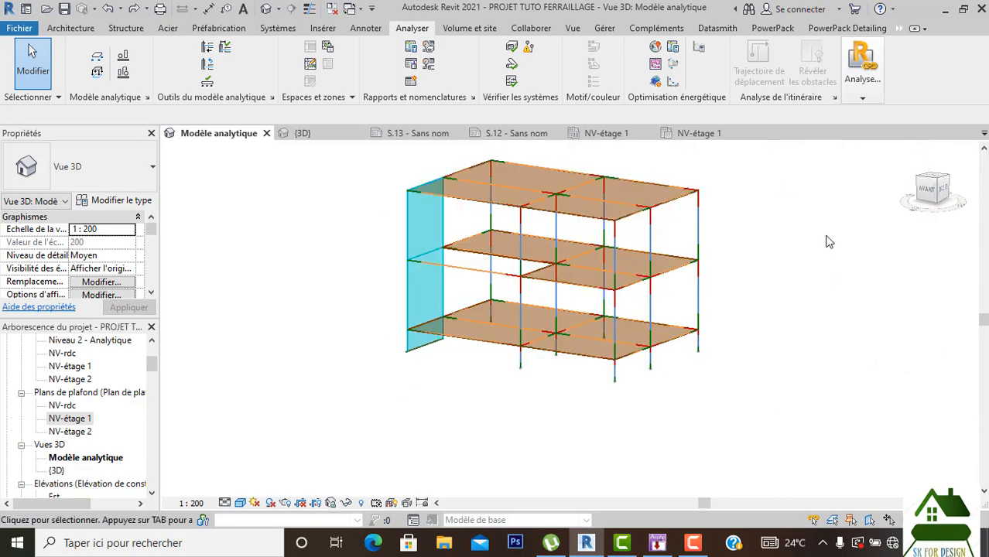
pyautogui.moveTo(956, 202); pyautogui.dragTo(308, 196)
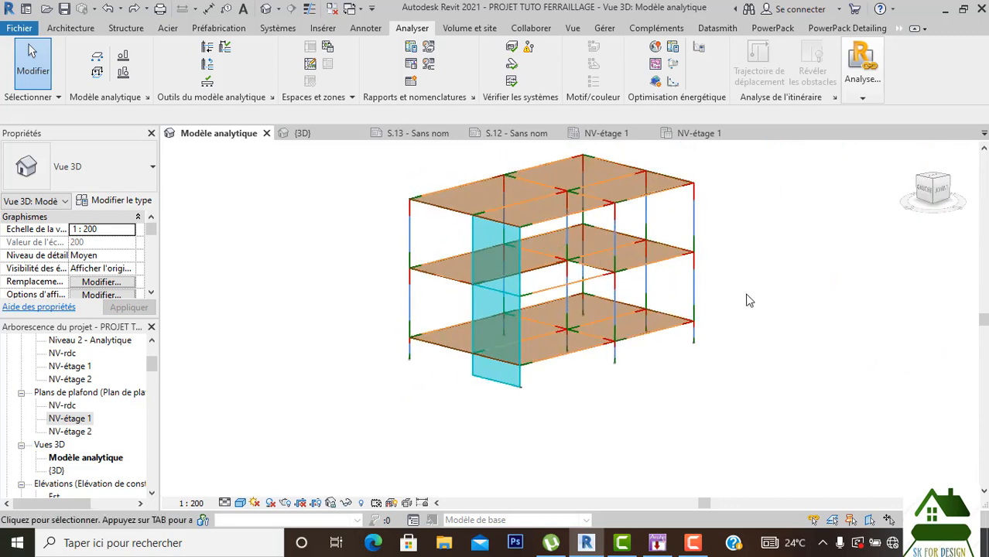
pyautogui.scroll(6, 488, 394)
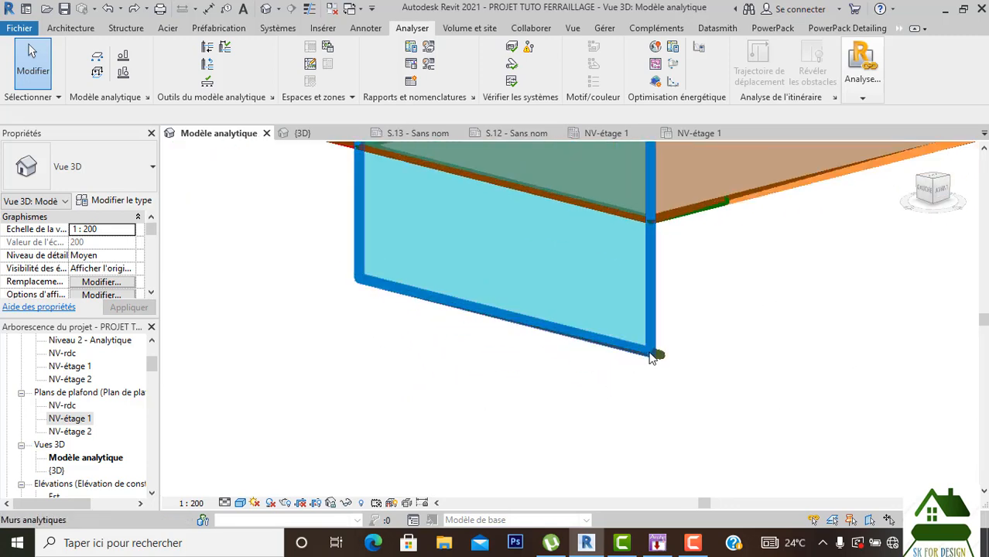
pyautogui.click(654, 355)
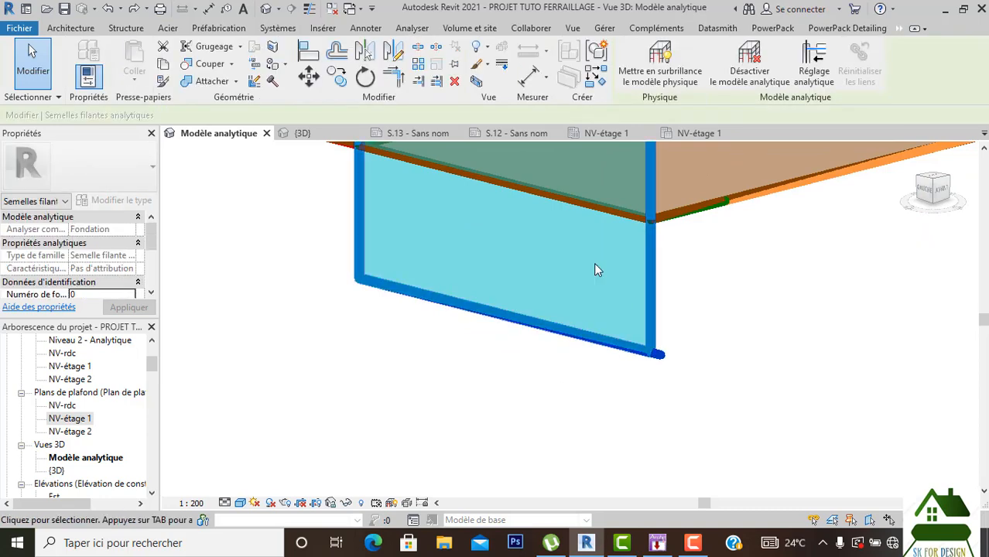
# Examine the physical strip footing and its reinforcement under the wall in the {3D} view.
pyautogui.click(300, 136)
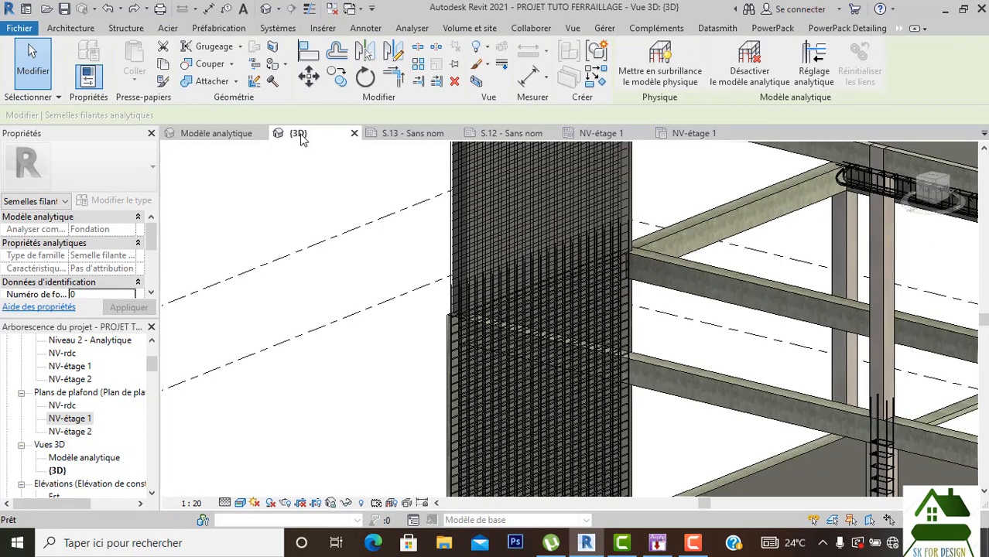
pyautogui.scroll(-3, 486, 261)
pyautogui.scroll(5, 465, 439)
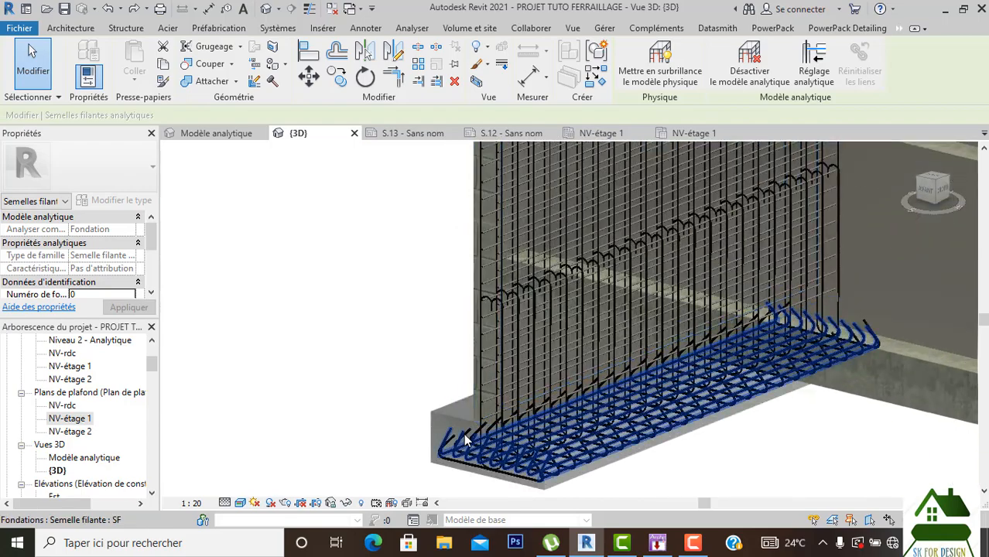
pyautogui.scroll(2, 466, 440)
pyautogui.scroll(-3, 455, 423)
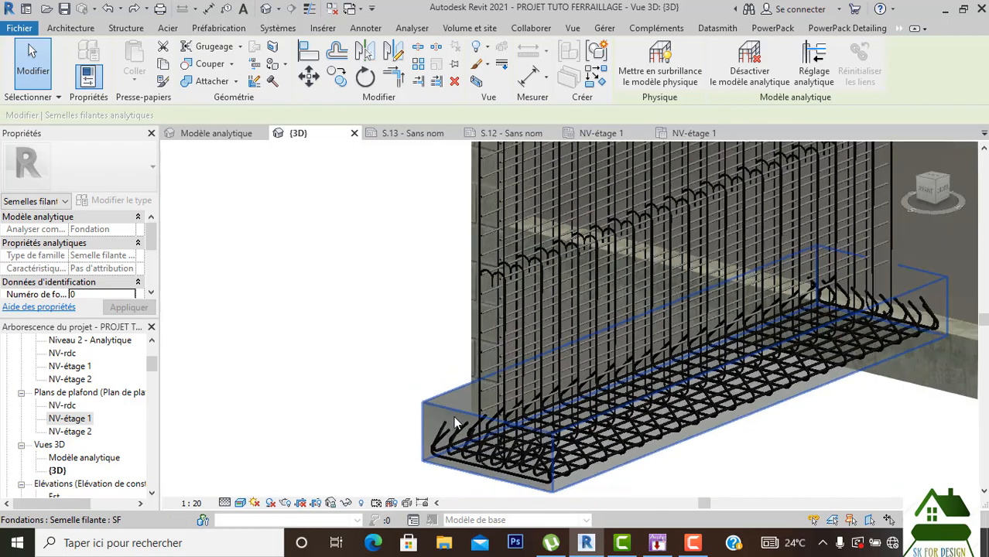
pyautogui.scroll(-2, 455, 423)
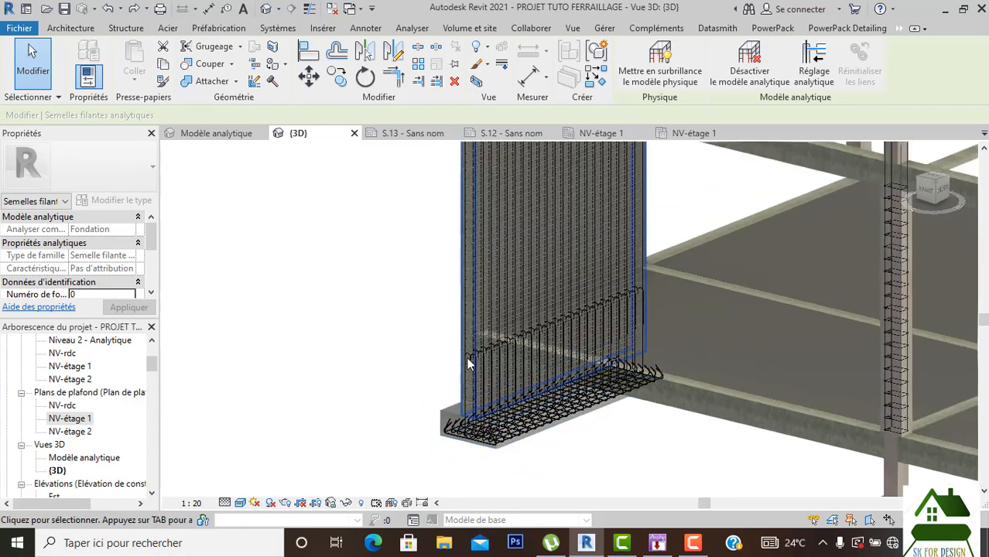
# Compare the analytical strip footing with the wall's base in the Modèle analytique view, orienting the model to the Gauche face.
pyautogui.click(230, 133)
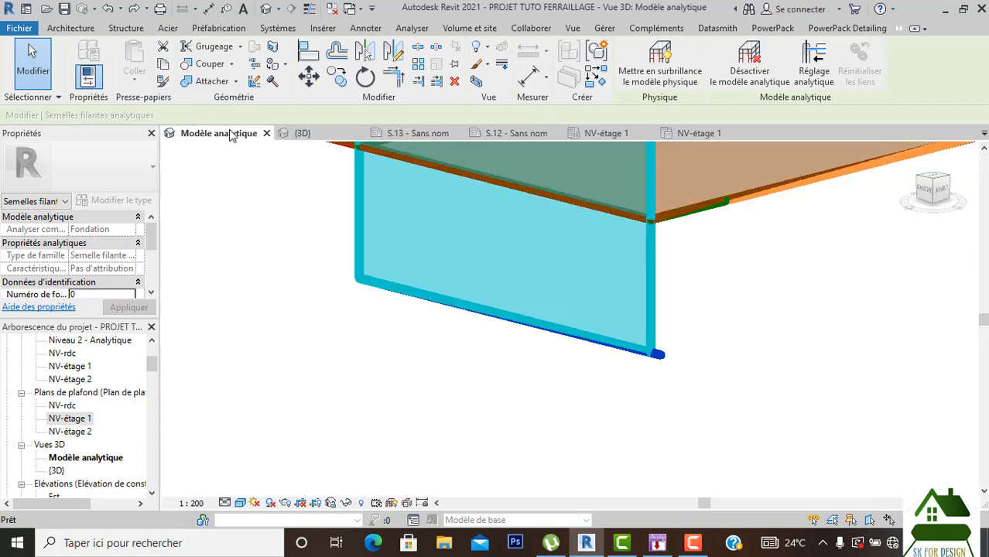
pyautogui.moveTo(600, 350); pyautogui.dragTo(607, 404, button='middle')
pyautogui.scroll(-1, 607, 404)
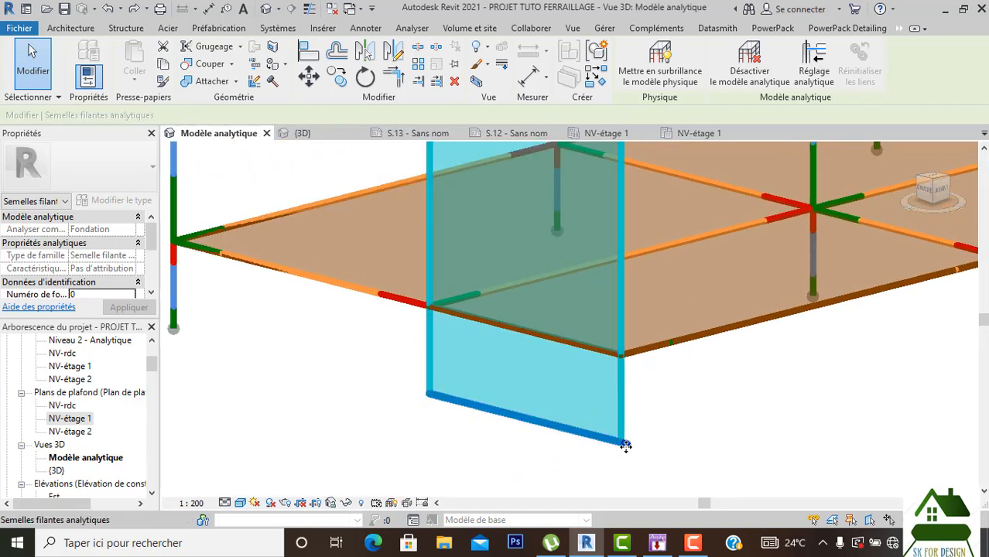
pyautogui.scroll(-3, 625, 446)
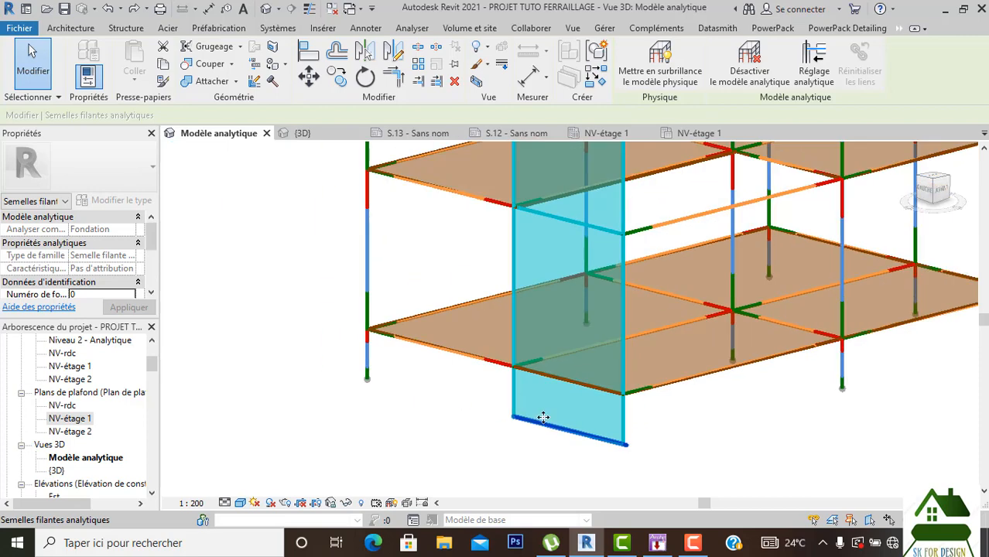
pyautogui.click(941, 192)
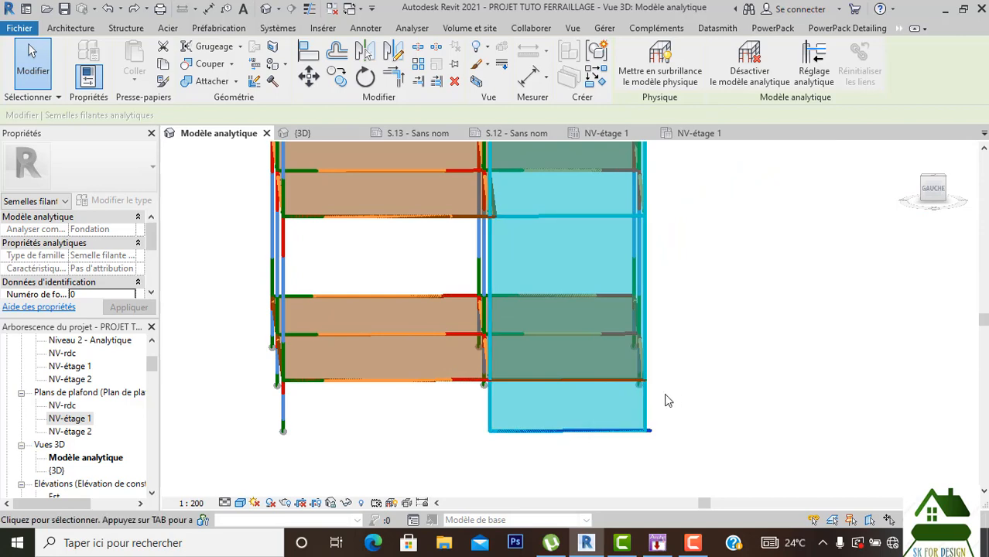
# Try to adjust the analytical wall above the strip footing with the Mur Réglage tool in the analytical adjustment mode.
pyautogui.click(824, 71)
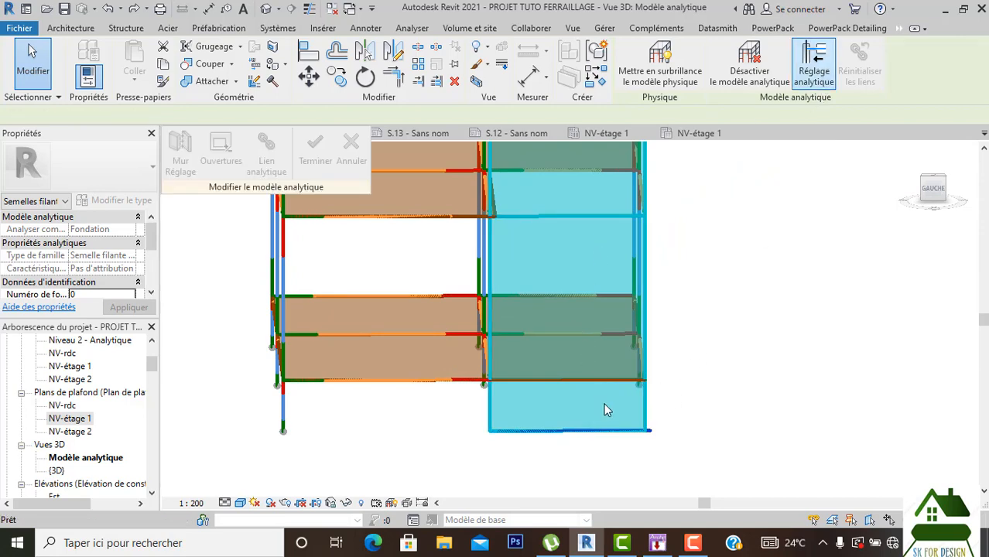
pyautogui.click(186, 159)
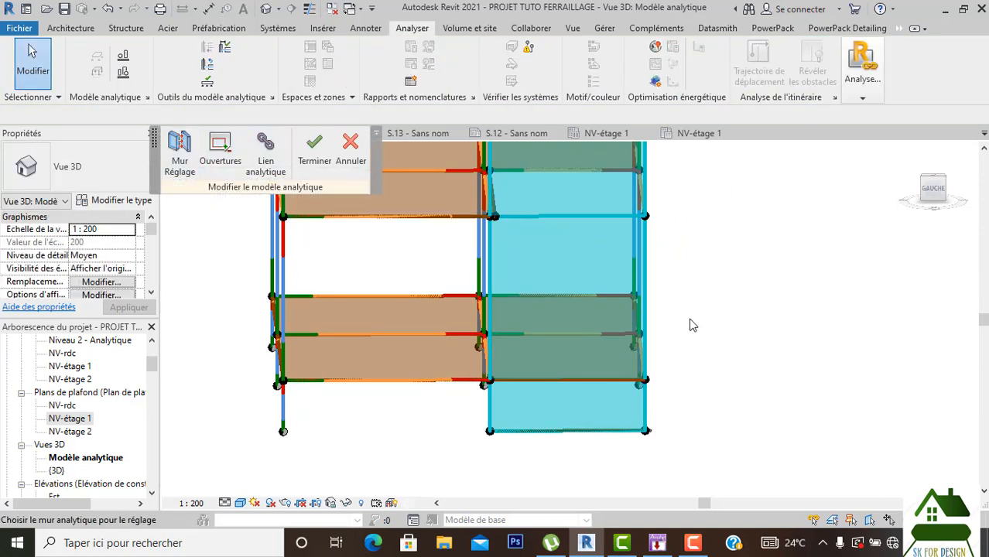
pyautogui.moveTo(939, 194); pyautogui.dragTo(764, 195)
pyautogui.scroll(3, 627, 445)
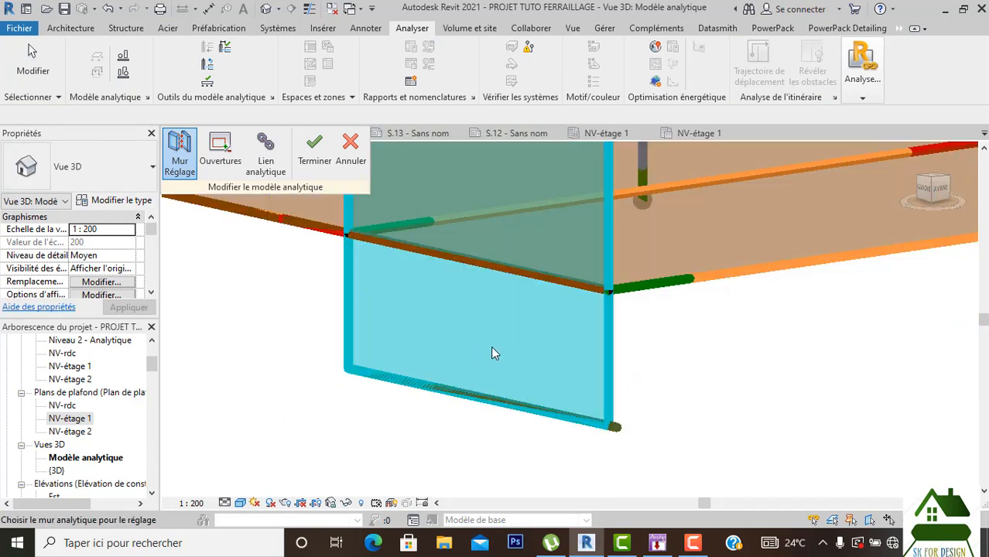
pyautogui.click(607, 373)
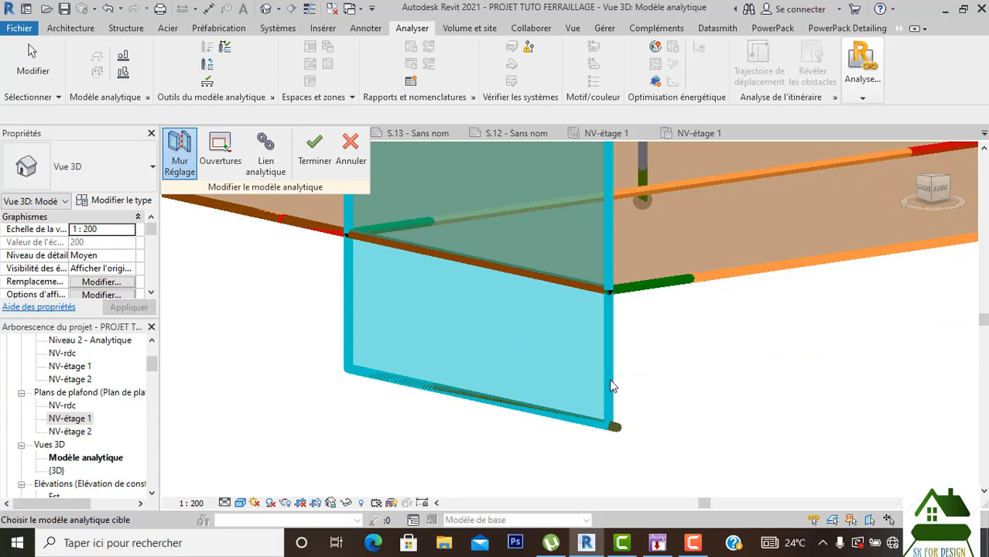
pyautogui.scroll(2, 621, 438)
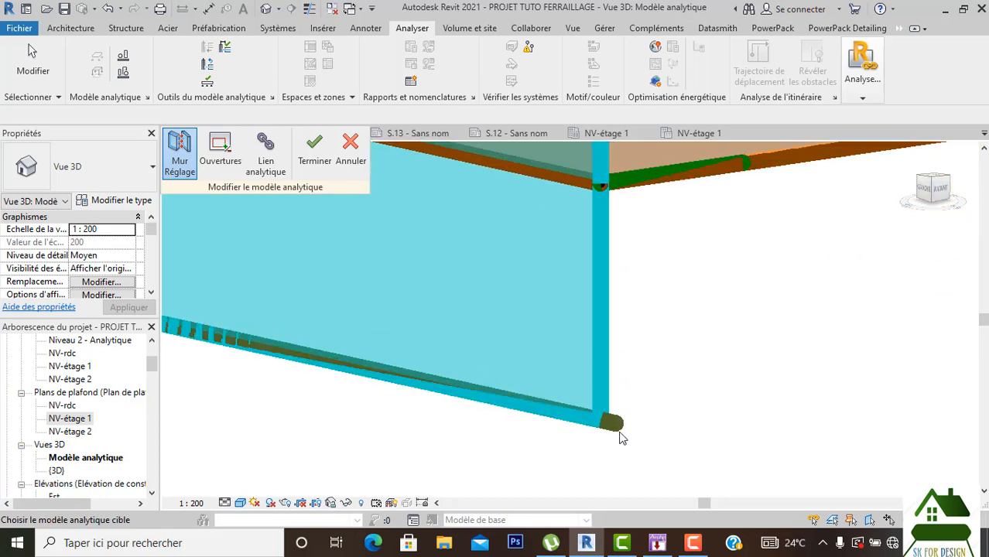
pyautogui.scroll(-2, 621, 436)
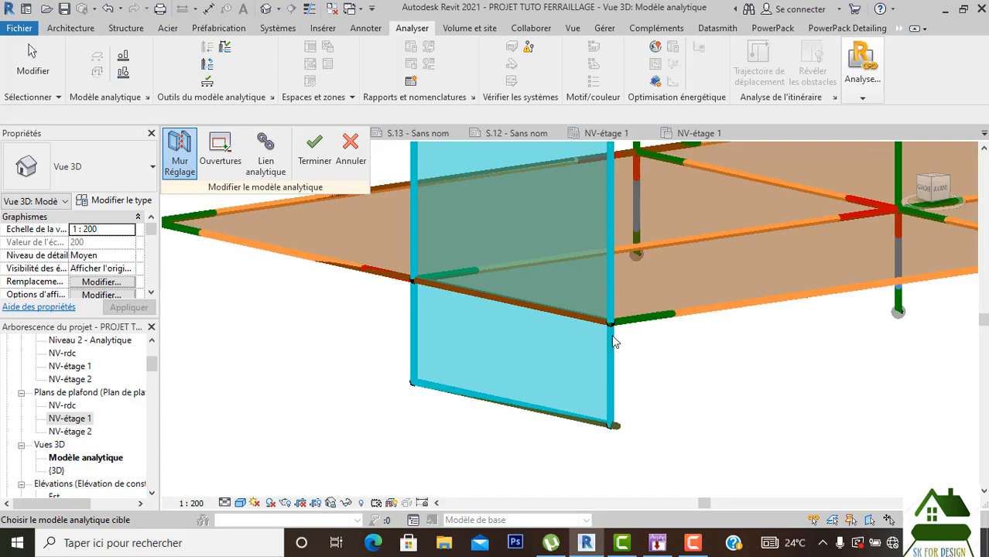
pyautogui.press('Escape')
# Examine the nodes where the analytical wall meets the slabs, try the Ouvertures tool, and finish the analytical adjustment.
pyautogui.scroll(-1, 621, 326)
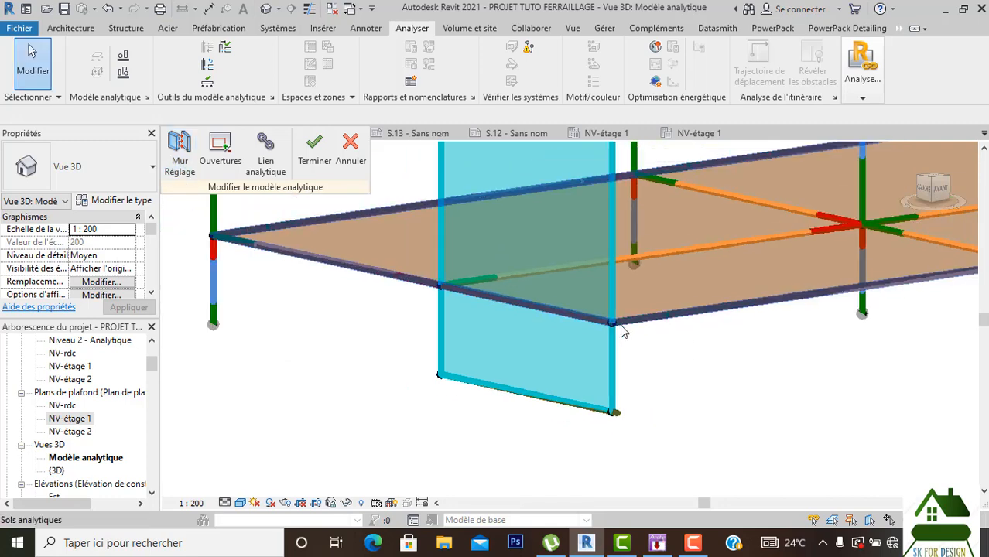
pyautogui.moveTo(622, 326); pyautogui.dragTo(563, 376, button='middle')
pyautogui.scroll(-2, 562, 376)
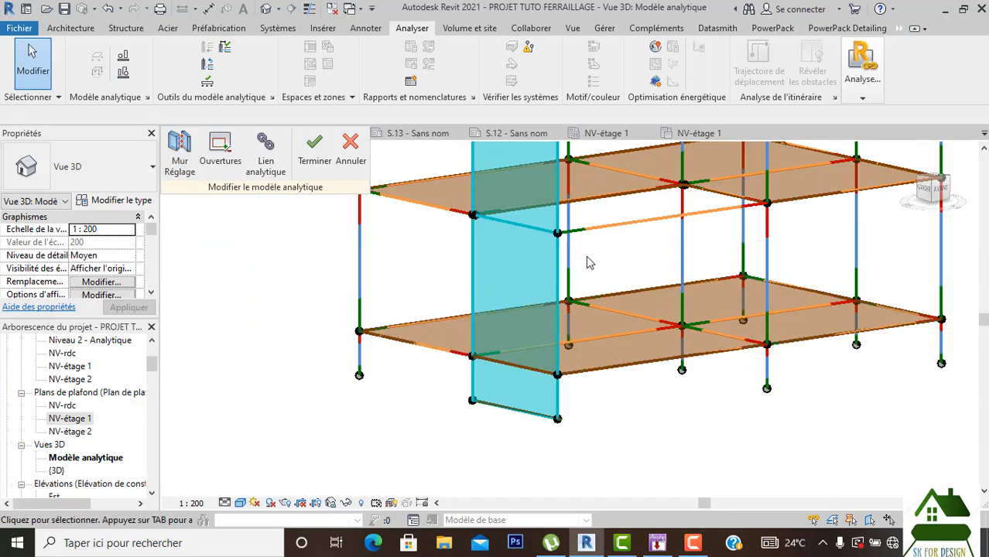
pyautogui.moveTo(586, 263); pyautogui.dragTo(592, 290, button='middle')
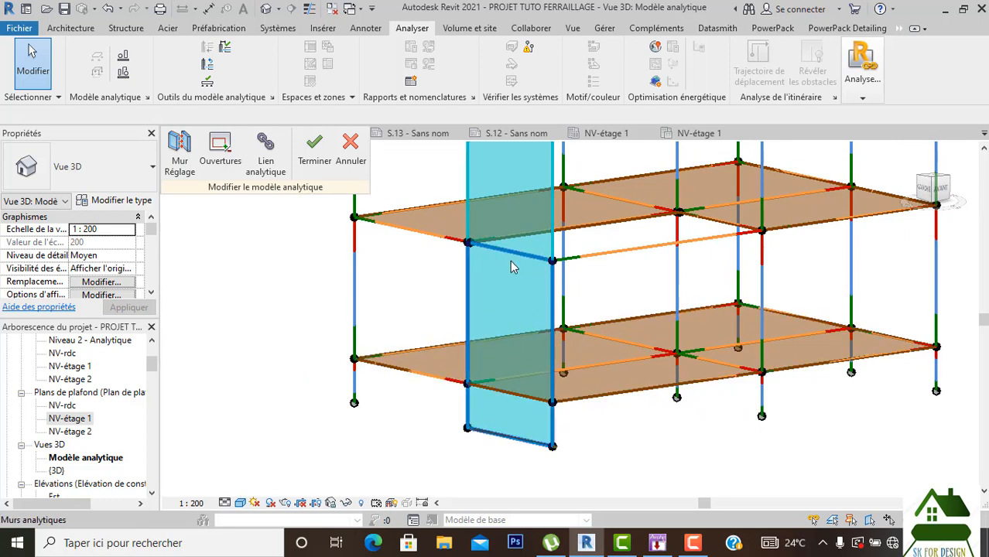
pyautogui.click(220, 151)
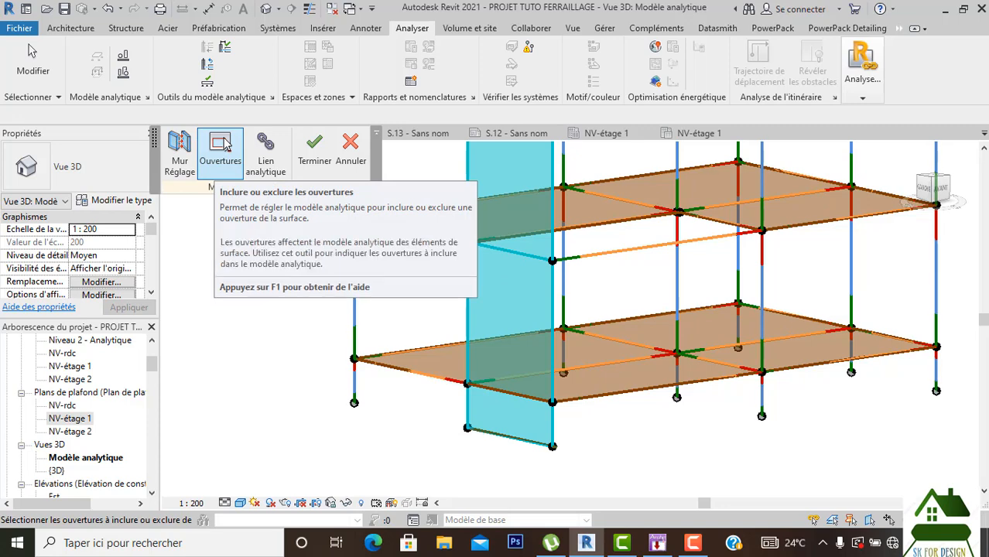
pyautogui.click(314, 151)
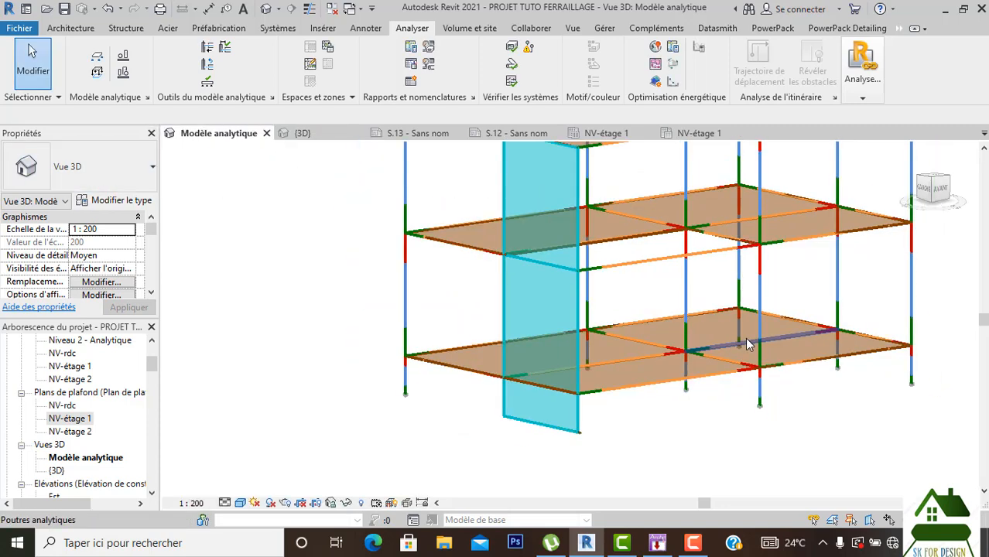
# Turn the analytical model to its Avant/Droite corner and select the analytical strip footing under the wall.
pyautogui.scroll(-3, 744, 338)
pyautogui.moveTo(928, 192); pyautogui.dragTo(824, 204)
pyautogui.moveTo(821, 205); pyautogui.dragTo(658, 212, button='middle')
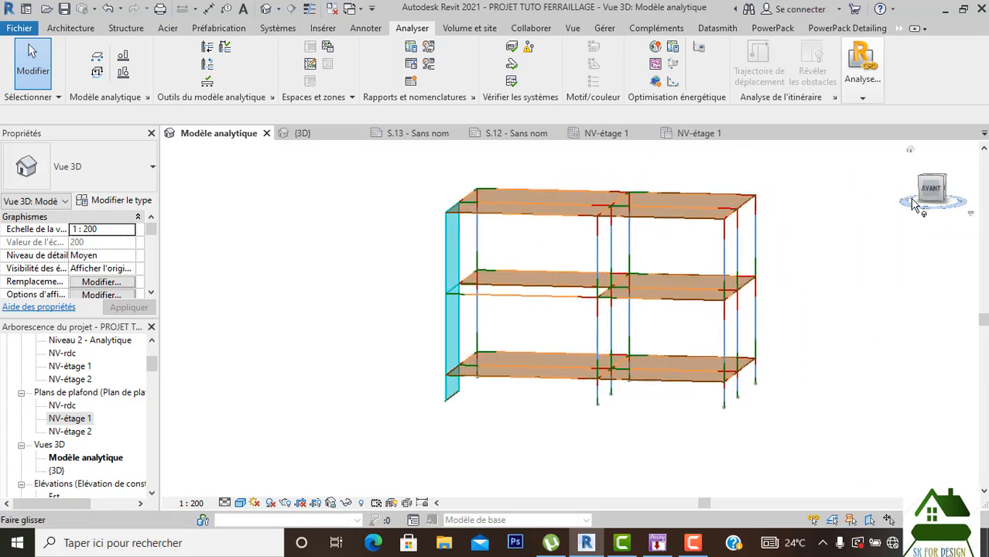
pyautogui.click(923, 204)
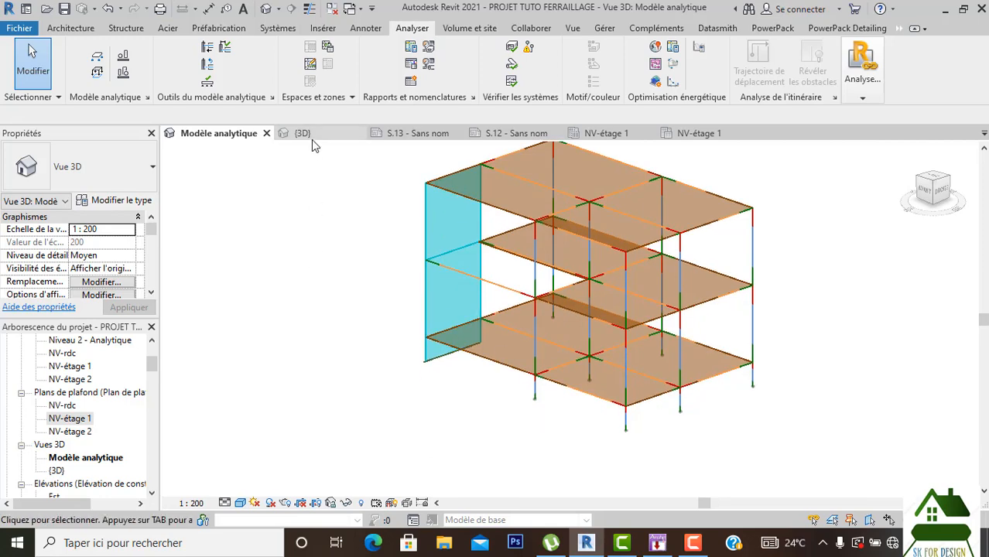
pyautogui.scroll(5, 427, 362)
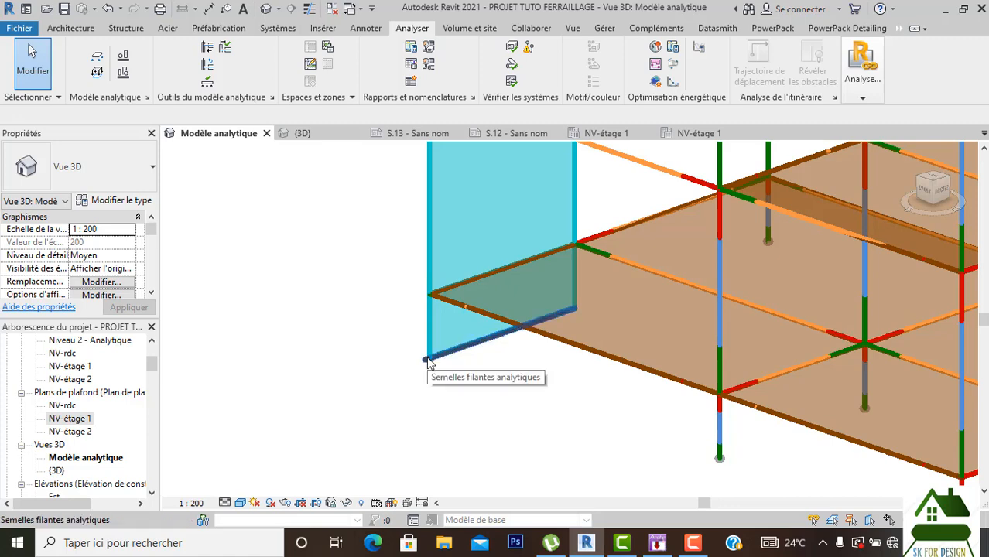
pyautogui.click(430, 361)
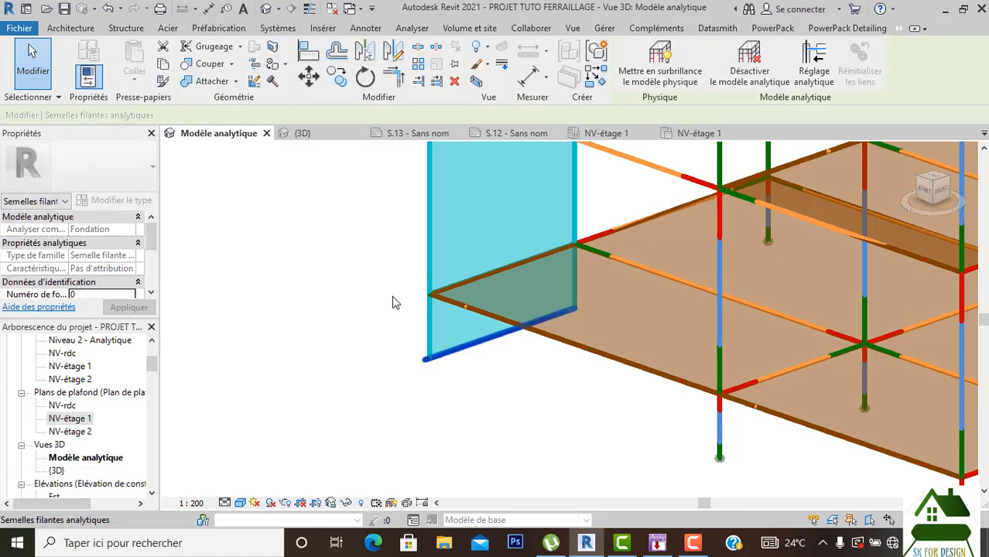
# Select the physical strip footing SF in the {3D} view and examine how the reinforced wall sits on it.
pyautogui.click(303, 134)
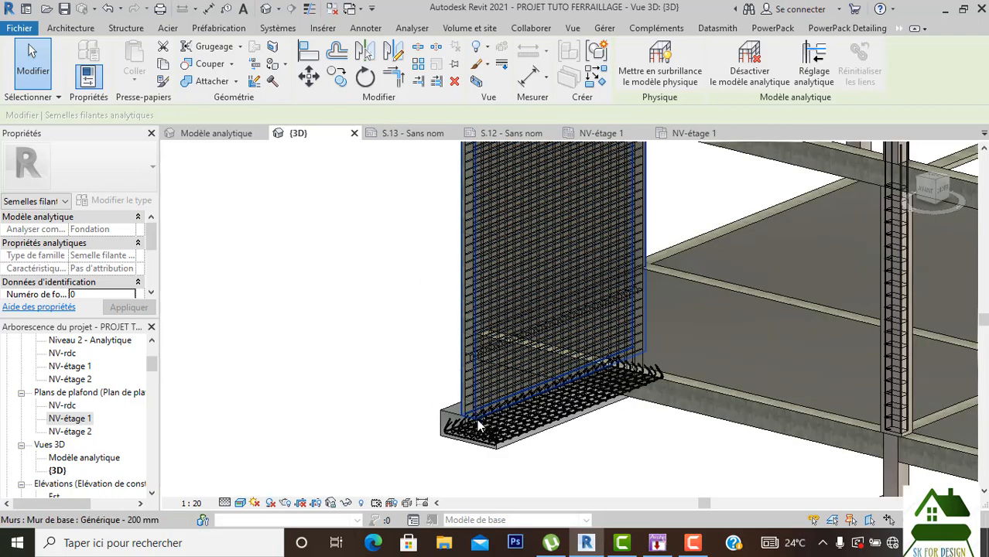
pyautogui.scroll(-4, 569, 424)
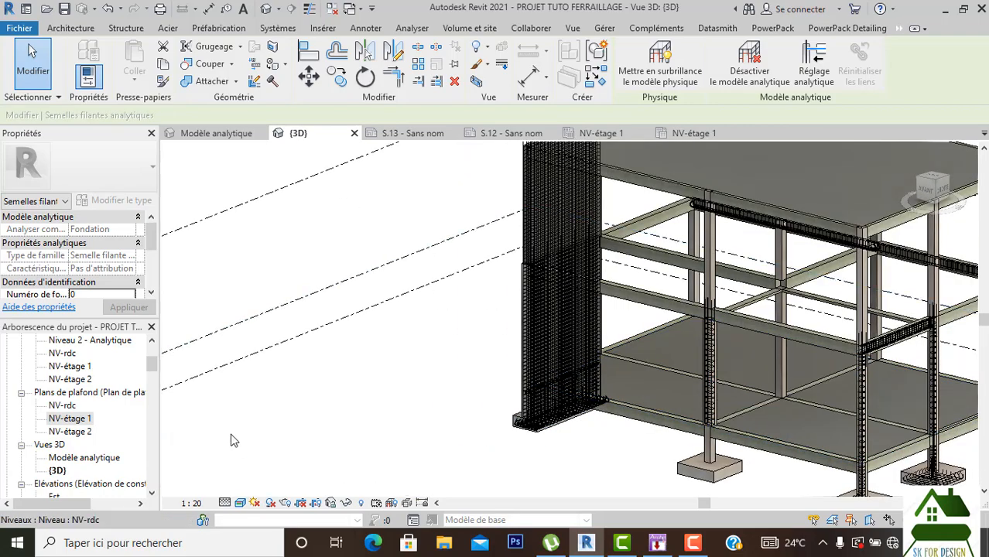
pyautogui.scroll(5, 552, 410)
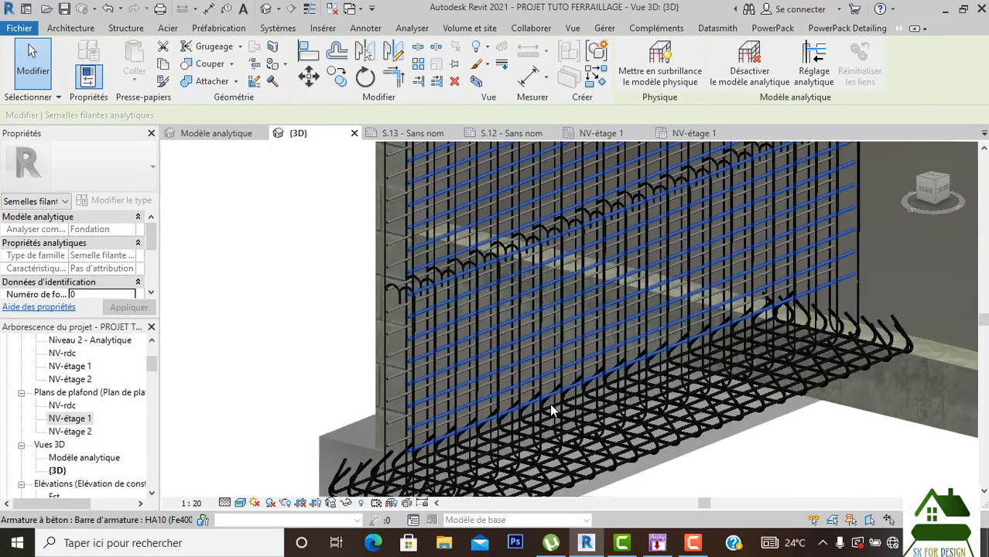
pyautogui.moveTo(552, 410); pyautogui.dragTo(522, 317, button='middle')
pyautogui.click(325, 358)
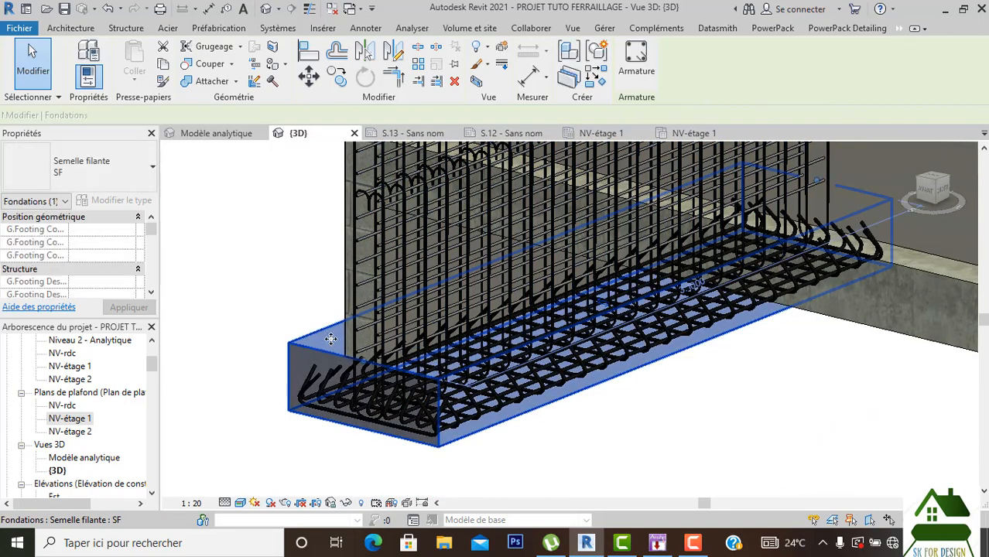
pyautogui.scroll(3, 330, 341)
pyautogui.scroll(-4, 287, 316)
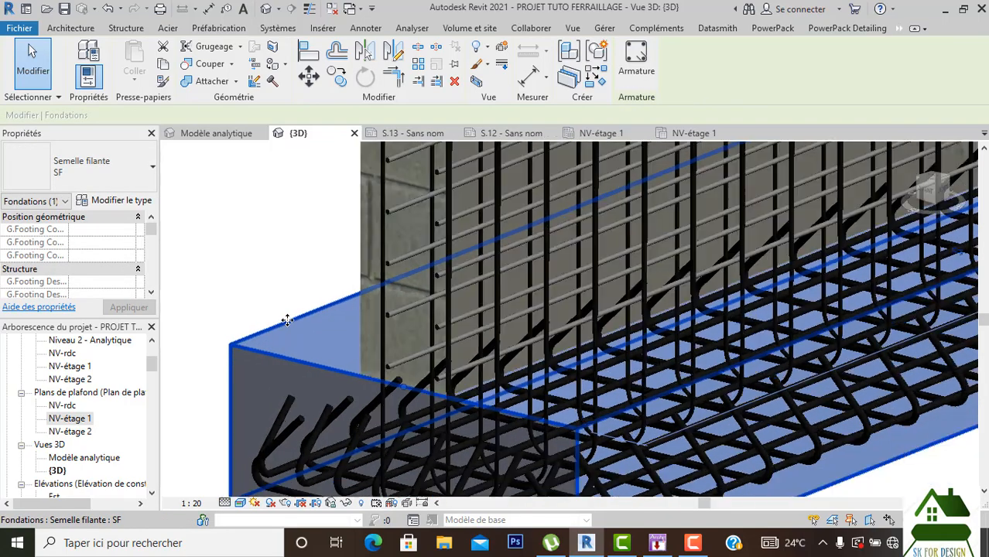
pyautogui.click(278, 296)
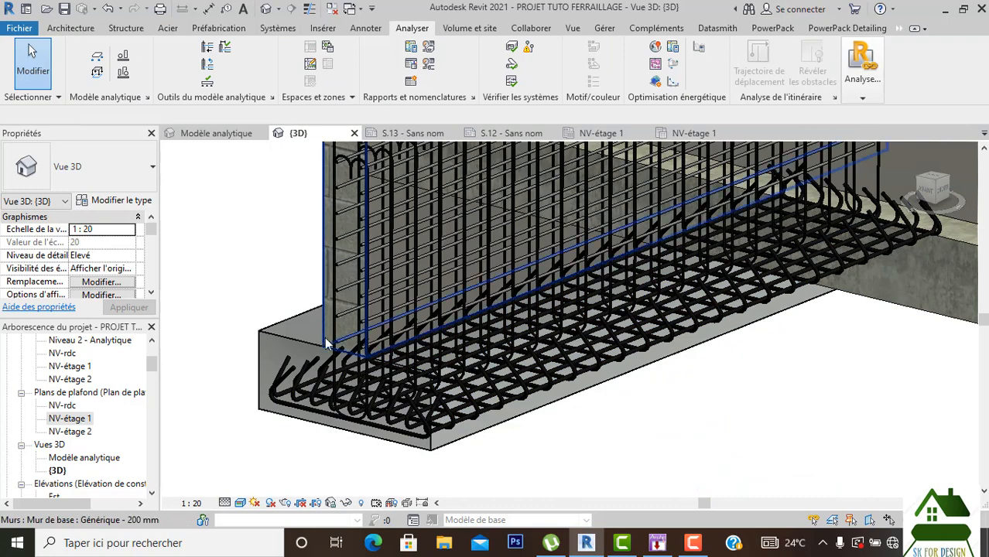
pyautogui.keyDown('shift'); pyautogui.moveTo(345, 440); pyautogui.dragTo(621, 124, button='middle'); pyautogui.keyUp('shift')
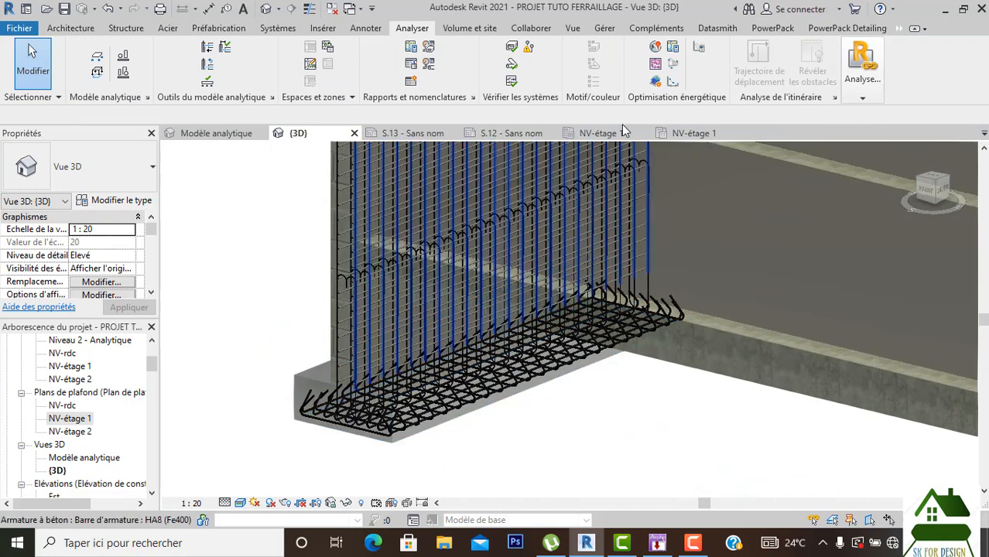
# Return to the Modèle analytique view and examine the whole analytical structure.
pyautogui.click(233, 134)
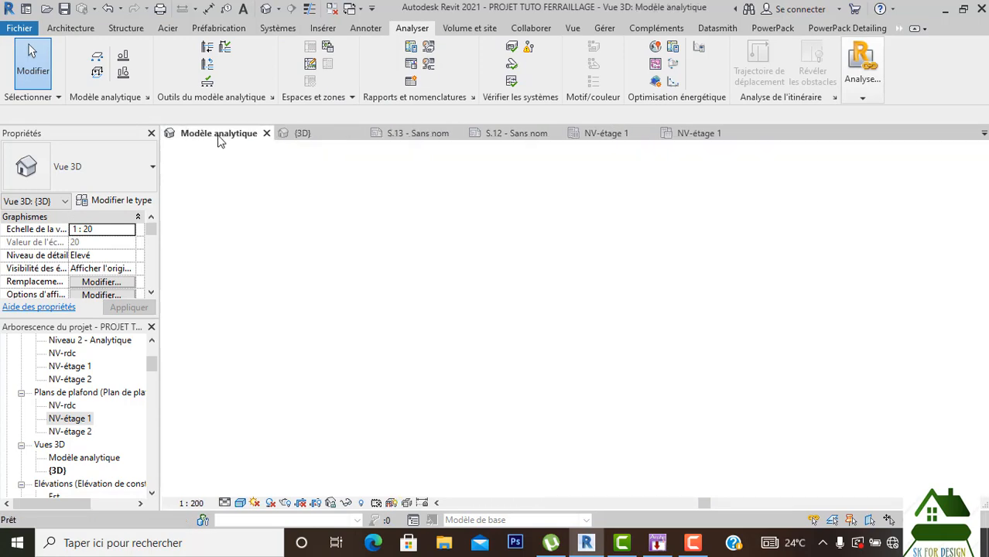
pyautogui.scroll(-4, 286, 232)
pyautogui.moveTo(437, 263); pyautogui.dragTo(442, 315, button='middle')
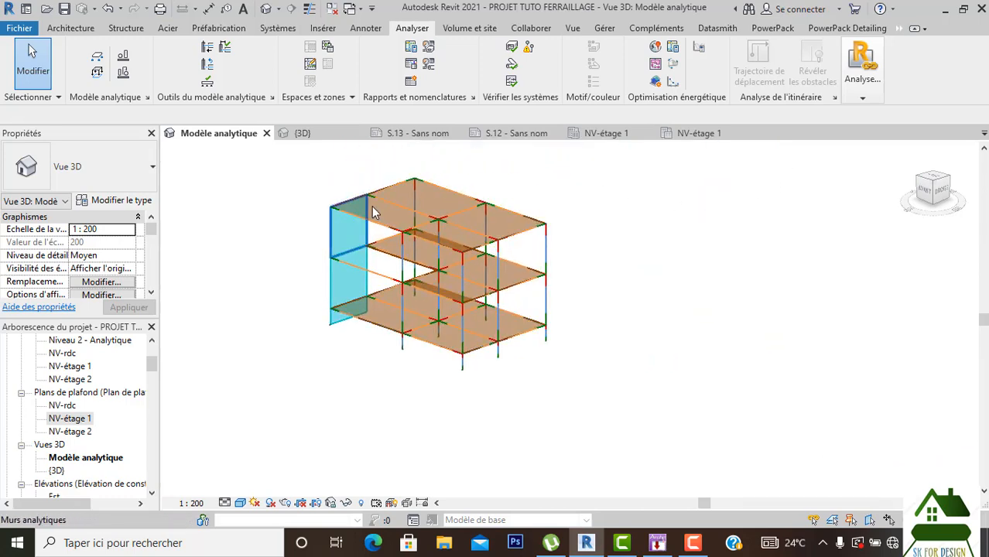
pyautogui.scroll(2, 323, 208)
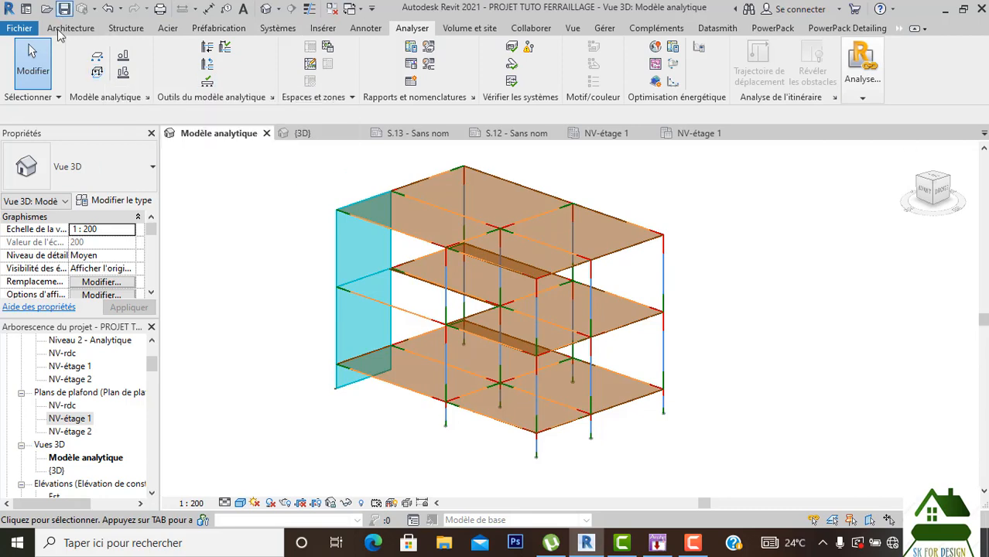
# Start sketching a Charge surfacique in the analytical model and activate its Point de référence tool.
pyautogui.click(98, 71)
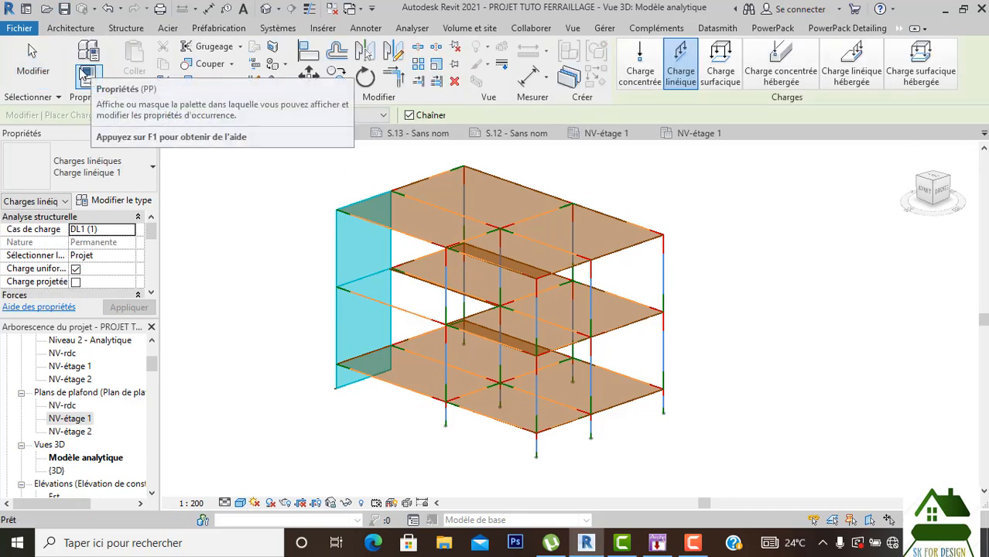
pyautogui.moveTo(555, 164); pyautogui.dragTo(596, 177, button='middle')
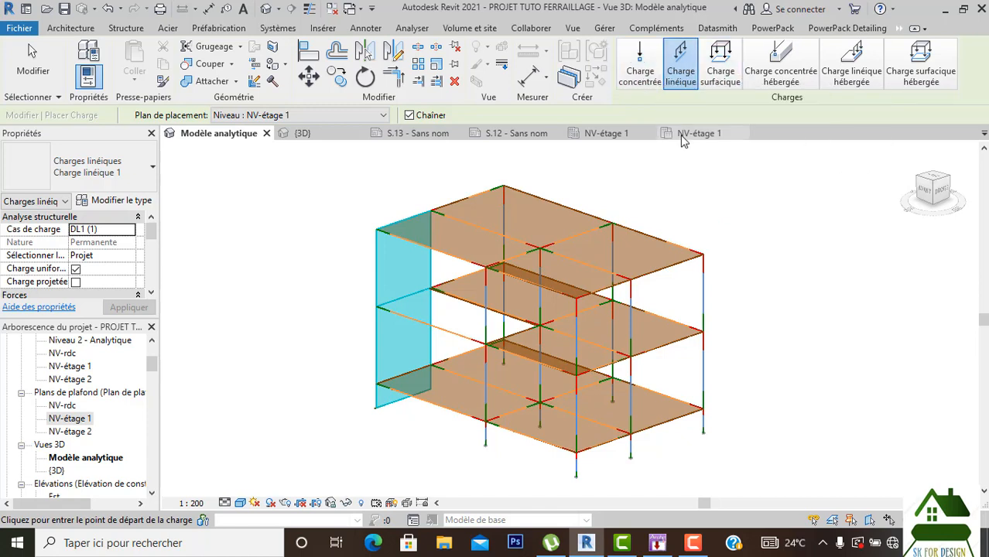
pyautogui.click(726, 80)
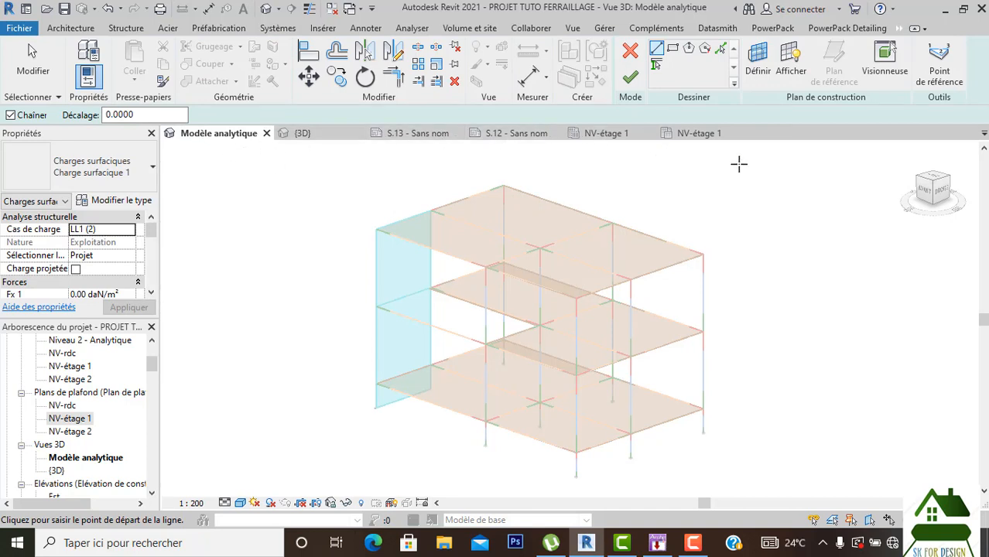
pyautogui.click(941, 79)
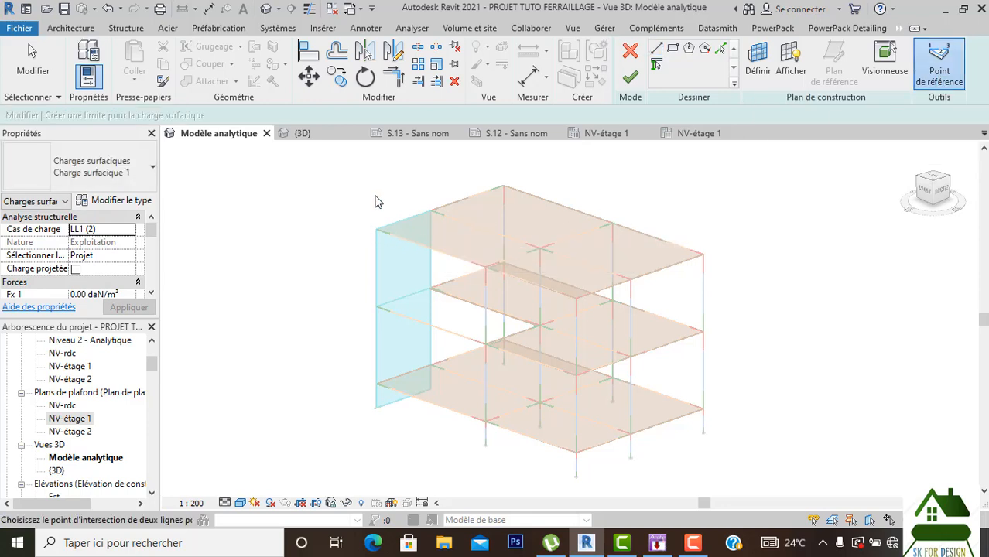
# Close the NV-étage 1 structural plan, bring up the NV-étage 1 ceiling plan, and leave the Point de référence tool.
pyautogui.click(607, 135)
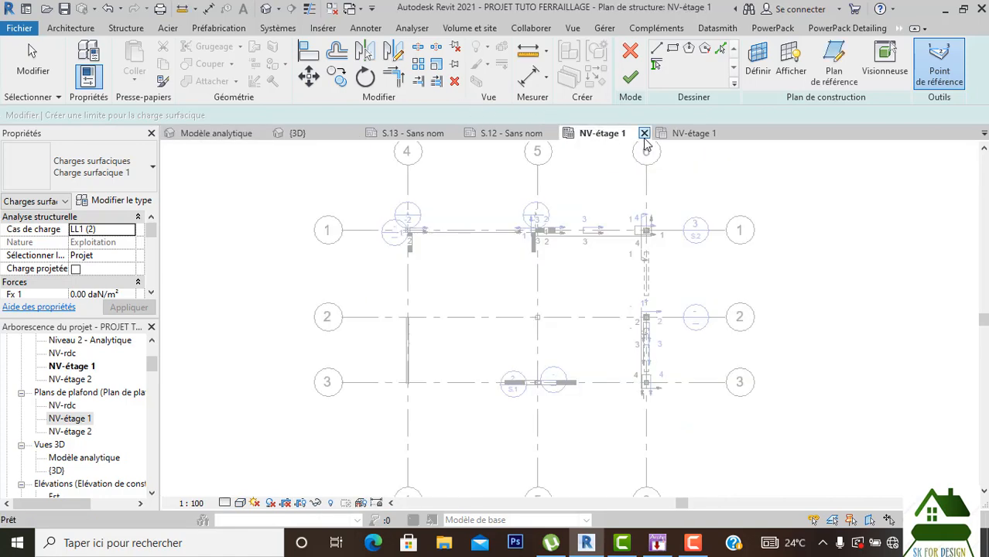
pyautogui.click(648, 134)
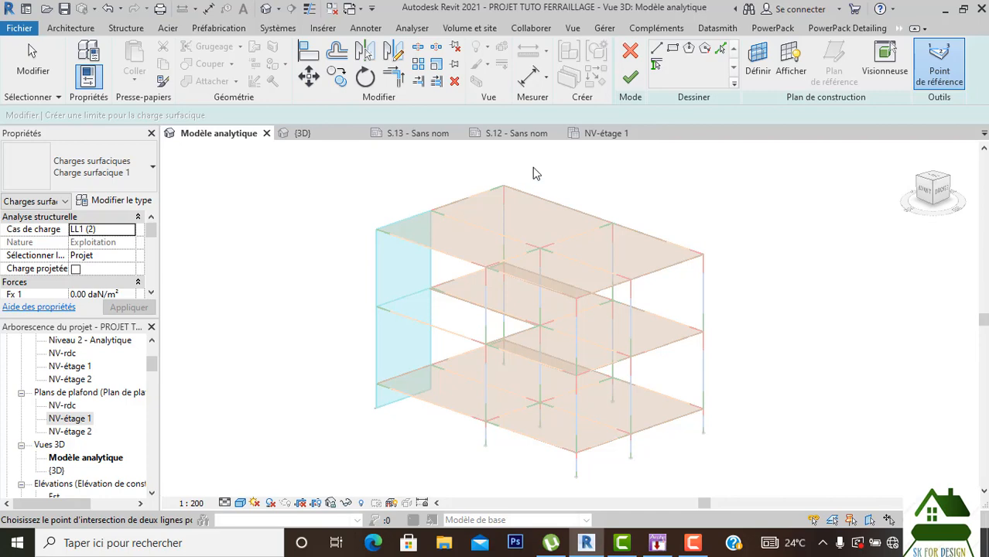
pyautogui.click(609, 136)
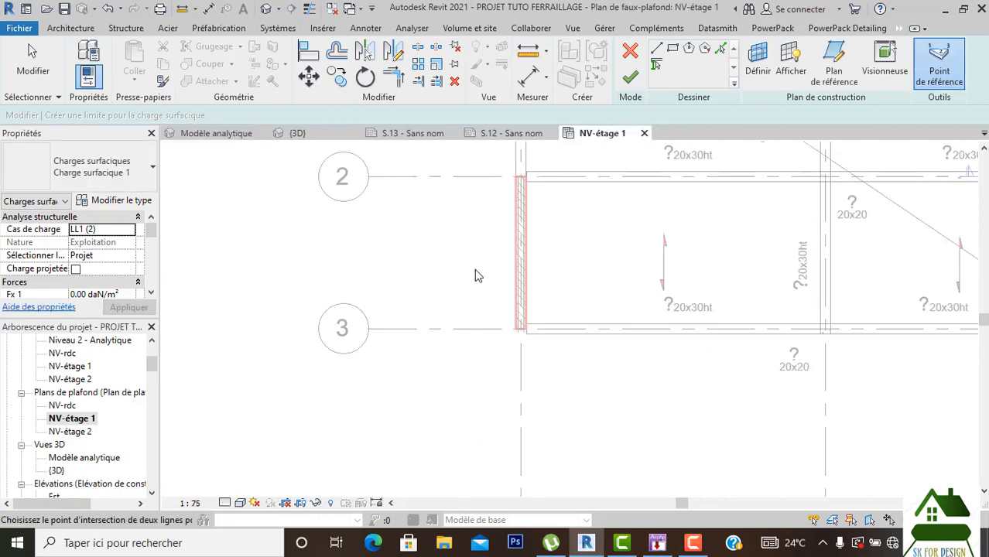
pyautogui.scroll(-5, 457, 279)
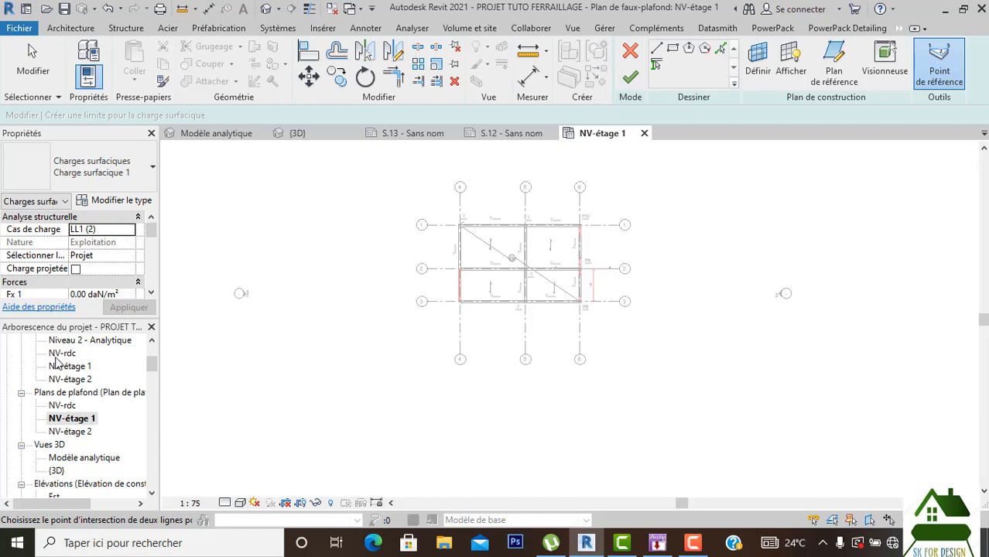
pyautogui.scroll(2, 62, 364)
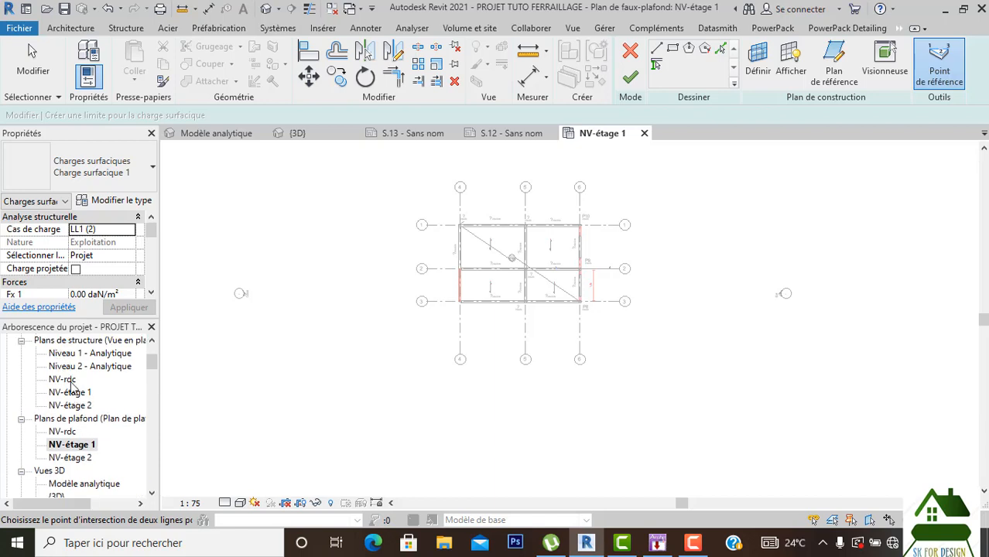
pyautogui.click(70, 446)
pyautogui.press('Escape')
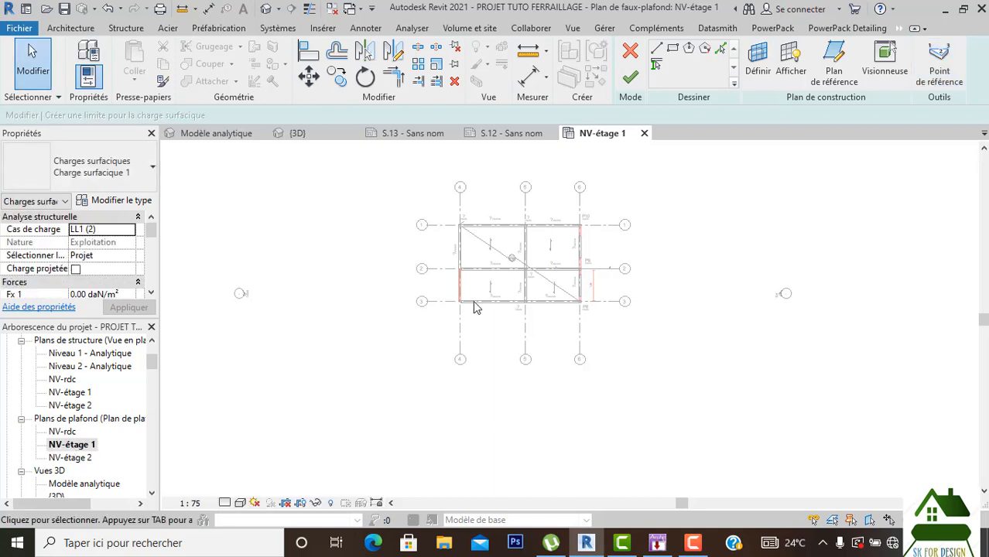
# Sketch the surface load boundary on NV-étage 1 as a rectangle from the column at grids 4/1 to the column at grids 6/3.
pyautogui.scroll(1, 616, 221)
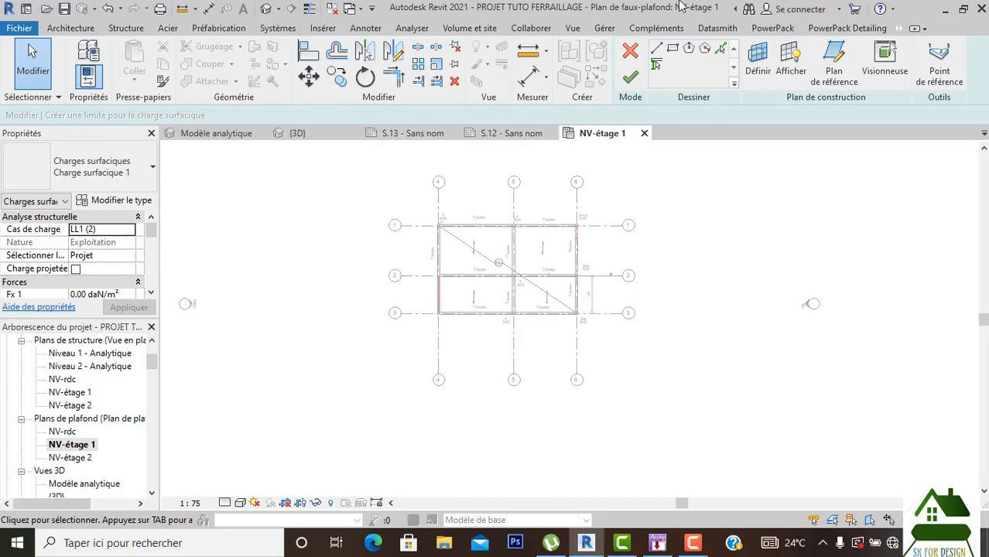
pyautogui.click(673, 48)
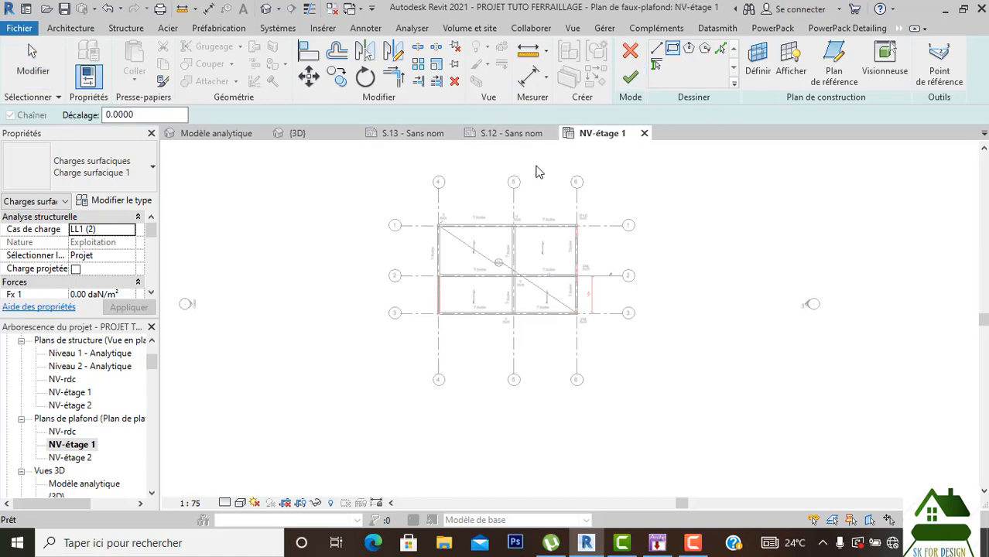
pyautogui.scroll(4, 515, 176)
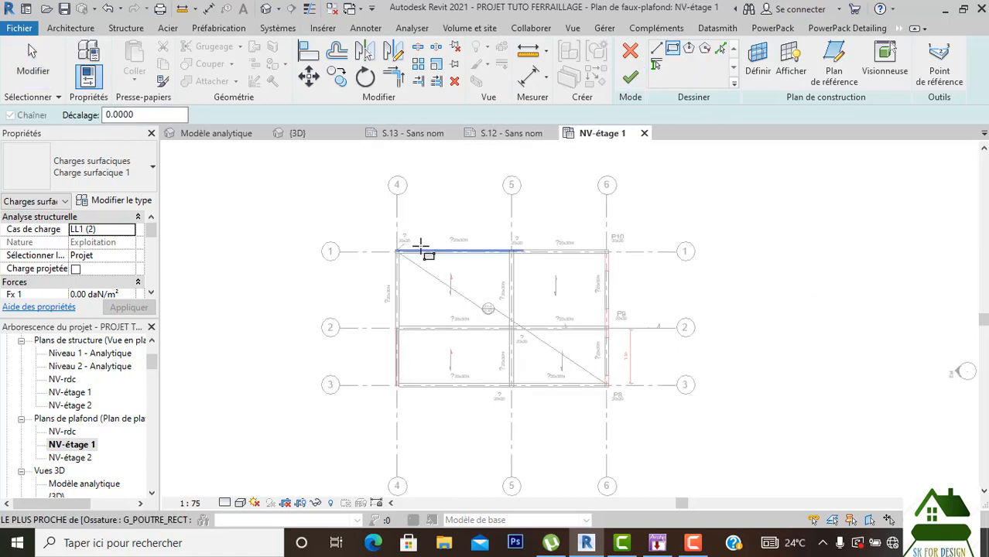
pyautogui.scroll(1, 410, 259)
pyautogui.scroll(3, 402, 262)
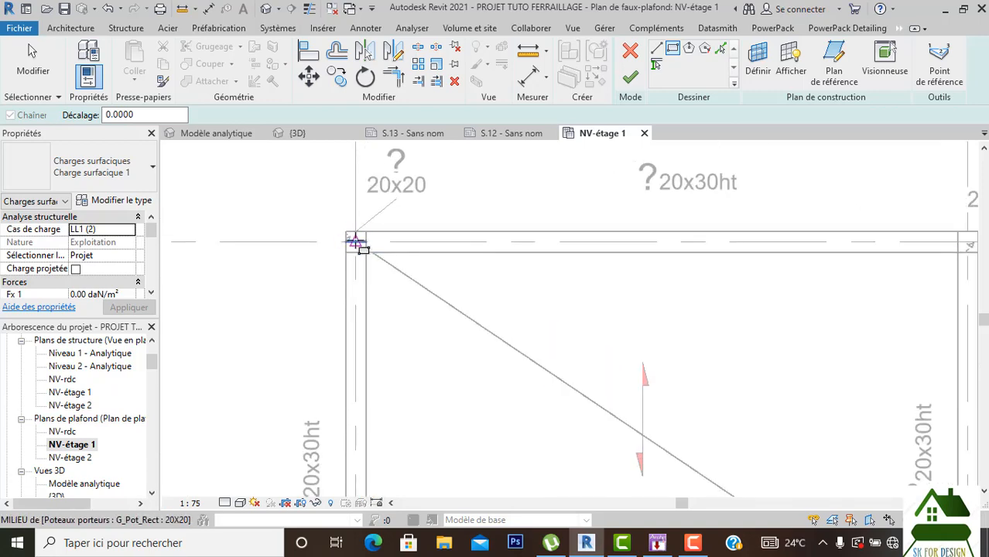
pyautogui.click(356, 242)
pyautogui.scroll(-4, 486, 250)
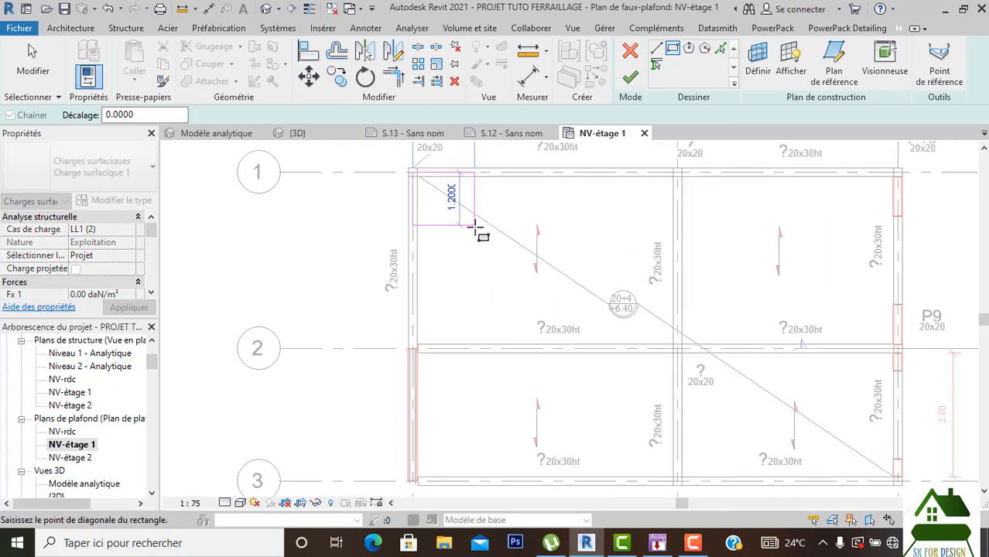
pyautogui.scroll(-3, 493, 247)
pyautogui.scroll(5, 663, 339)
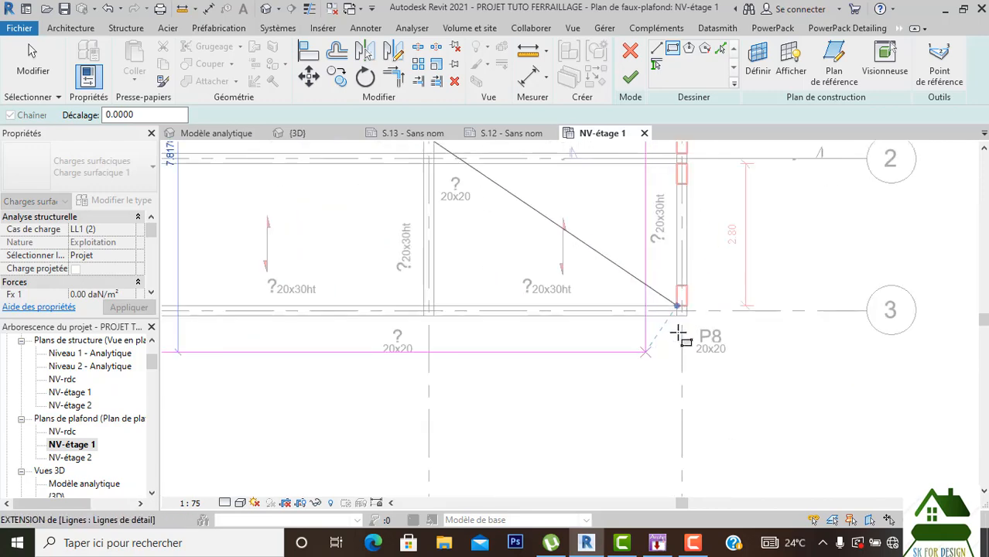
pyautogui.click(690, 287)
pyautogui.scroll(-2, 689, 328)
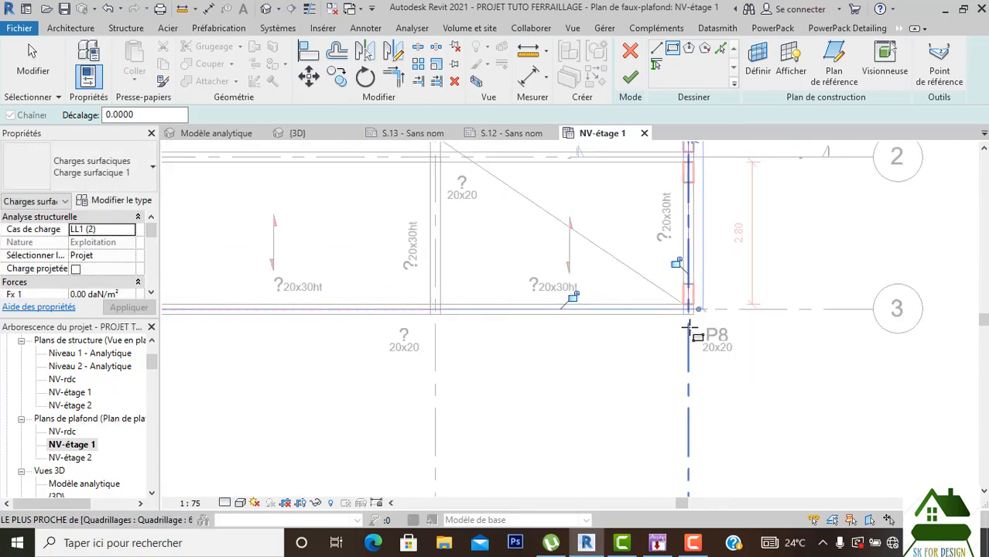
pyautogui.scroll(-3, 690, 328)
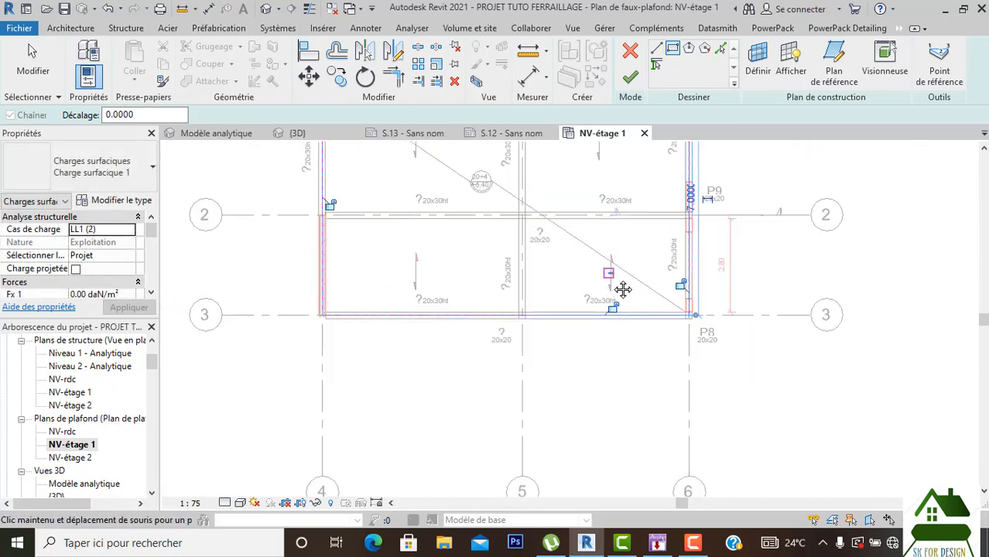
# Keep load case LL1 (2), apply an Fz 1 force of -150 daN/m², and finish the surface load on NV-étage 1.
pyautogui.click(622, 84)
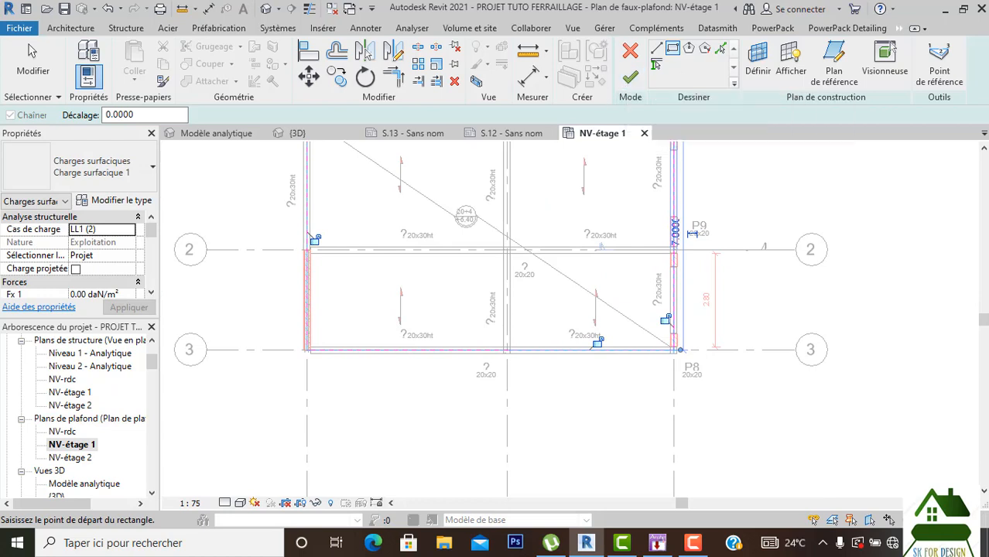
pyautogui.click(130, 231)
pyautogui.click(130, 231)
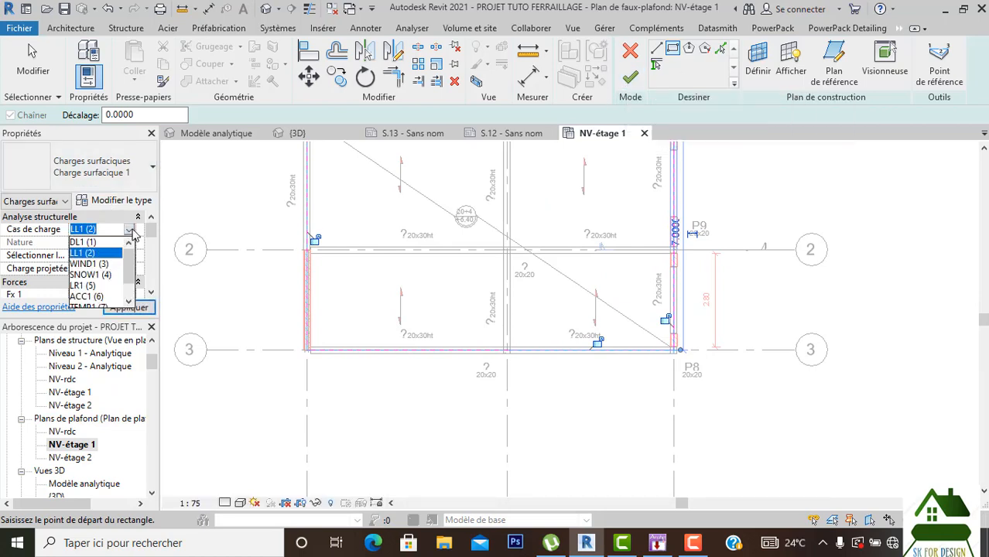
pyautogui.click(115, 229)
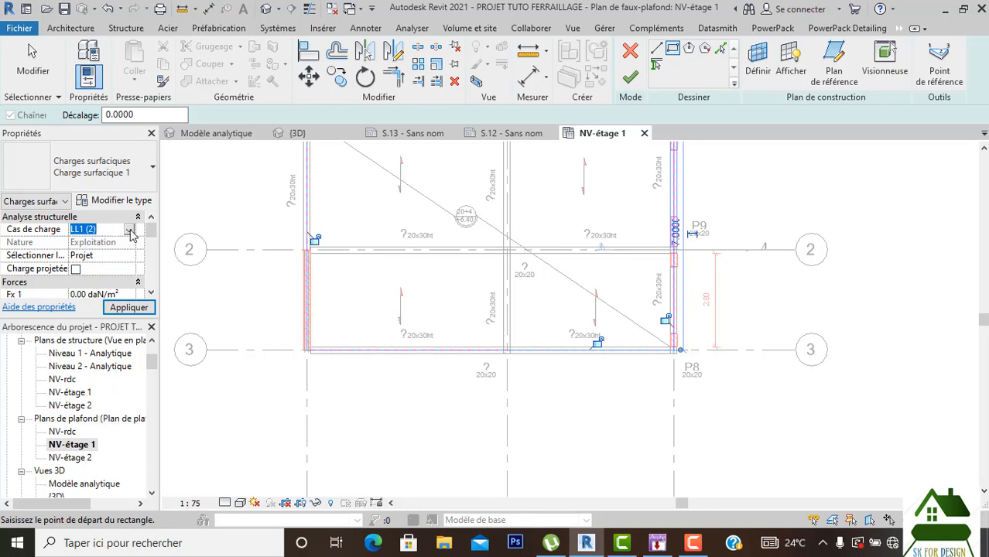
pyautogui.scroll(-2, 113, 266)
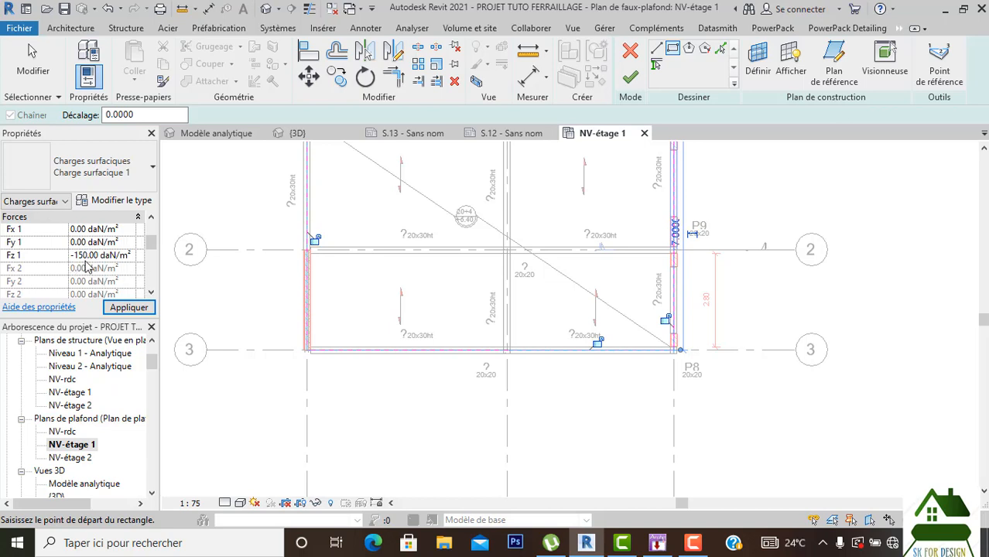
pyautogui.click(127, 307)
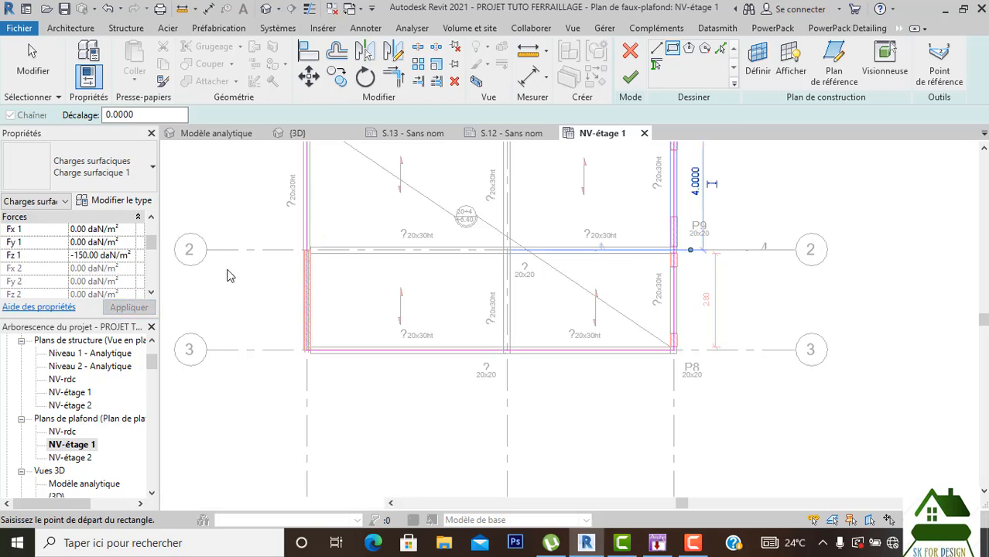
pyautogui.click(631, 79)
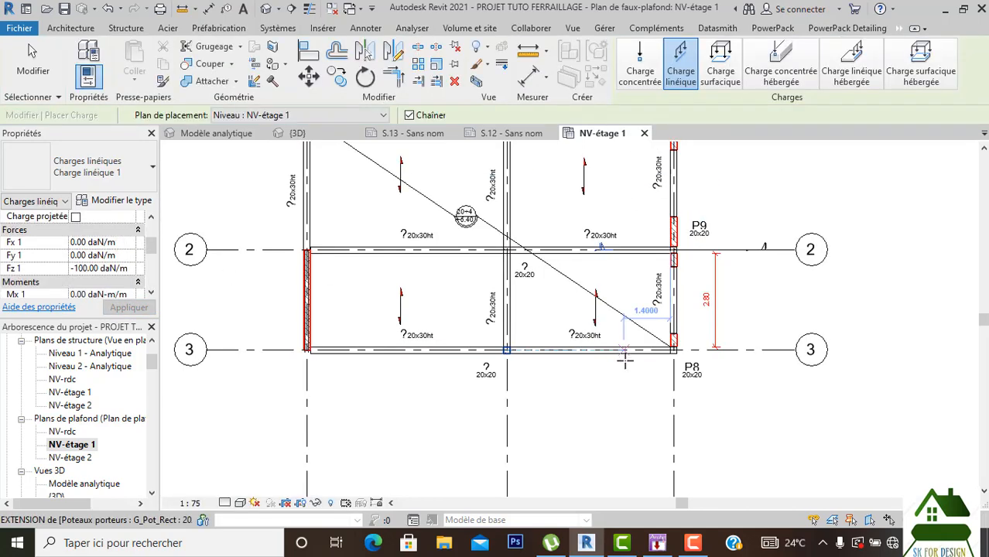
# Return to the Modèle analytique view and examine the surface load placed on the first-floor slab.
pyautogui.scroll(-1, 631, 381)
pyautogui.scroll(-1, 631, 381)
pyautogui.moveTo(634, 404); pyautogui.dragTo(620, 449, button='middle')
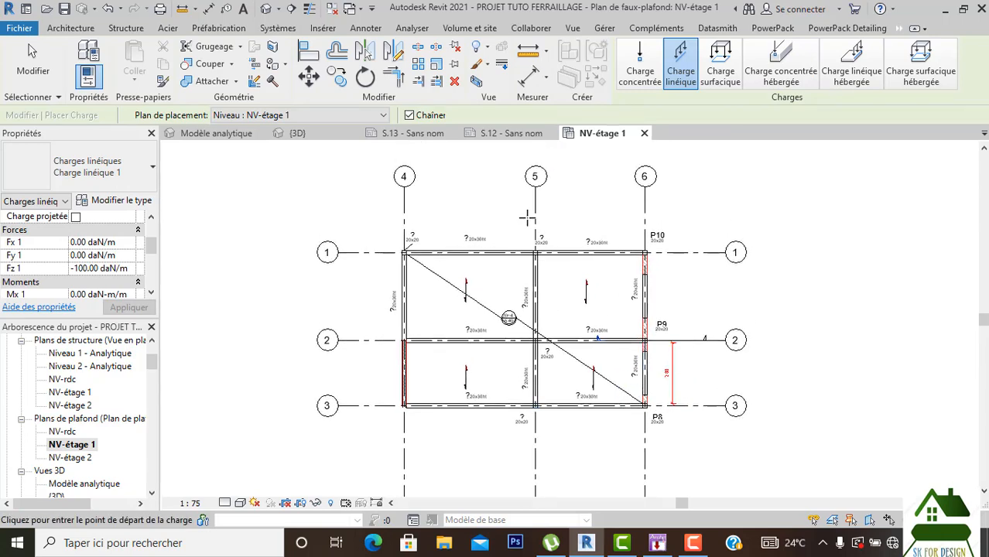
pyautogui.click(218, 133)
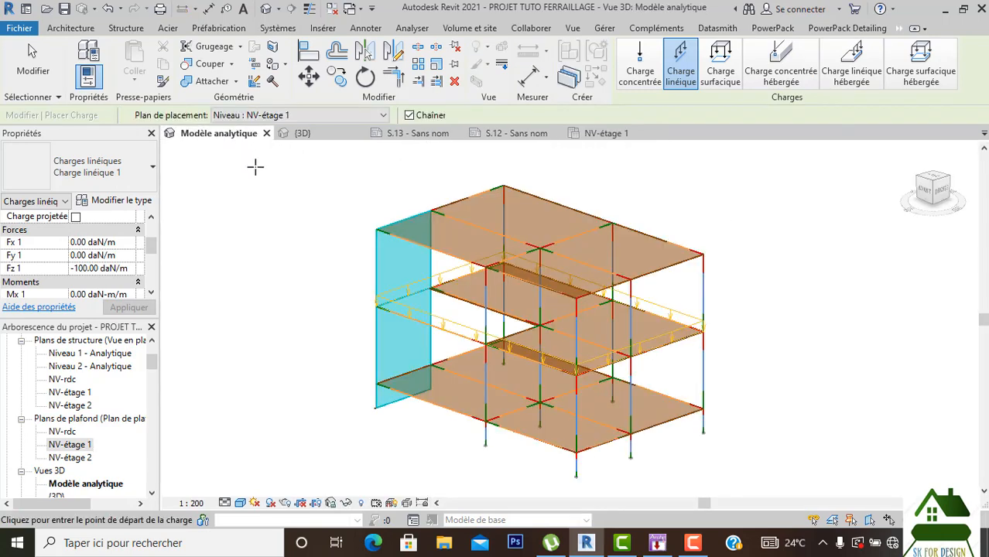
pyautogui.scroll(4, 603, 364)
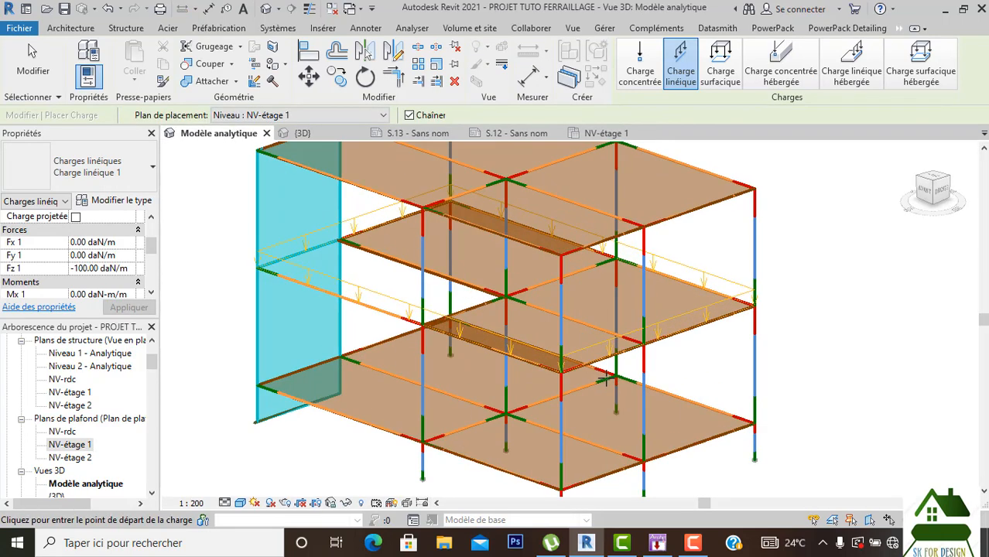
pyautogui.scroll(-3, 554, 396)
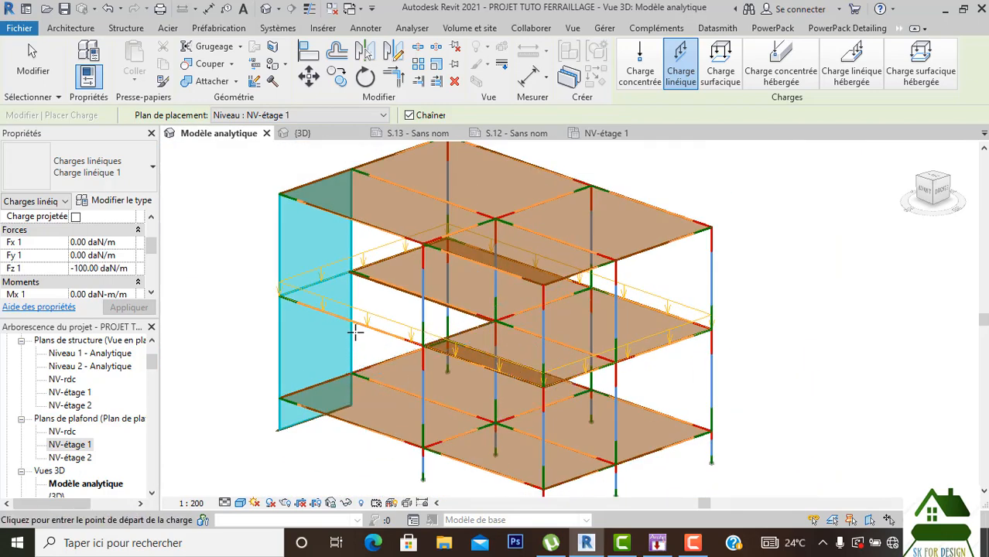
# Open the NV-étage 2 ceiling plan and start placing a structural load there.
pyautogui.doubleClick(79, 458)
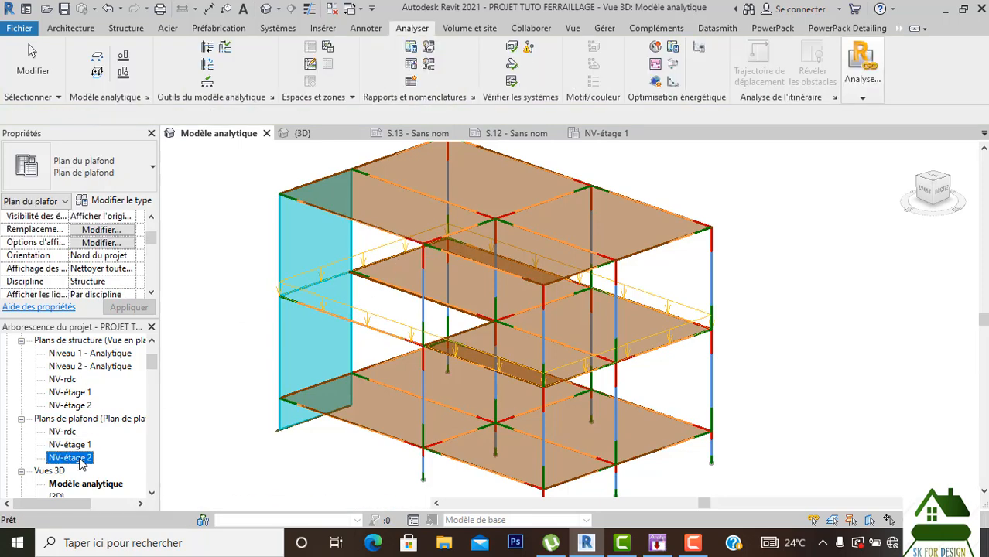
pyautogui.scroll(4, 622, 330)
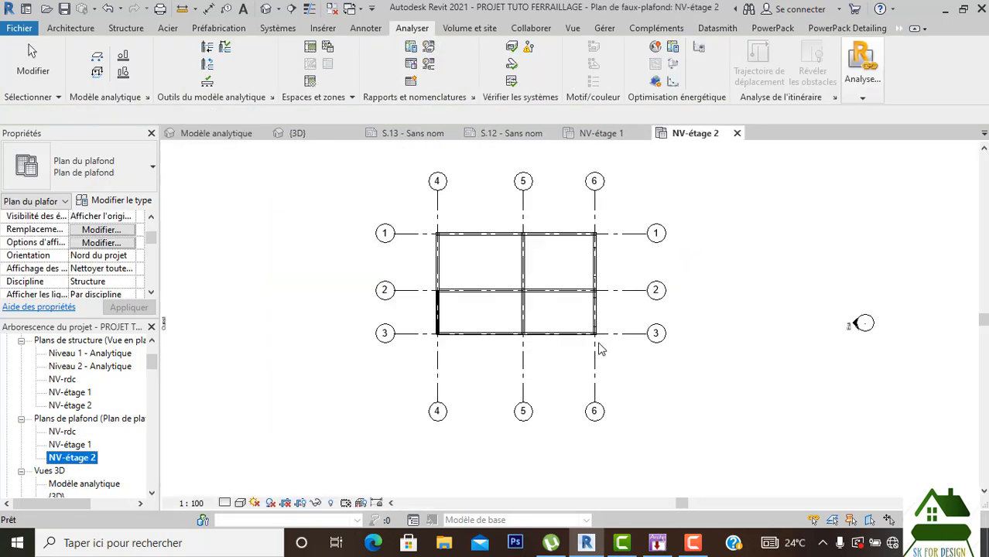
pyautogui.click(94, 72)
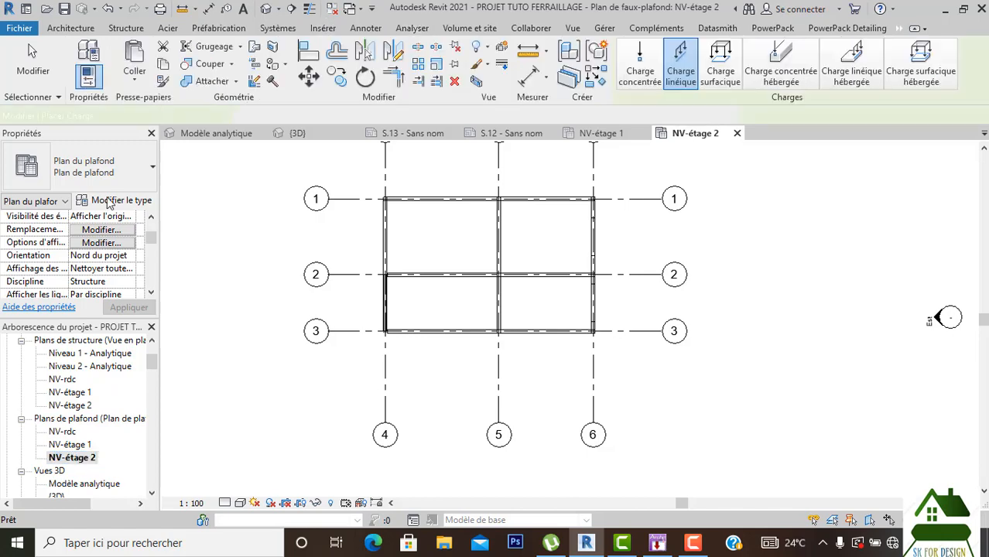
pyautogui.scroll(3, 141, 276)
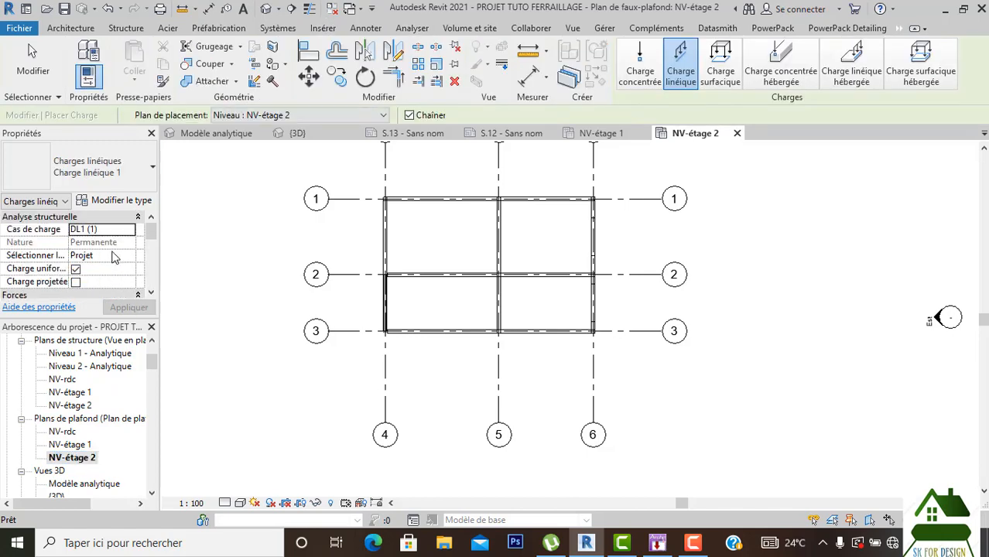
# Set the Charge linéique load case to LL1 (2) and its Fz 1 force to -150 daN/m.
pyautogui.click(129, 231)
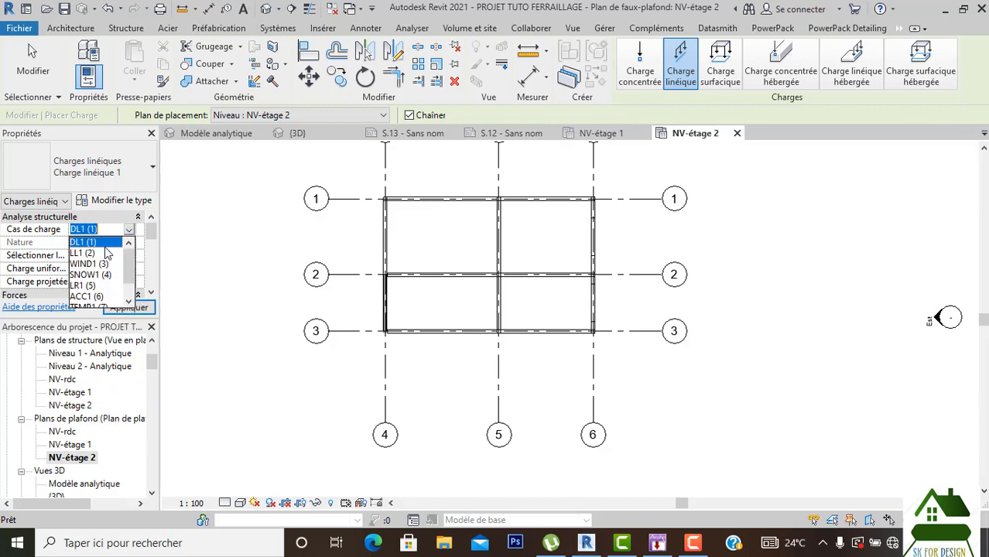
pyautogui.click(99, 255)
pyautogui.scroll(-3, 101, 259)
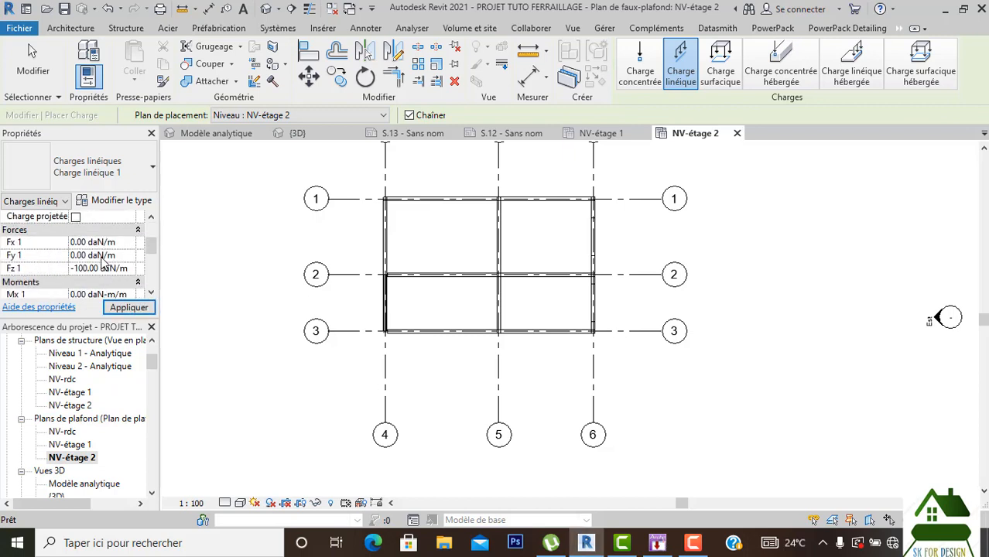
pyautogui.click(67, 268)
pyautogui.write('-150')
pyautogui.press('Return')
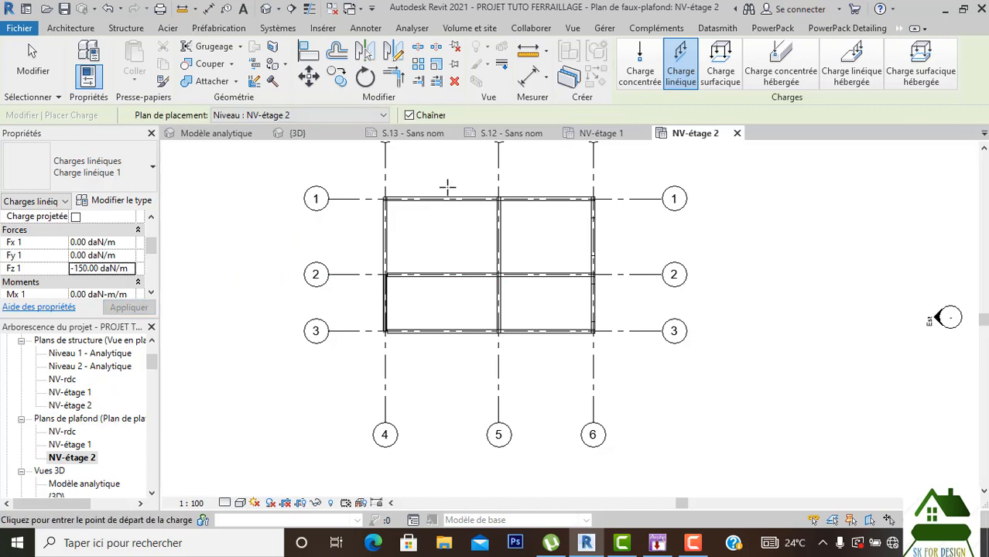
# Create a Charge surfacique on NV-étage 2 with a rectangular boundary from the column at grids 4/1 to the column at grids 6/3.
pyautogui.click(720, 68)
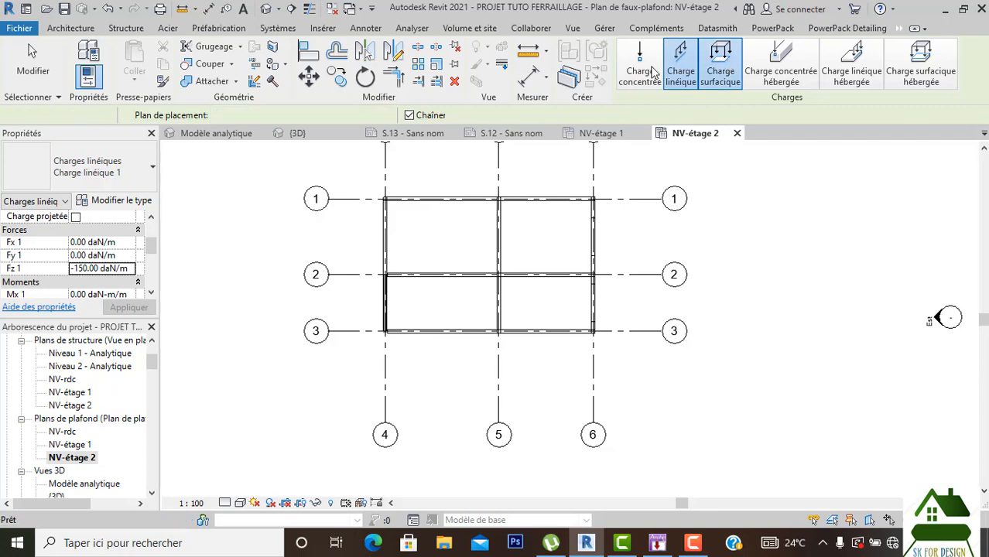
pyautogui.scroll(3, 120, 233)
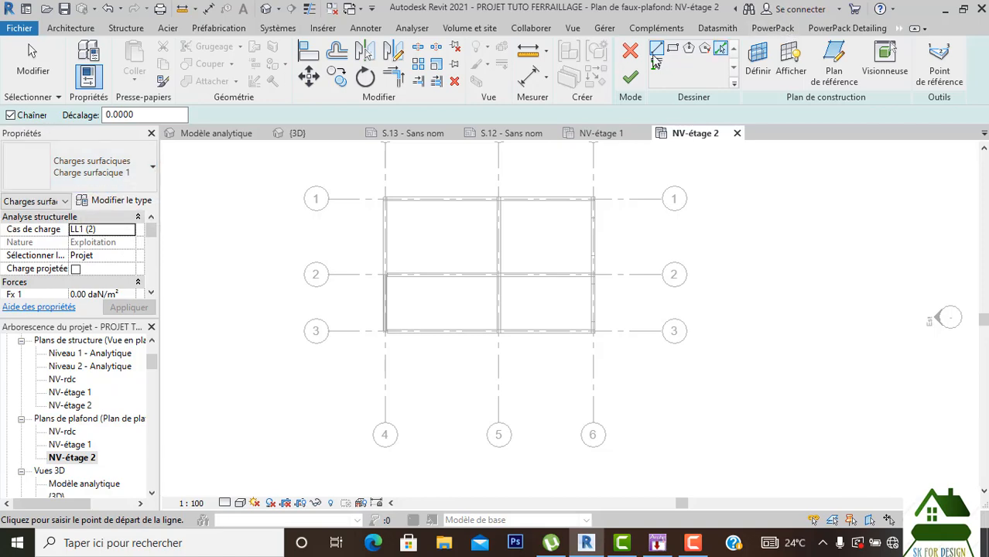
pyautogui.click(674, 48)
pyautogui.scroll(5, 368, 209)
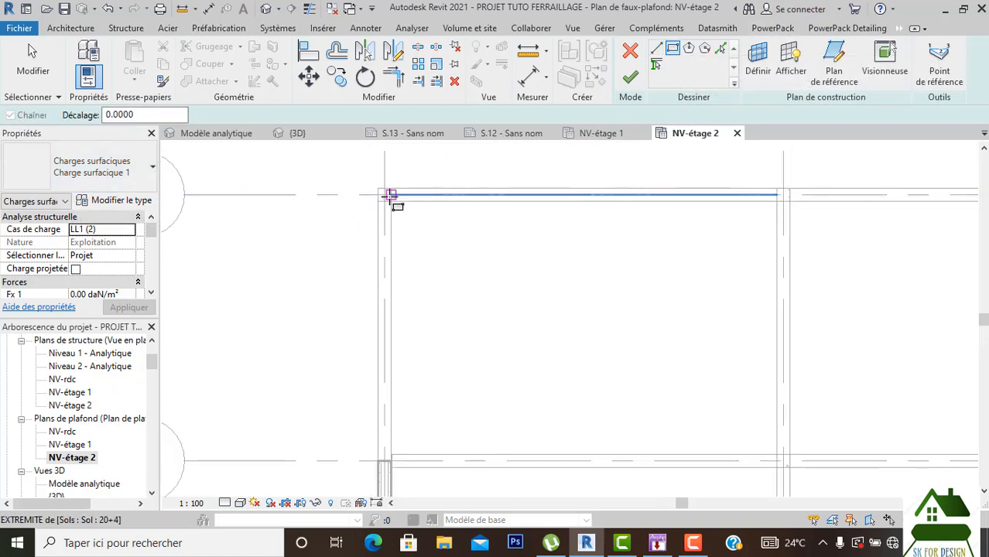
pyautogui.scroll(2, 391, 198)
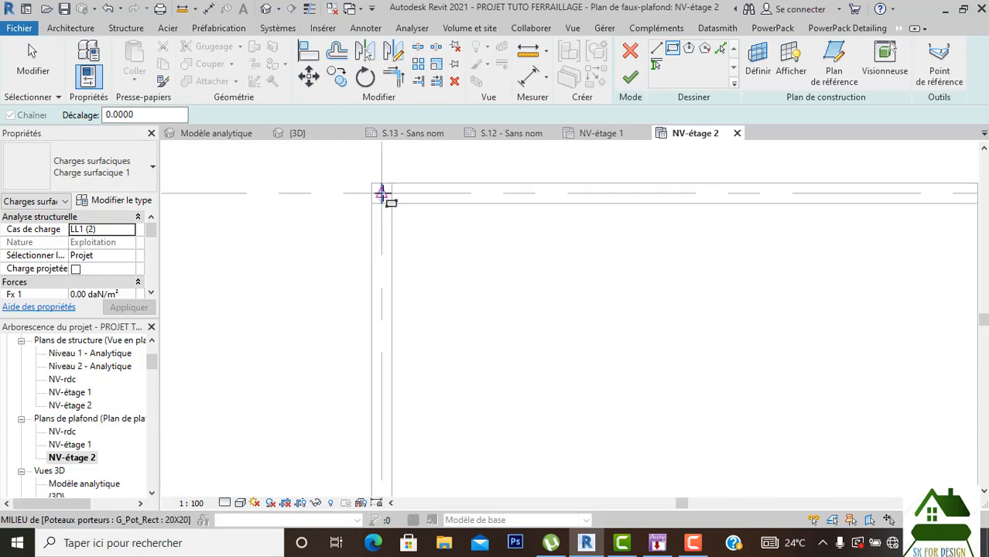
pyautogui.click(382, 193)
pyautogui.scroll(-5, 433, 233)
pyautogui.scroll(-3, 604, 356)
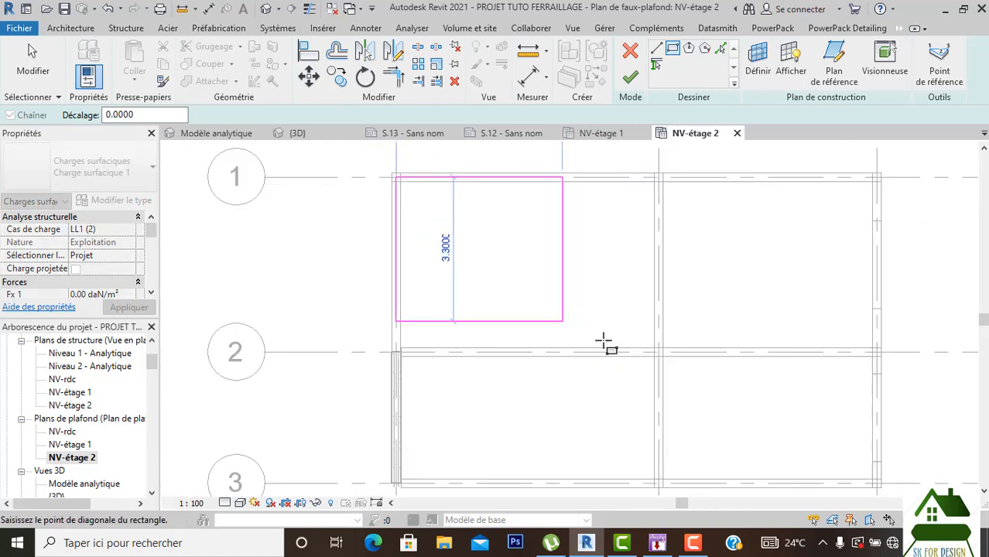
pyautogui.scroll(5, 743, 422)
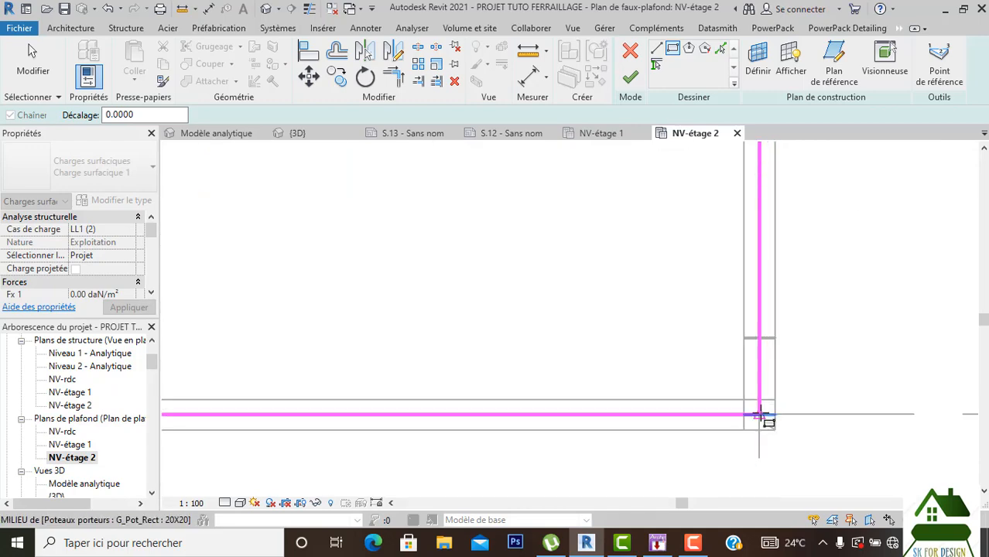
pyautogui.click(760, 414)
pyautogui.scroll(-4, 589, 347)
pyautogui.click(630, 77)
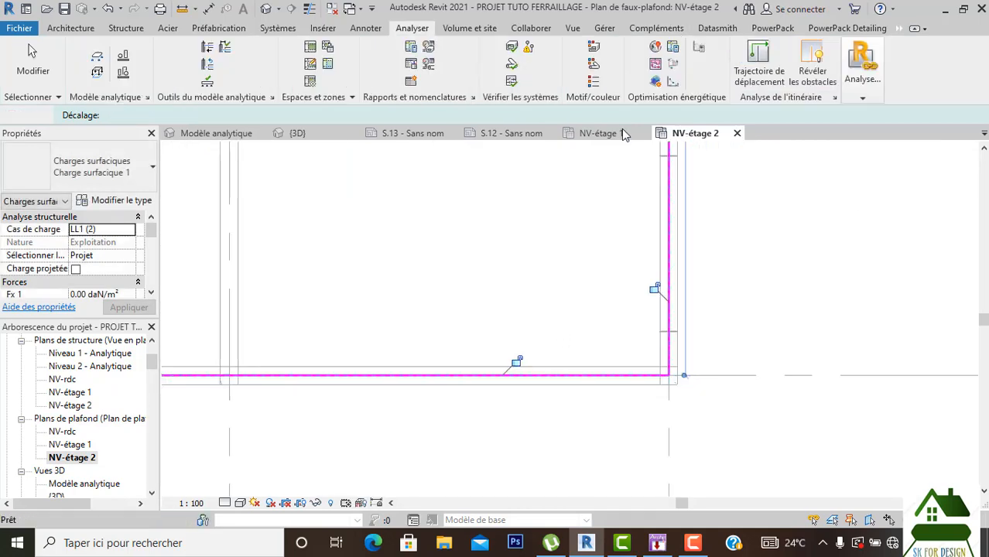
# Bring up the Modèle analytique view and examine the surface loads on both upper slabs from another side.
pyautogui.scroll(-3, 586, 225)
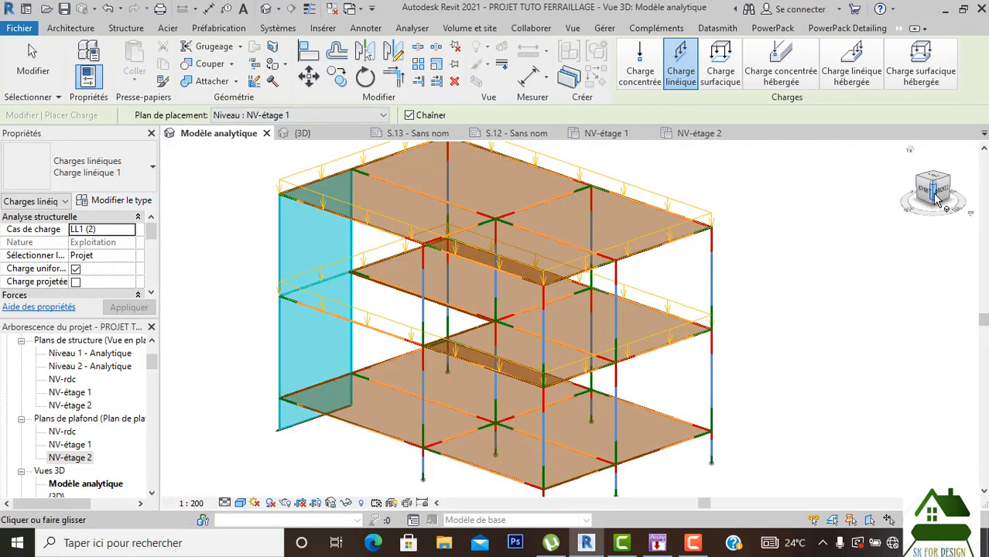
pyautogui.keyDown('shift'); pyautogui.moveTo(986, 255); pyautogui.dragTo(293, 188, button='middle'); pyautogui.keyUp('shift')
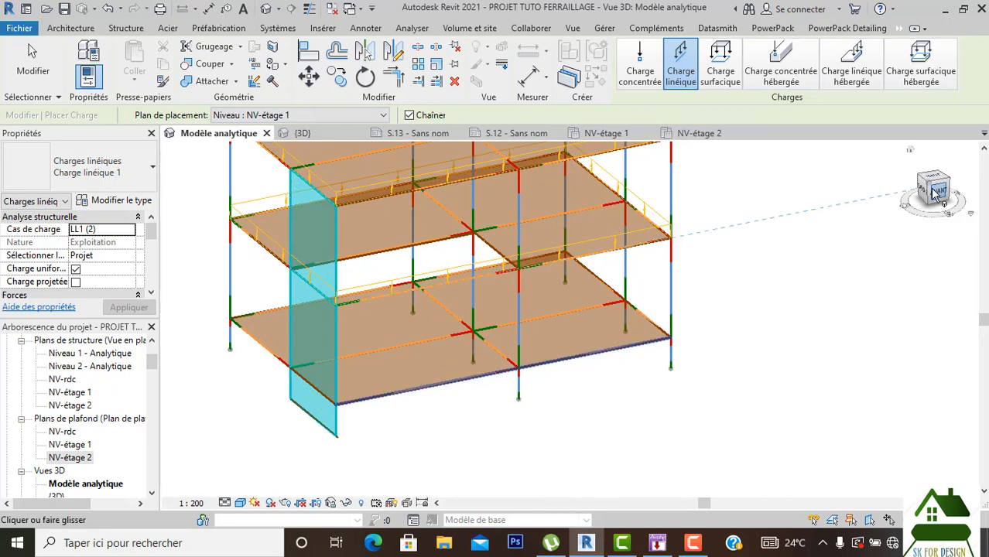
pyautogui.scroll(-1, 894, 192)
pyautogui.keyDown('shift'); pyautogui.moveTo(850, 160); pyautogui.dragTo(797, 256, button='middle'); pyautogui.keyUp('shift')
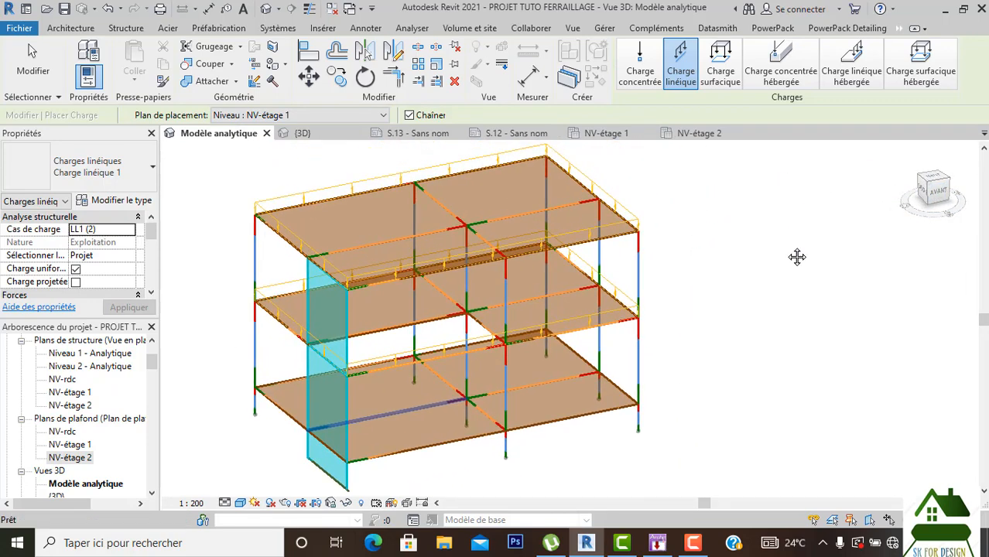
# Leave load placement and review the defined load cases and load natures in the structural settings.
pyautogui.keyDown('shift'); pyautogui.moveTo(764, 217); pyautogui.dragTo(704, 255, button='middle'); pyautogui.keyUp('shift')
pyautogui.press('Escape')
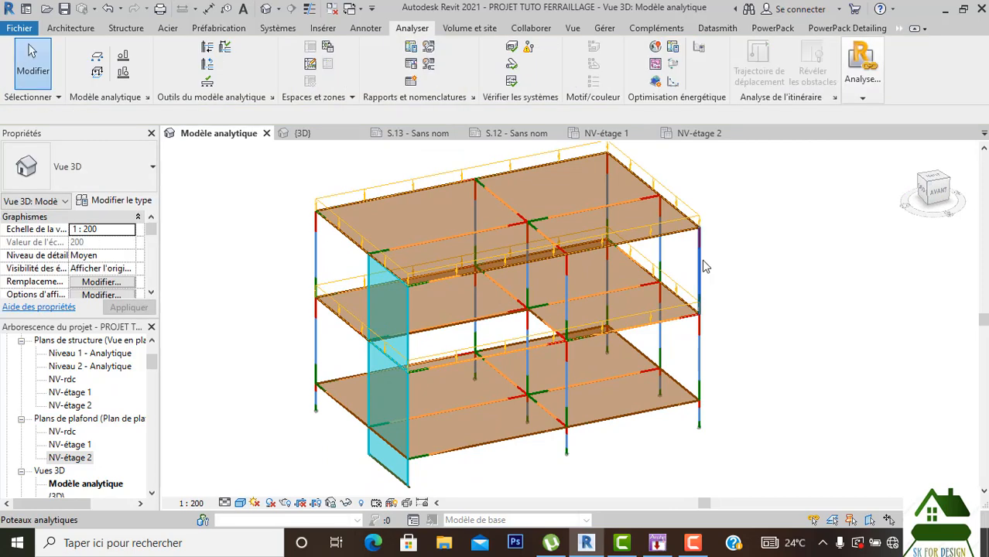
pyautogui.click(122, 57)
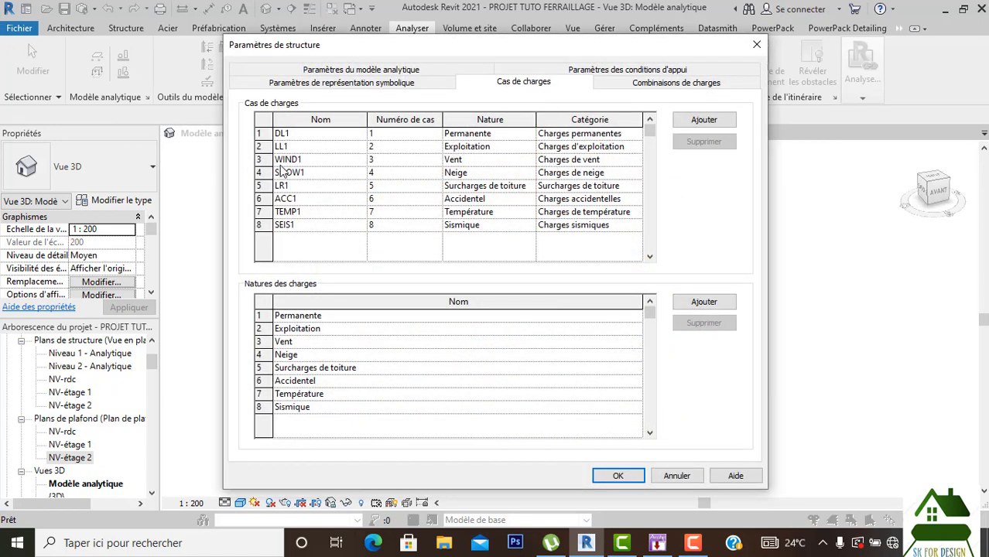
pyautogui.click(619, 474)
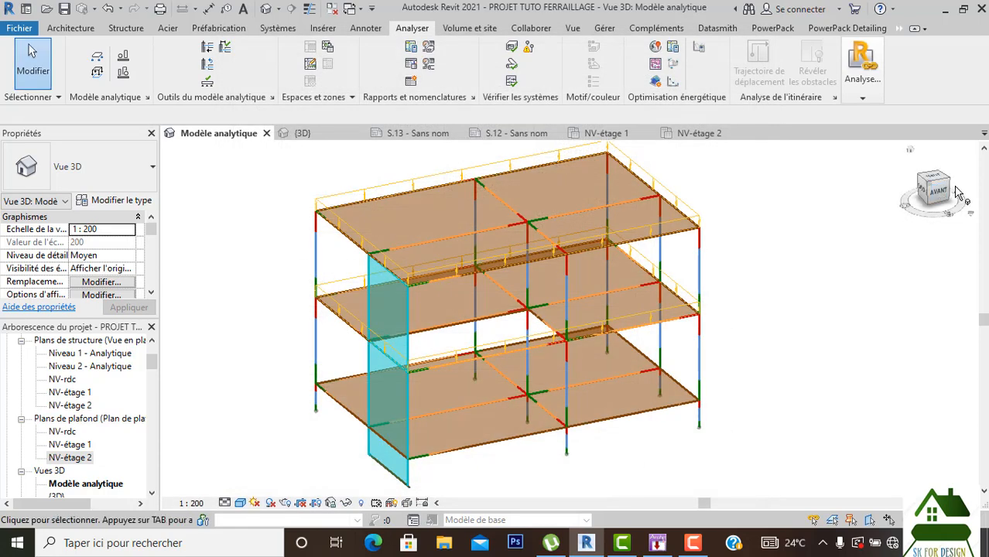
# Save the project from the analytical model view.
pyautogui.moveTo(935, 192); pyautogui.dragTo(793, 189)
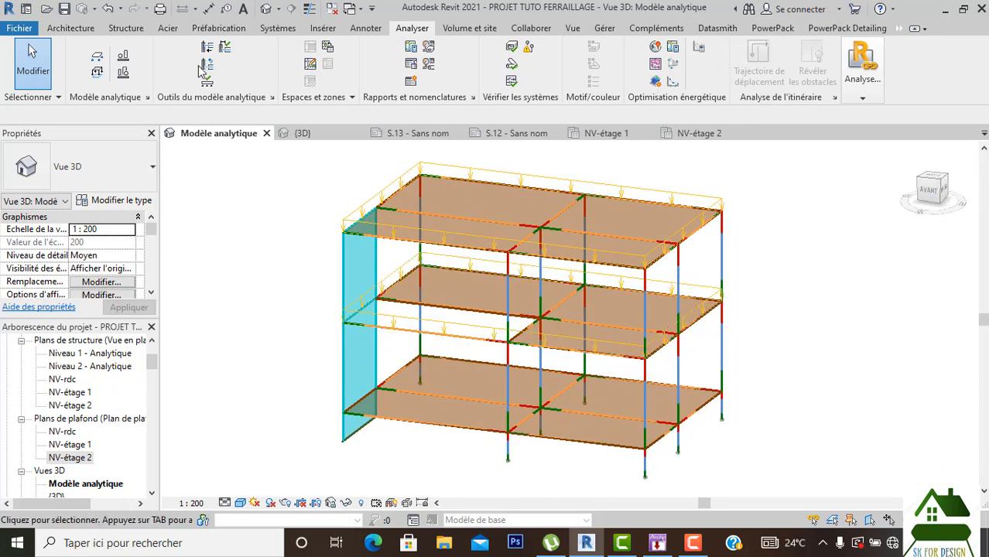
pyautogui.click(65, 10)
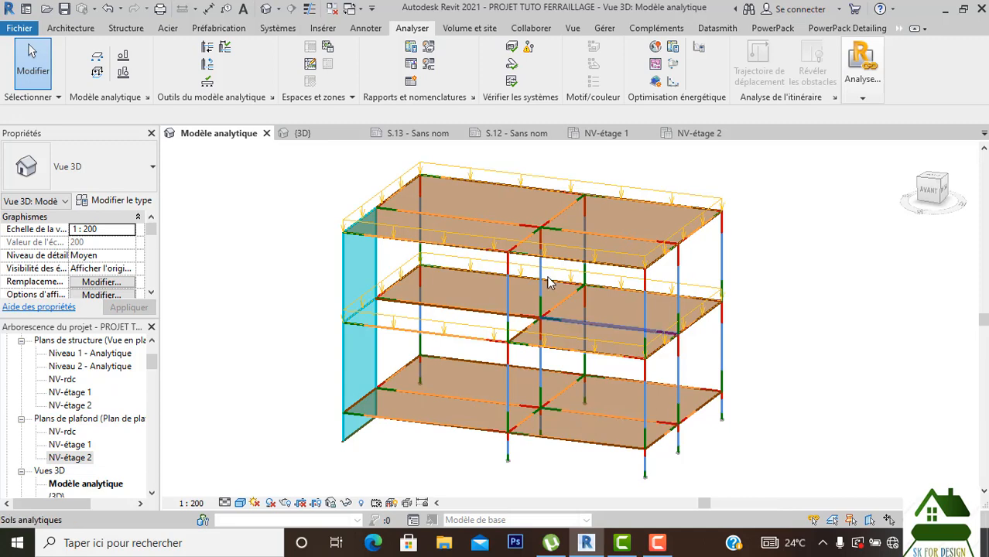
pyautogui.scroll(-1, 542, 277)
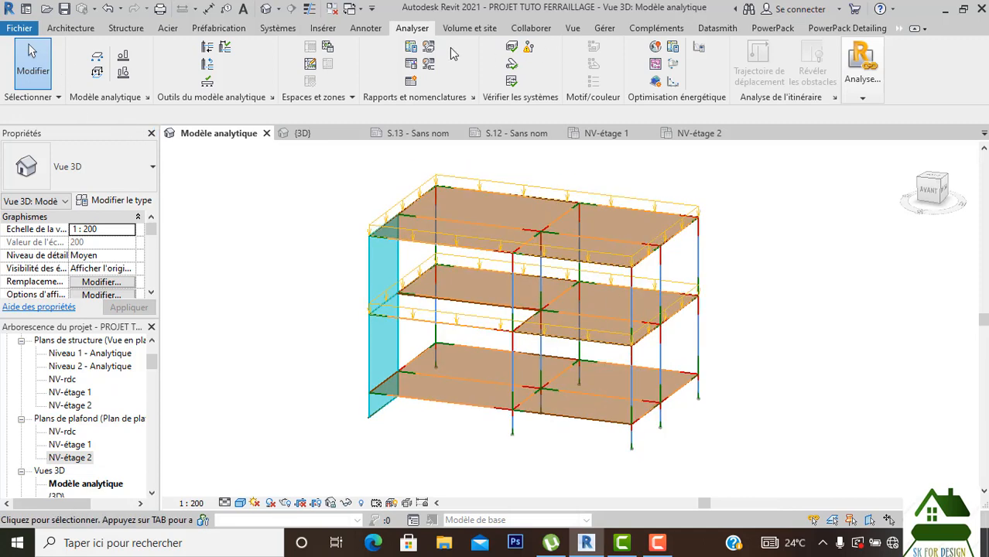
# Review the export, import and synchronisation options in the GRAITEC BIM Connect settings and accept them.
pyautogui.click(773, 29)
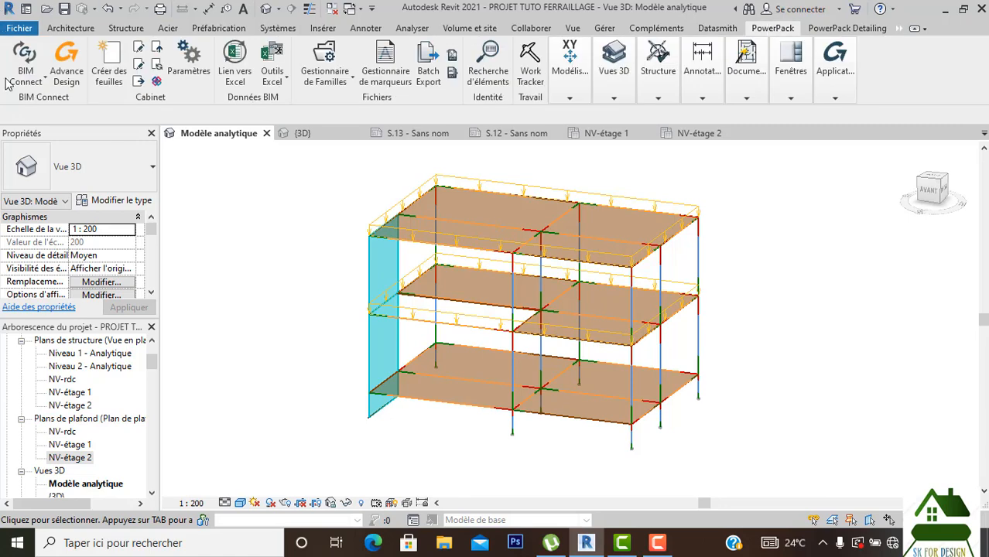
pyautogui.click(43, 84)
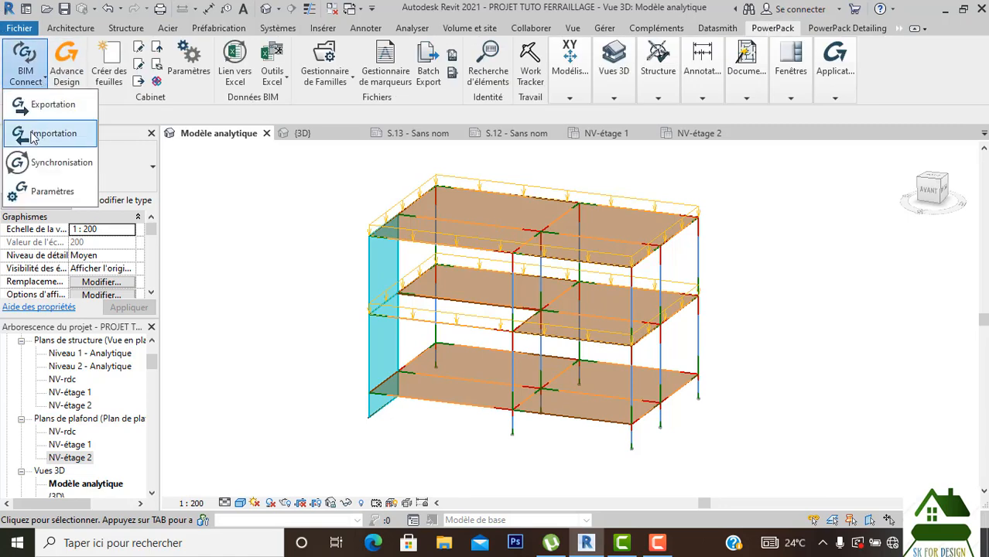
pyautogui.click(34, 192)
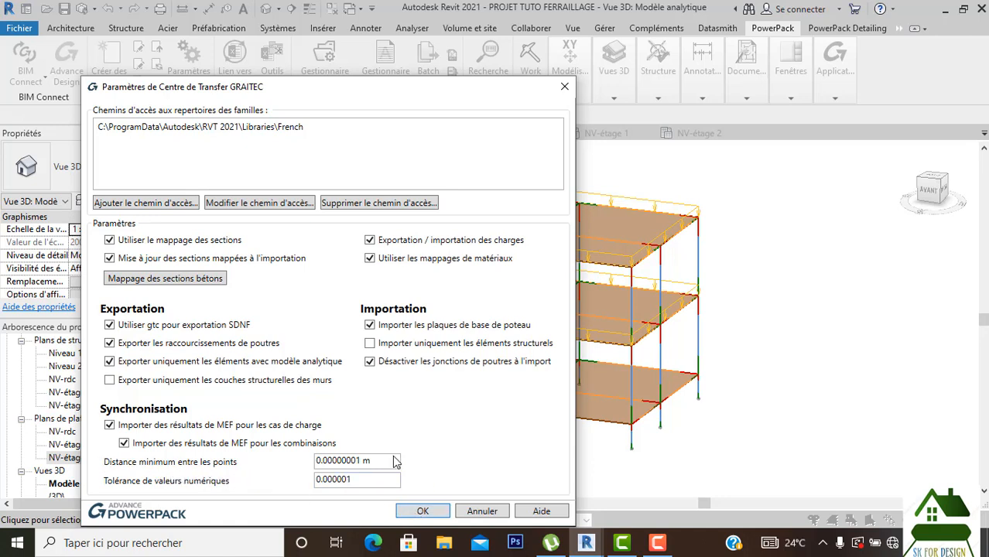
pyautogui.click(442, 517)
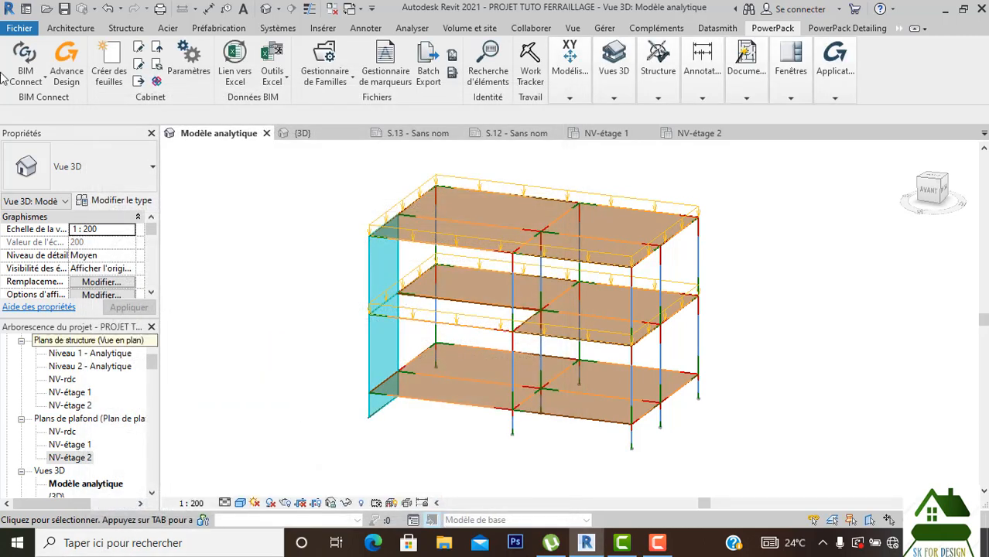
# Export the model in GRAITEC BIM format with DL1 as self-weight load case and Arche starting automatically after export.
pyautogui.click(42, 82)
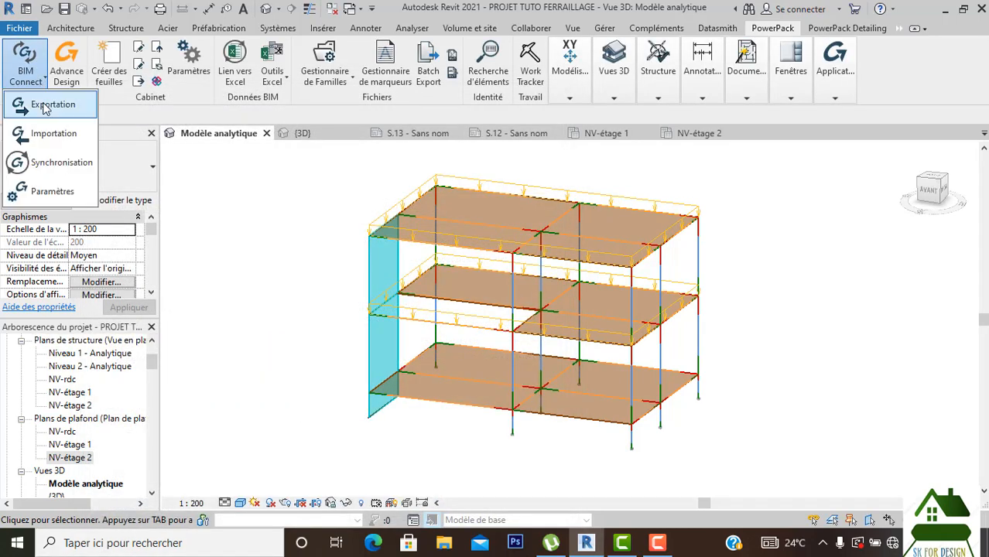
pyautogui.click(48, 109)
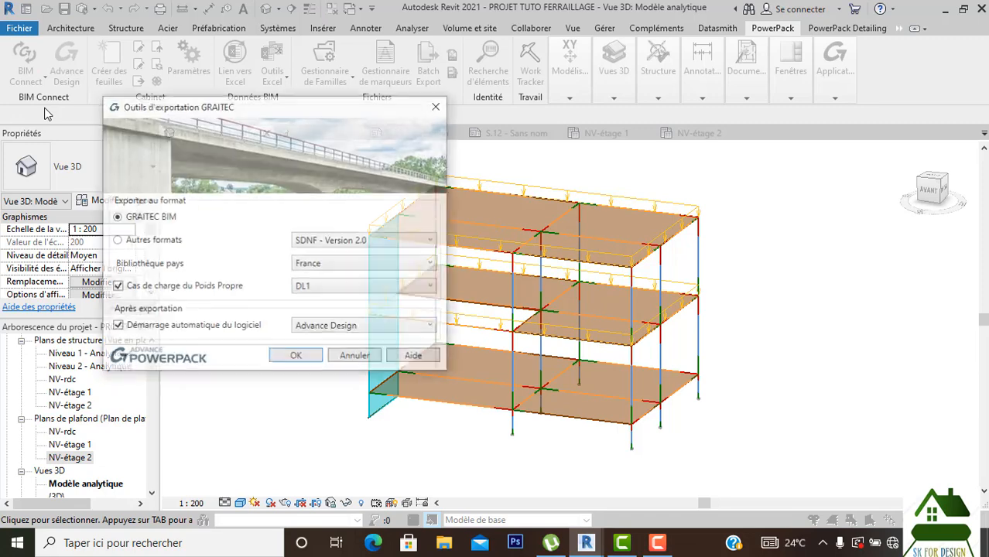
pyautogui.click(332, 285)
pyautogui.click(331, 285)
pyautogui.click(341, 326)
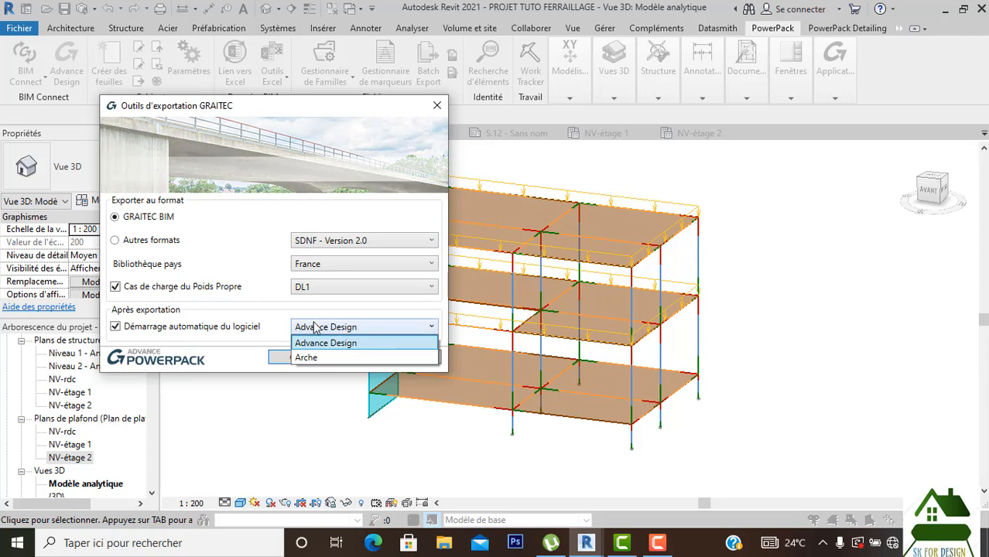
pyautogui.click(314, 356)
pyautogui.click(301, 357)
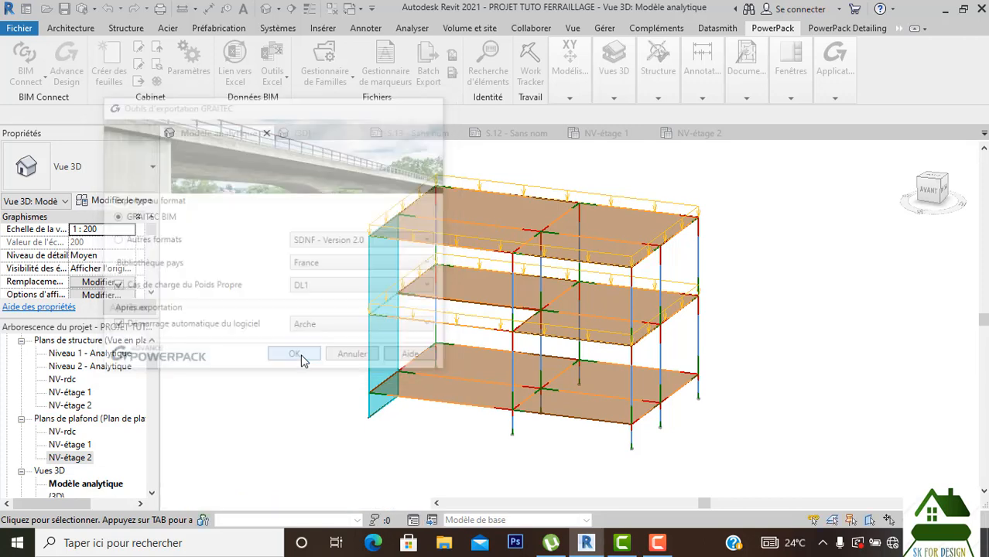
# Decline the BIMConnect export report and quit the OMD licence assistant to continue into Arche Ossature.
pyautogui.click(409, 314)
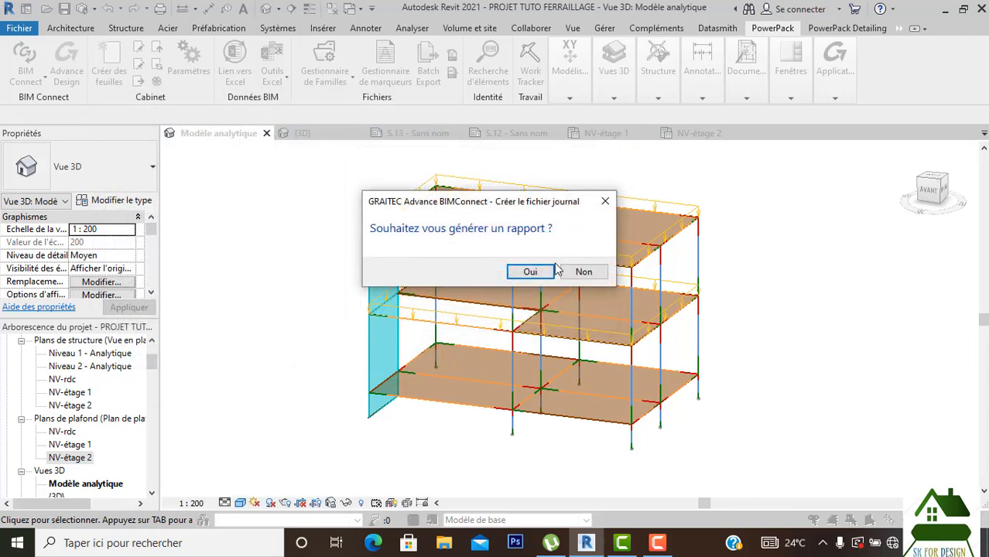
pyautogui.click(584, 271)
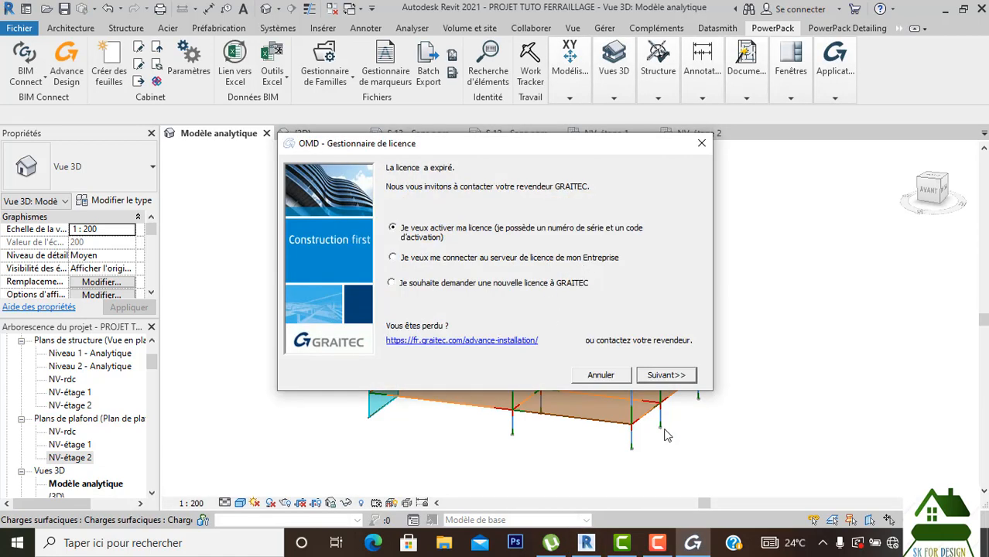
pyautogui.click(601, 375)
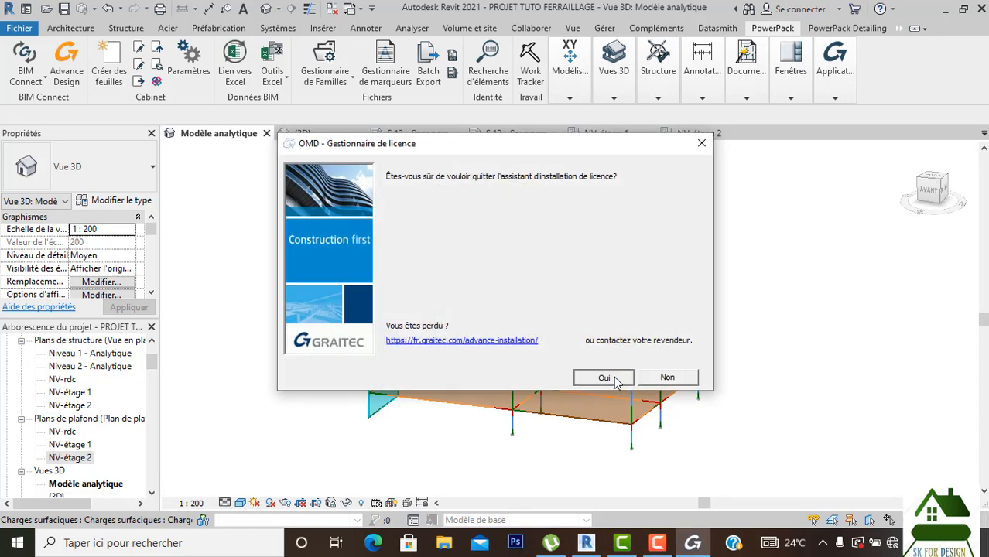
pyautogui.click(589, 375)
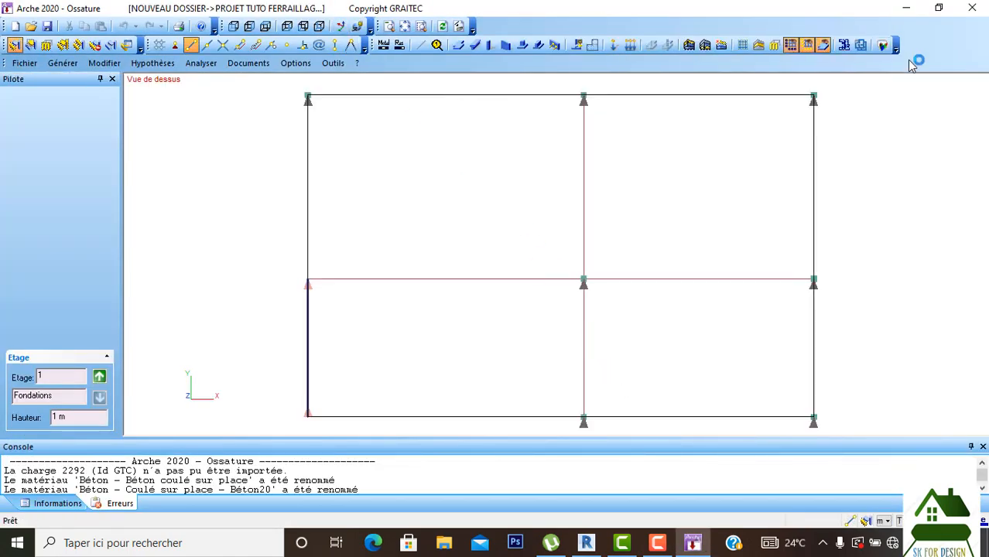
# Open the imported structure in the OMD Vision 3D viewer, examine it from several sides and close the viewer.
pyautogui.click(884, 46)
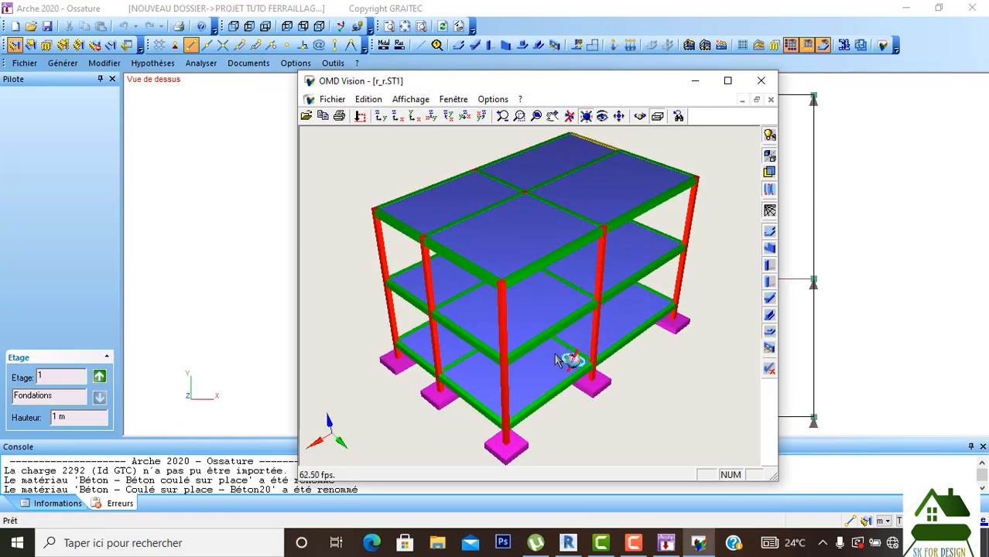
pyautogui.moveTo(503, 309); pyautogui.dragTo(678, 354)
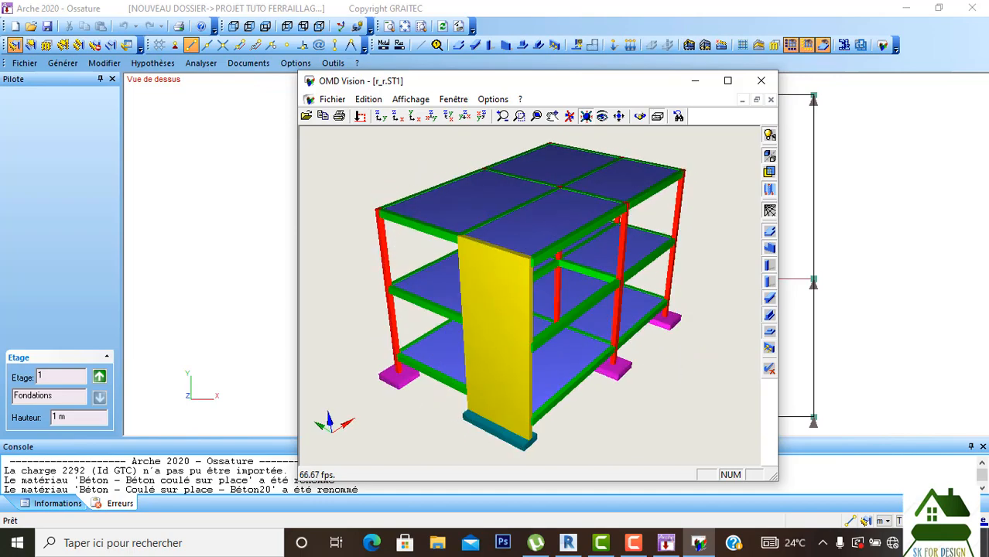
pyautogui.moveTo(648, 356); pyautogui.dragTo(309, 329)
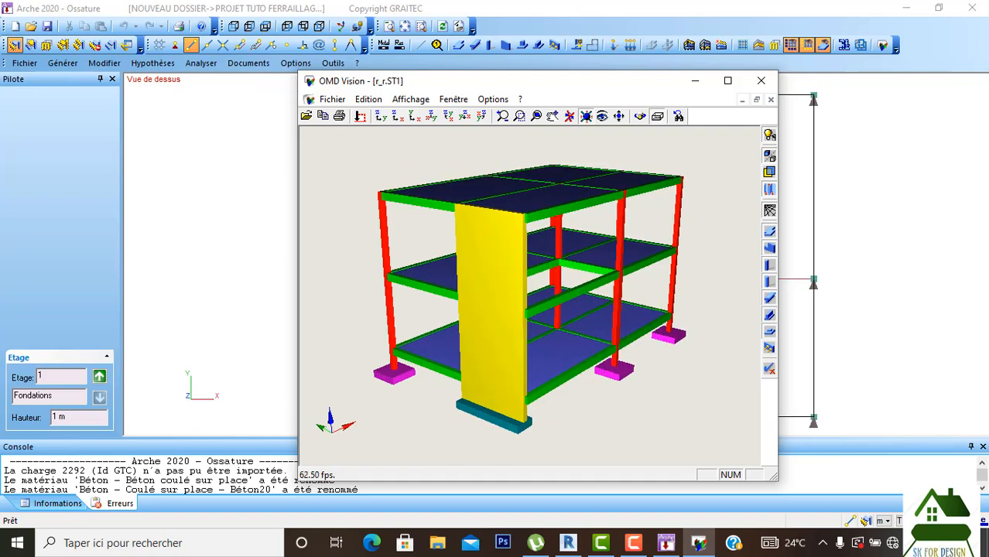
pyautogui.click(760, 81)
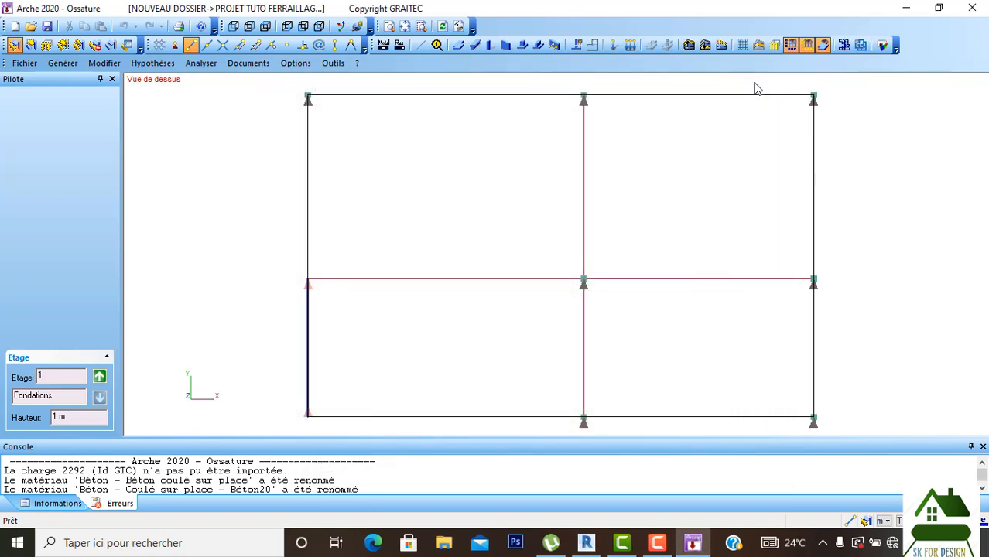
# Display the element outlines on the Fondations storey and inspect the properties of the middle beam between the upper and central columns.
pyautogui.click(845, 46)
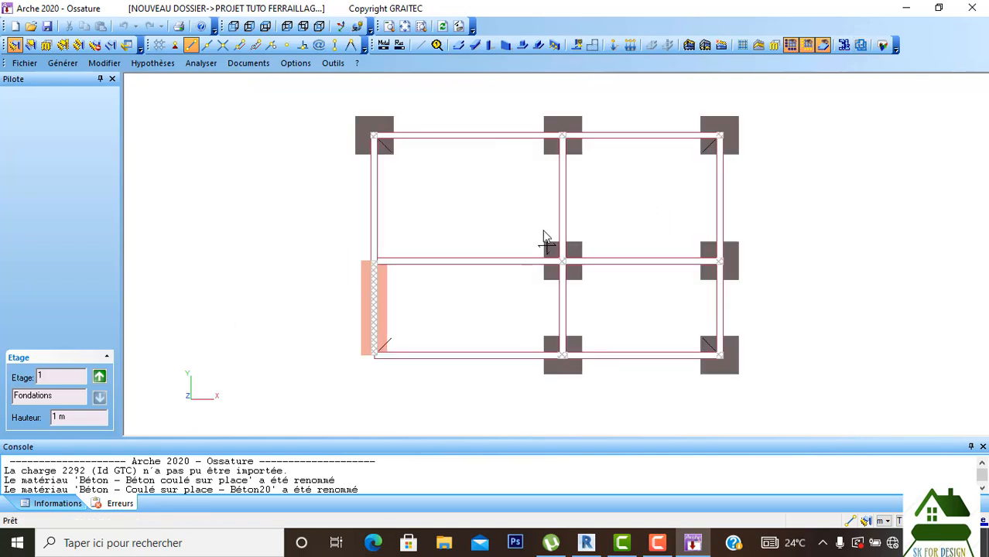
pyautogui.press('Escape')
pyautogui.scroll(-1, 539, 246)
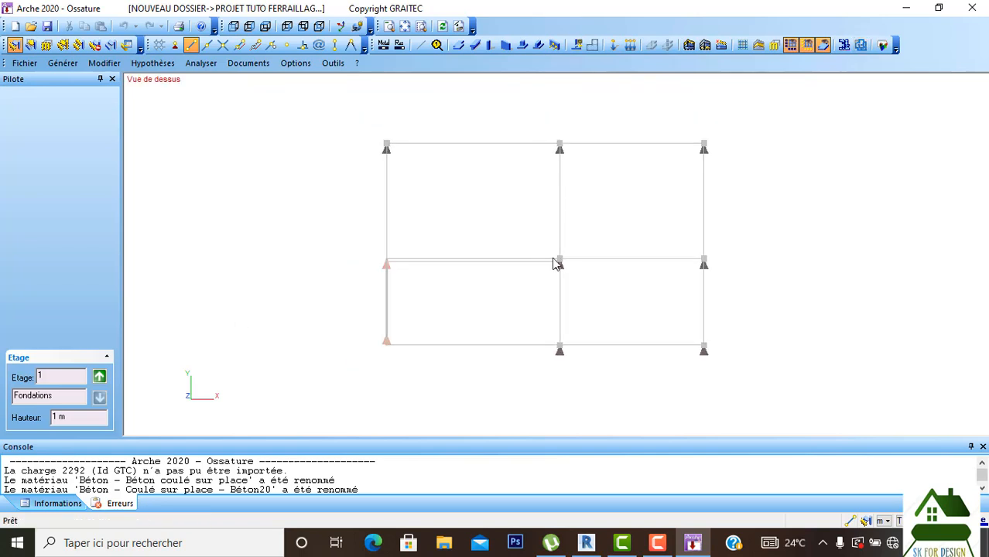
pyautogui.click(541, 237)
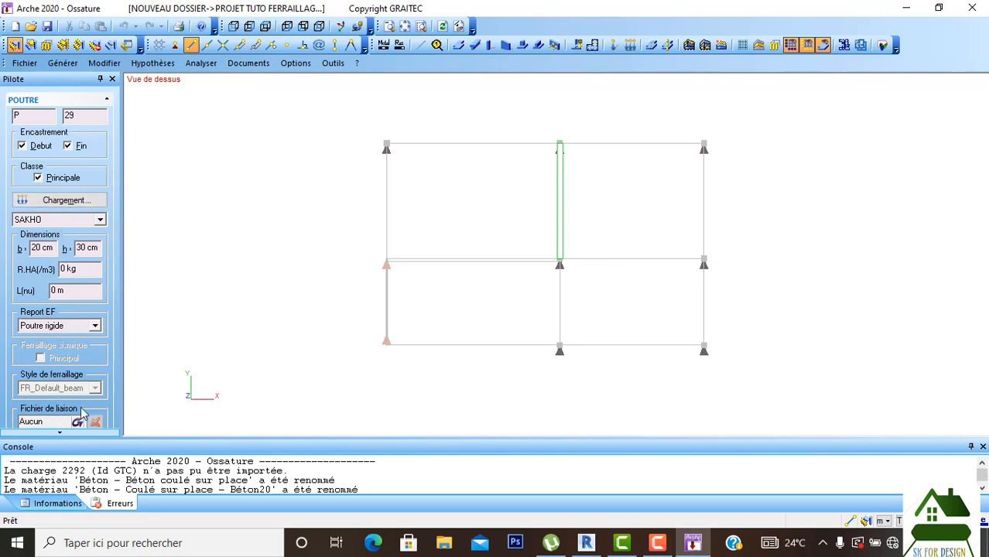
pyautogui.click(292, 306)
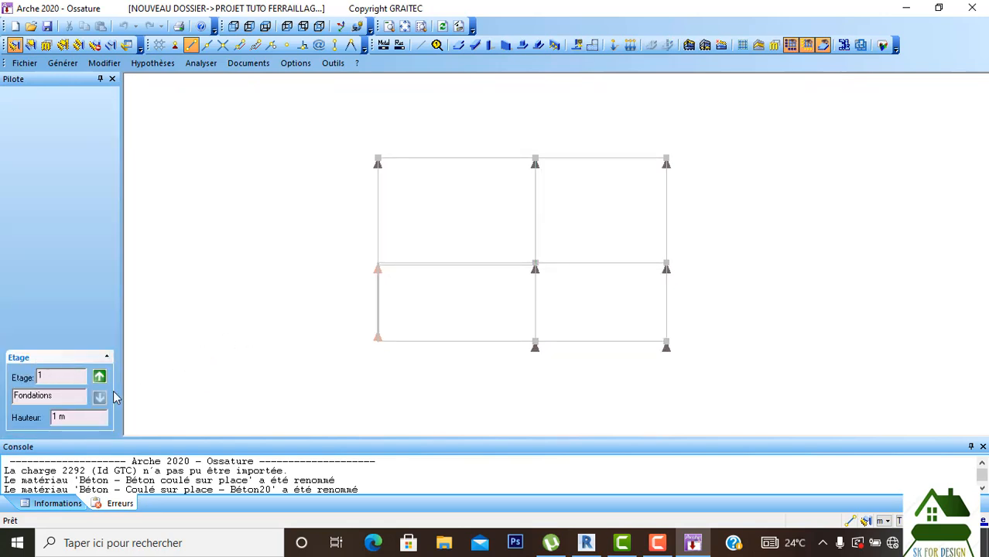
# Go up to storey 3 (NV-étage 1), display the element impacts and inspect the properties of the upper middle beam.
pyautogui.click(99, 378)
pyautogui.click(100, 378)
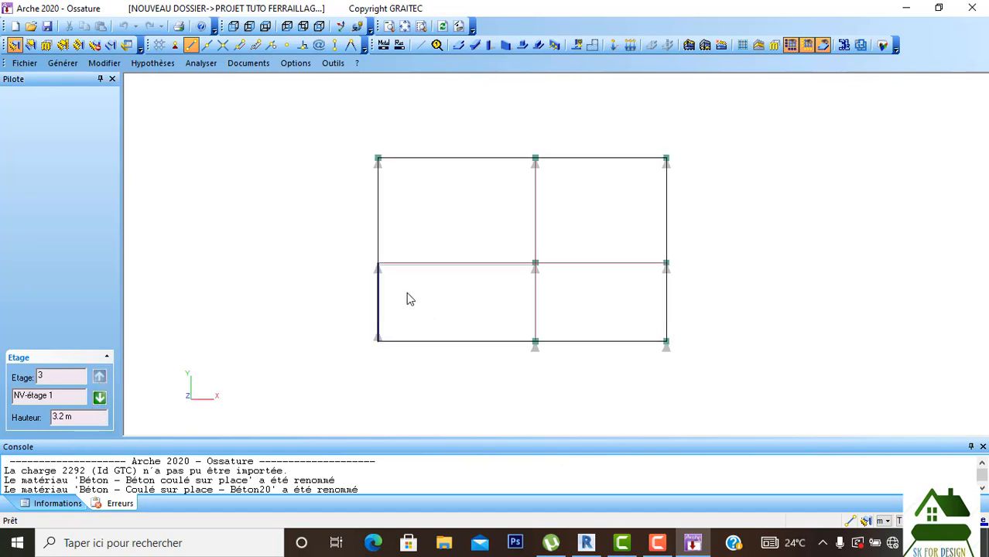
pyautogui.click(861, 45)
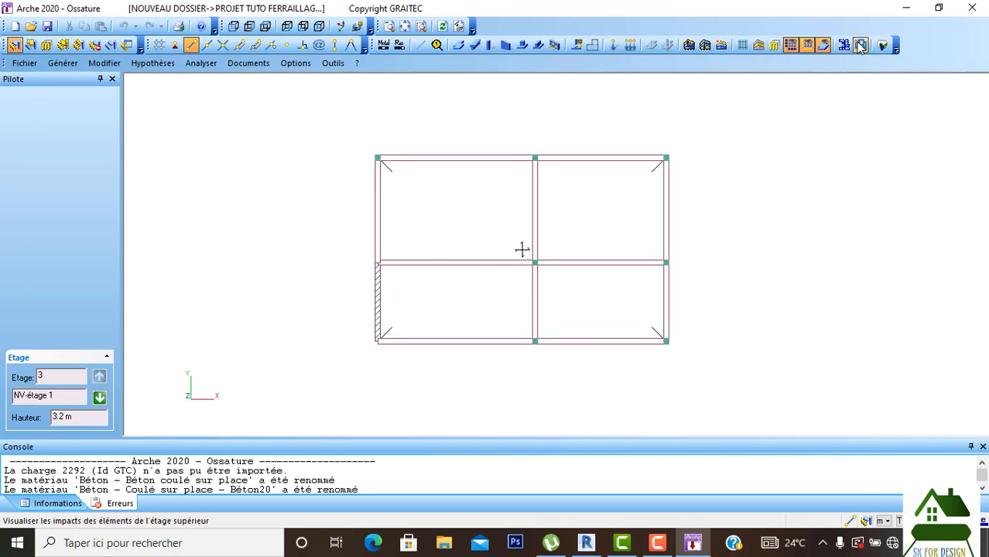
pyautogui.click(518, 220)
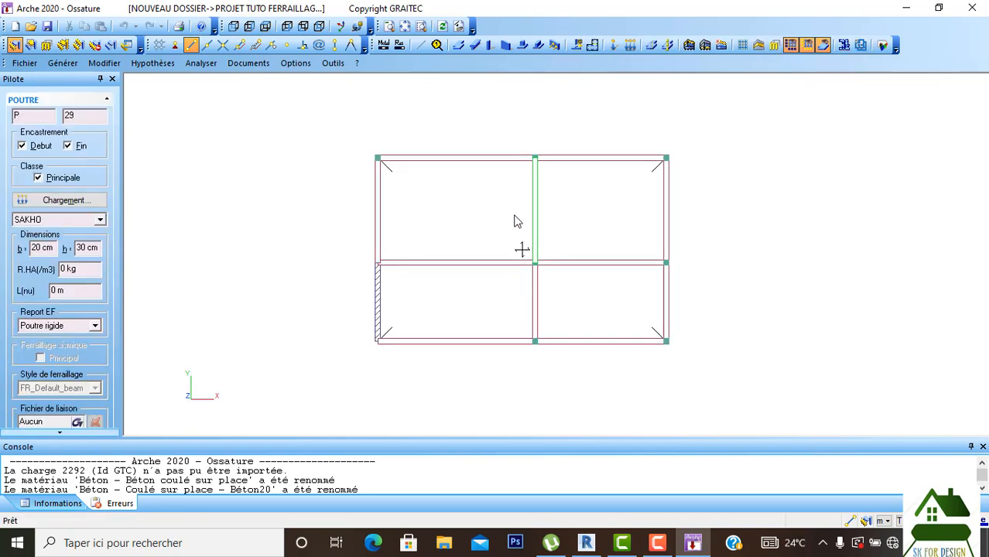
pyautogui.click(455, 121)
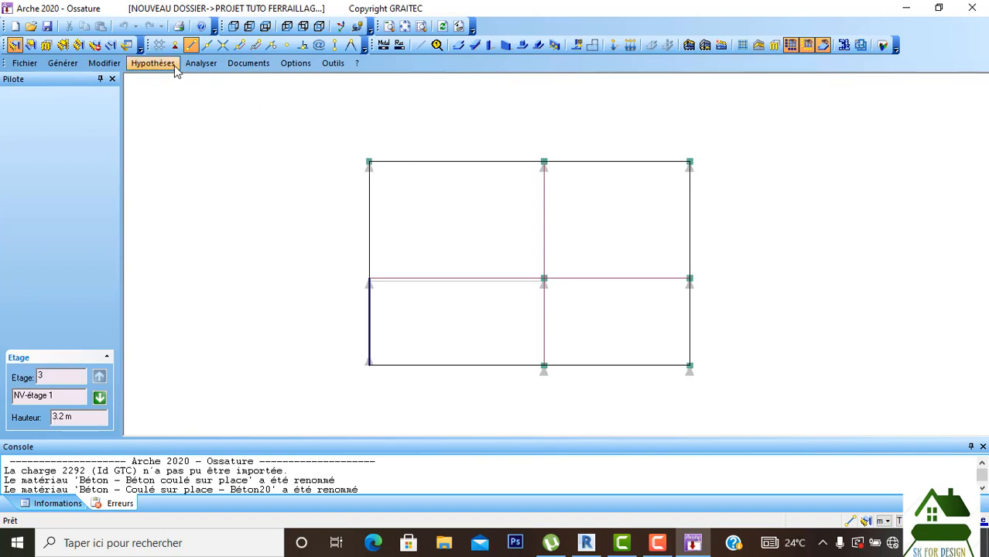
# Try to select slab number 1 on the active storey with the selection filter.
pyautogui.click(79, 47)
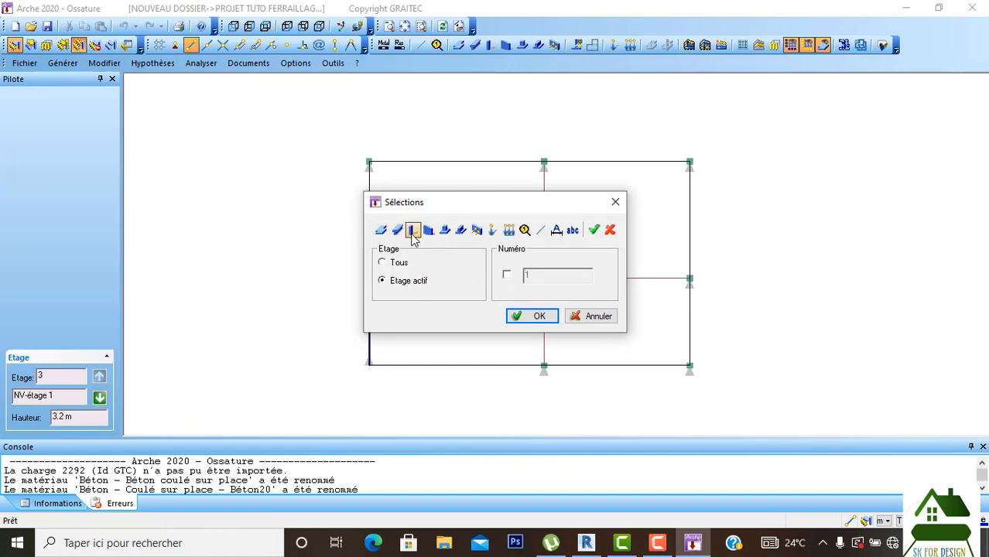
pyautogui.click(381, 230)
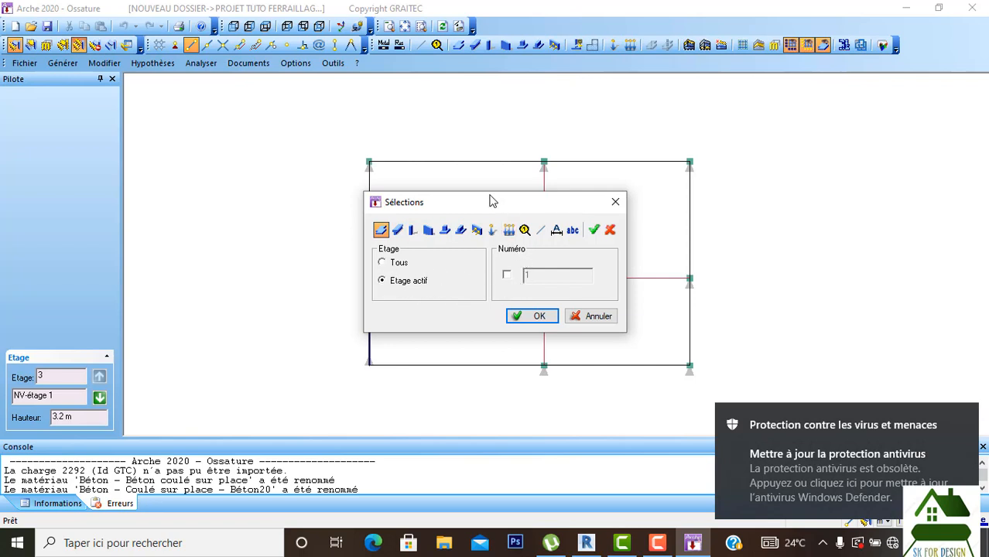
pyautogui.moveTo(489, 202); pyautogui.dragTo(436, 202)
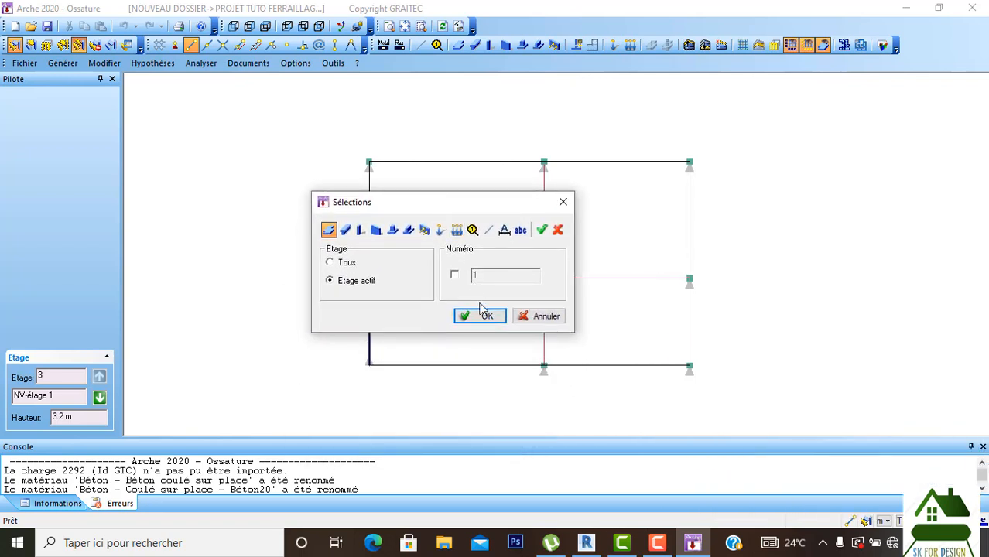
pyautogui.click(456, 277)
pyautogui.click(481, 316)
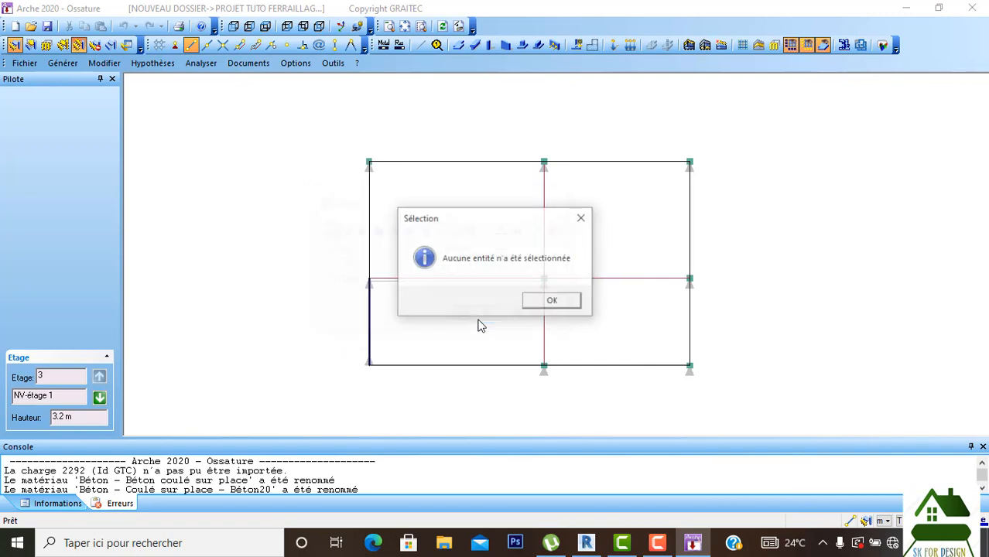
pyautogui.click(551, 302)
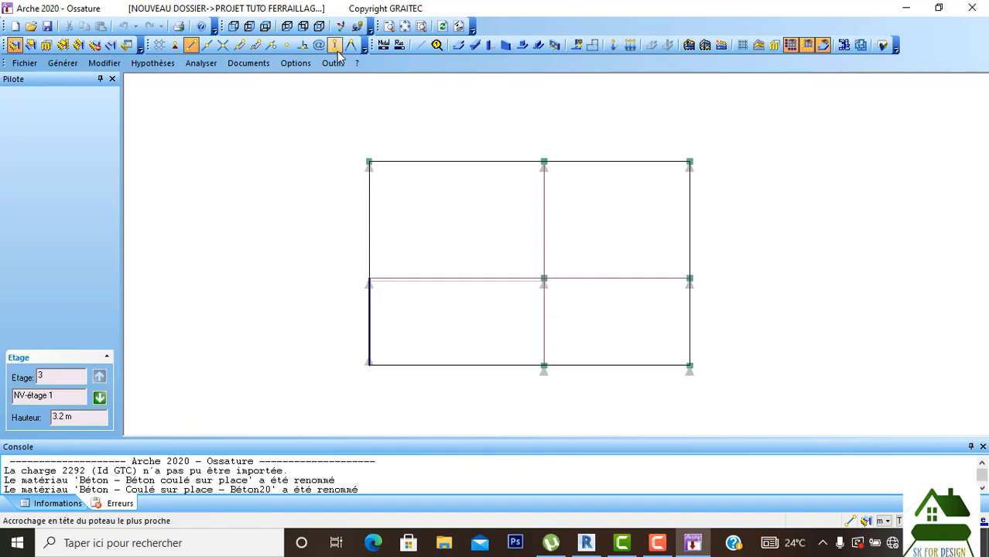
# Turn on the display of slab names in the structure's display options.
pyautogui.click(296, 65)
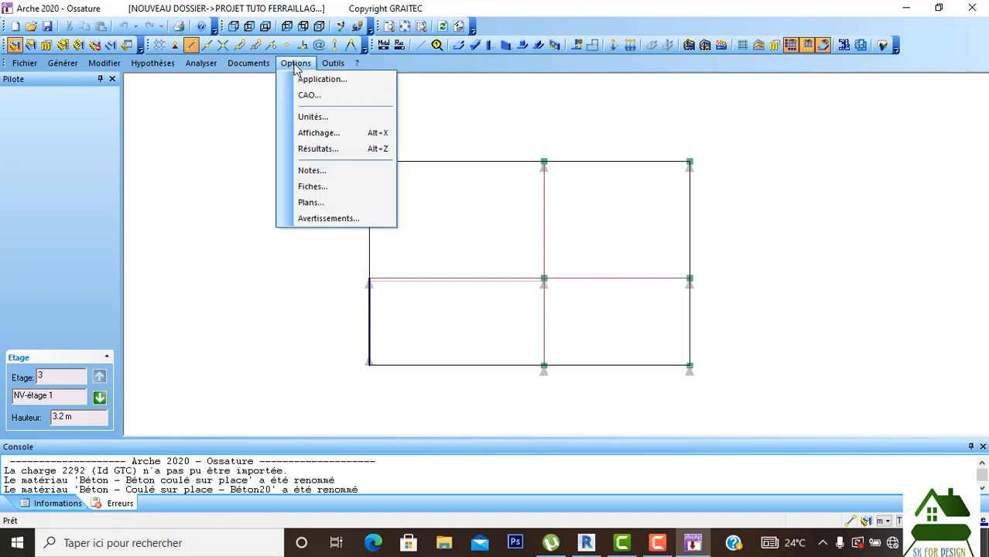
pyautogui.click(315, 134)
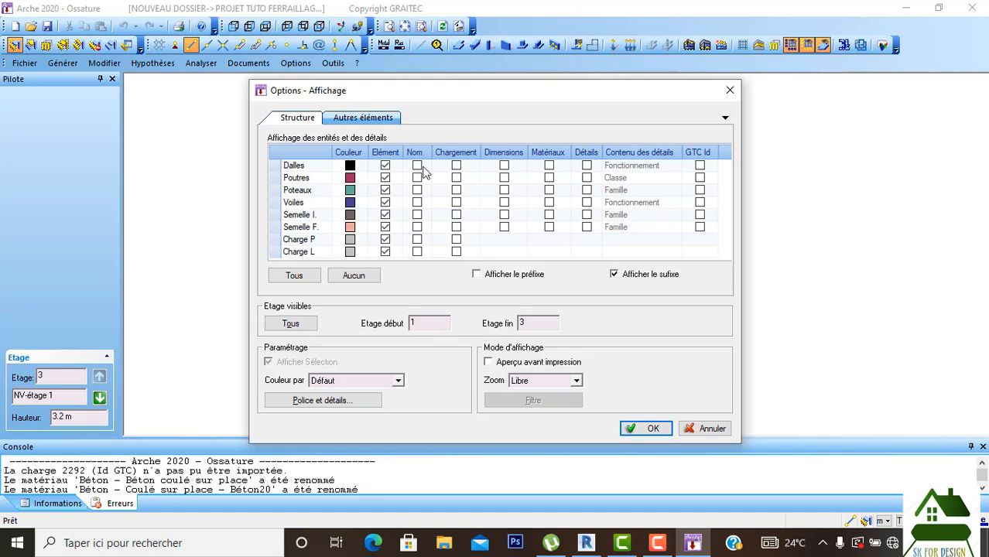
pyautogui.click(416, 167)
pyautogui.click(641, 428)
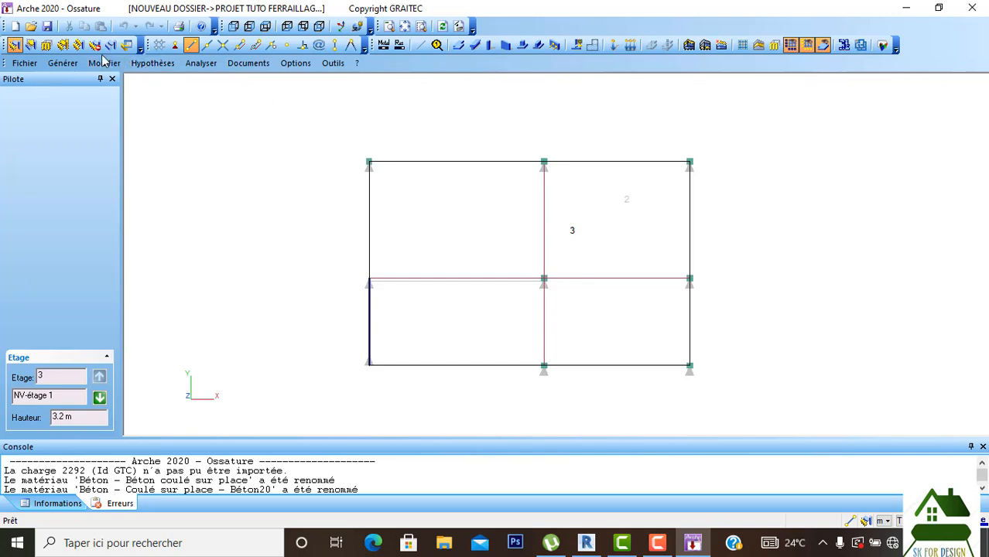
# Try to select slab number 3 on the active storey, using whole-model selection and the selection filter.
pyautogui.click(63, 46)
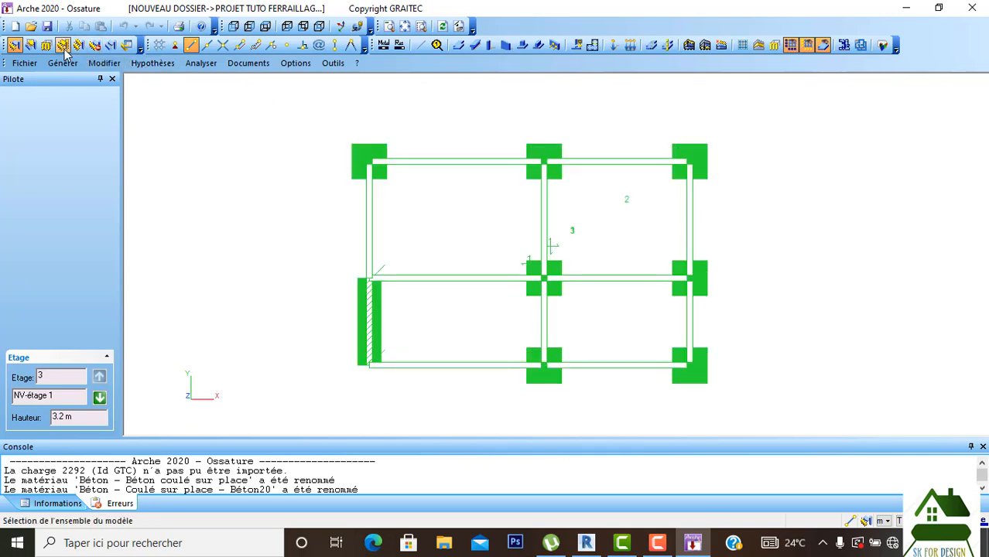
pyautogui.click(63, 45)
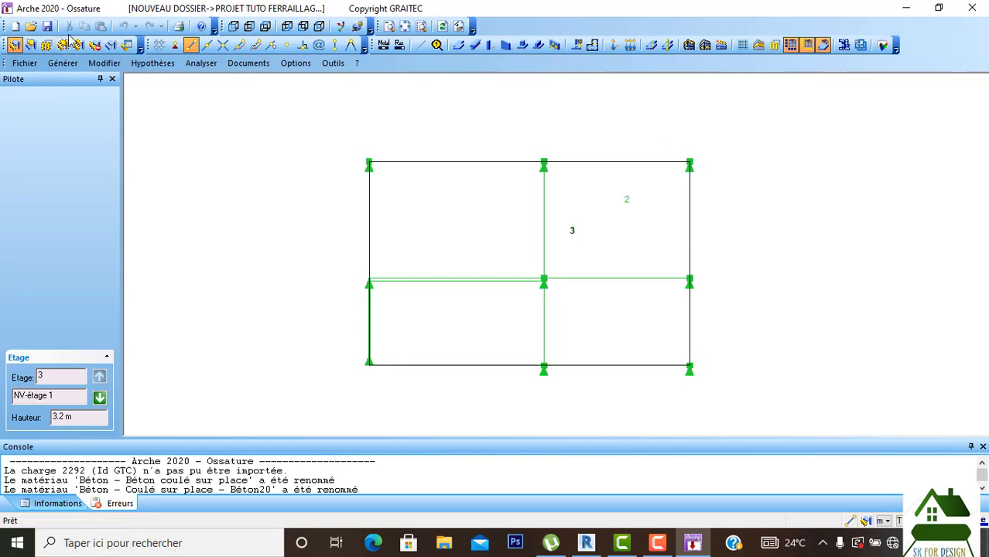
pyautogui.click(78, 45)
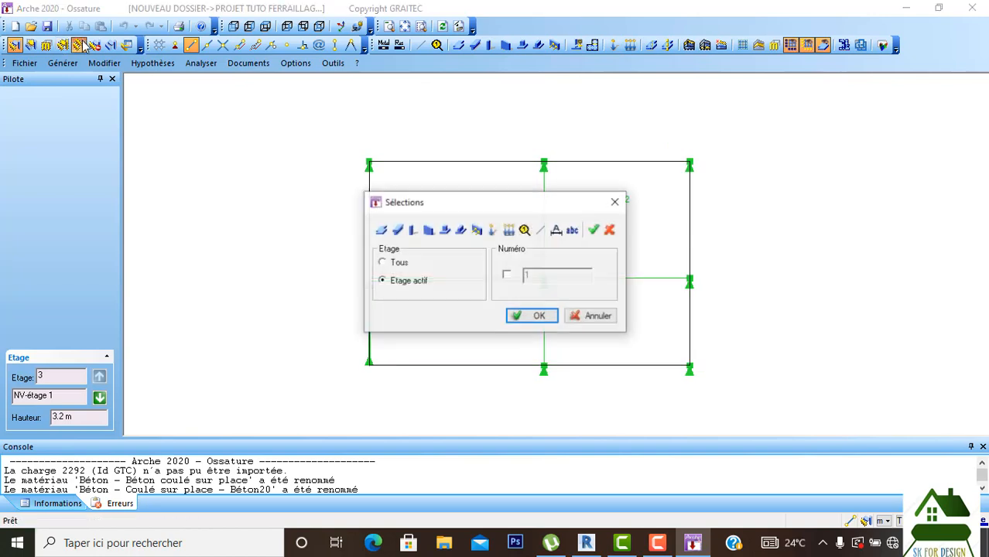
pyautogui.click(381, 231)
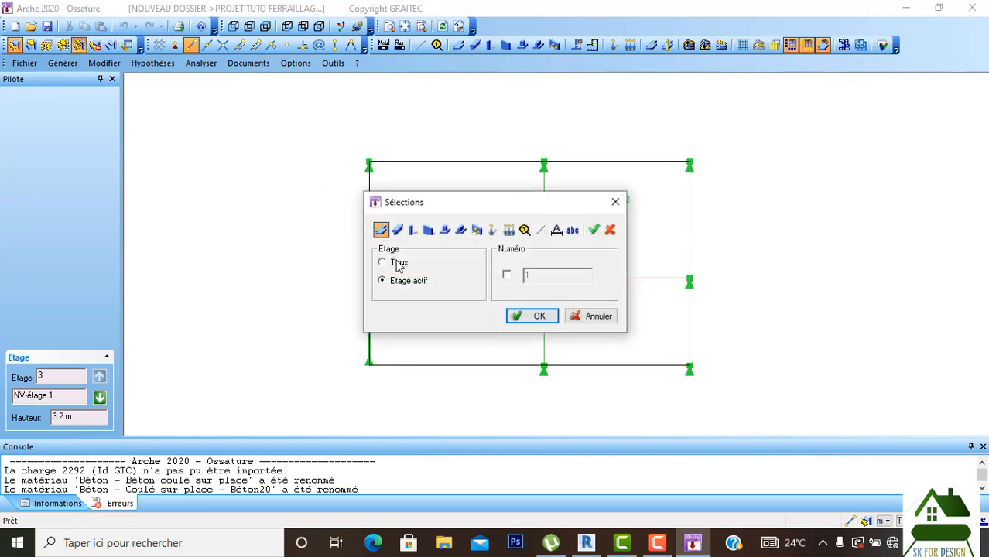
pyautogui.click(506, 275)
pyautogui.write('3')
pyautogui.click(533, 317)
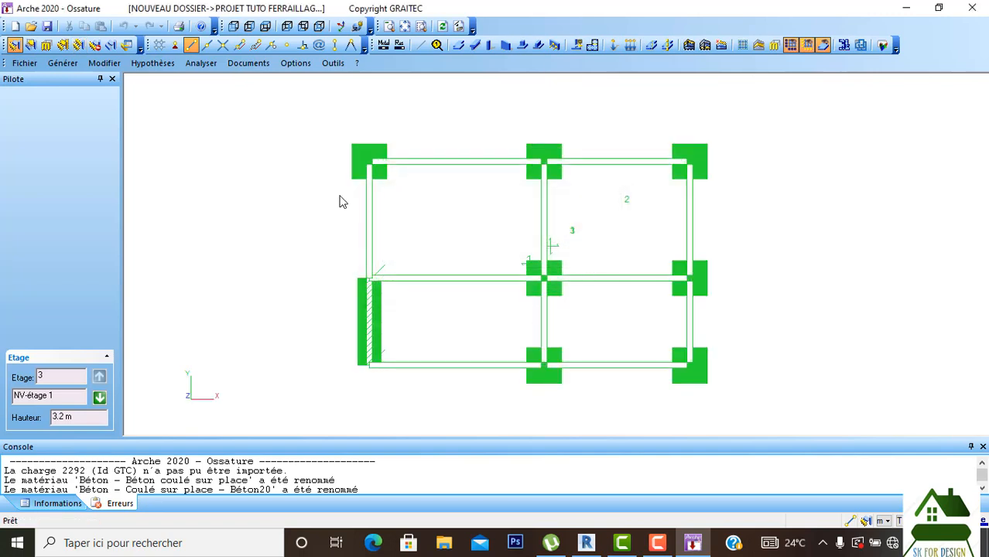
pyautogui.click(252, 211)
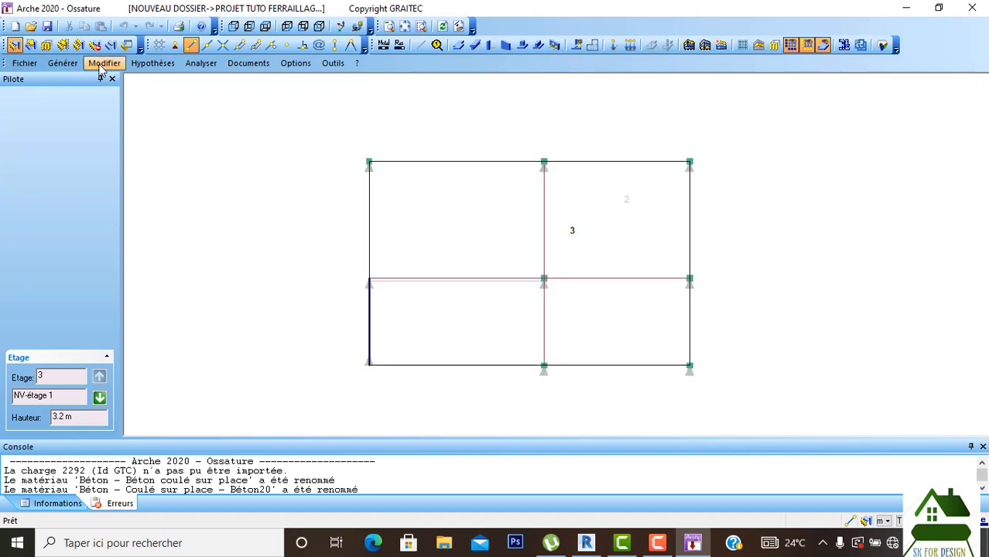
pyautogui.click(63, 45)
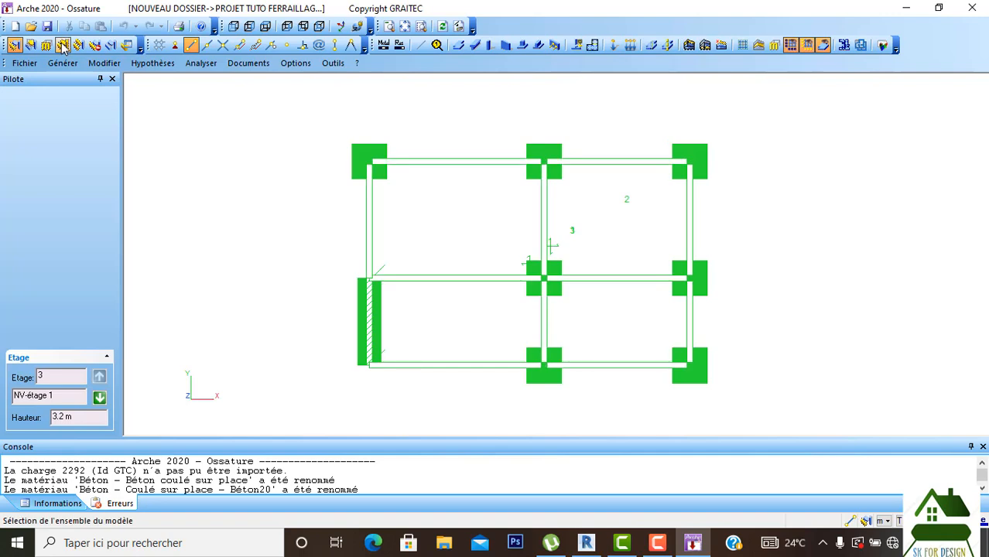
pyautogui.click(151, 190)
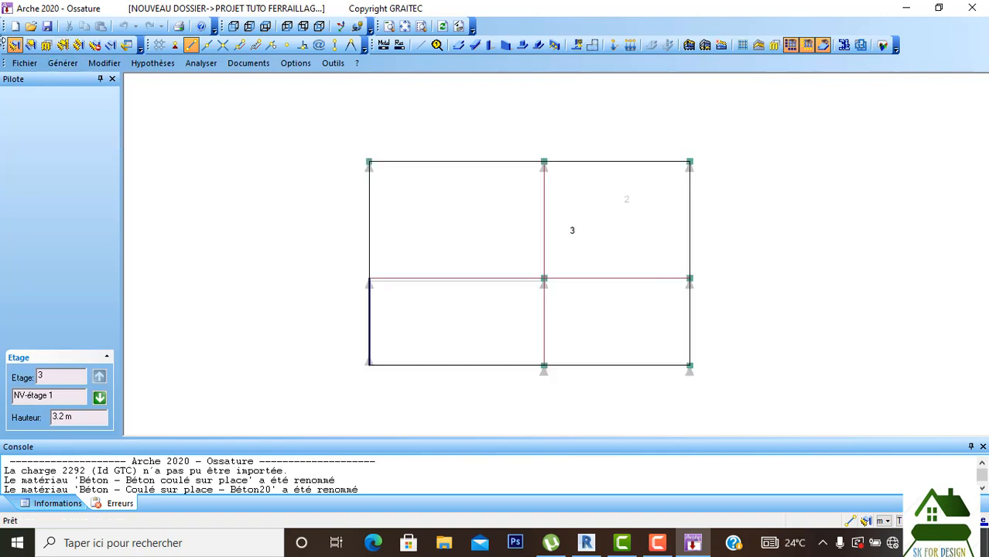
# Select the slab on the active storey, try one-way spans in X and Y, restore the two-way span and deselect it.
pyautogui.click(78, 45)
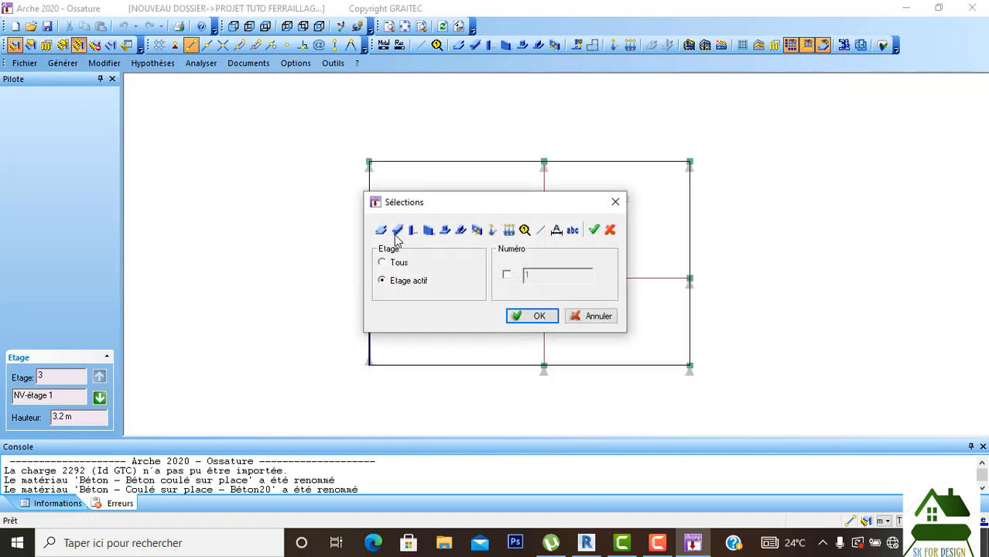
pyautogui.click(382, 231)
pyautogui.click(541, 316)
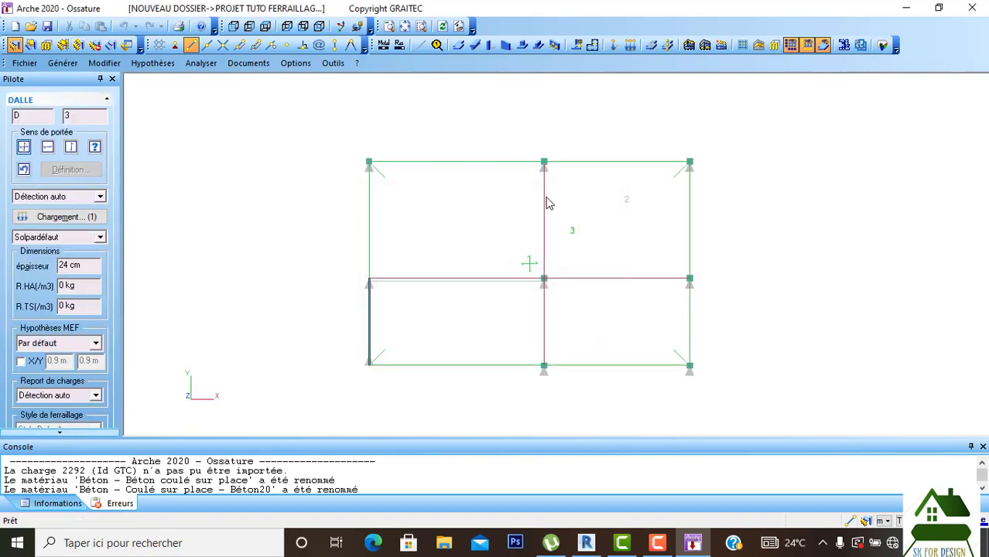
pyautogui.click(46, 148)
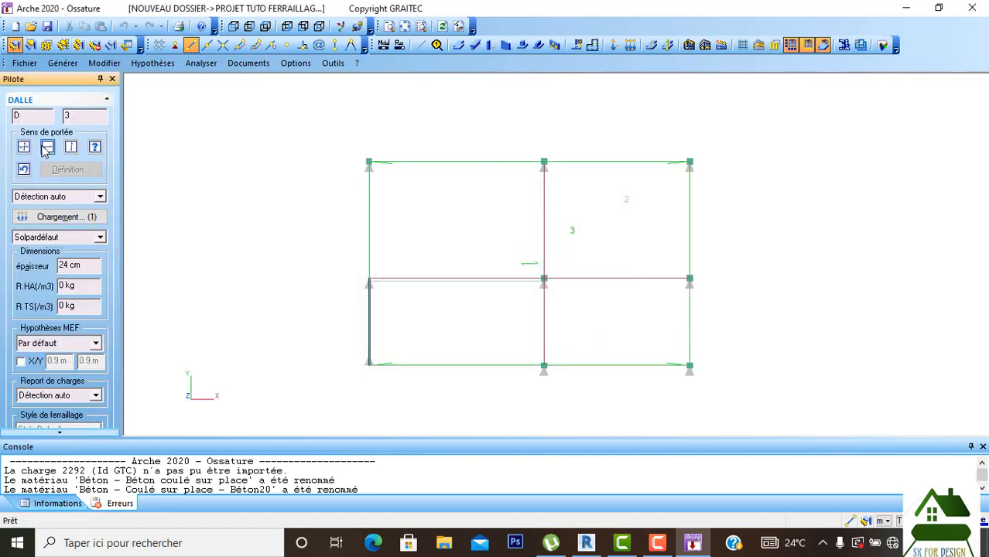
pyautogui.click(71, 147)
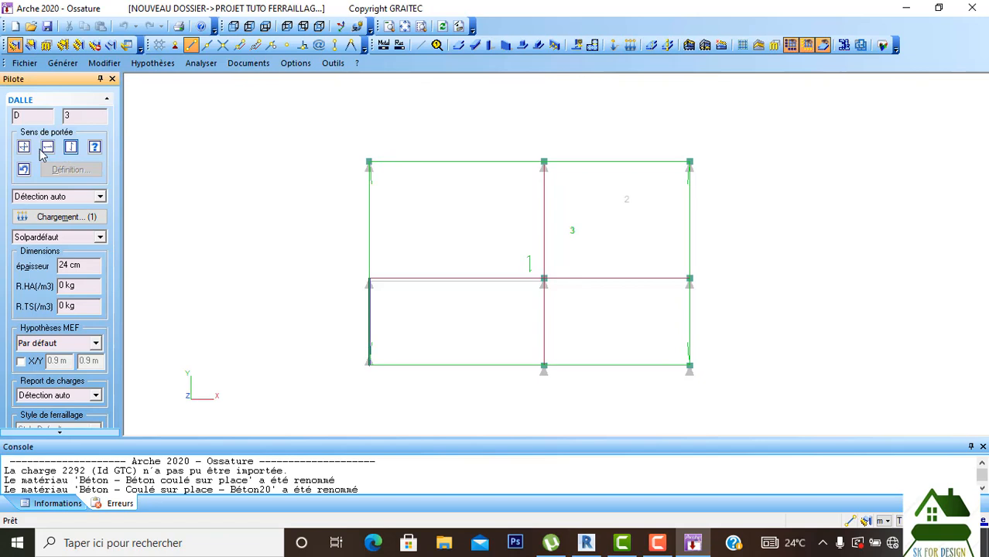
pyautogui.click(25, 149)
pyautogui.click(47, 148)
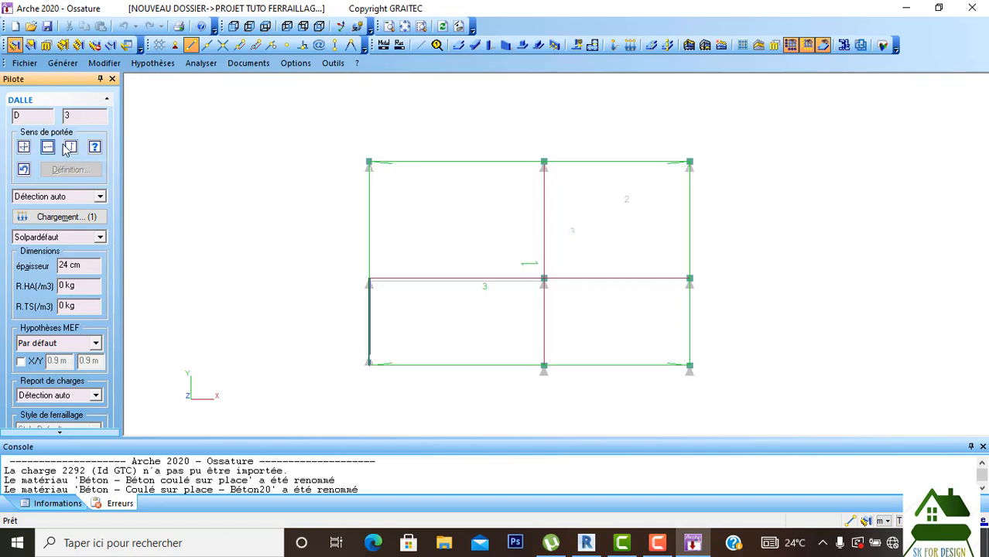
pyautogui.click(24, 147)
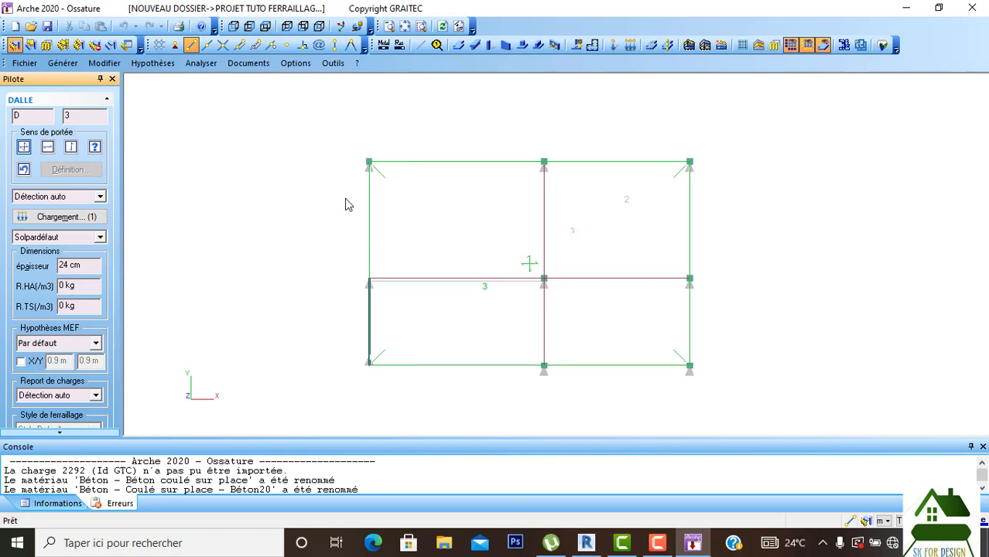
pyautogui.scroll(1, 346, 199)
pyautogui.scroll(-1, 355, 140)
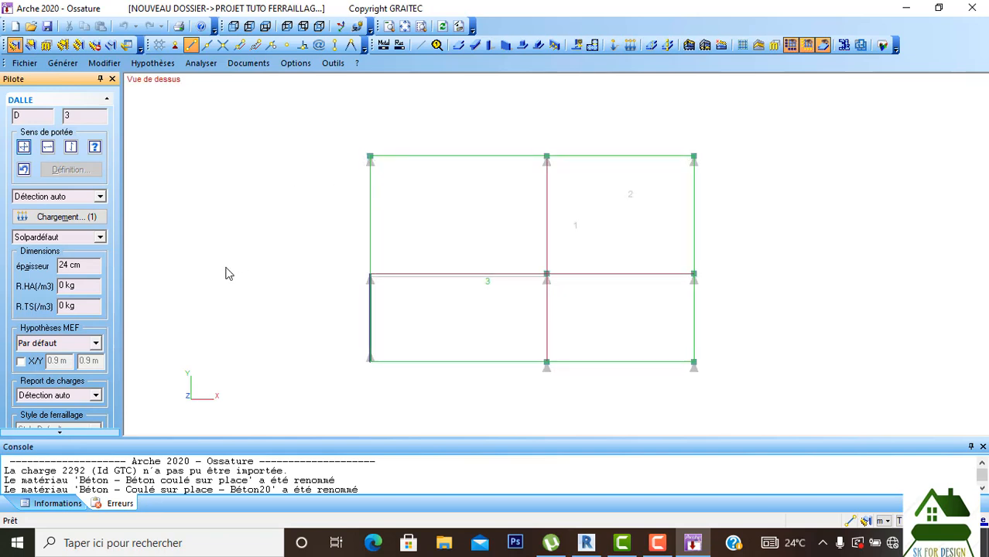
pyautogui.click(199, 354)
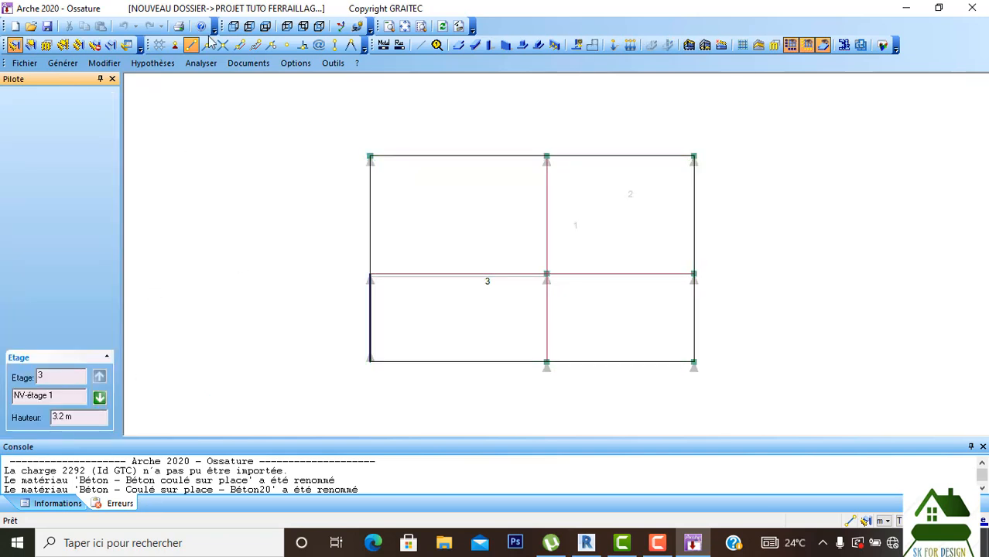
# Turn on the display of slab loads and inspect the loading of slab 3 on storey 3.
pyautogui.click(294, 65)
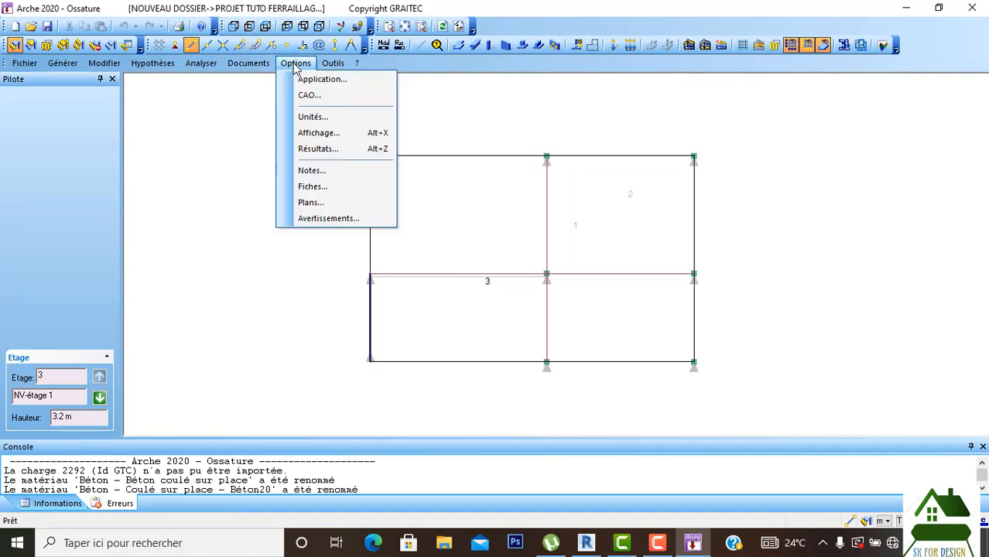
pyautogui.click(320, 134)
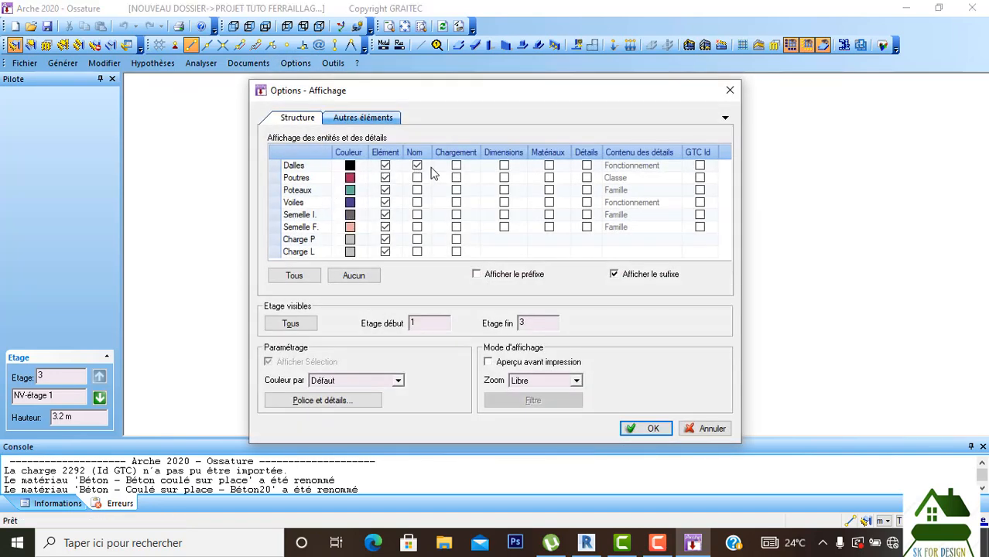
pyautogui.click(455, 167)
pyautogui.click(651, 430)
pyautogui.click(856, 50)
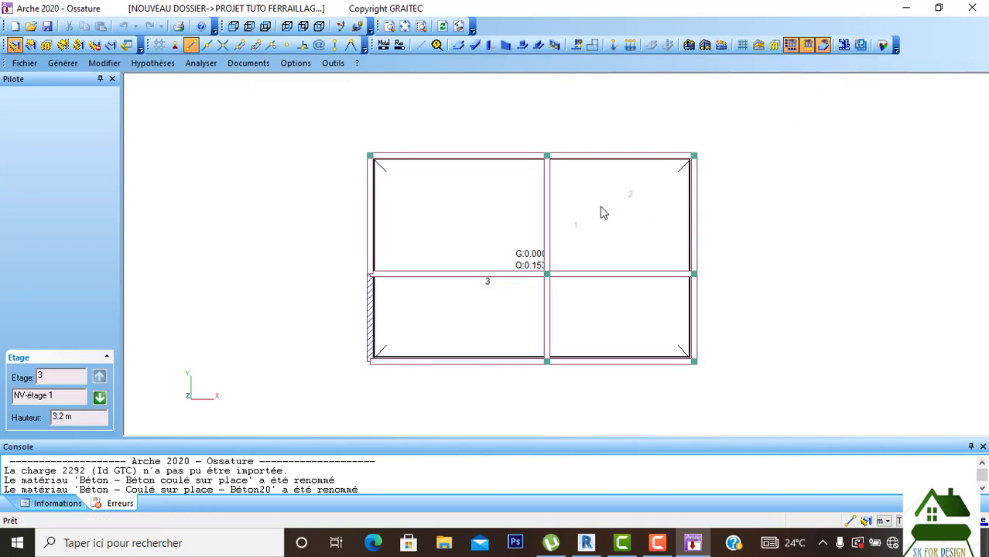
pyautogui.scroll(4, 543, 261)
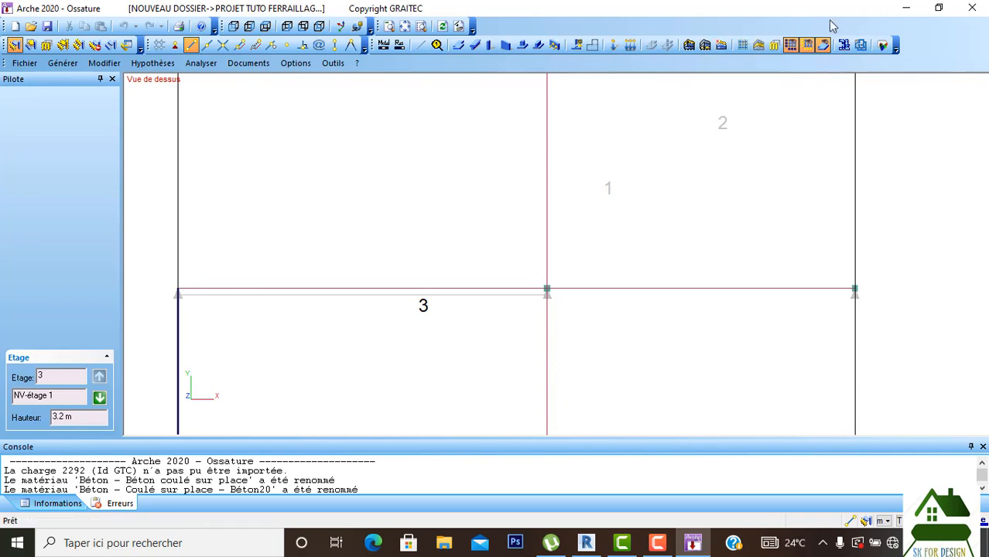
pyautogui.click(859, 44)
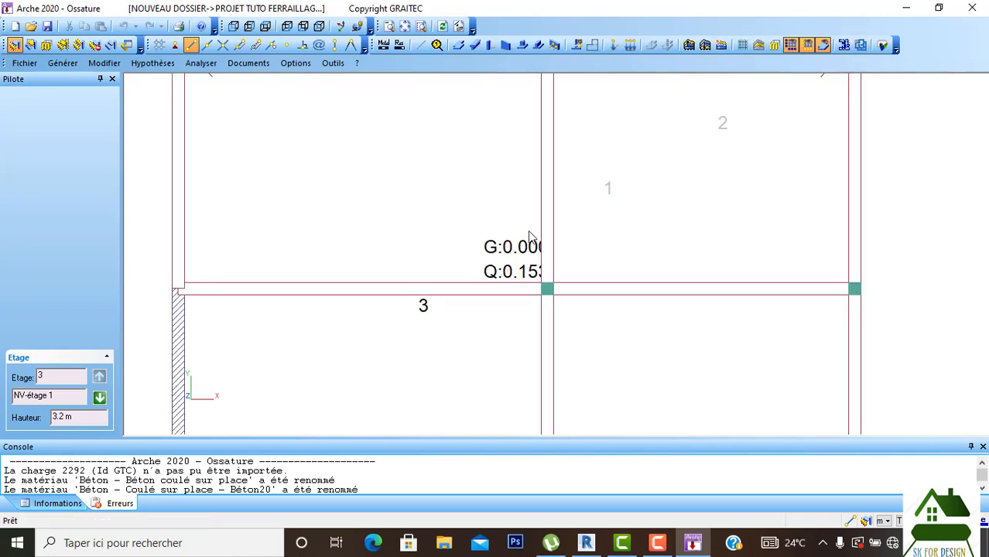
pyautogui.scroll(-4, 520, 279)
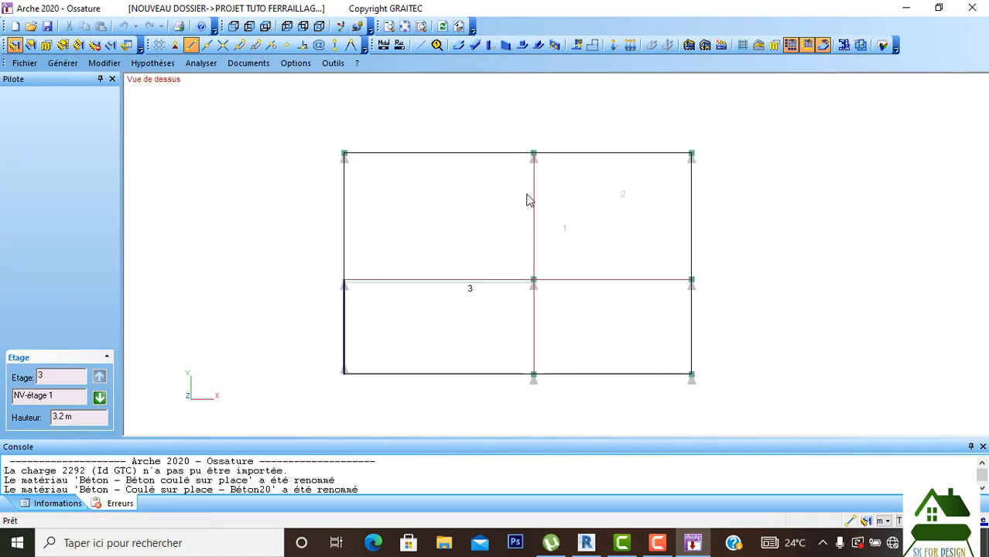
pyautogui.scroll(-1, 475, 140)
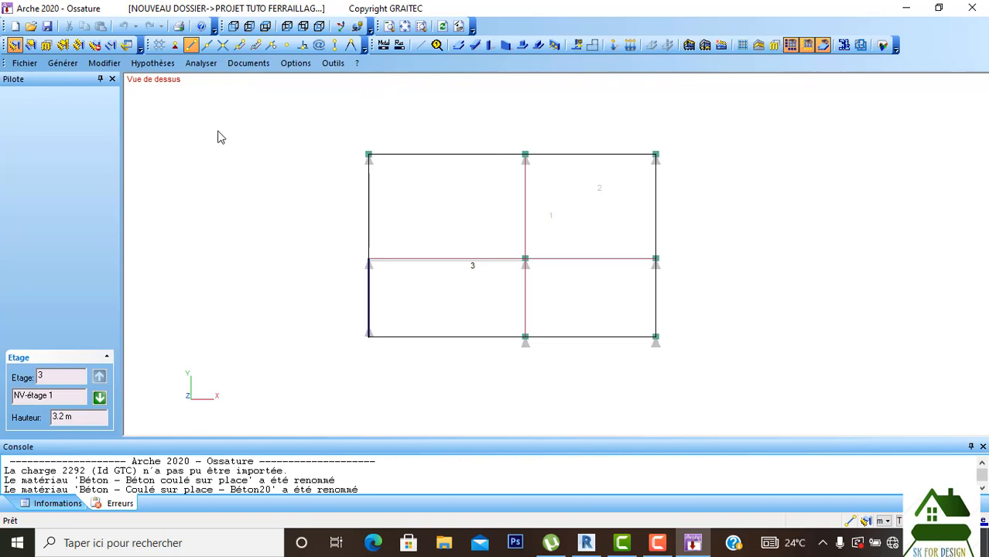
# Select all beams on the active storey with the selection filter and set their surcharge G to 0.792.
pyautogui.click(79, 47)
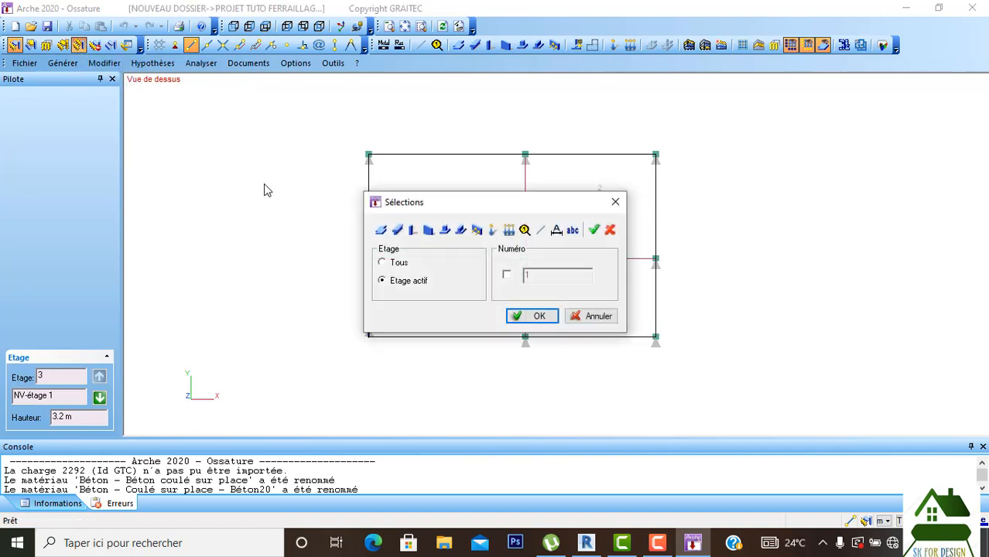
pyautogui.click(397, 229)
pyautogui.click(540, 317)
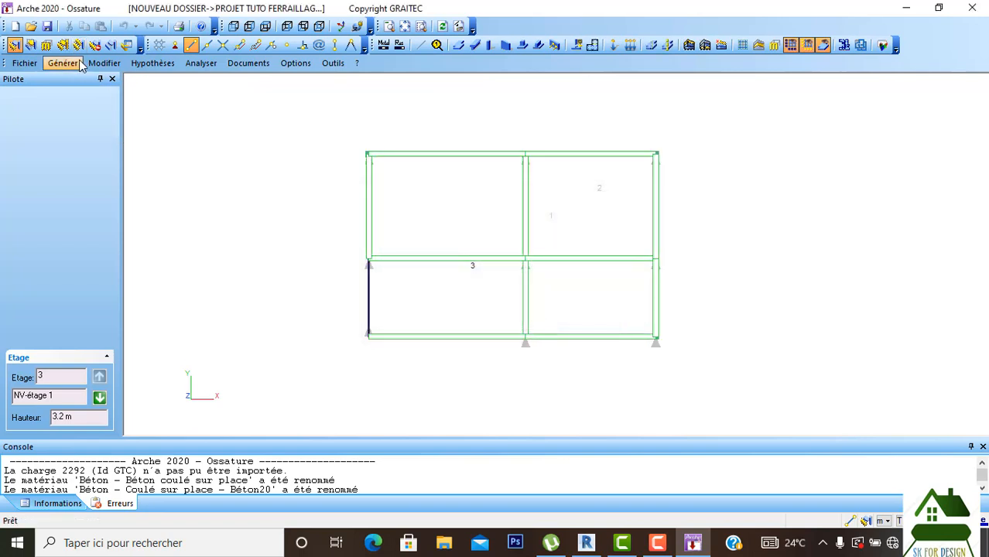
pyautogui.click(105, 65)
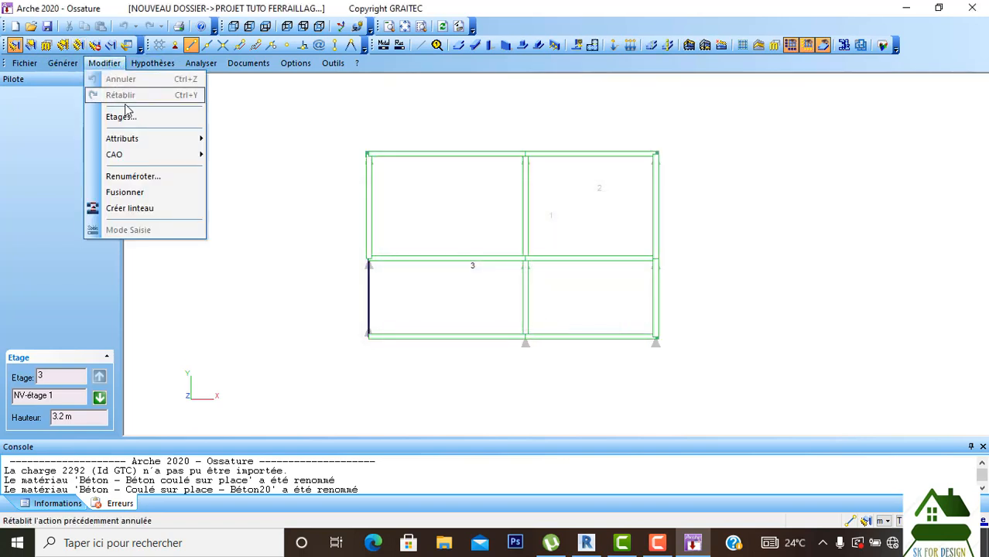
pyautogui.moveTo(194, 143)
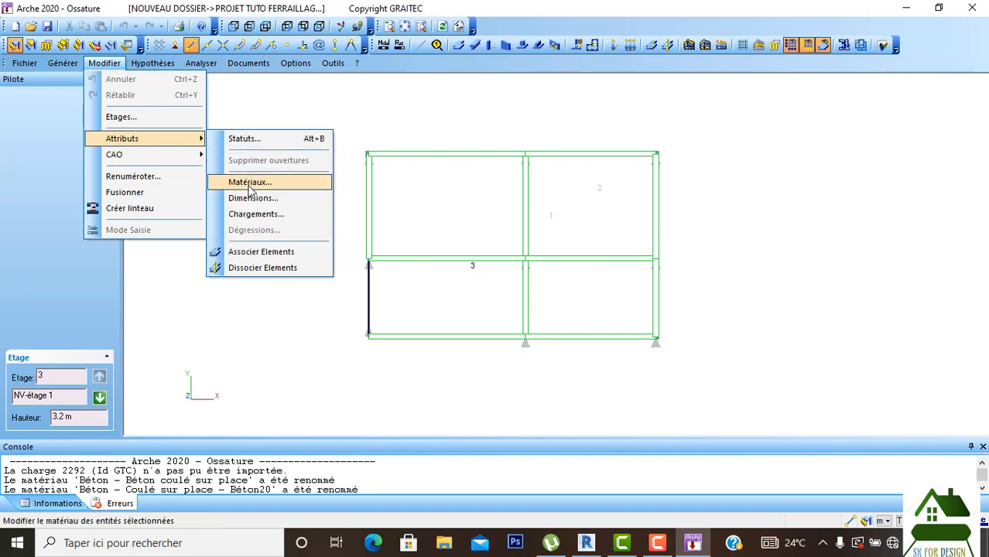
pyautogui.click(254, 214)
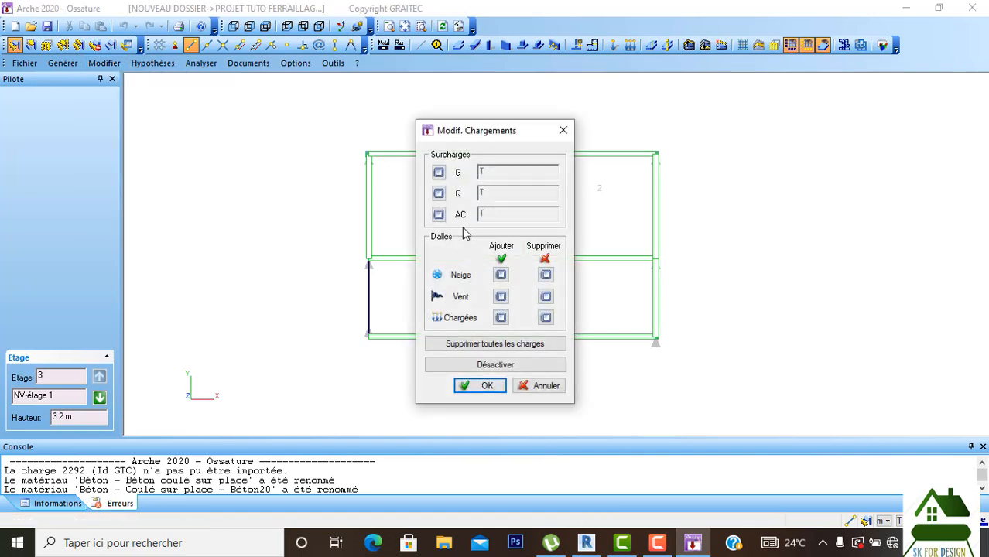
pyautogui.click(439, 173)
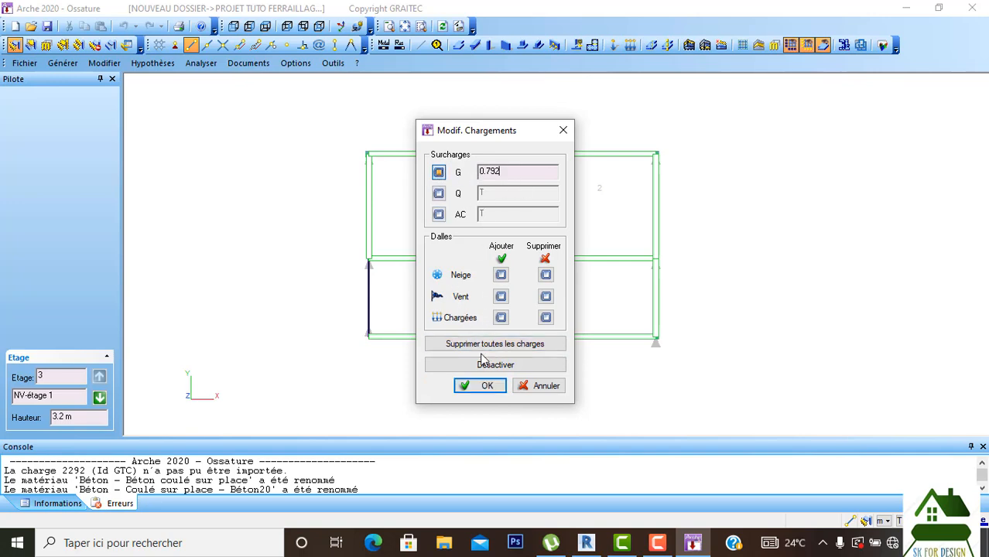
pyautogui.click(483, 386)
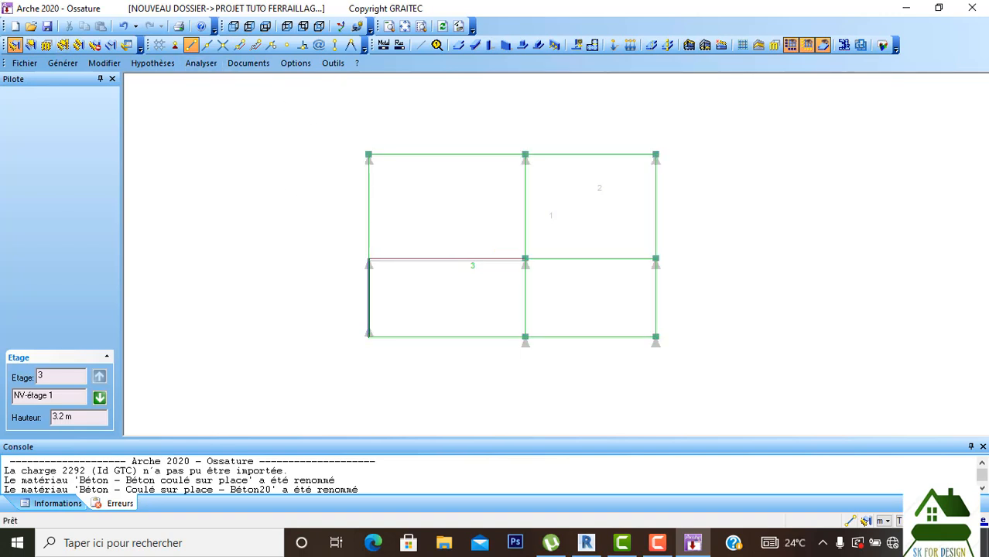
# Enable the display of beam (Poutres) loads in the display options and view the loads on the storey plan.
pyautogui.click(267, 65)
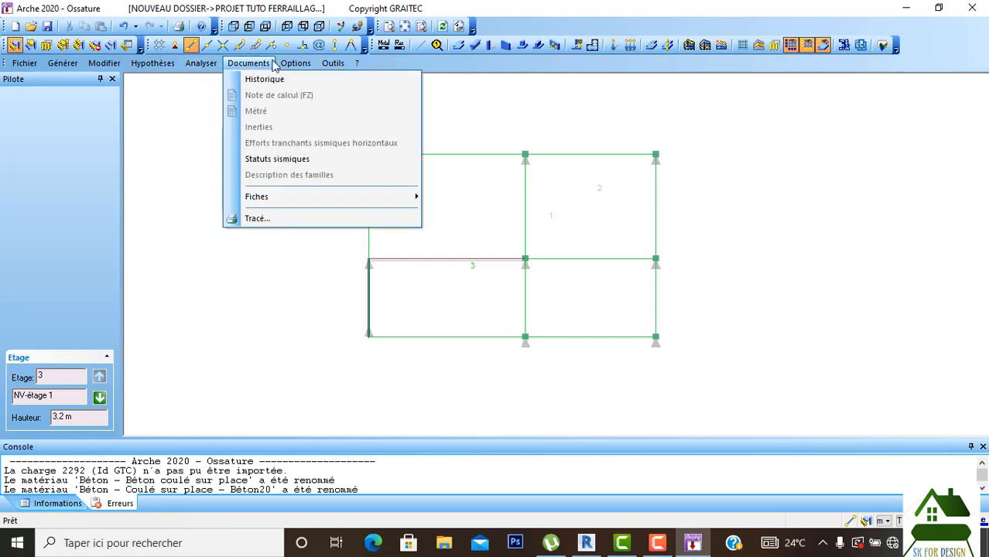
pyautogui.moveTo(286, 65)
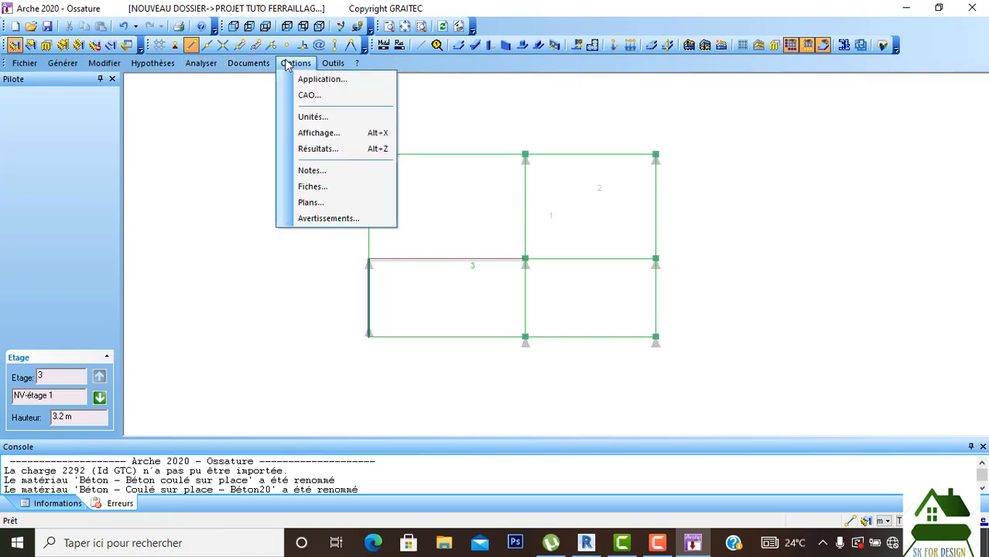
pyautogui.click(316, 136)
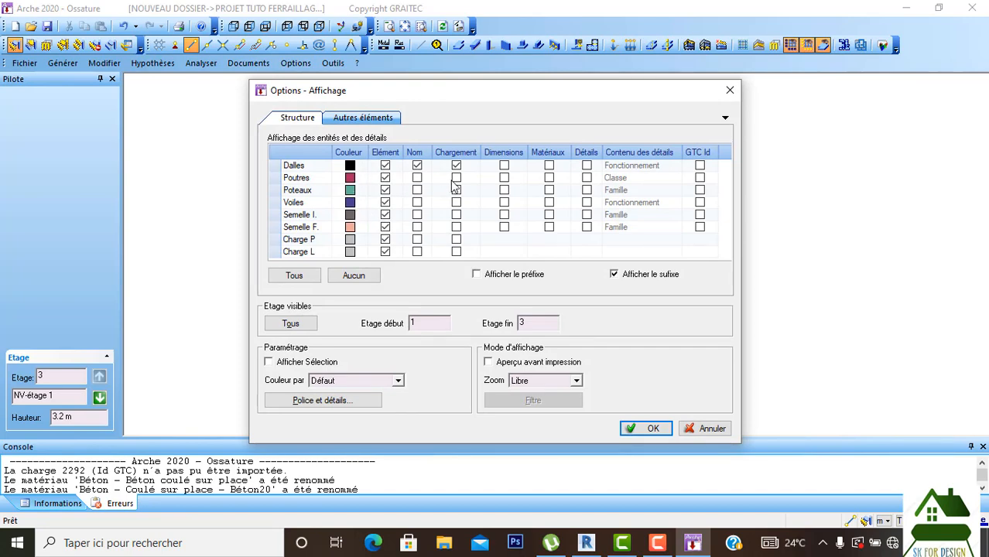
pyautogui.click(457, 178)
pyautogui.click(646, 428)
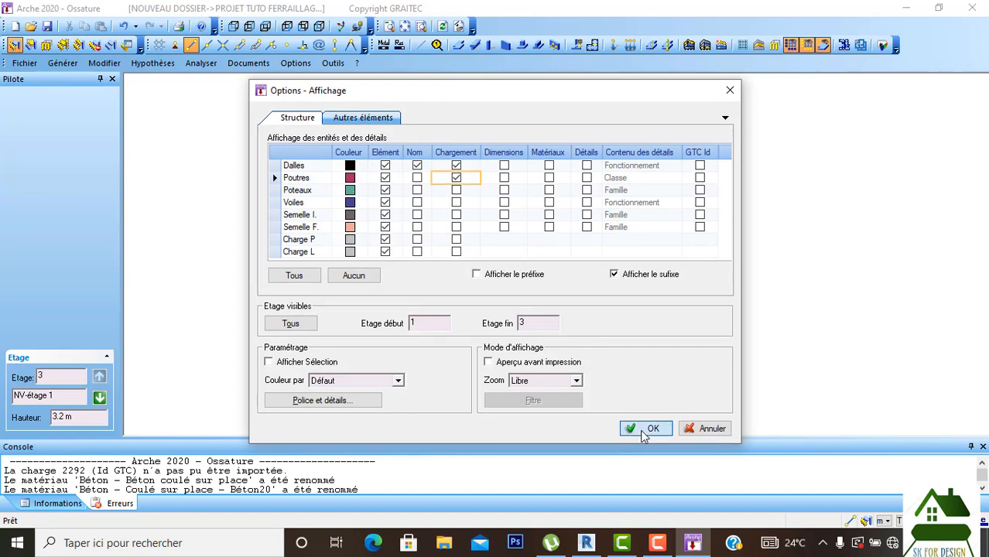
pyautogui.click(862, 51)
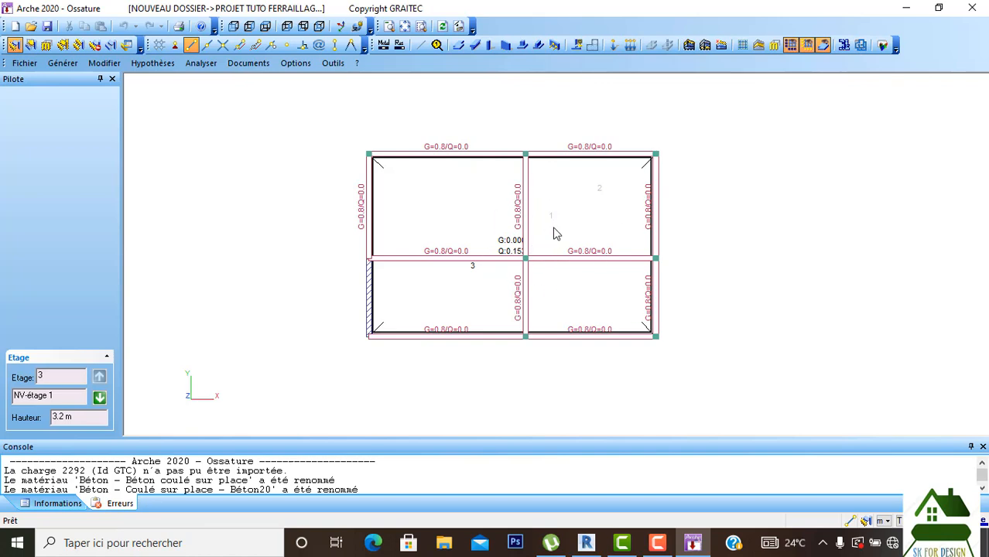
pyautogui.scroll(-1, 553, 233)
pyautogui.scroll(1, 552, 233)
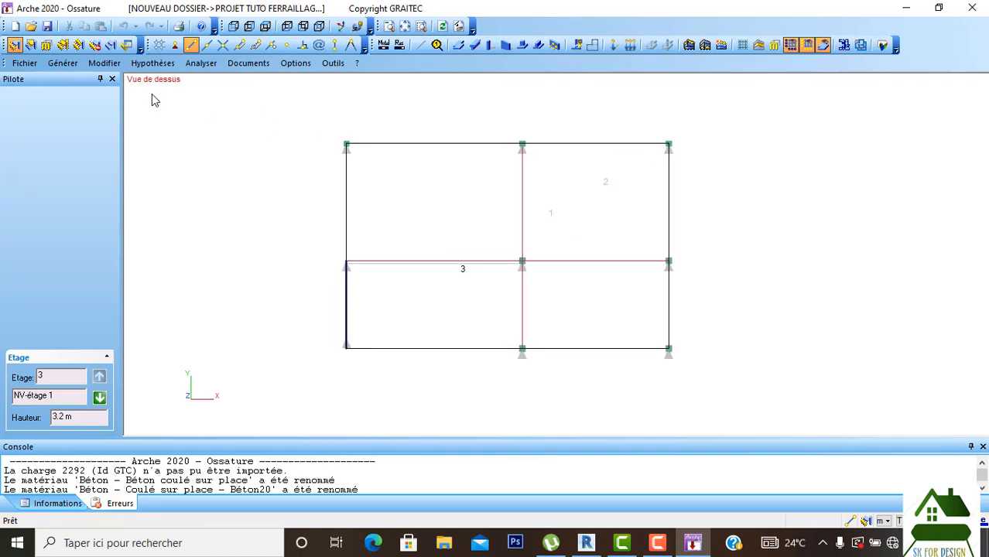
# Examine the structure and its footings in the realistic 3D rendering, and close the viewer.
pyautogui.click(882, 45)
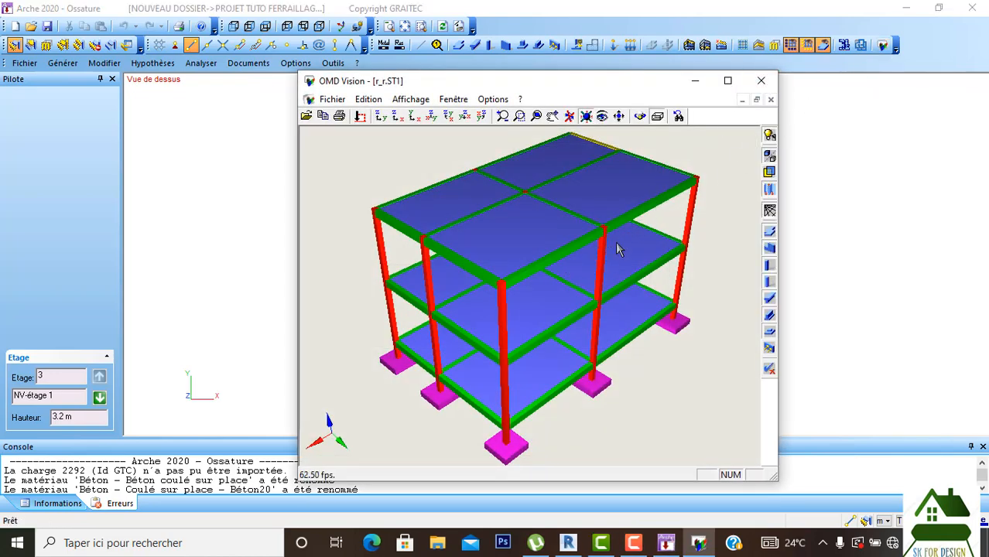
pyautogui.moveTo(615, 251); pyautogui.dragTo(681, 147)
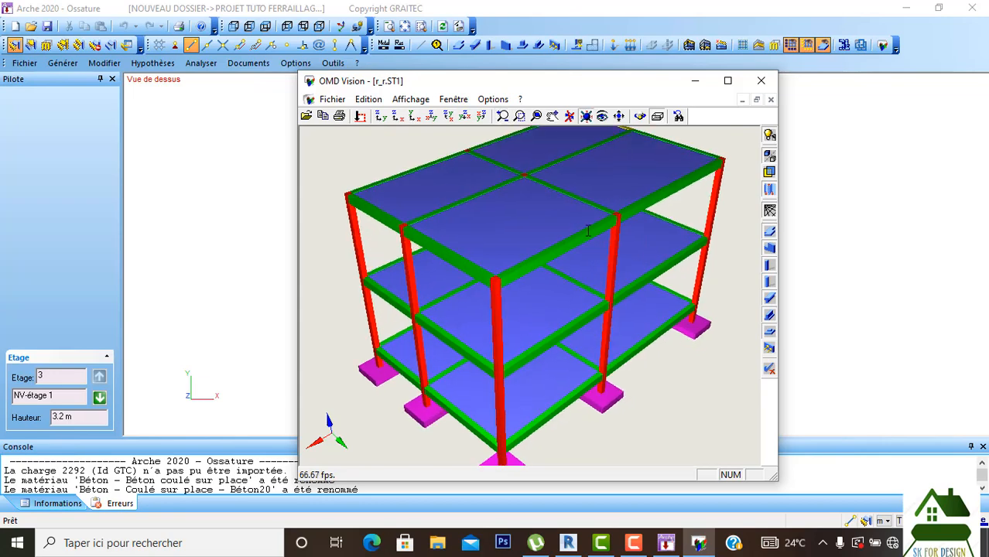
pyautogui.click(760, 82)
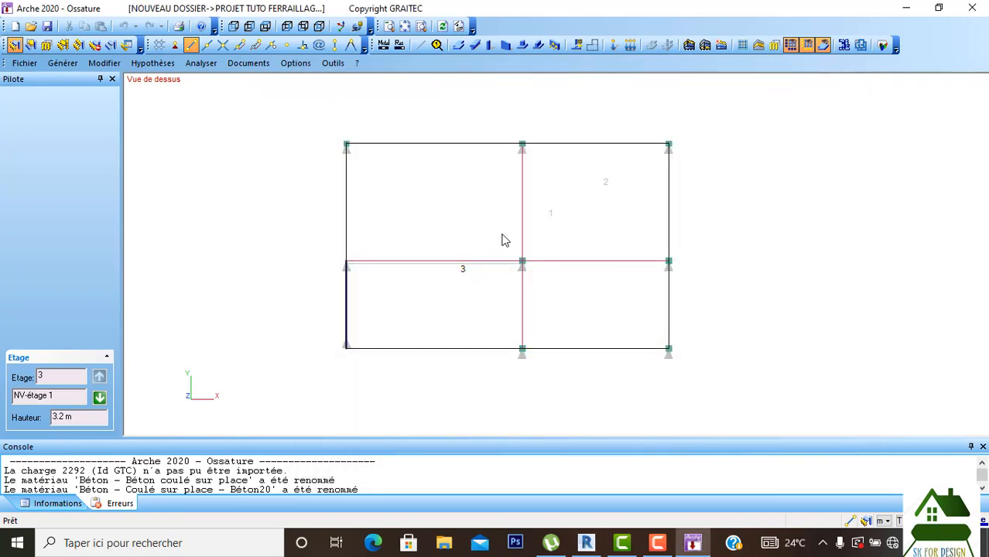
# Select the upper central beam along Y on storey 3 and inspect its loading, cross-section and properties.
pyautogui.click(523, 211)
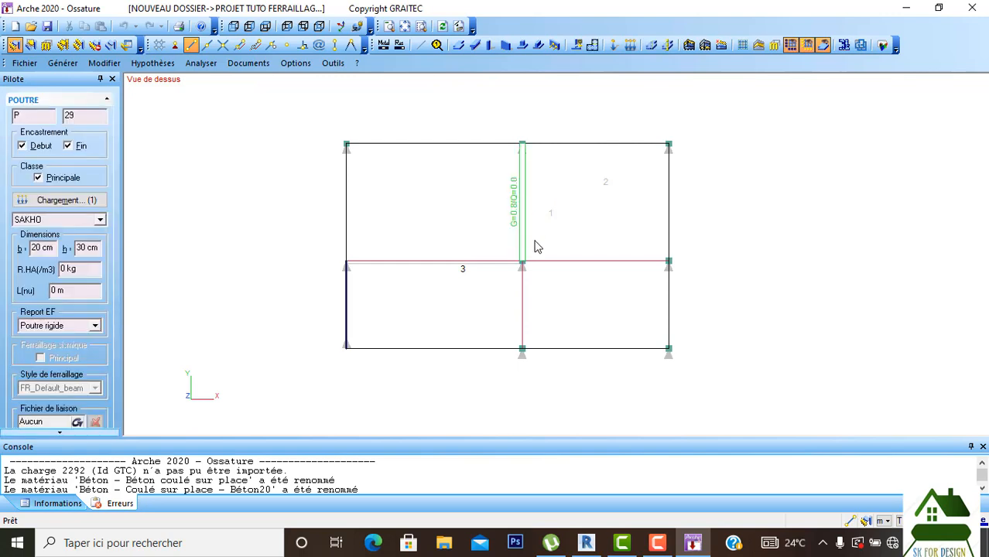
pyautogui.click(522, 325)
pyautogui.scroll(1, 521, 321)
pyautogui.click(522, 320)
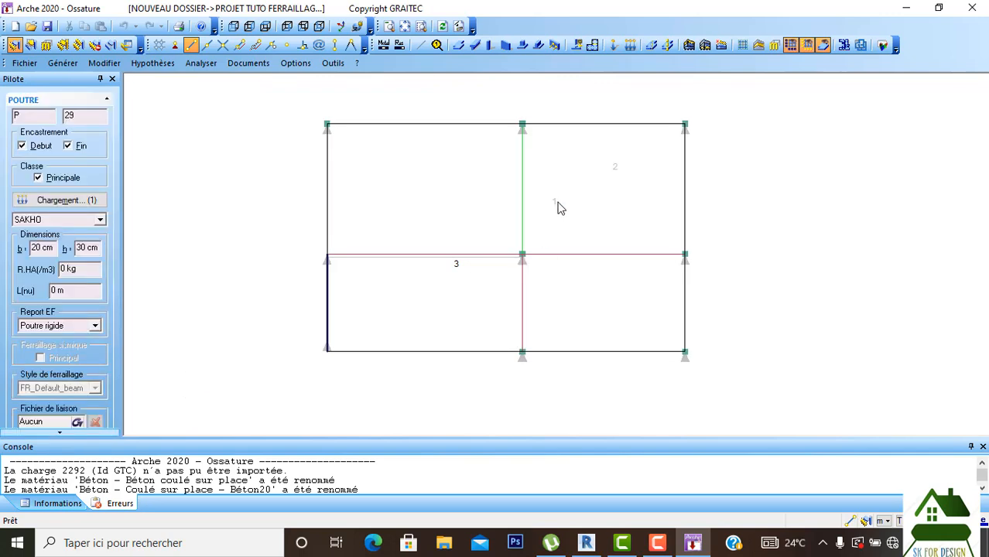
pyautogui.moveTo(524, 124); pyautogui.dragTo(526, 149, button='middle')
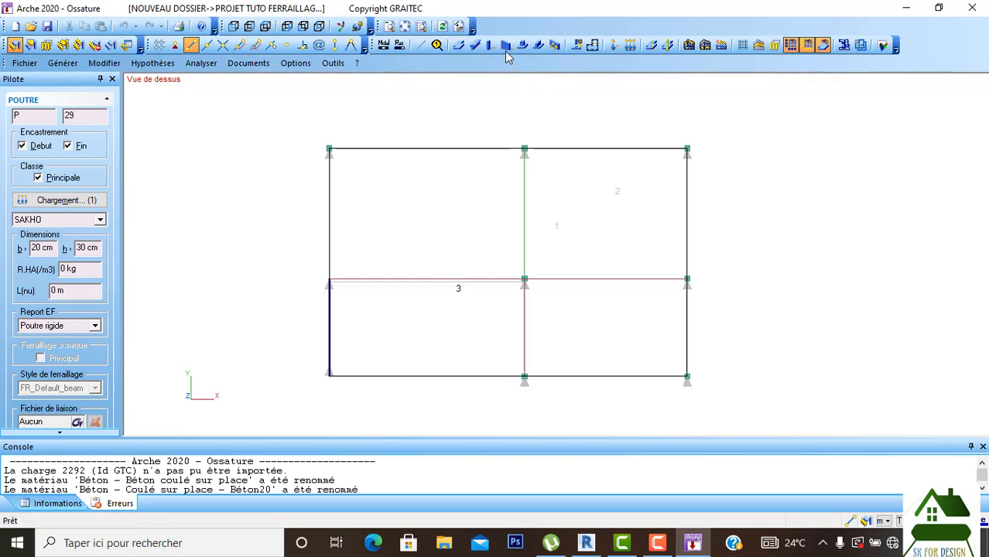
# Try to generate automatic footings with the central beam still selected, and check the structure in the realistic 3D rendering.
pyautogui.click(577, 45)
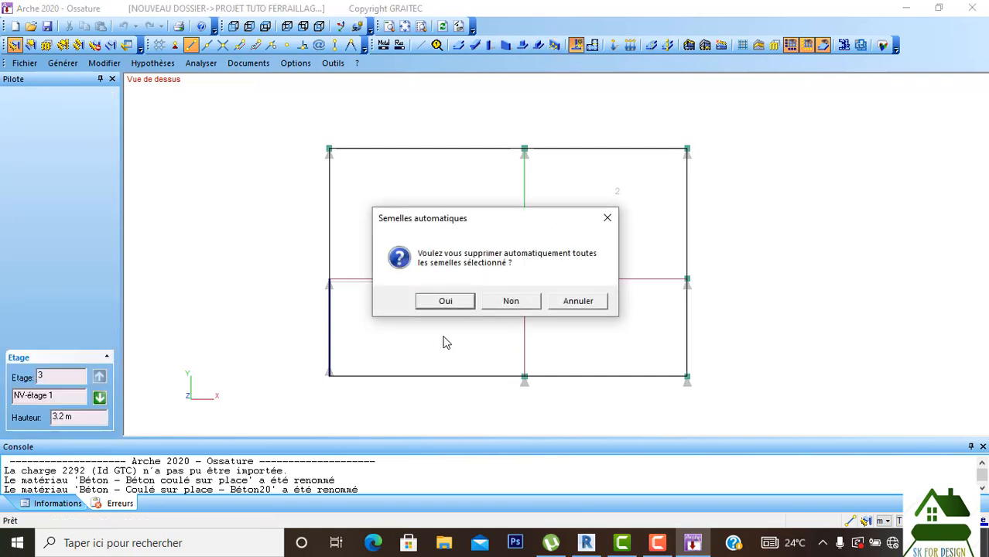
pyautogui.click(453, 301)
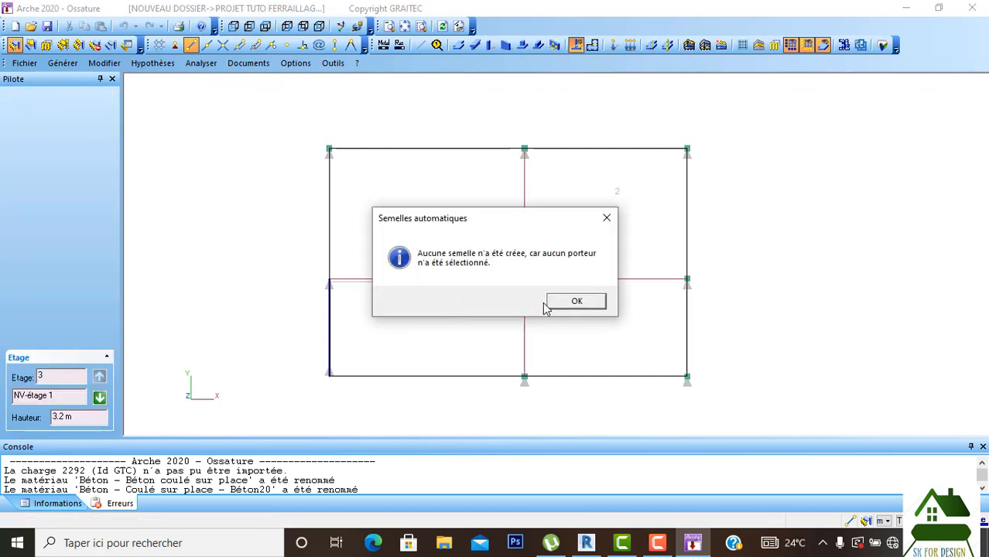
pyautogui.click(571, 301)
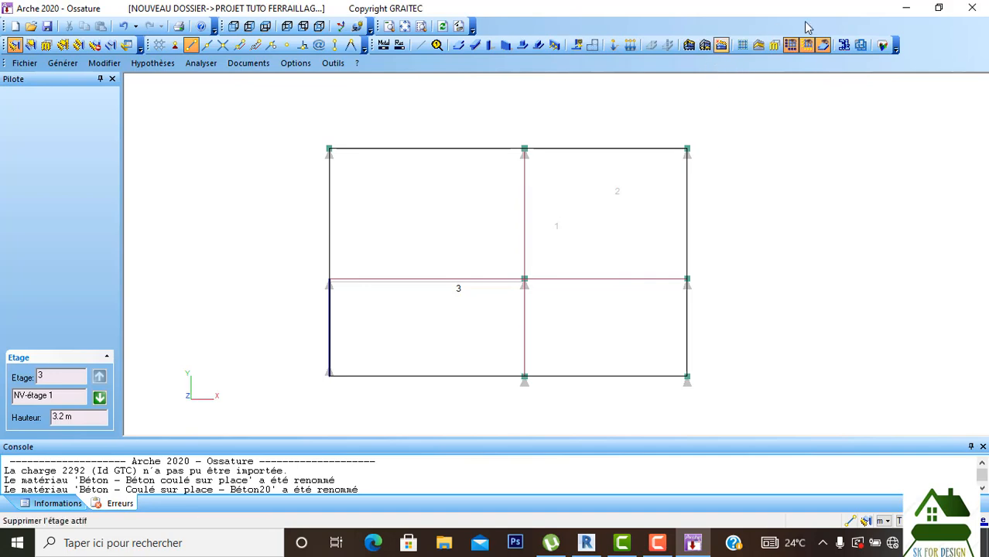
pyautogui.click(882, 45)
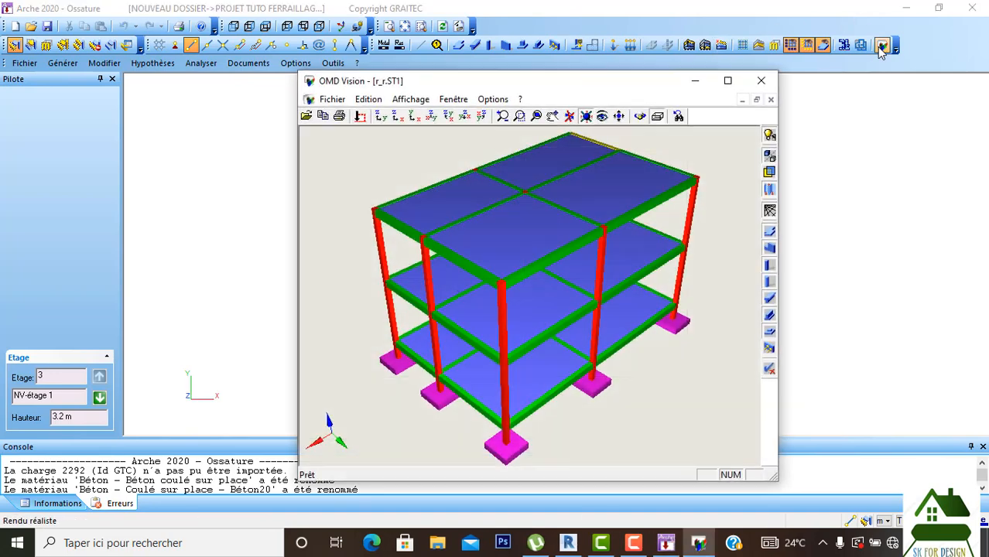
pyautogui.click(761, 81)
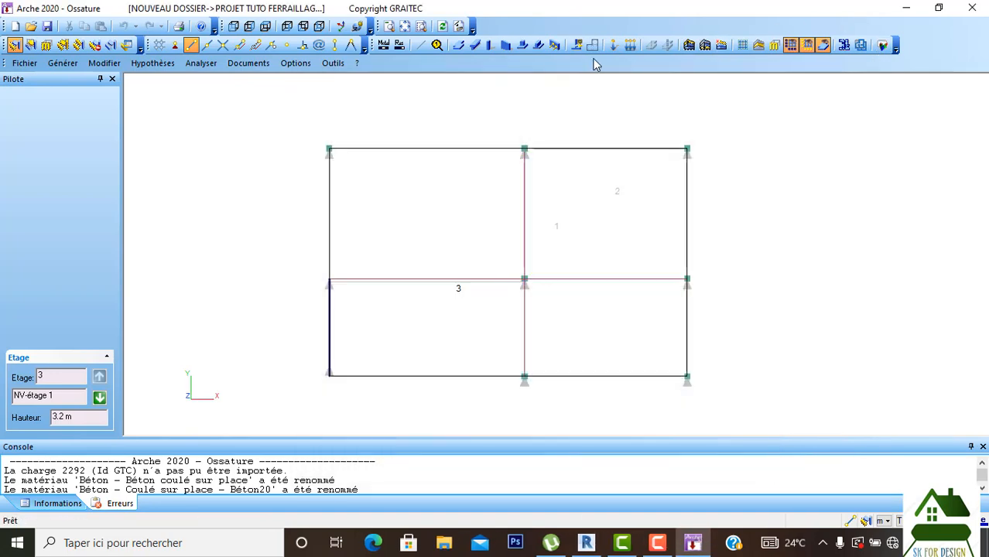
# Generate automatic footings for storey 1 with nothing selected, replacing the existing ones, and check the structure in the realistic 3D rendering.
pyautogui.click(576, 44)
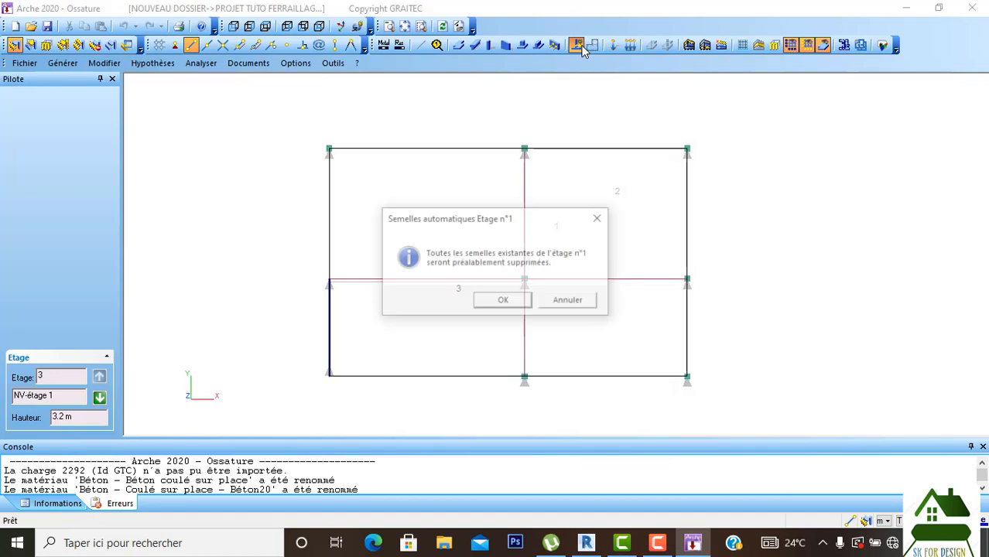
pyautogui.click(503, 300)
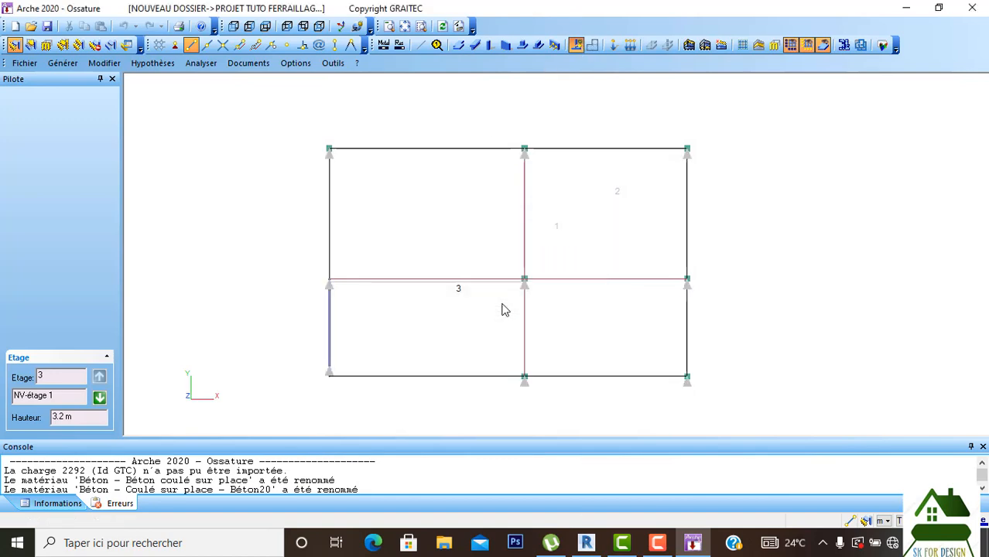
pyautogui.click(882, 44)
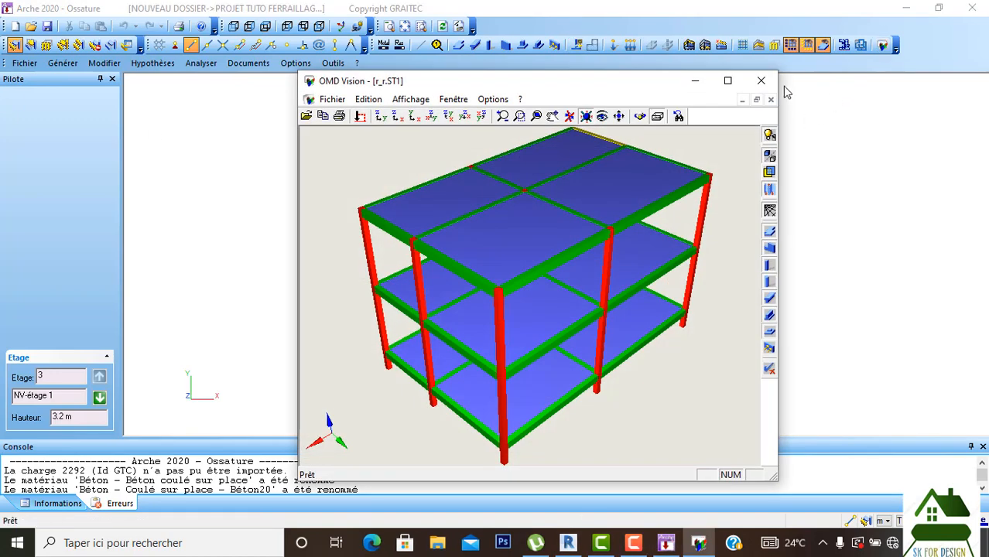
pyautogui.click(761, 81)
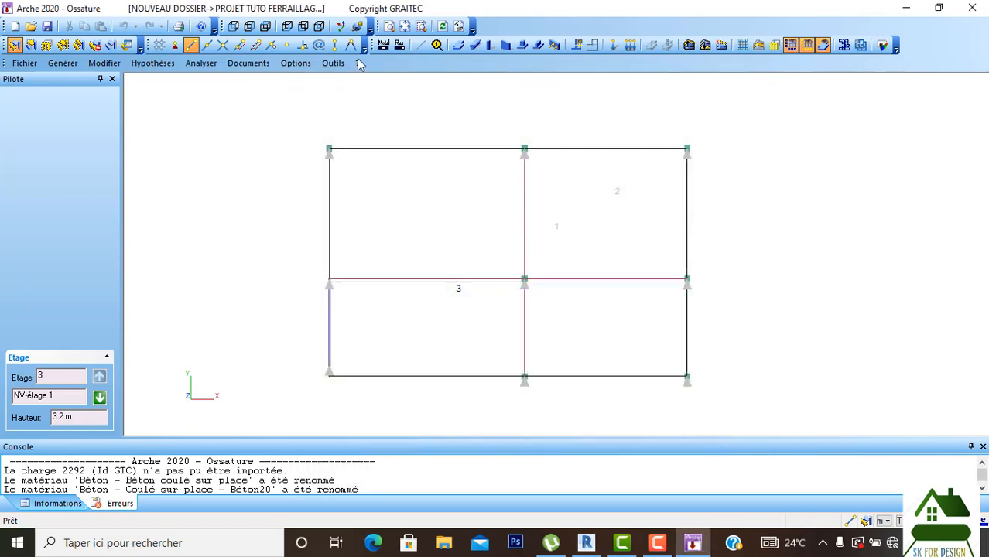
# Run the structure verification and model the structure with the Modéliser command, acknowledging both check reports.
pyautogui.click(201, 64)
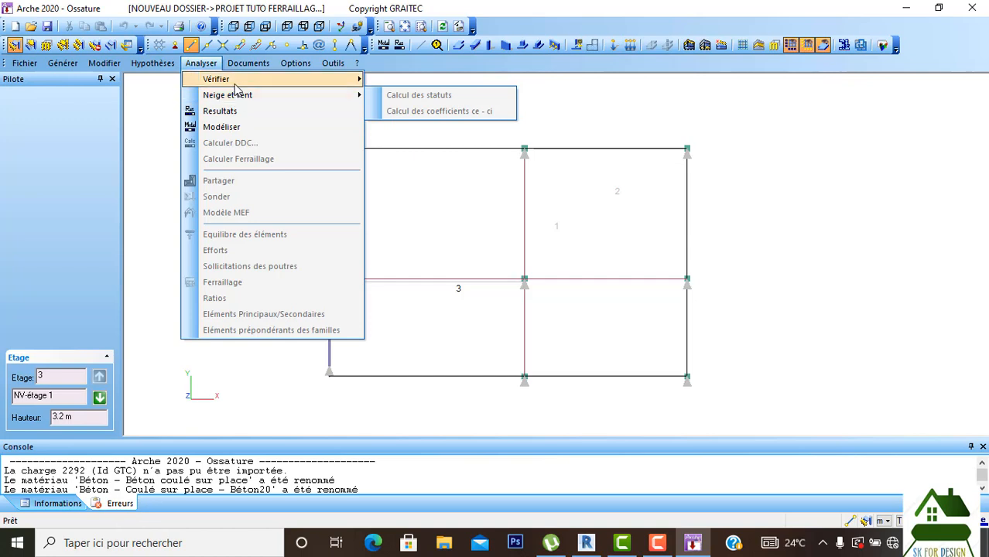
pyautogui.moveTo(236, 88)
pyautogui.click(422, 80)
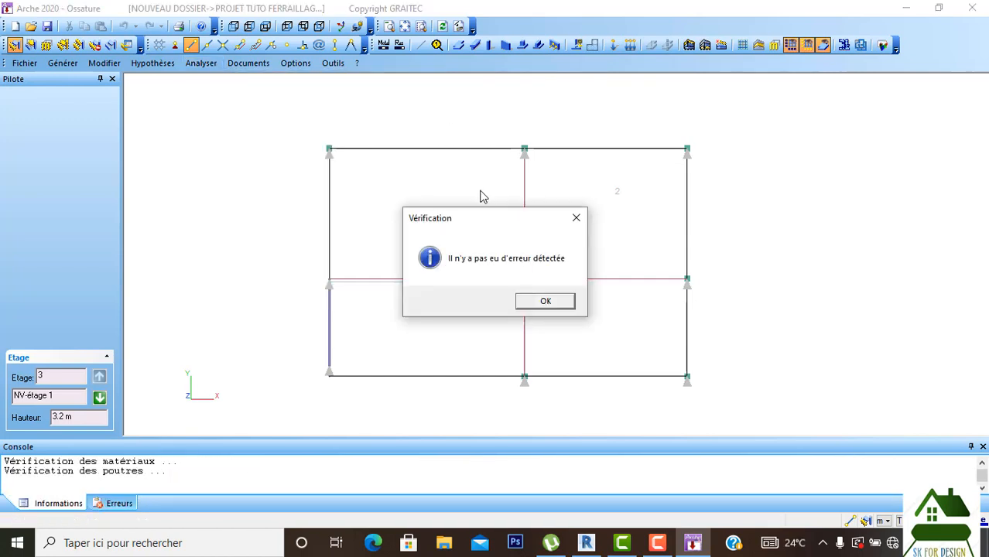
pyautogui.click(545, 301)
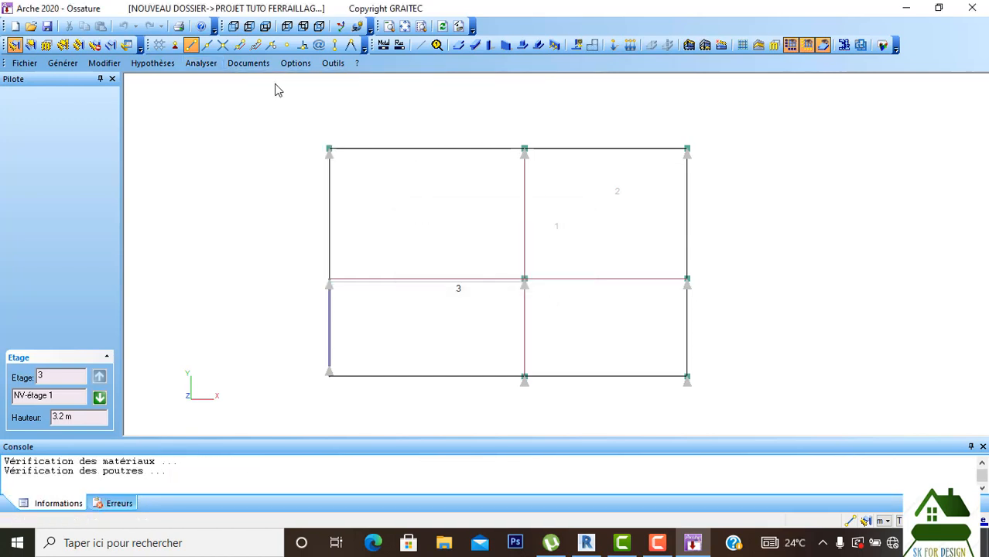
pyautogui.click(202, 64)
pyautogui.click(215, 124)
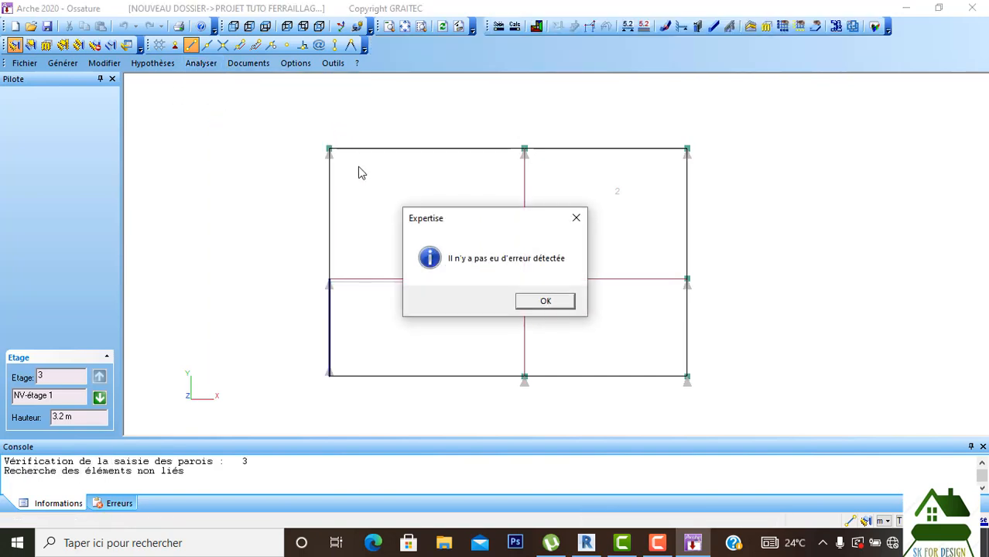
pyautogui.click(552, 304)
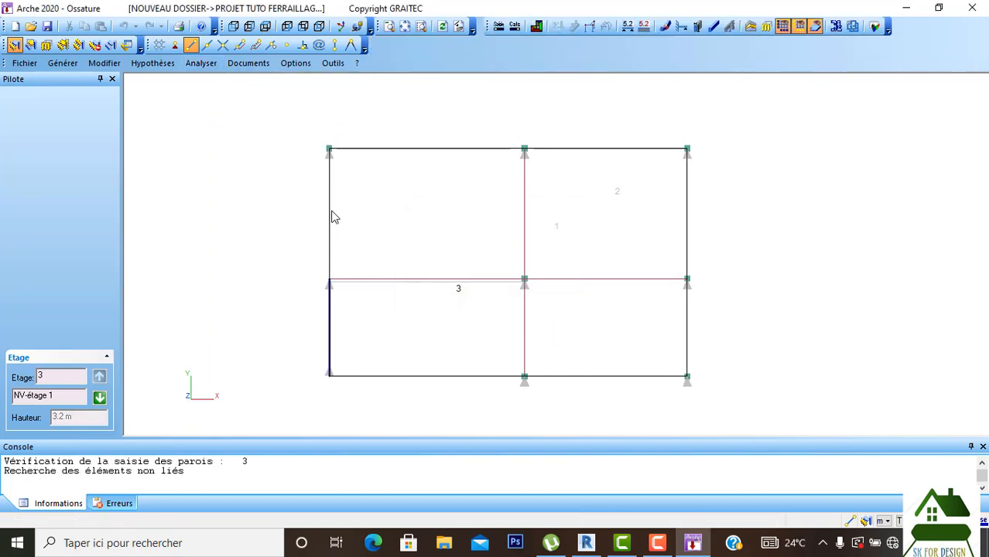
# Run the DDC load descent calculation, quitting the licence assistant and dismissing the finite element analysis dialogs for the slabs of all three storeys.
pyautogui.click(201, 62)
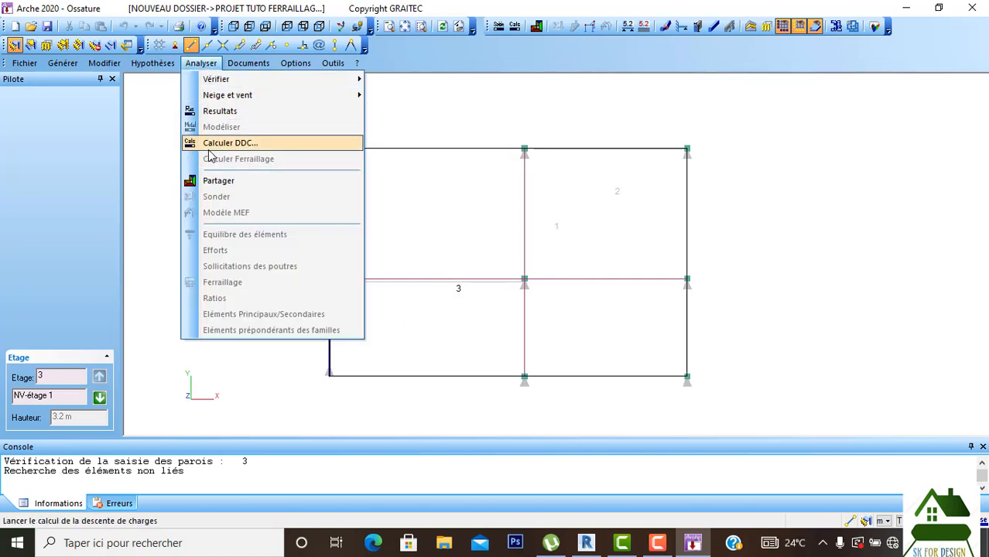
pyautogui.click(208, 151)
pyautogui.click(558, 304)
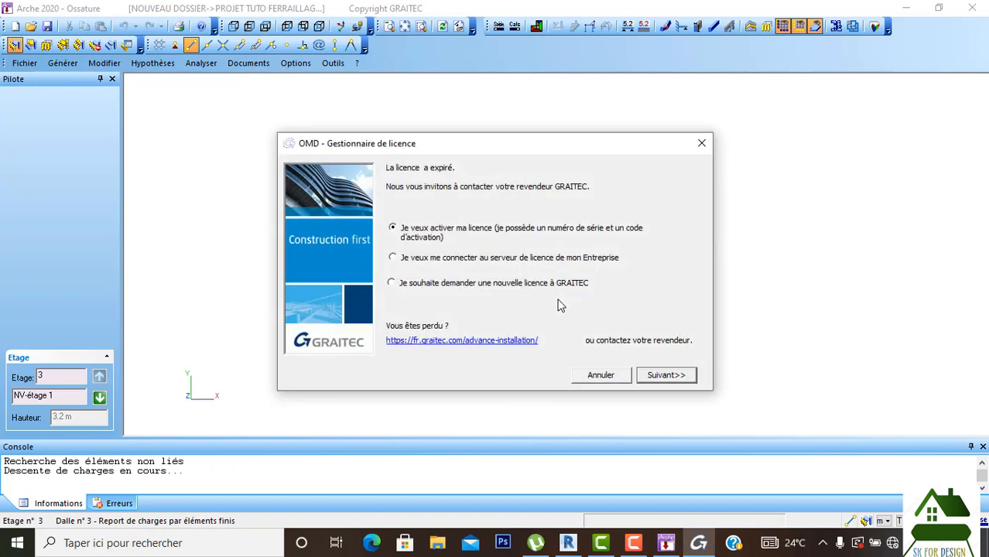
pyautogui.click(599, 377)
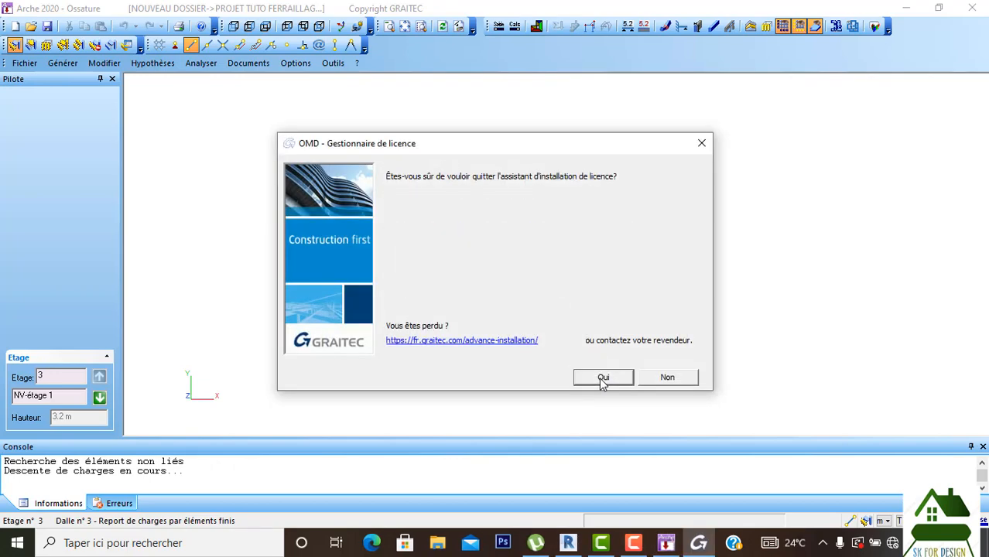
pyautogui.click(600, 379)
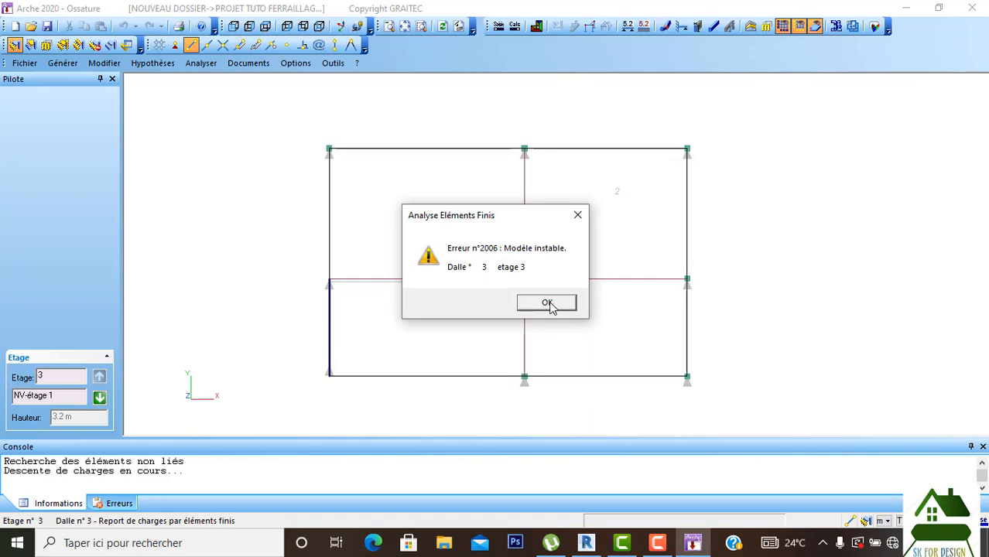
pyautogui.click(548, 305)
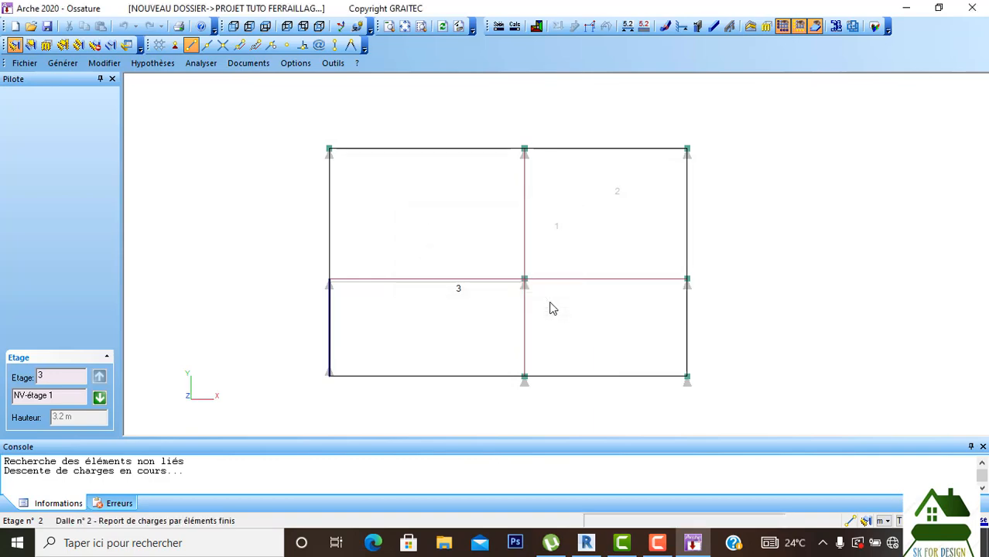
pyautogui.click(588, 376)
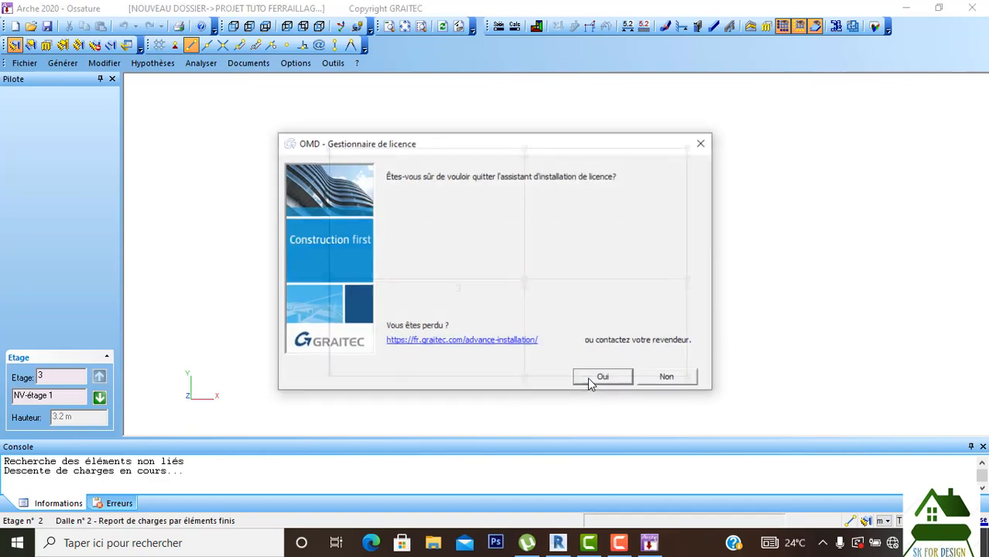
pyautogui.click(602, 377)
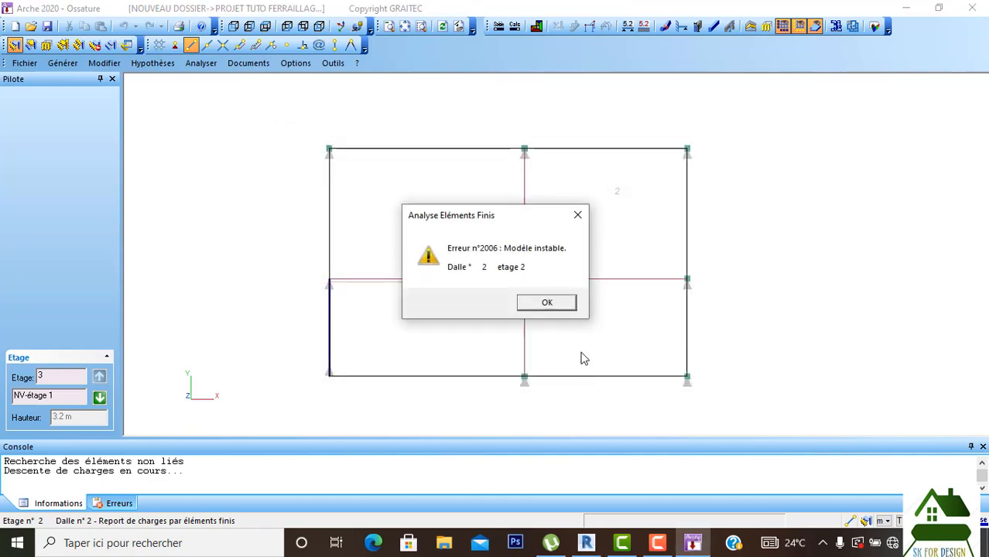
pyautogui.click(554, 305)
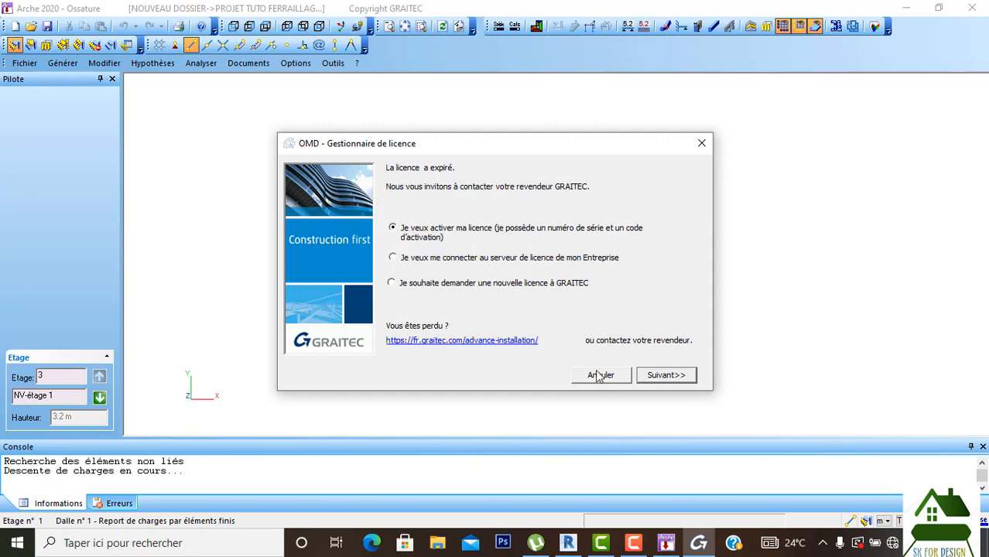
pyautogui.click(600, 373)
pyautogui.click(601, 375)
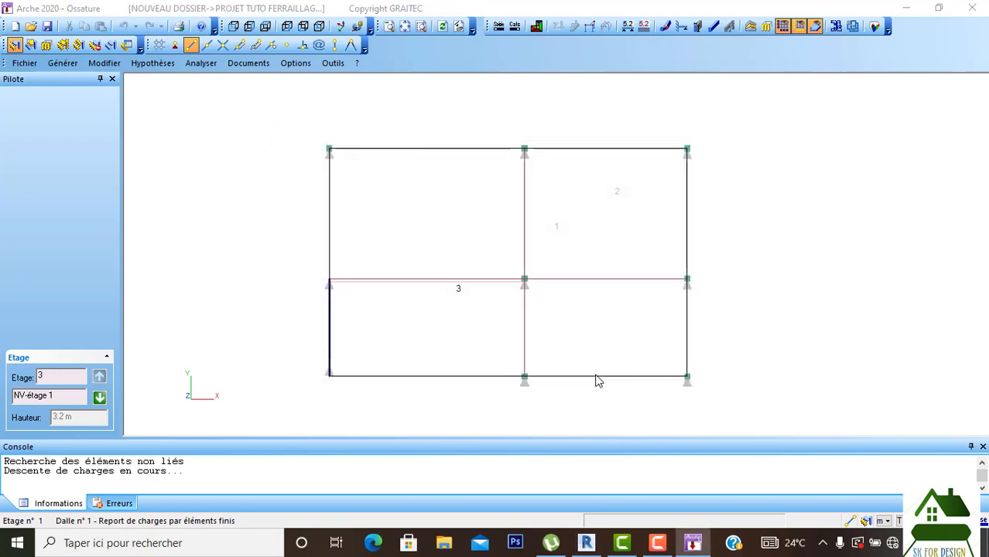
pyautogui.click(547, 302)
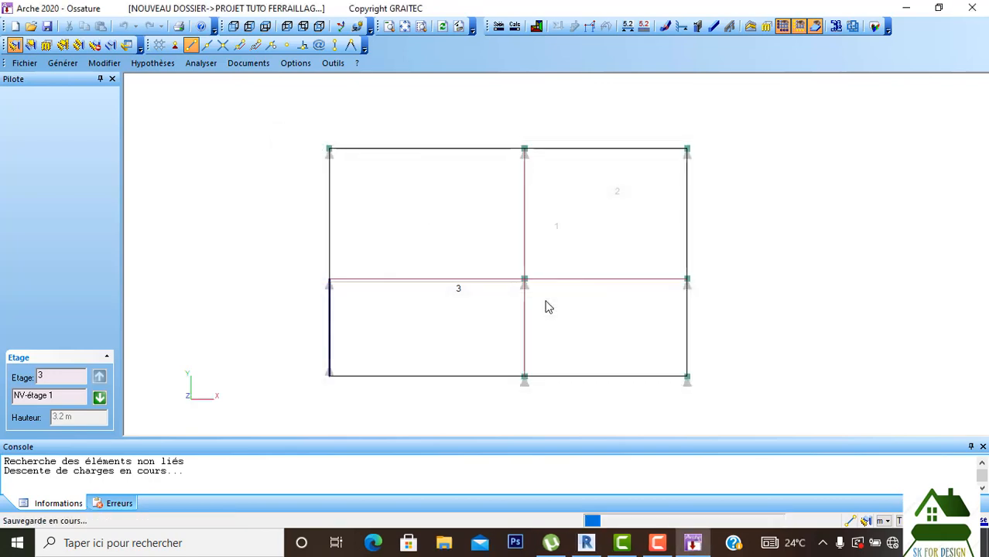
pyautogui.click(593, 304)
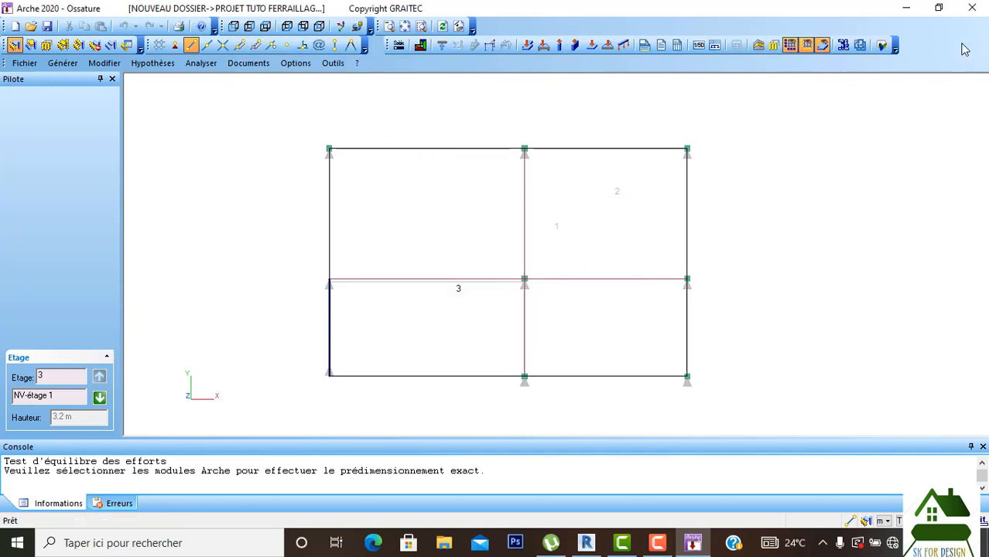
# Inspect the calculated structure and its footings from a lower angle in the realistic 3D rendering.
pyautogui.click(883, 45)
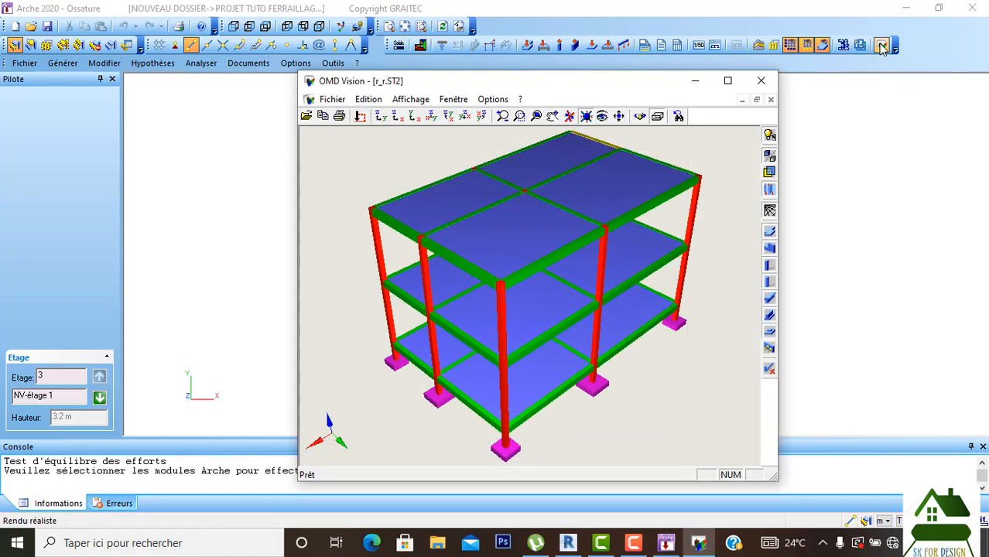
pyautogui.moveTo(642, 362); pyautogui.dragTo(685, 348)
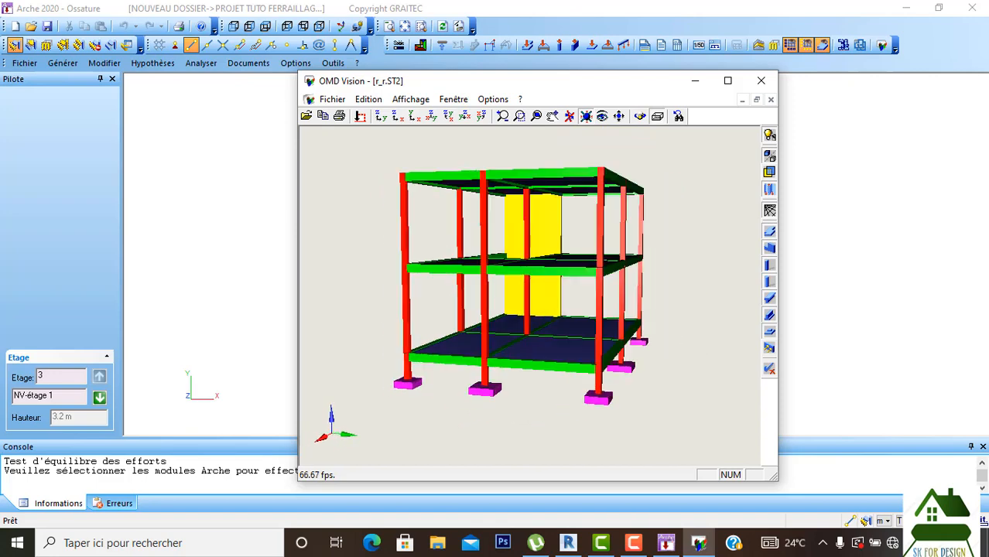
# Orbit the 3D rendering of the structure to view it from another side, and close the viewer.
pyautogui.moveTo(464, 310); pyautogui.dragTo(844, 205)
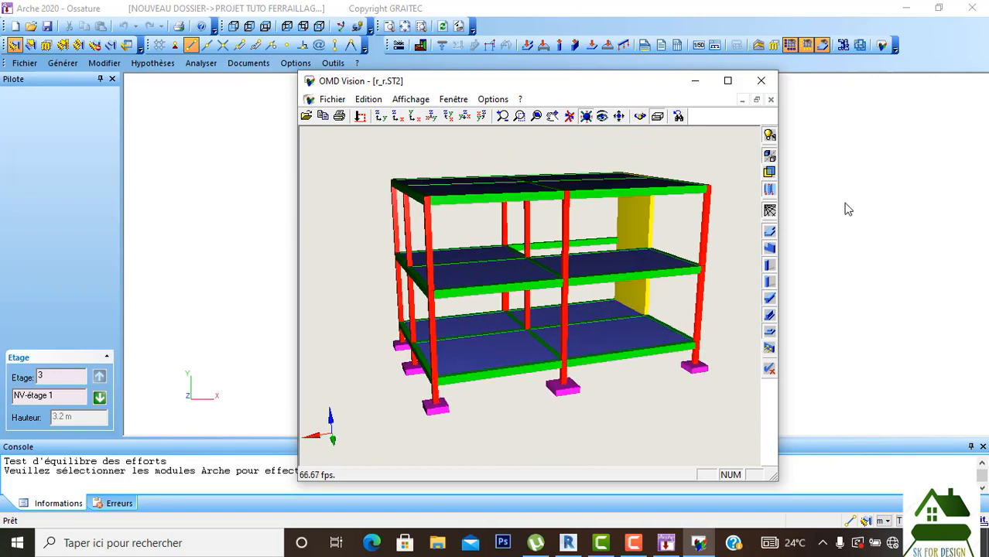
pyautogui.click(761, 82)
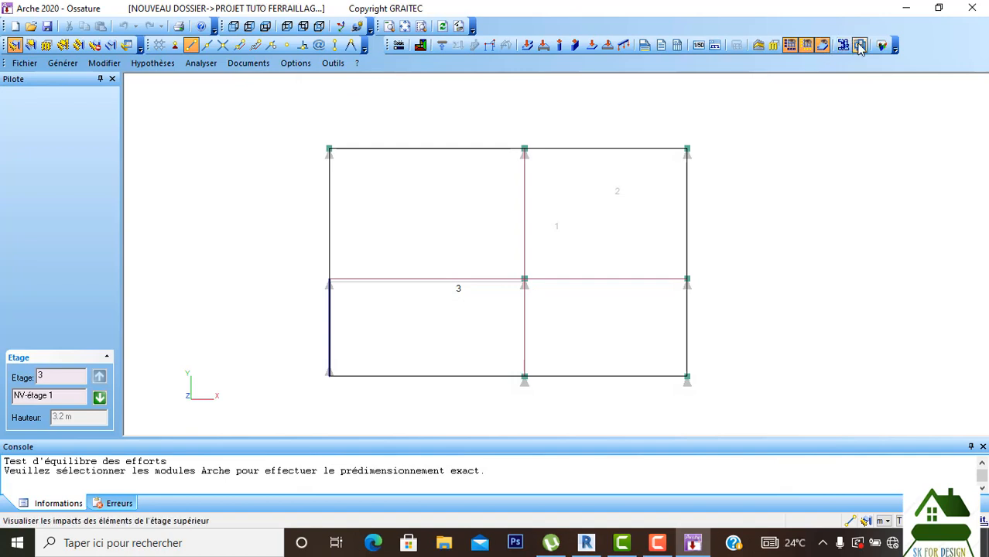
# Go down to storey 1 (Fondations) and show the impacts of the elements of the storey above.
pyautogui.click(860, 45)
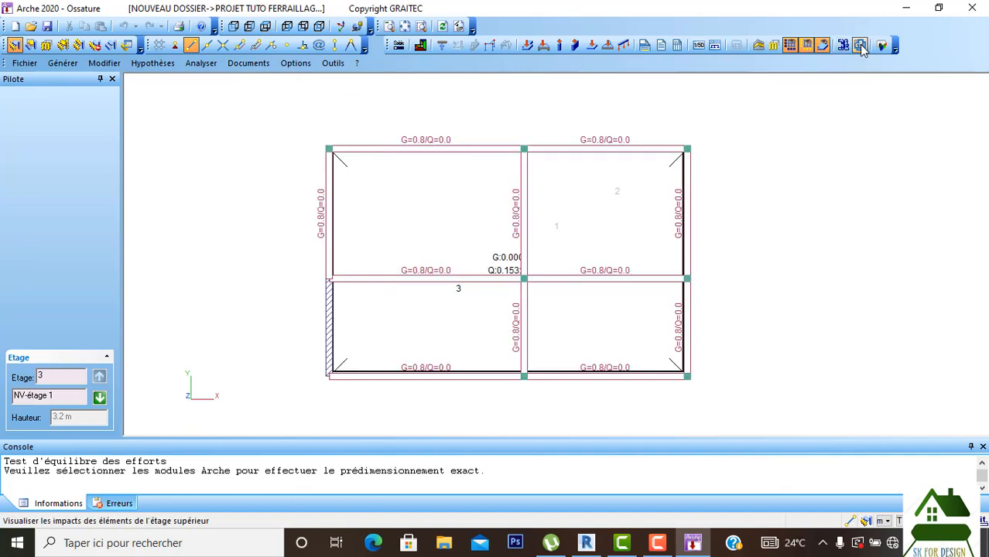
pyautogui.click(99, 397)
pyautogui.click(99, 397)
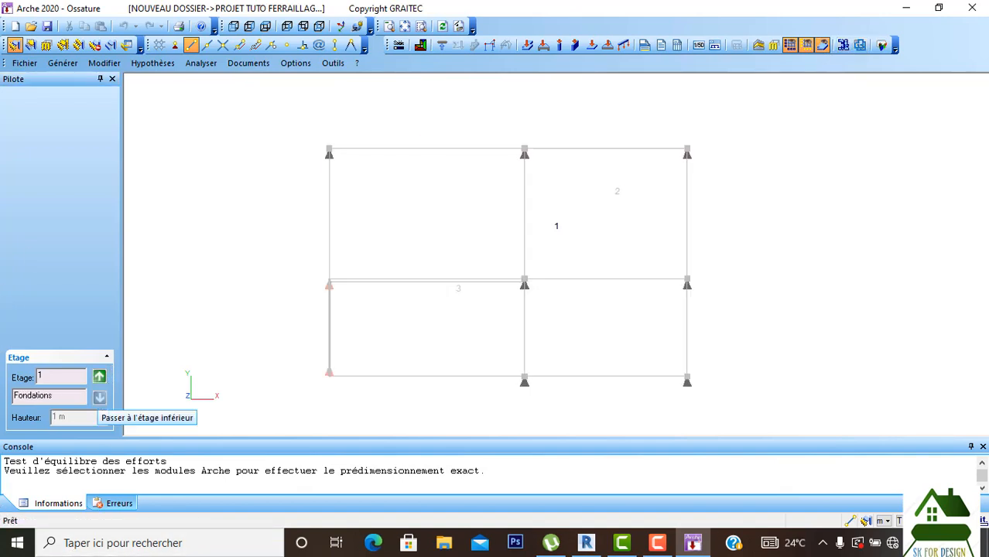
pyautogui.click(881, 45)
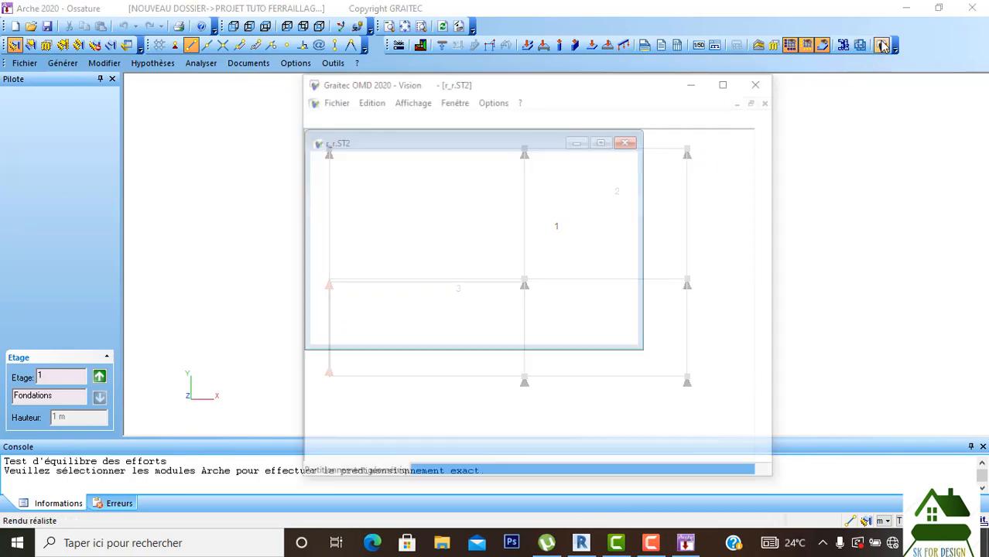
pyautogui.click(759, 80)
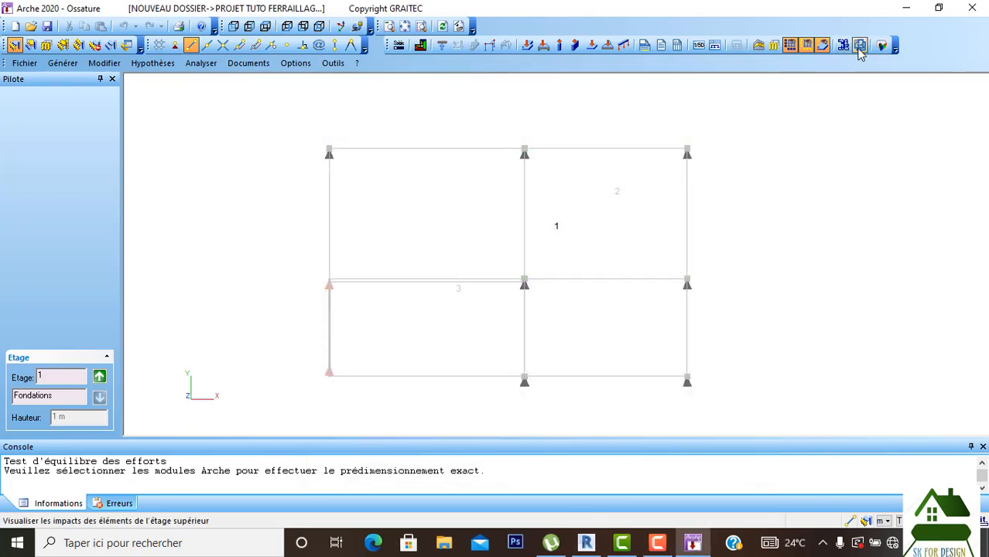
pyautogui.click(859, 46)
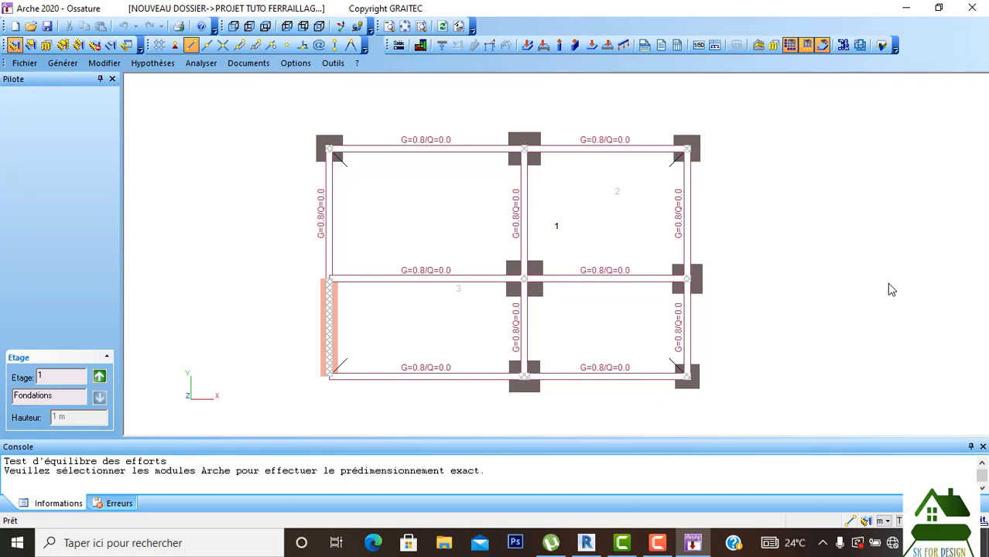
# Send the beam running from the central column to the lower middle column to the reinforcement module, and switch to Advance BIM Designers.
pyautogui.click(528, 336)
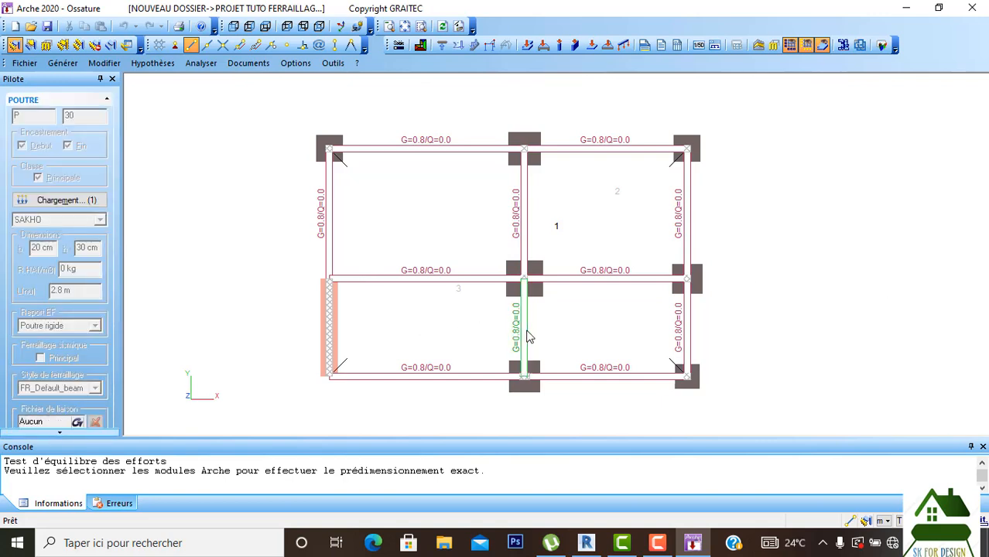
pyautogui.rightClick(528, 327)
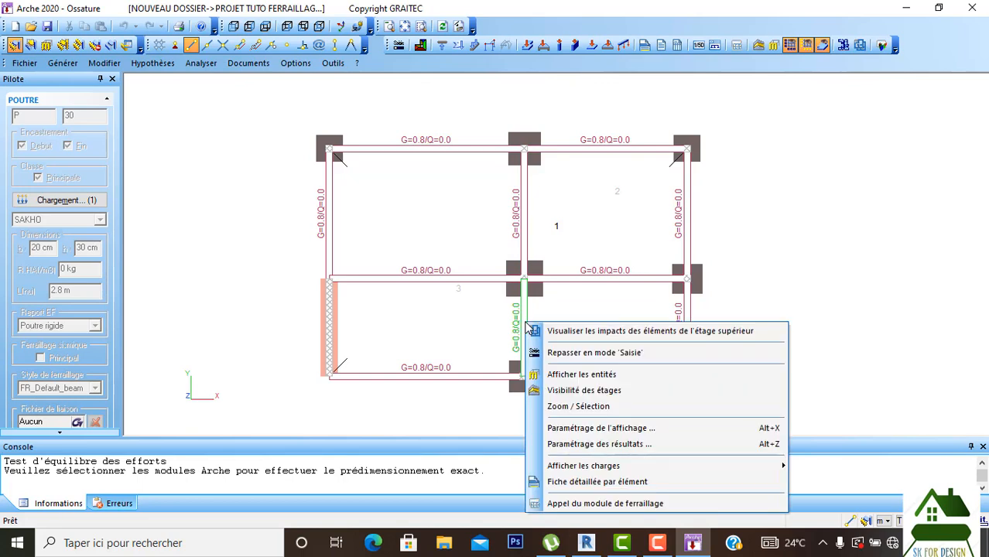
pyautogui.click(633, 504)
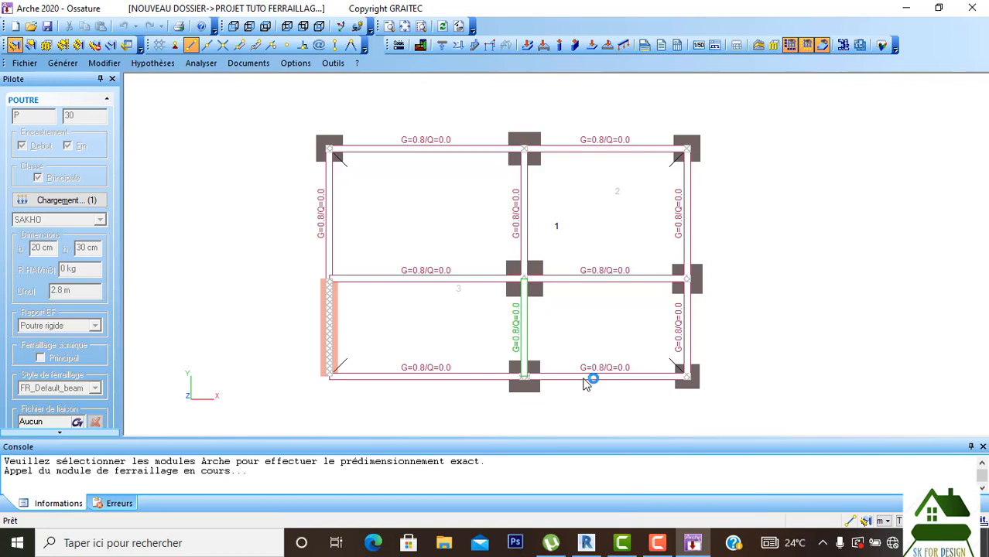
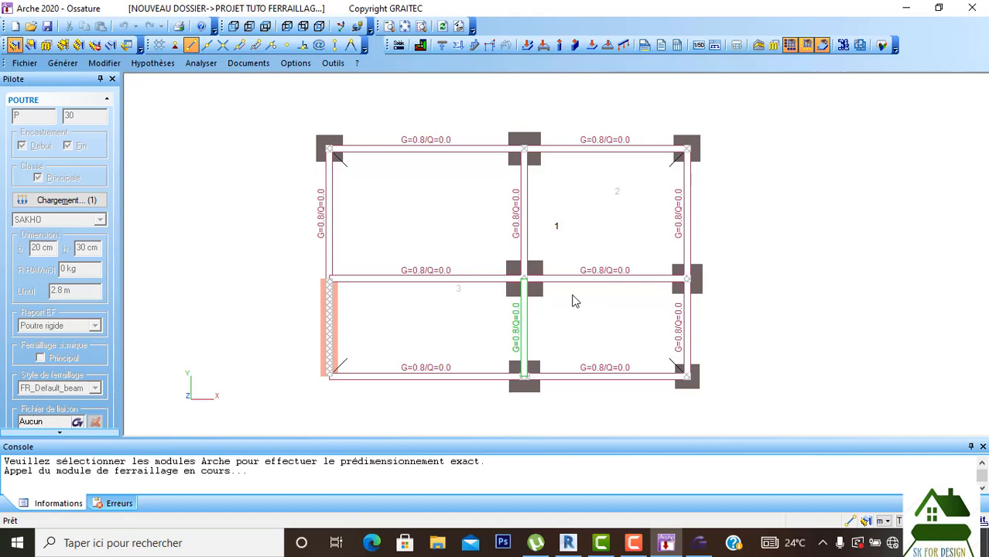
pyautogui.click(703, 542)
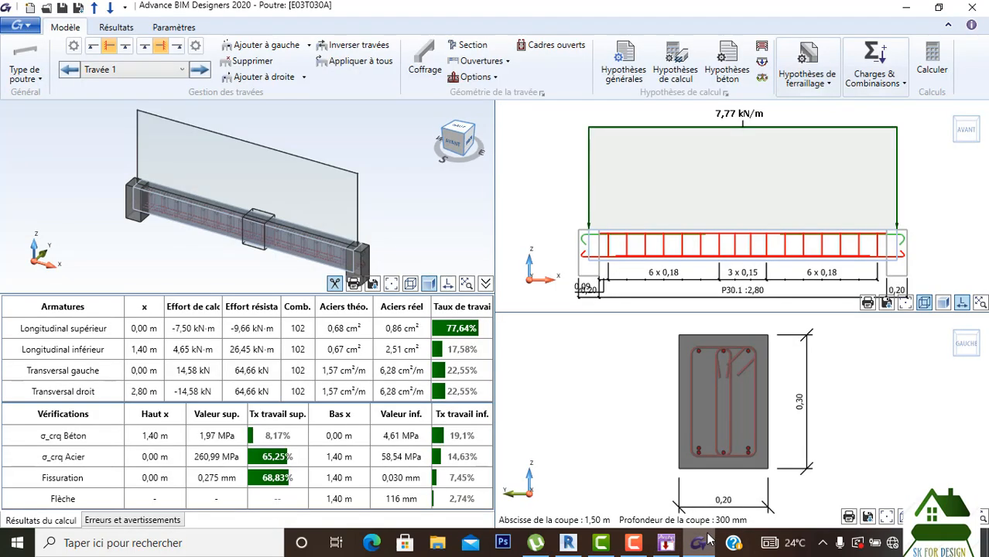
# Examine the beam's 3D model, its loaded elevation with stirrup spacing, and its cross-section with reinforcement.
pyautogui.scroll(-3, 336, 210)
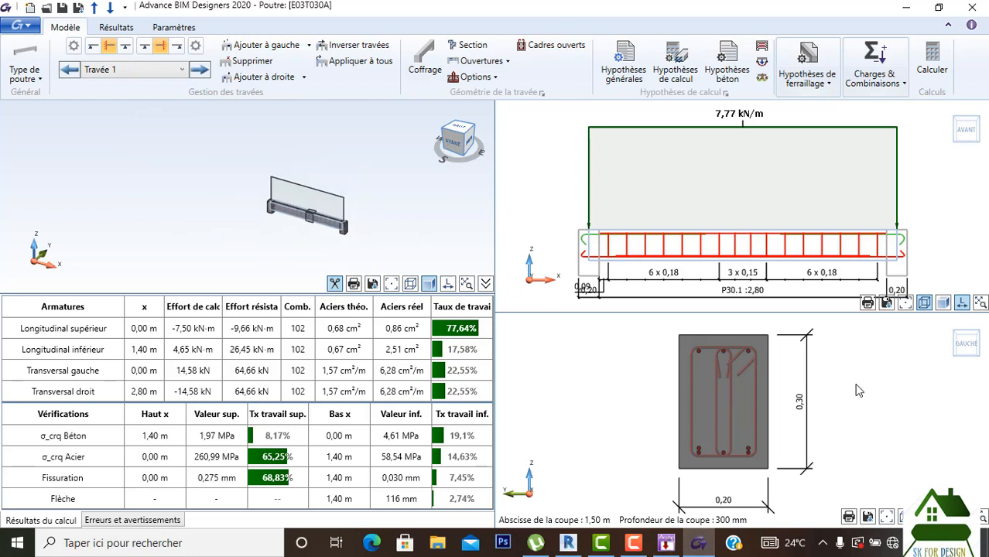
pyautogui.scroll(3, 798, 395)
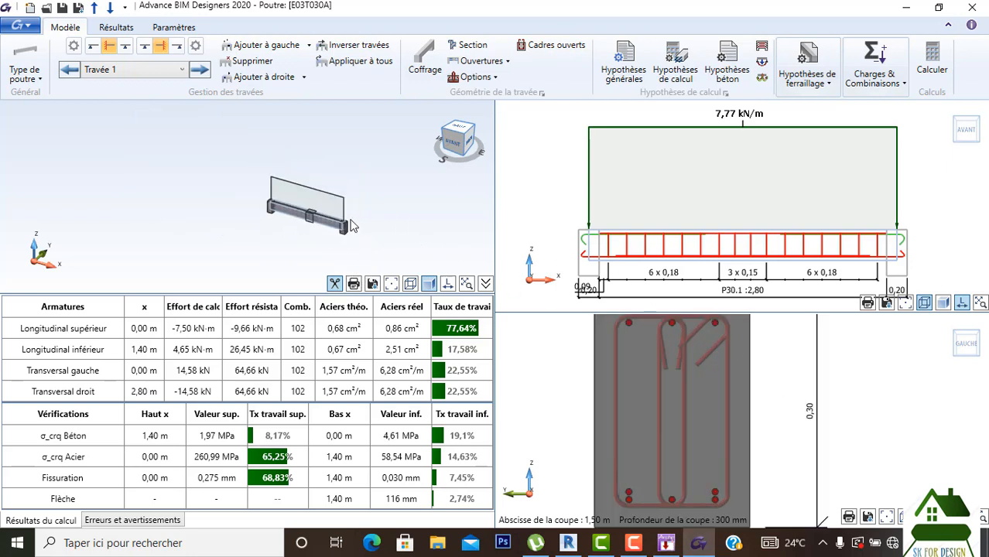
pyautogui.scroll(-2, 349, 219)
pyautogui.scroll(3, 749, 161)
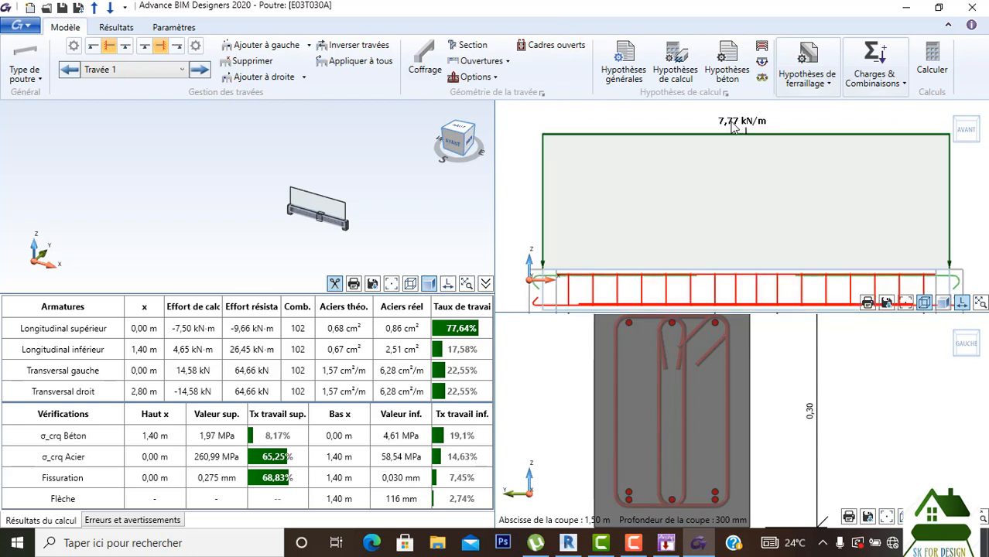
pyautogui.scroll(-2, 748, 161)
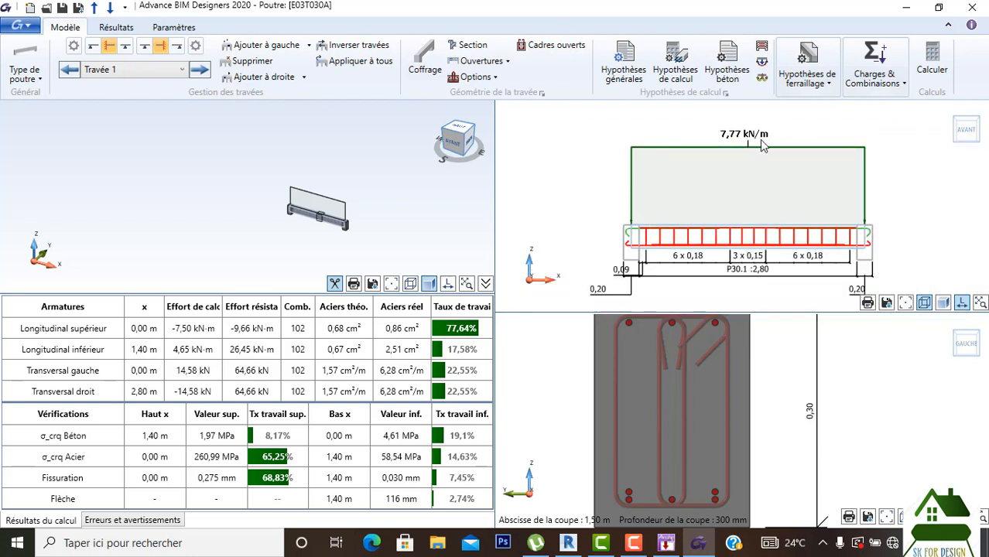
pyautogui.scroll(-3, 747, 418)
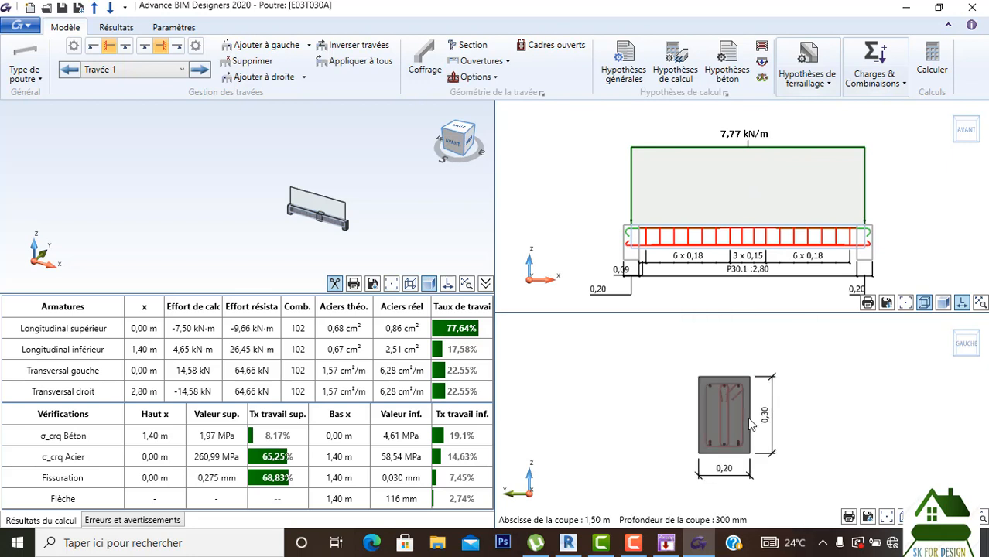
pyautogui.scroll(1, 712, 442)
pyautogui.scroll(-2, 712, 442)
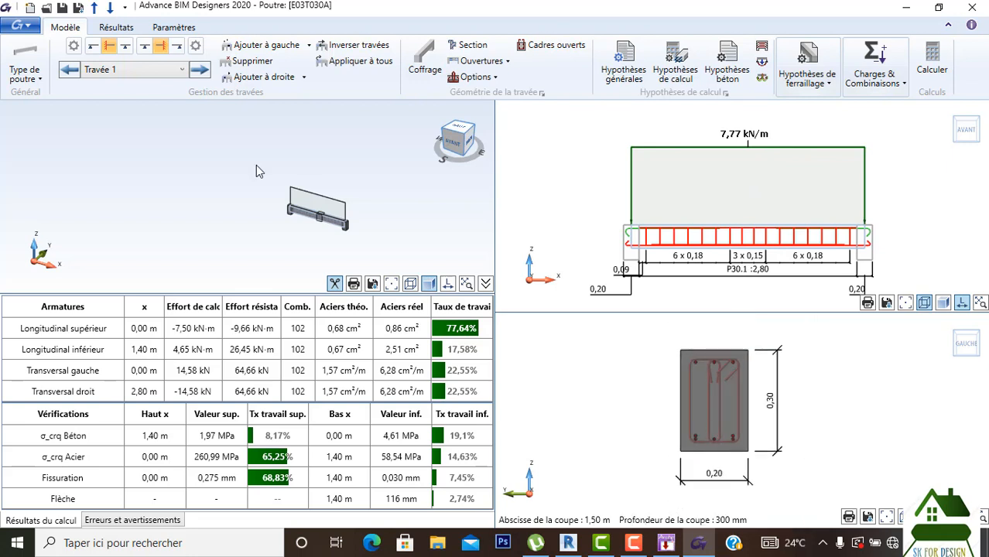
pyautogui.scroll(5, 313, 209)
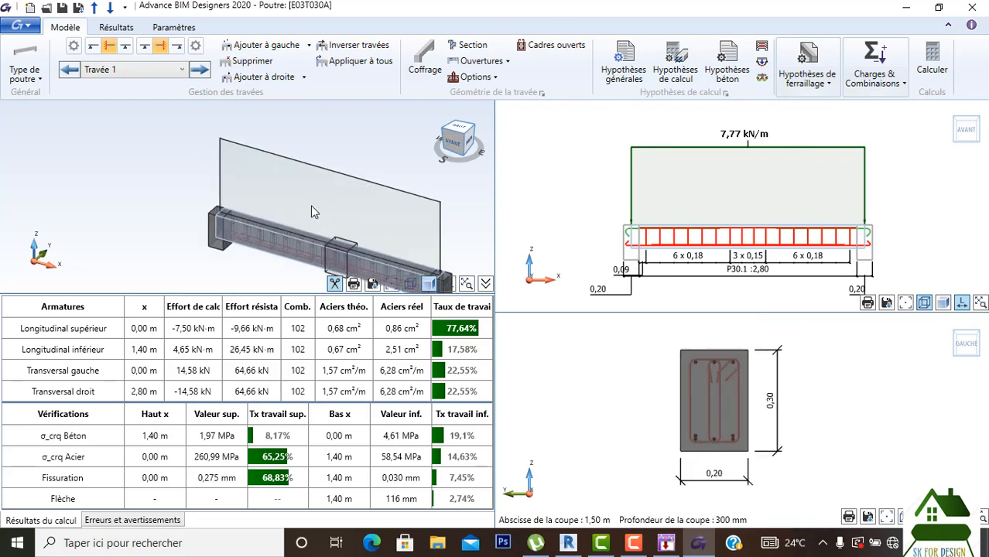
# Display the Ferraillage result diagrams and examine the longitudinal and transverse steel curves along the beam.
pyautogui.click(110, 30)
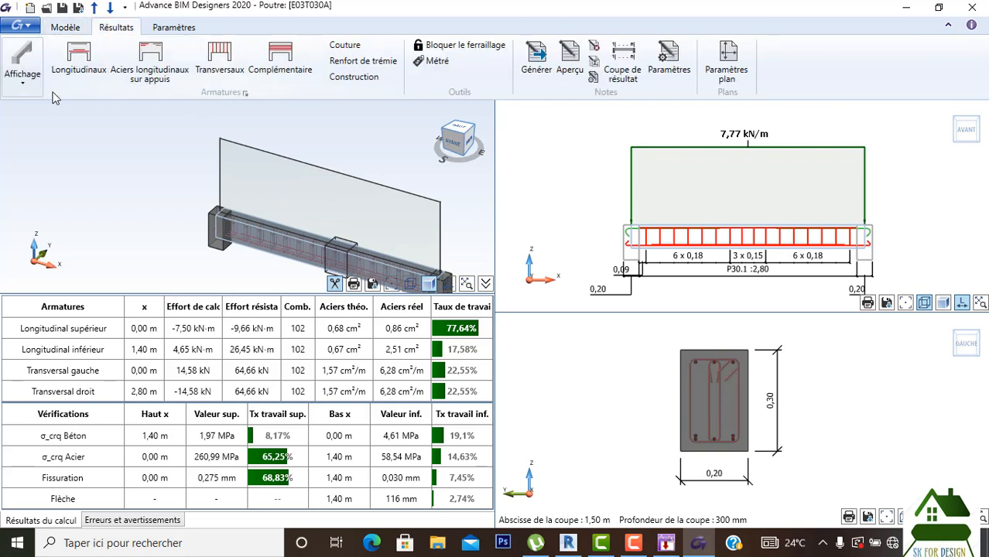
pyautogui.click(23, 87)
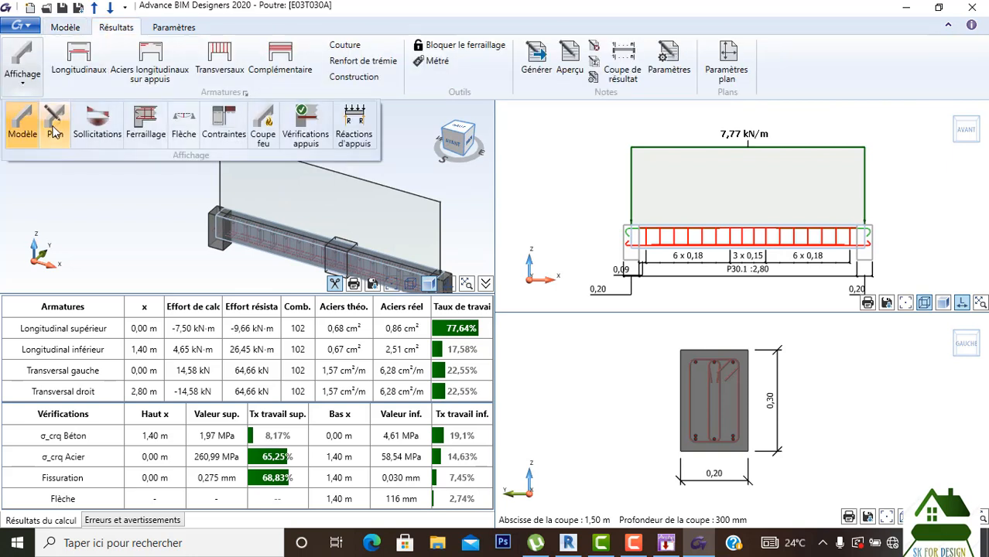
pyautogui.click(142, 136)
pyautogui.scroll(-3, 550, 301)
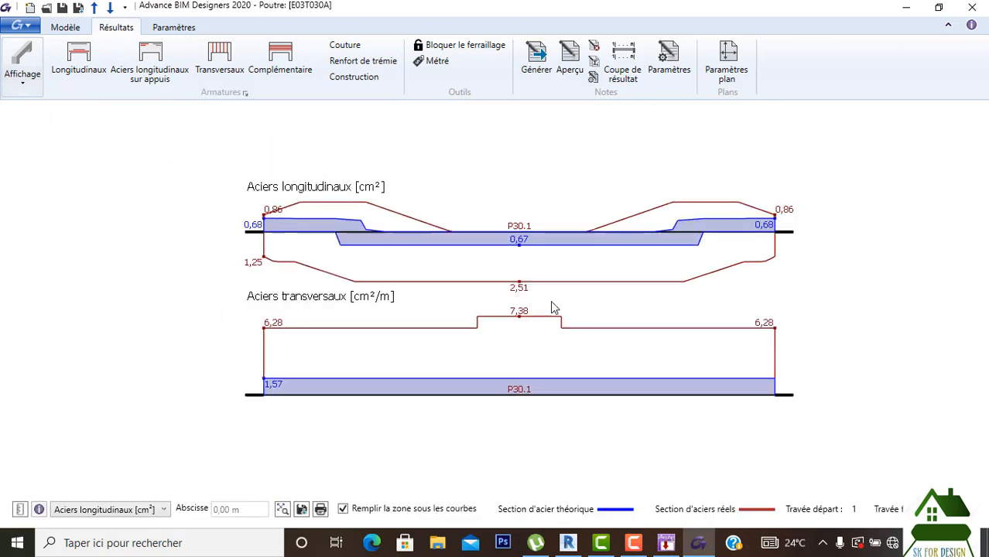
pyautogui.scroll(2, 556, 329)
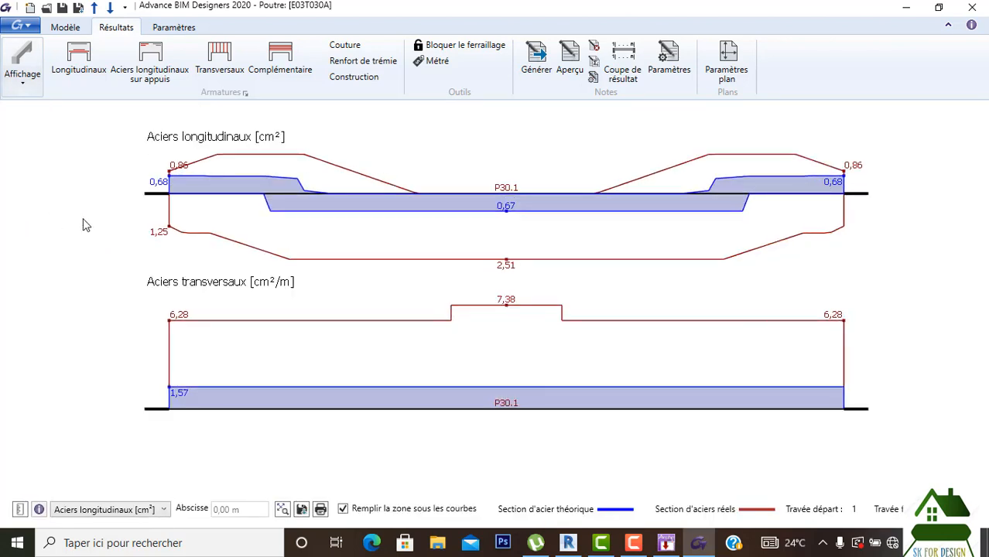
pyautogui.scroll(-4, 579, 357)
pyautogui.scroll(5, 578, 422)
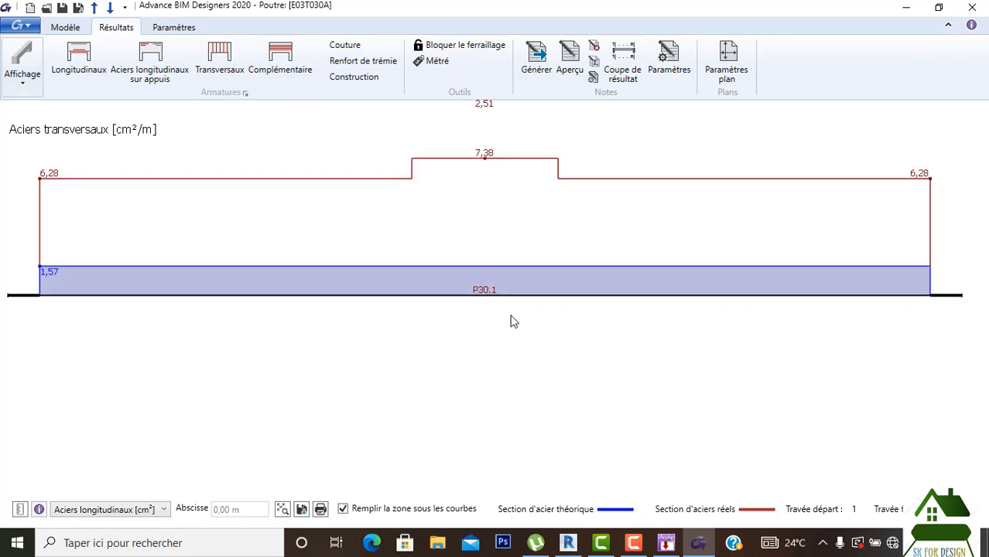
pyautogui.scroll(-5, 508, 311)
pyautogui.moveTo(482, 277); pyautogui.dragTo(480, 336, button='middle')
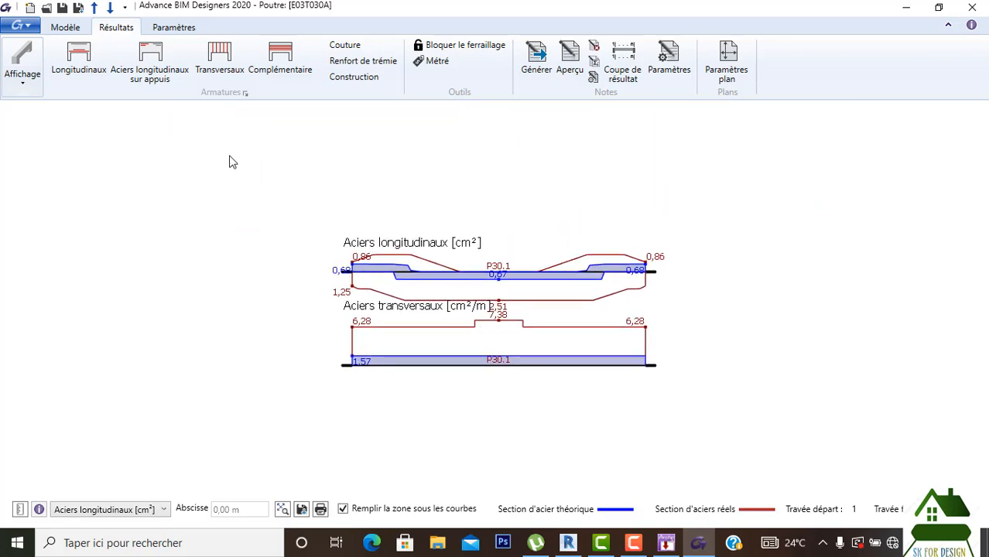
# Review the complementary reinforcement settings for sliding bars, splice bars and U-shaped strut bars at the supports, and close them unchanged.
pyautogui.click(280, 61)
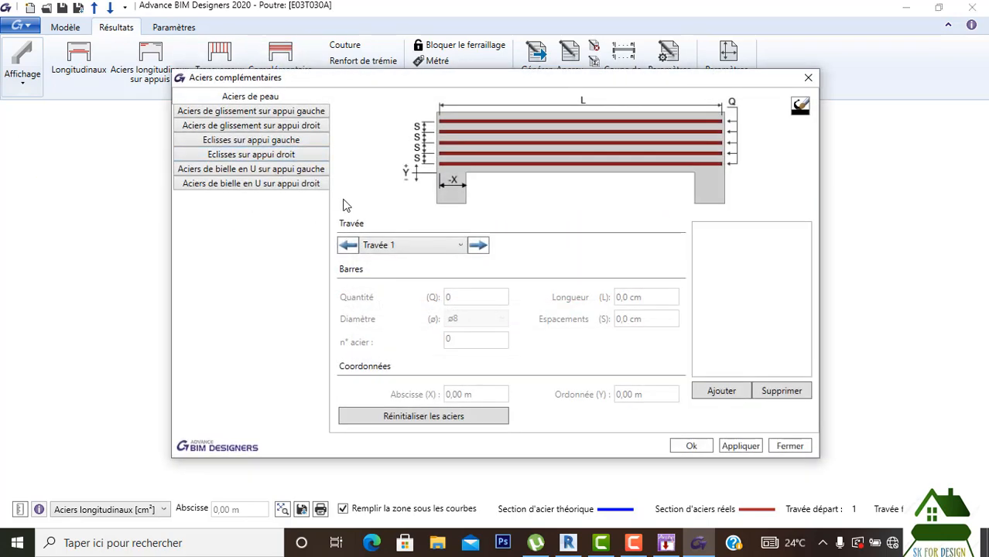
pyautogui.click(285, 113)
pyautogui.click(288, 127)
pyautogui.click(291, 141)
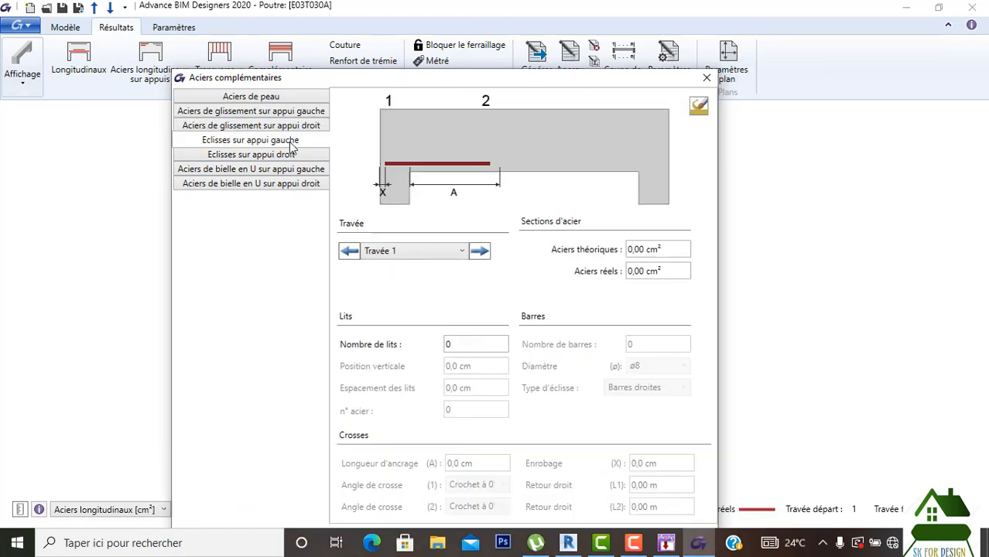
pyautogui.click(291, 169)
pyautogui.click(290, 183)
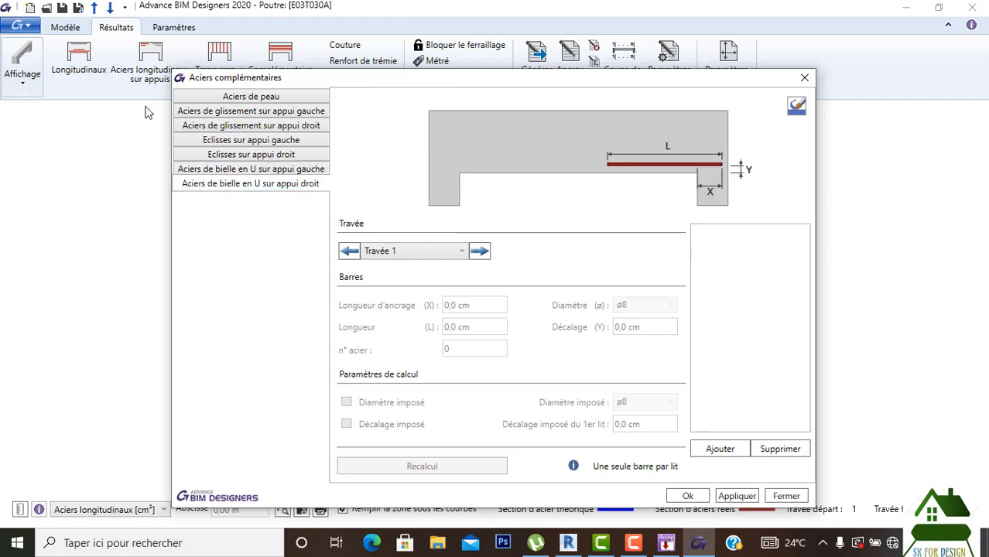
pyautogui.click(804, 78)
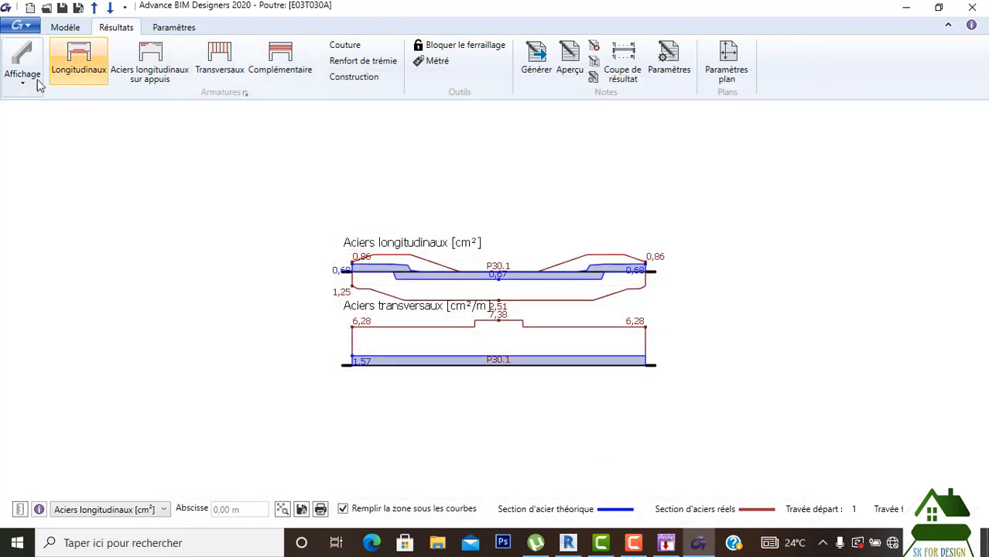
# Display the beam's reinforcement plan and examine the bar marks and stirrup layout in the elevation.
pyautogui.click(23, 85)
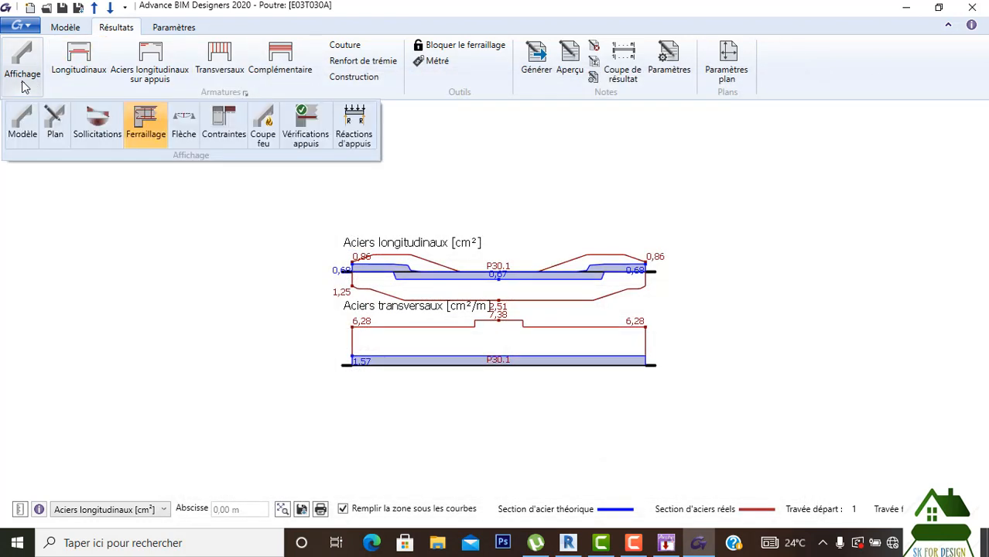
pyautogui.click(61, 124)
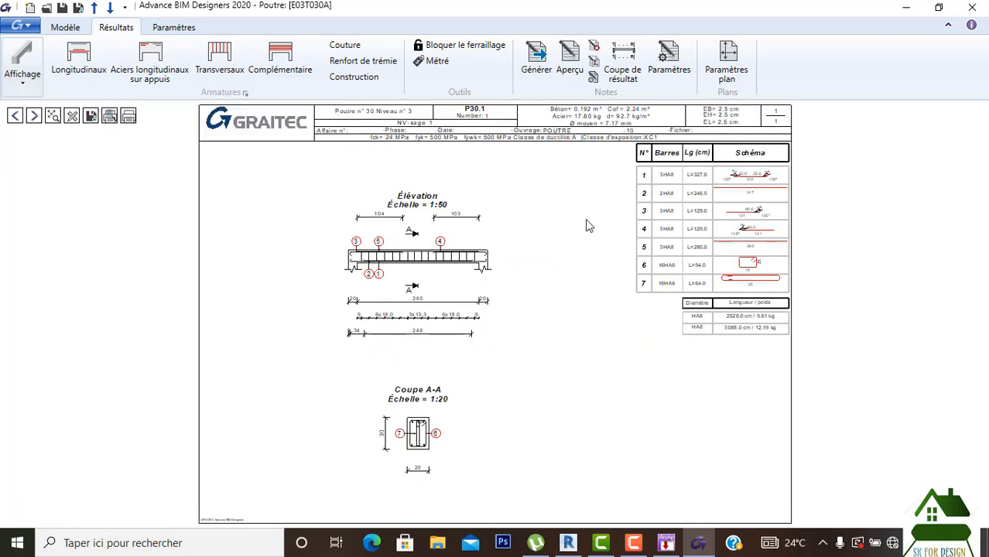
pyautogui.scroll(-3, 450, 338)
pyautogui.scroll(3, 451, 327)
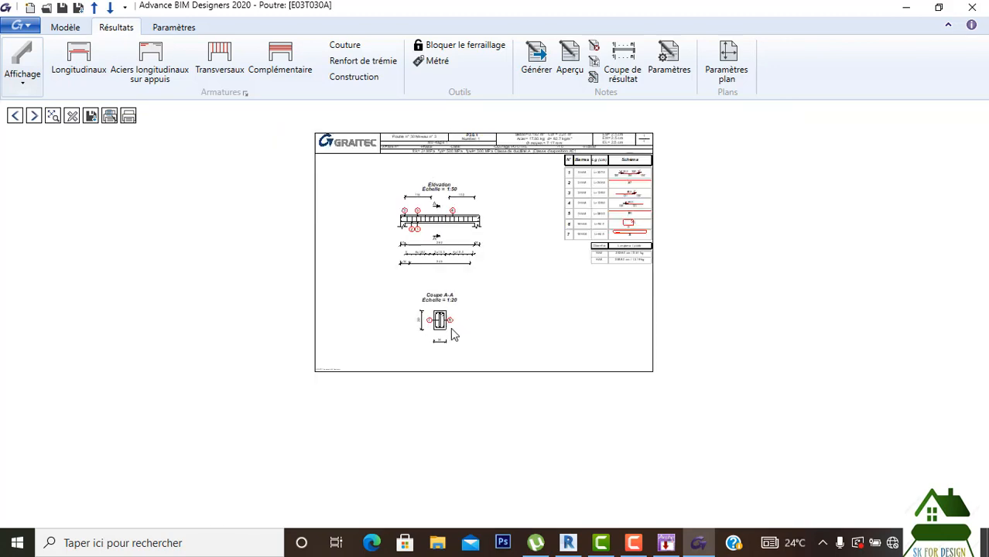
pyautogui.scroll(5, 449, 174)
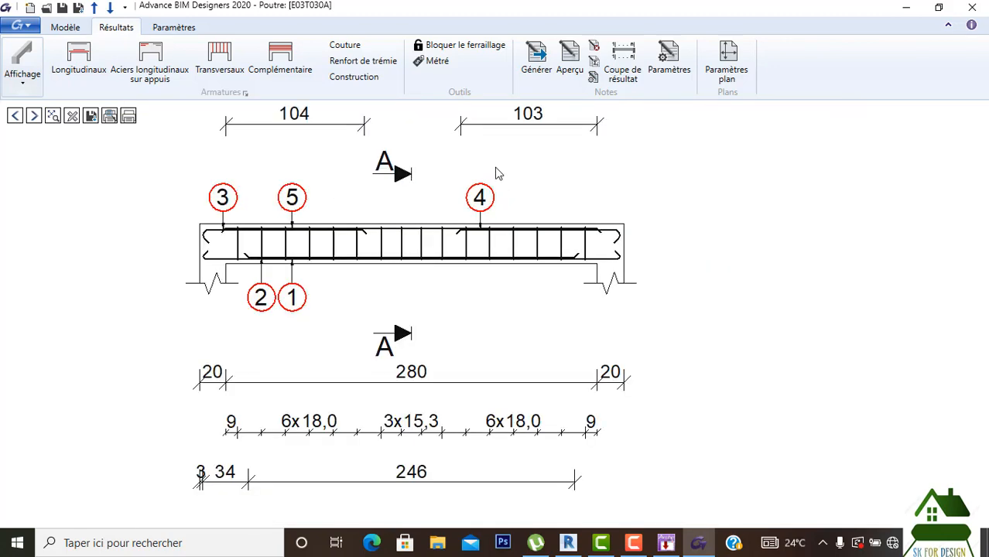
pyautogui.scroll(1, 433, 357)
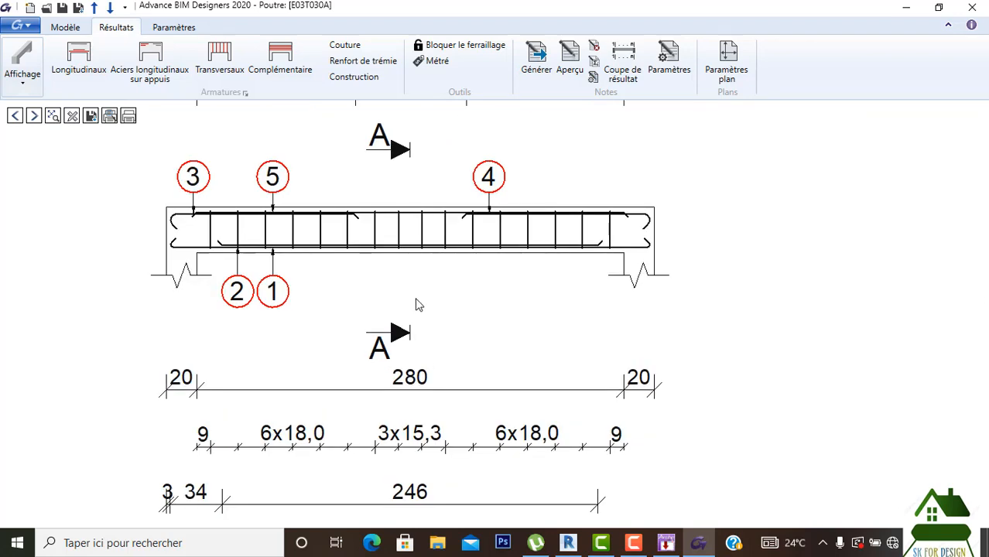
pyautogui.scroll(2, 271, 200)
pyautogui.scroll(-3, 329, 274)
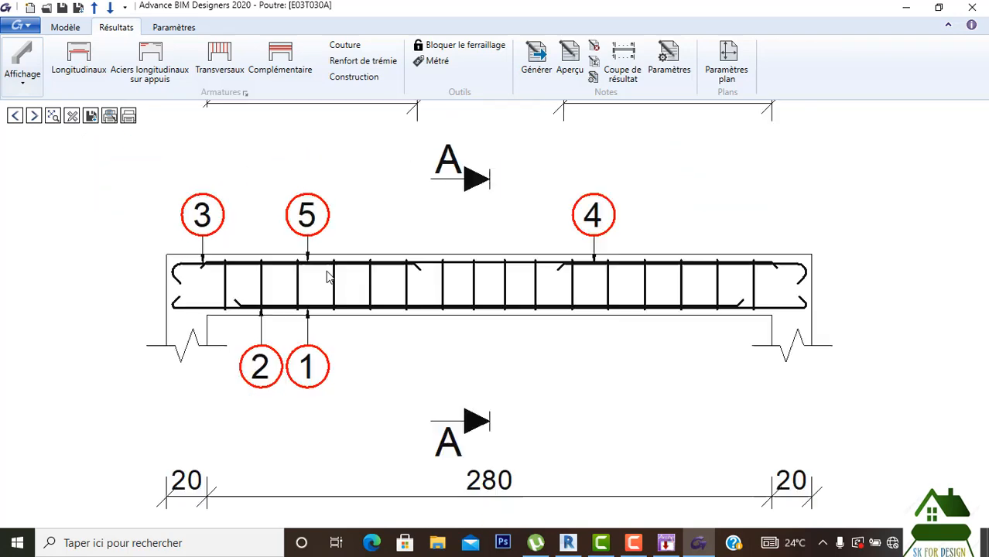
# Examine the bar schedule, steel quantities by diameter and section A-A on the beam's reinforcement plan.
pyautogui.scroll(-2, 419, 262)
pyautogui.moveTo(618, 242); pyautogui.dragTo(426, 261, button='middle')
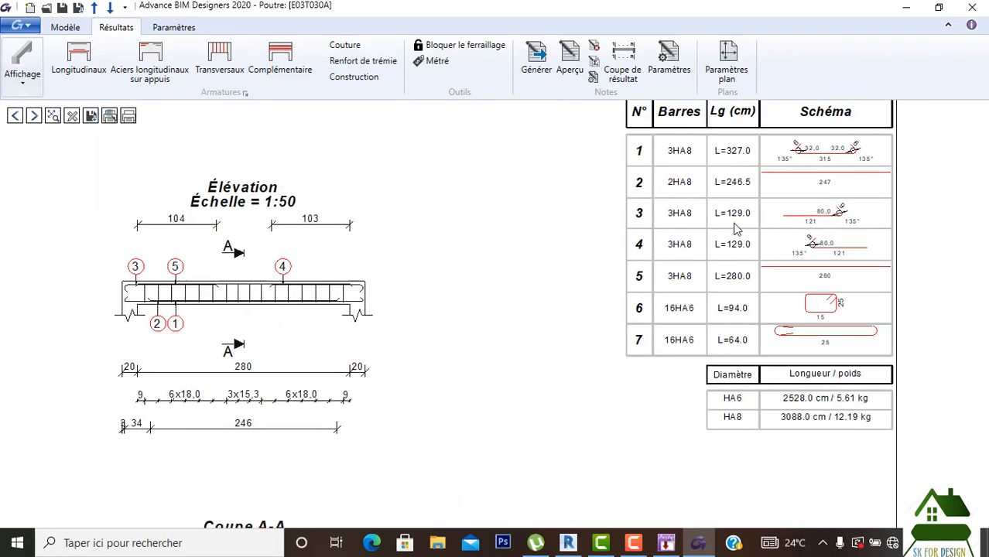
pyautogui.scroll(1, 463, 215)
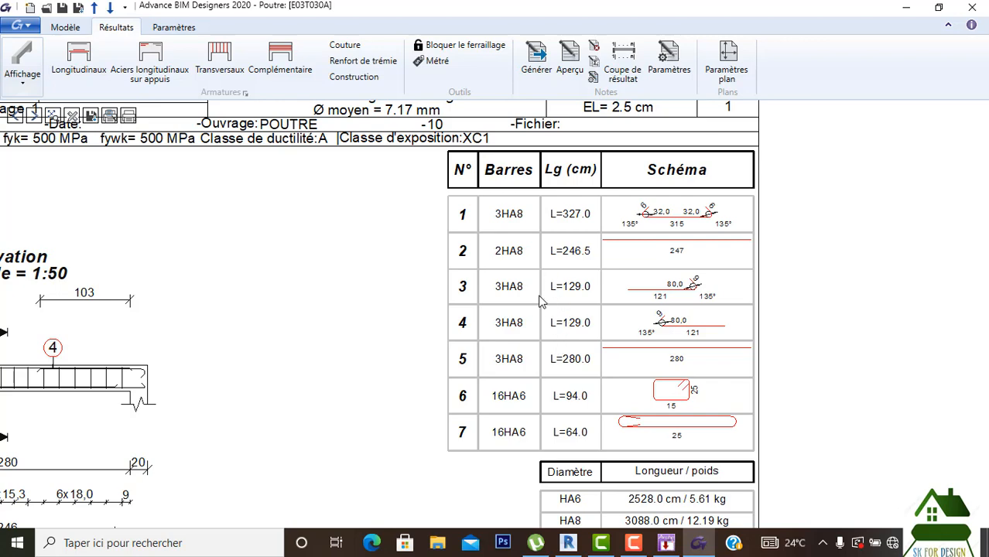
pyautogui.scroll(-3, 542, 302)
pyautogui.scroll(2, 542, 302)
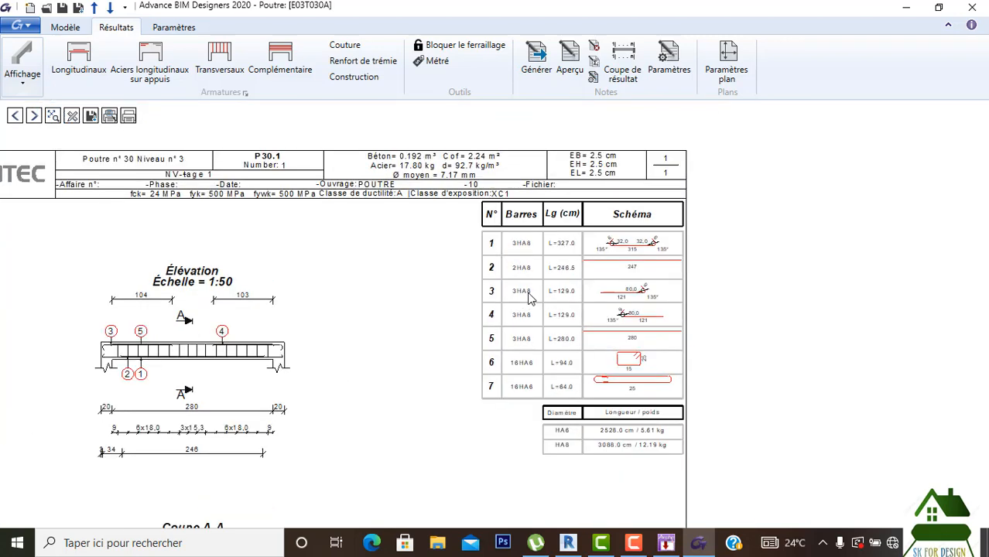
pyautogui.scroll(-1, 530, 298)
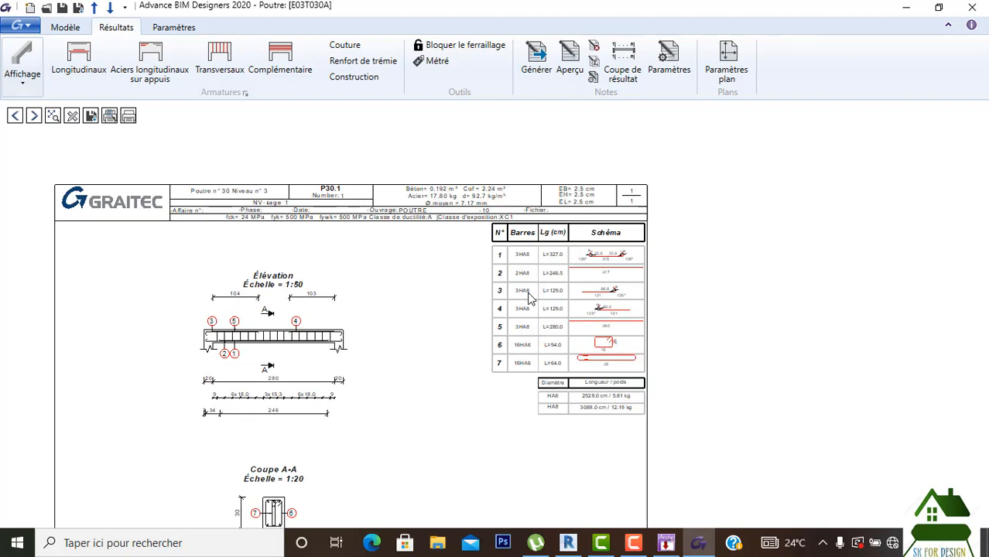
pyautogui.moveTo(529, 288); pyautogui.dragTo(550, 276, button='middle')
pyautogui.moveTo(539, 328); pyautogui.dragTo(586, 273, button='middle')
pyautogui.scroll(5, 340, 465)
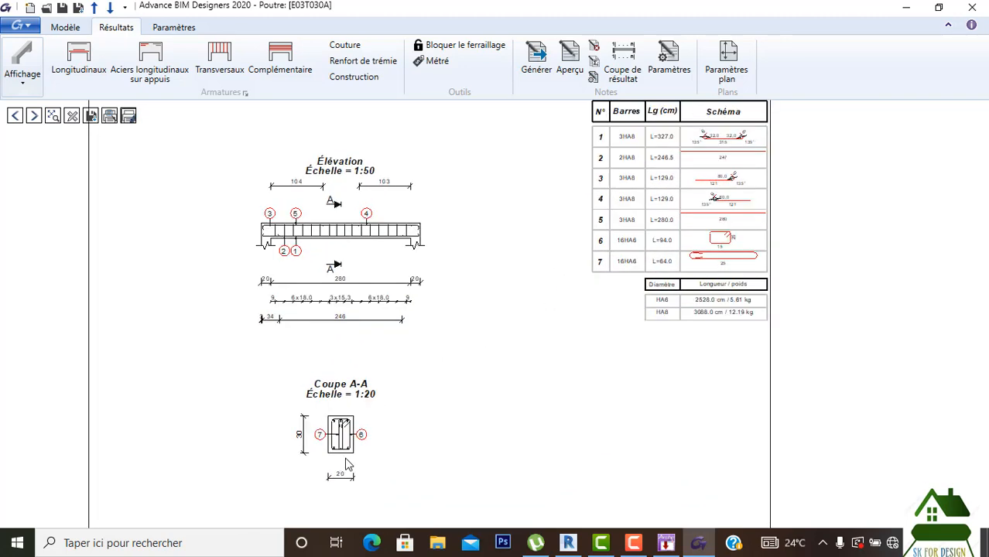
pyautogui.scroll(-4, 341, 417)
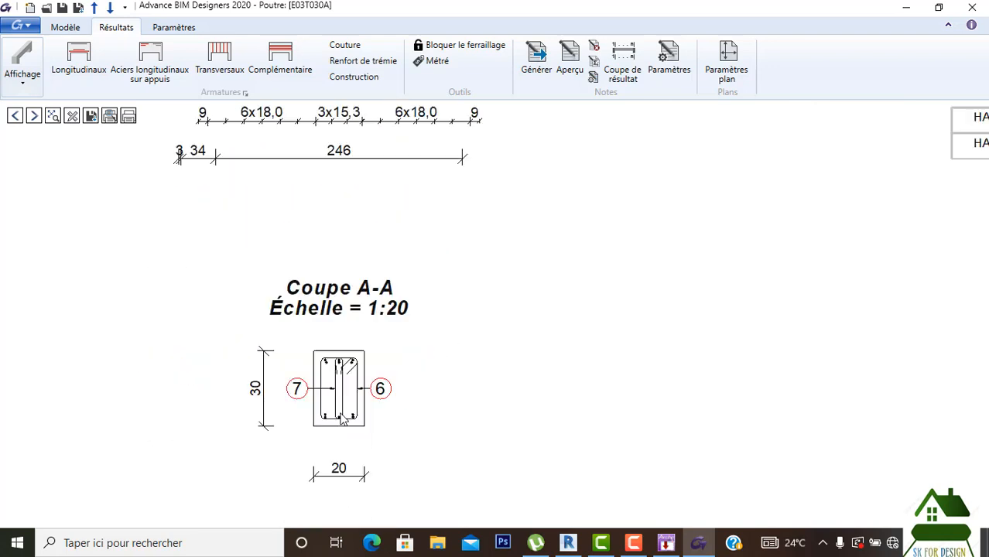
pyautogui.scroll(-2, 386, 267)
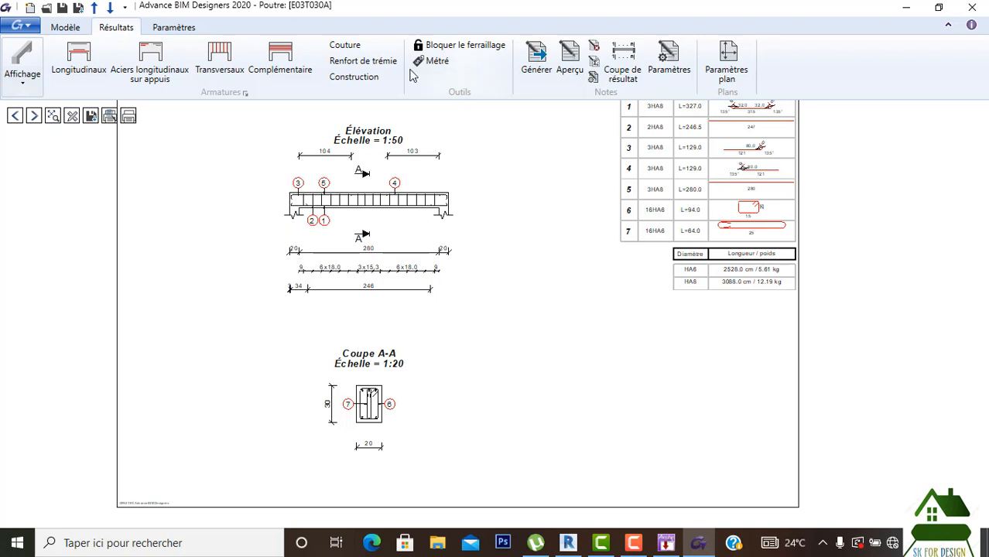
# Return to the beam model and check the available beam types, leaving the standard beam selected.
pyautogui.click(76, 29)
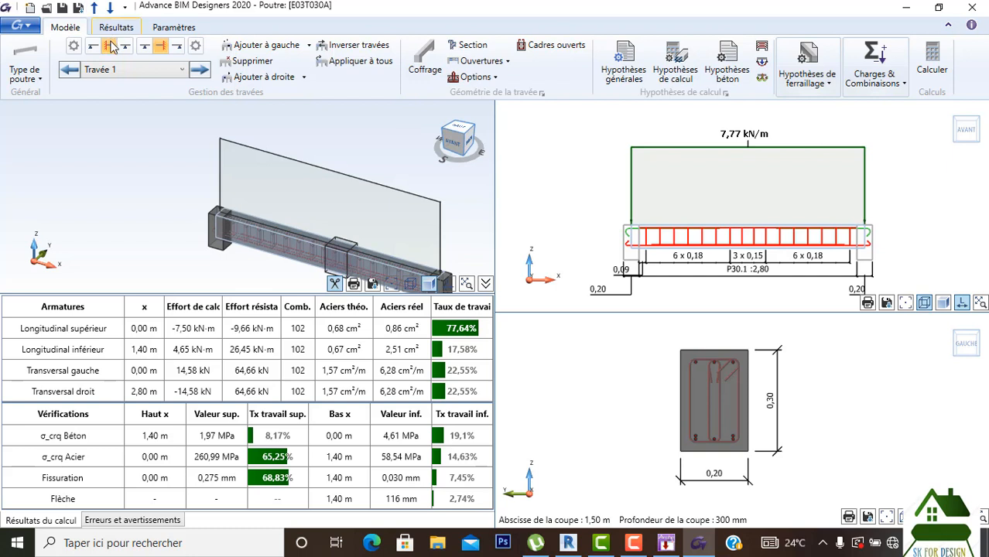
pyautogui.click(35, 77)
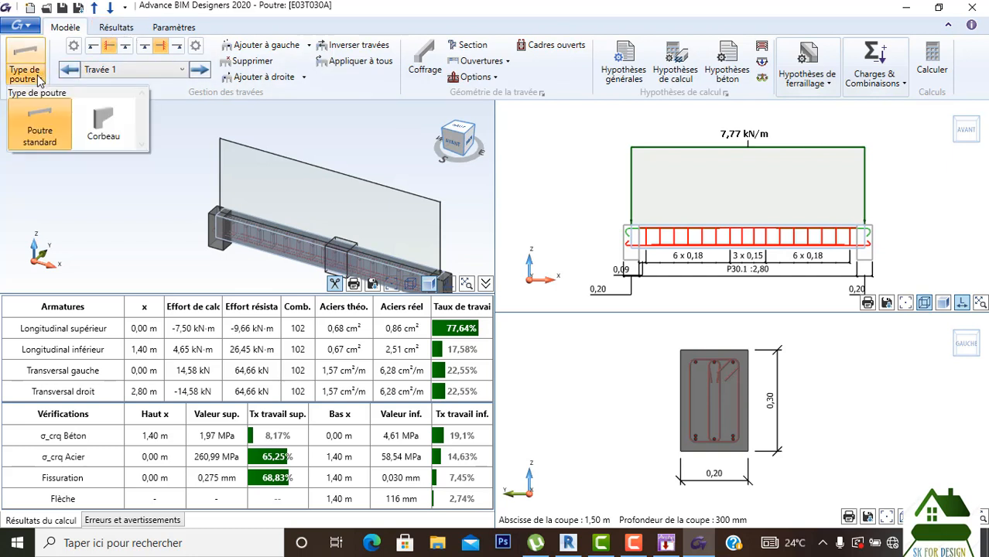
pyautogui.click(185, 121)
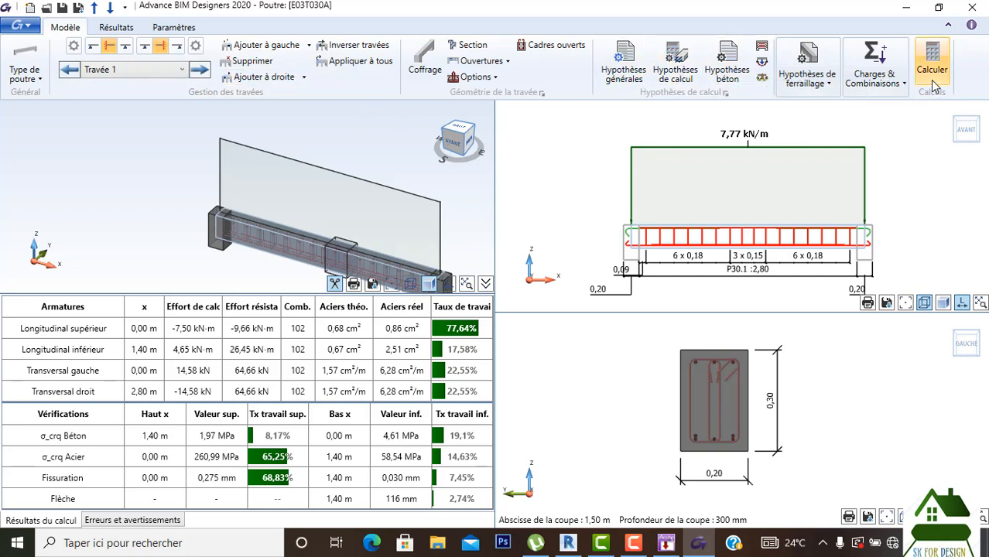
# Open the beam's load definitions and review its distributed loads, point loads and internal forces.
pyautogui.click(903, 84)
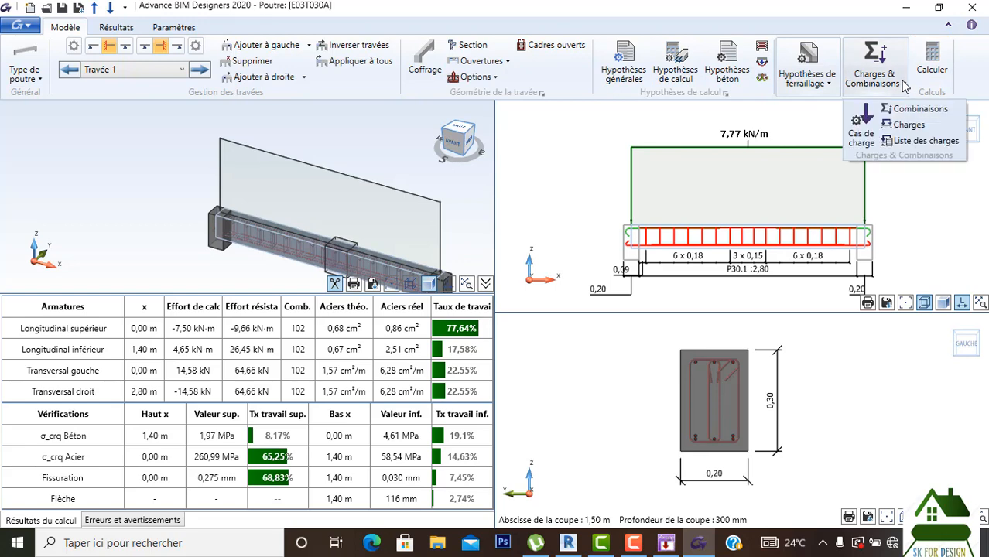
pyautogui.click(908, 125)
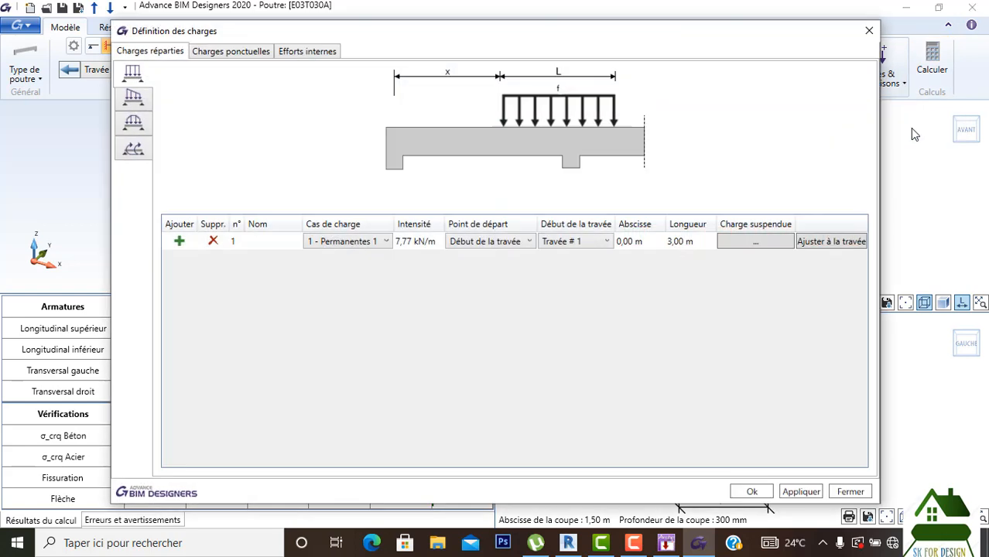
pyautogui.click(224, 51)
pyautogui.click(316, 52)
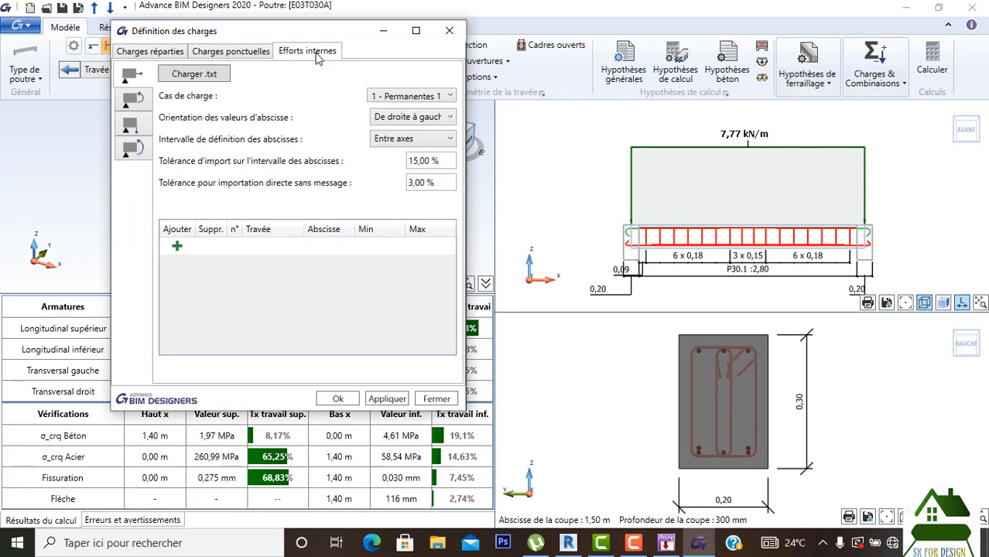
pyautogui.click(222, 52)
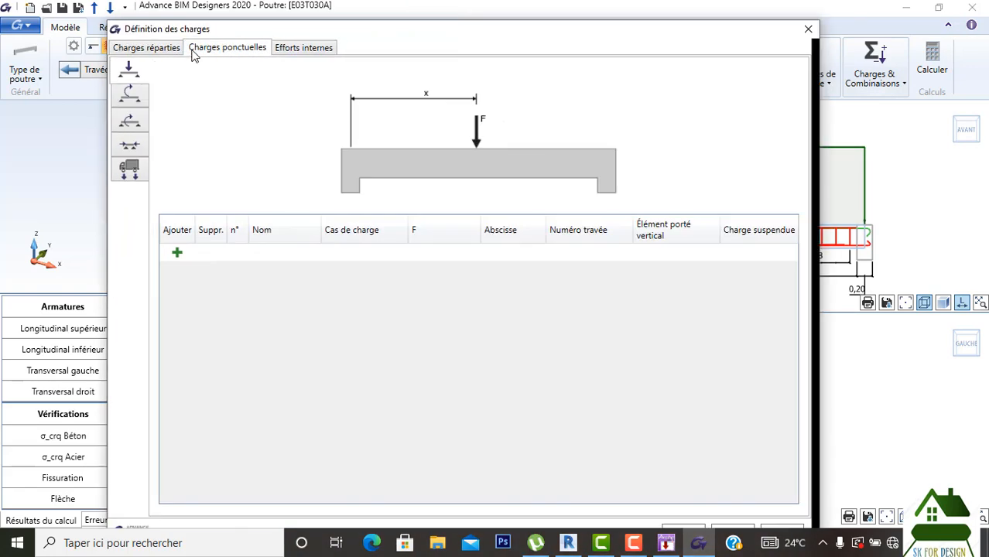
pyautogui.click(136, 48)
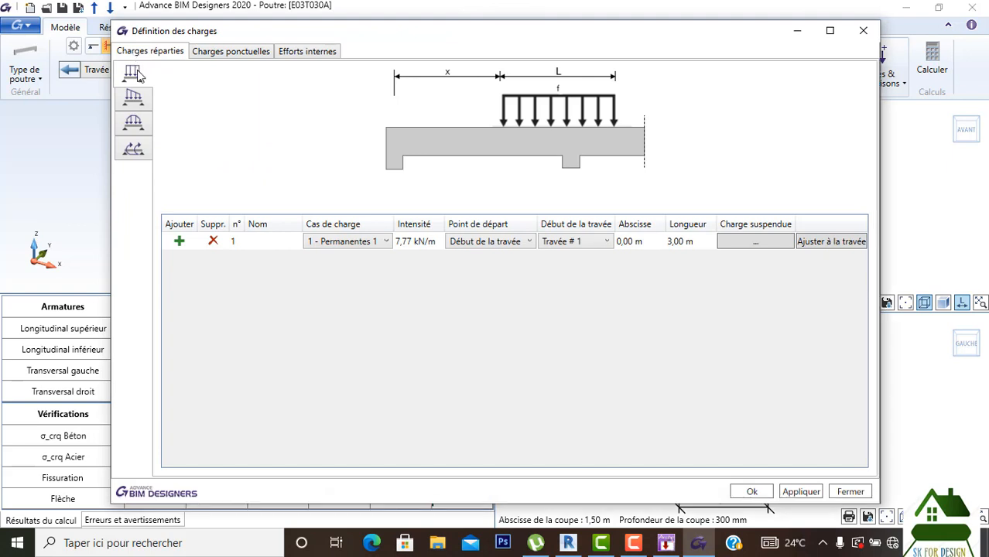
# Try to add a second distributed load under a different load case, and remove it.
pyautogui.click(385, 243)
pyautogui.click(386, 243)
pyautogui.click(178, 242)
pyautogui.click(384, 260)
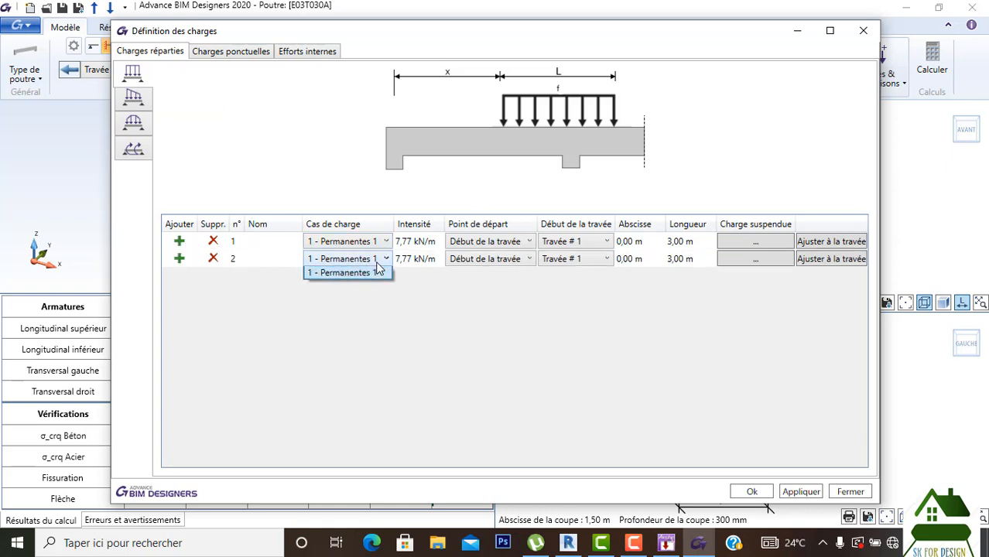
pyautogui.click(386, 261)
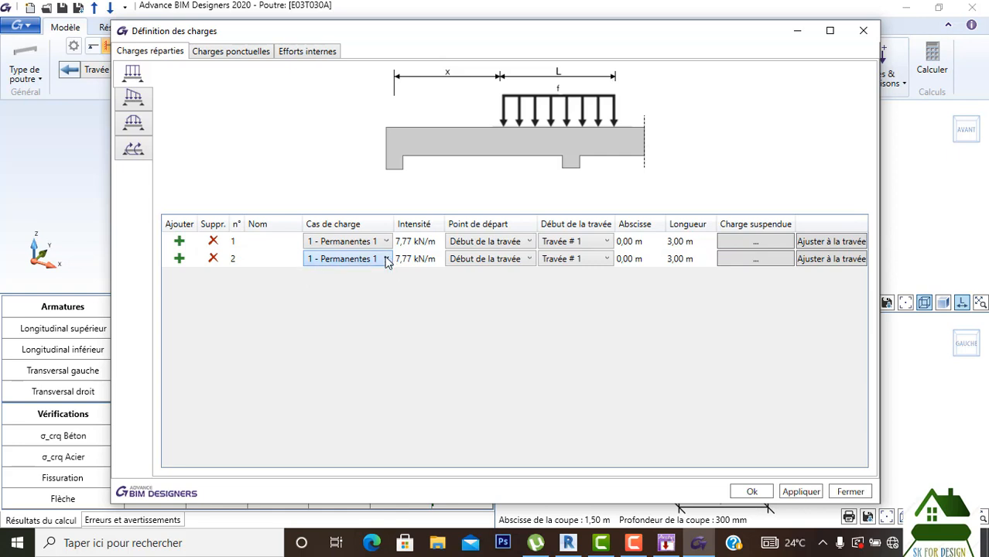
pyautogui.click(386, 261)
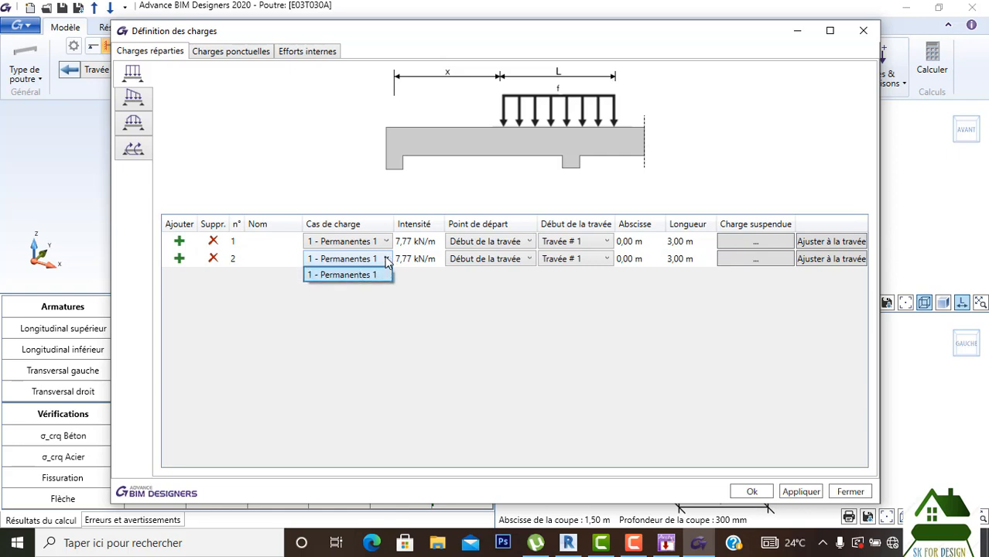
pyautogui.click(384, 260)
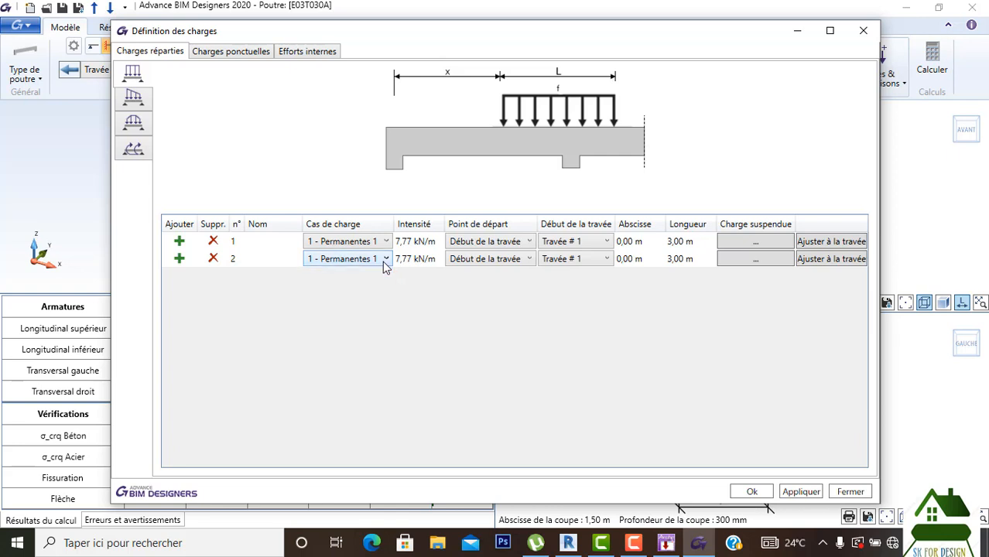
pyautogui.click(385, 261)
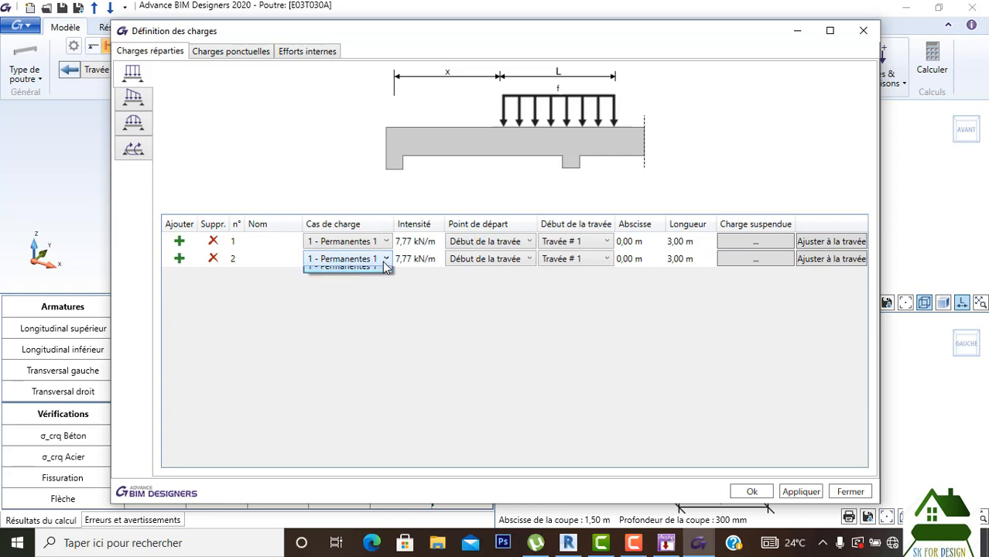
pyautogui.click(216, 262)
pyautogui.click(214, 259)
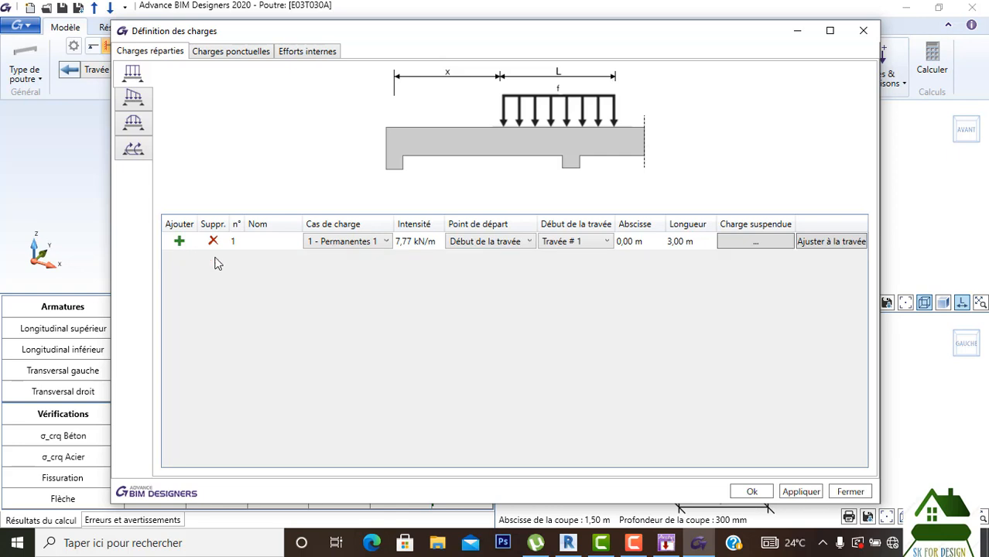
# Set the intensity of the beam's permanent distributed load to 10 kN/m and accept the load definition.
pyautogui.click(433, 242)
pyautogui.write('10')
pyautogui.press('Return')
pyautogui.click(750, 493)
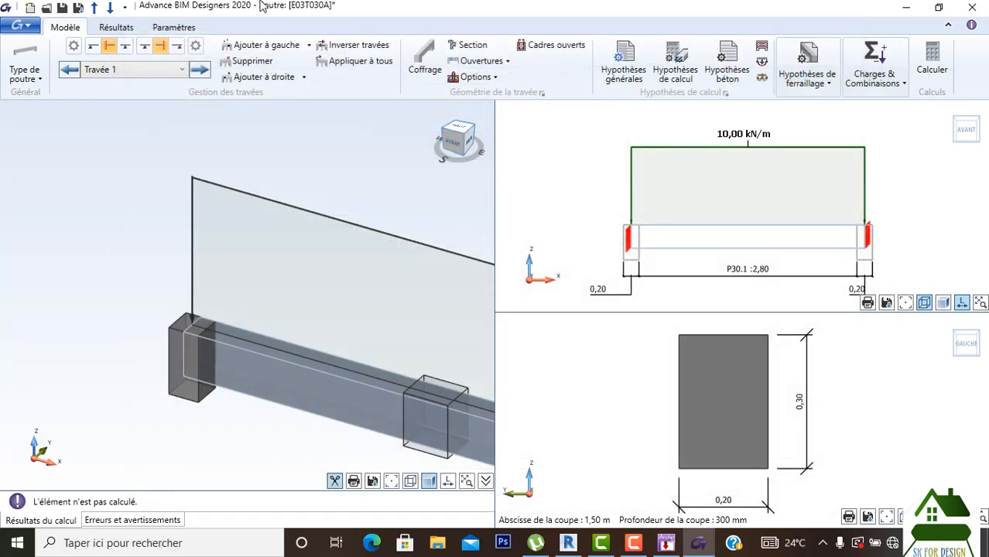
# Recalculate the beam and examine its updated 3D model and reinforced elevation.
pyautogui.click(936, 66)
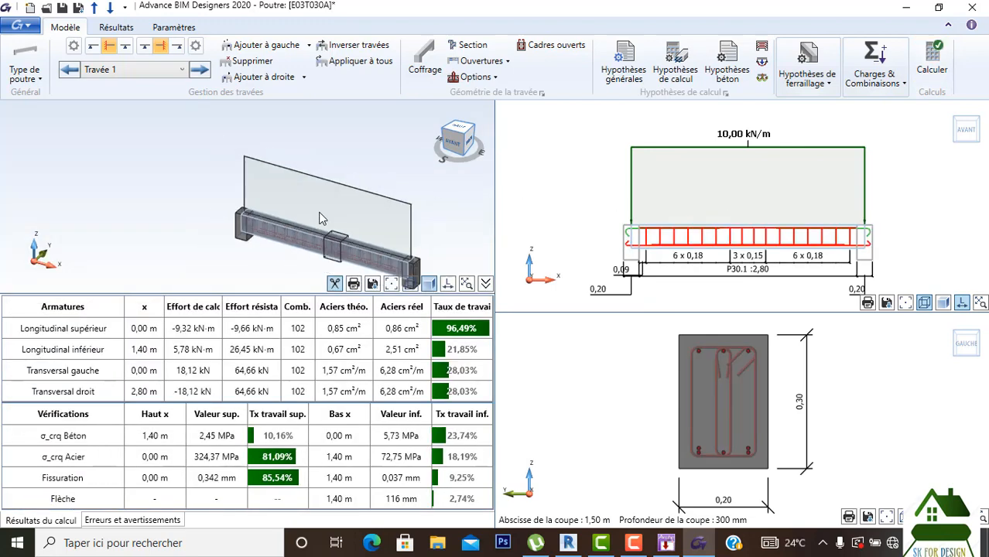
pyautogui.moveTo(369, 215); pyautogui.dragTo(331, 185, button='middle')
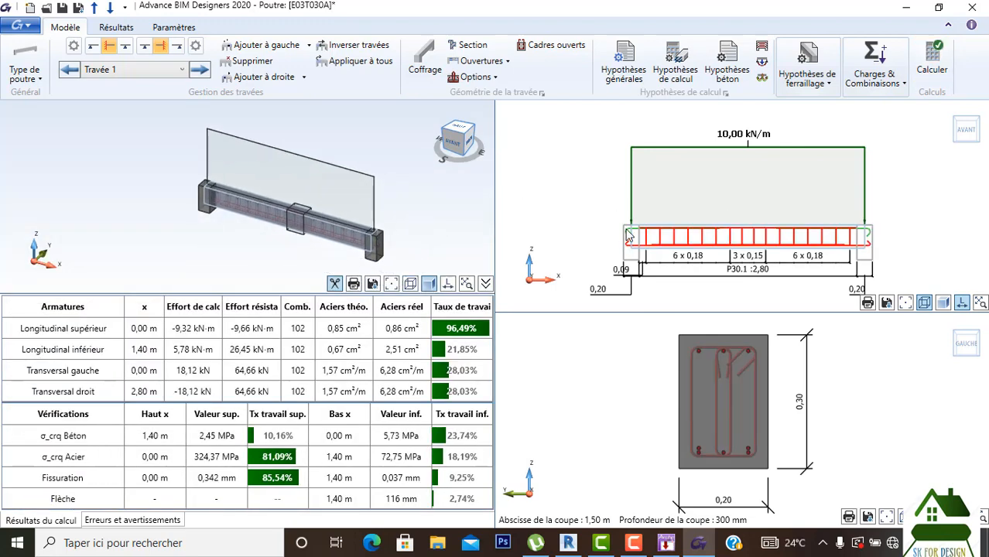
pyautogui.scroll(3, 775, 243)
pyautogui.scroll(-3, 775, 243)
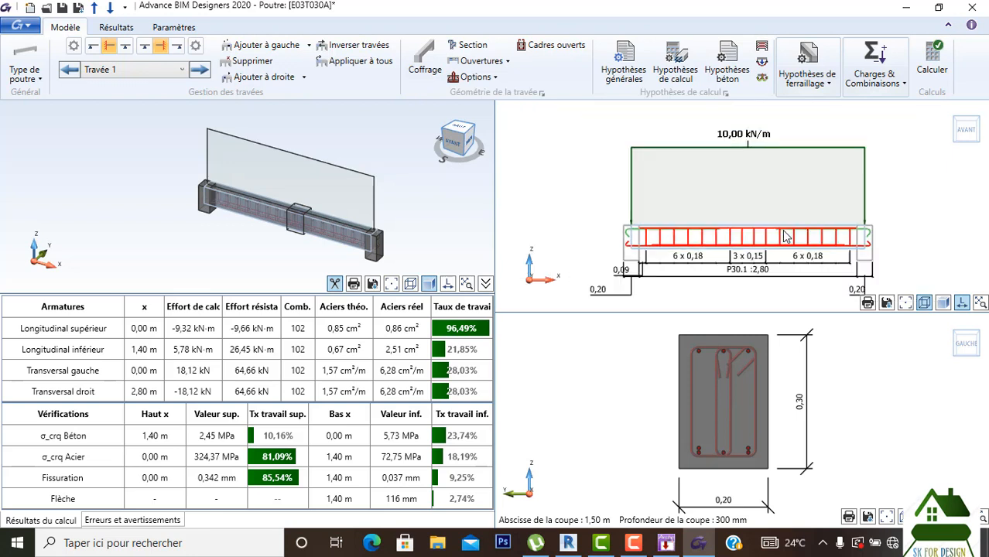
# Display the reinforcement plan of the recalculated beam.
pyautogui.click(39, 80)
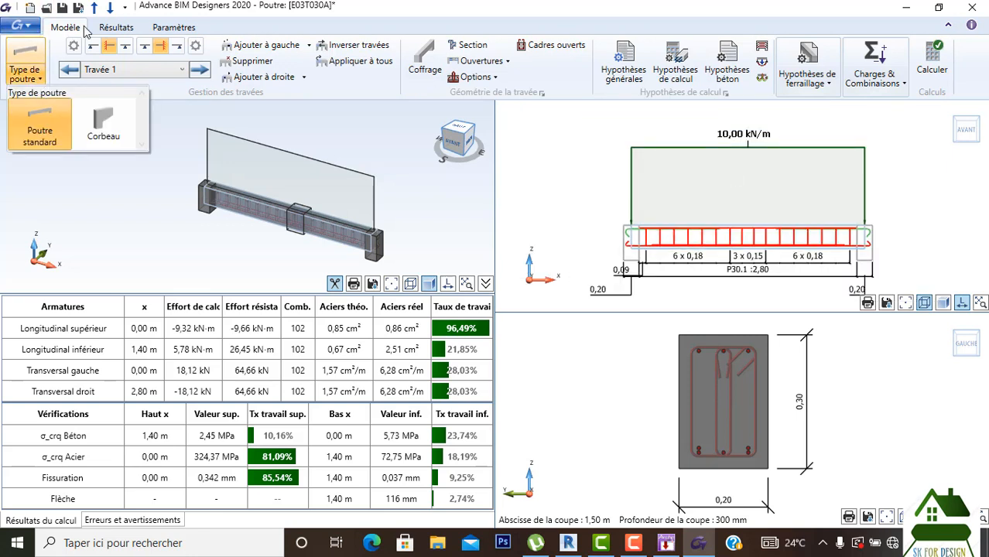
pyautogui.click(108, 31)
pyautogui.click(26, 87)
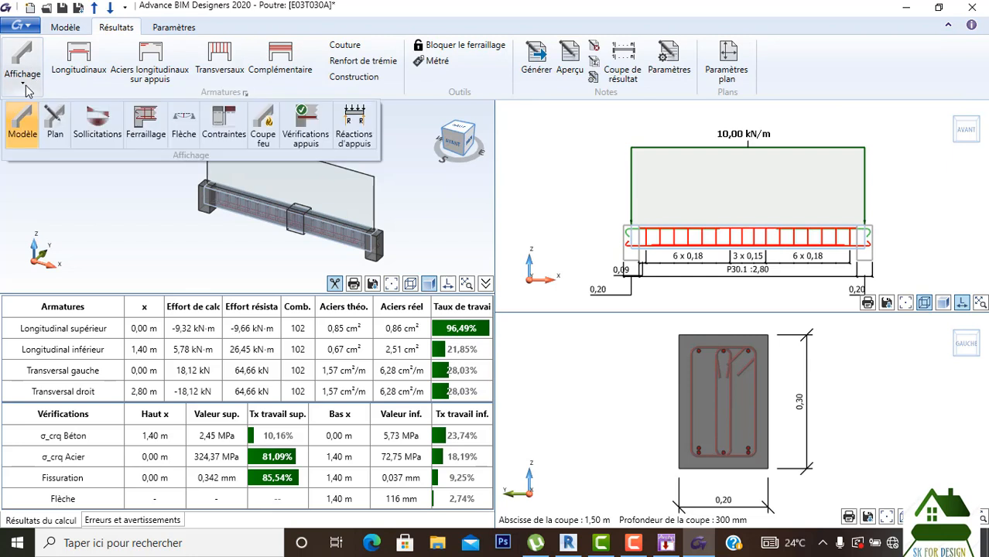
pyautogui.click(55, 123)
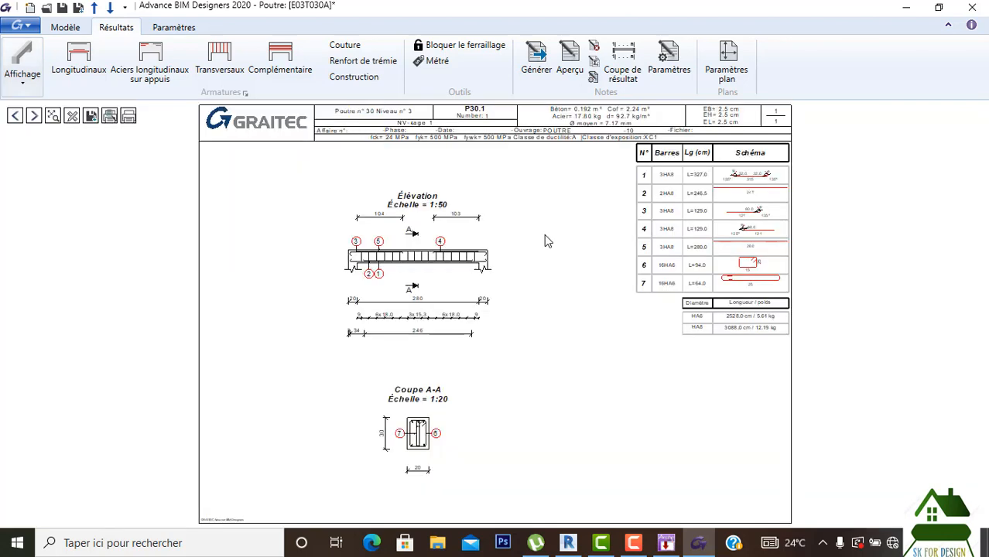
# Examine the recalculated beam's bar schedule, elevation and section A-A on the plan.
pyautogui.scroll(-1, 702, 197)
pyautogui.scroll(5, 689, 202)
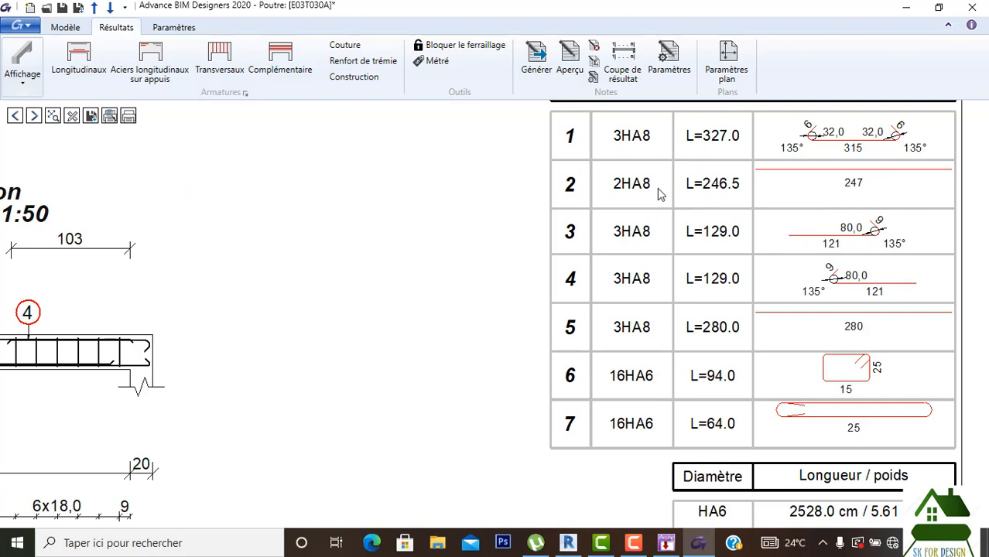
pyautogui.scroll(3, 649, 169)
pyautogui.scroll(-5, 650, 169)
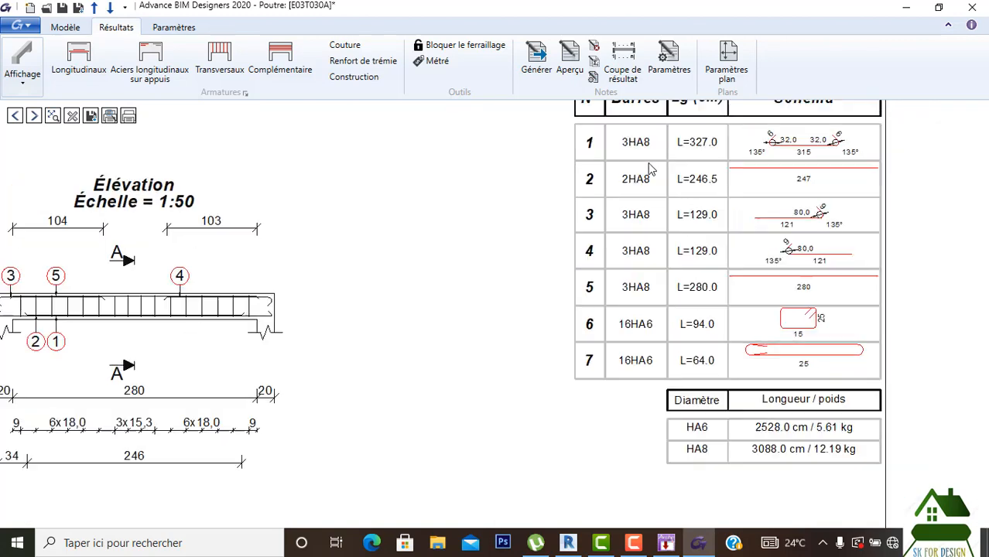
pyautogui.scroll(1, 302, 315)
pyautogui.scroll(5, 391, 417)
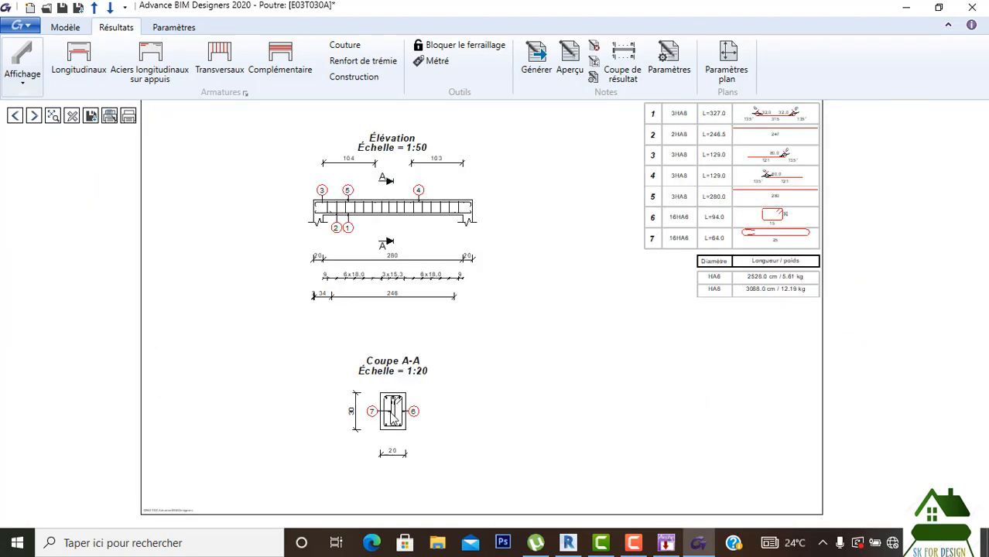
pyautogui.scroll(-3, 391, 417)
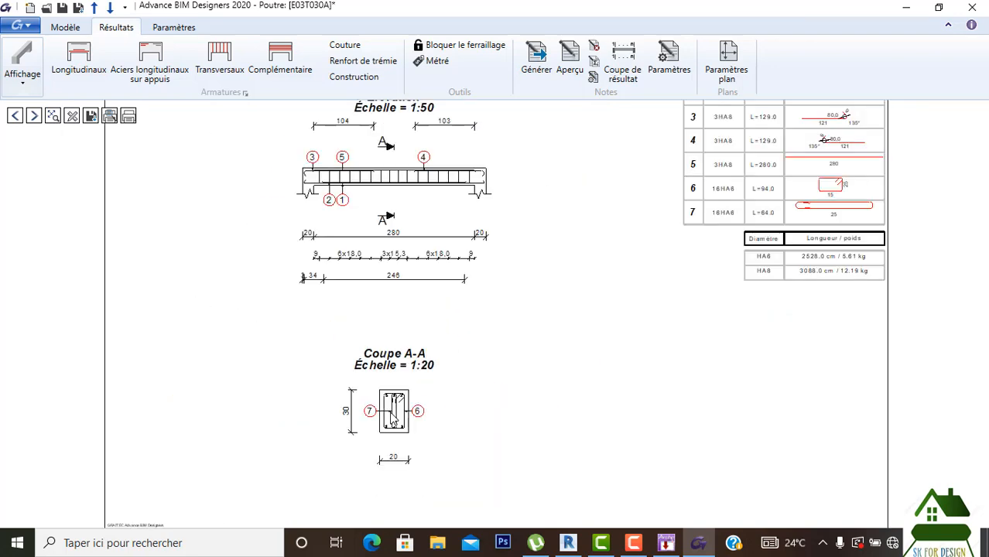
pyautogui.scroll(-3, 400, 290)
pyautogui.scroll(-1, 401, 290)
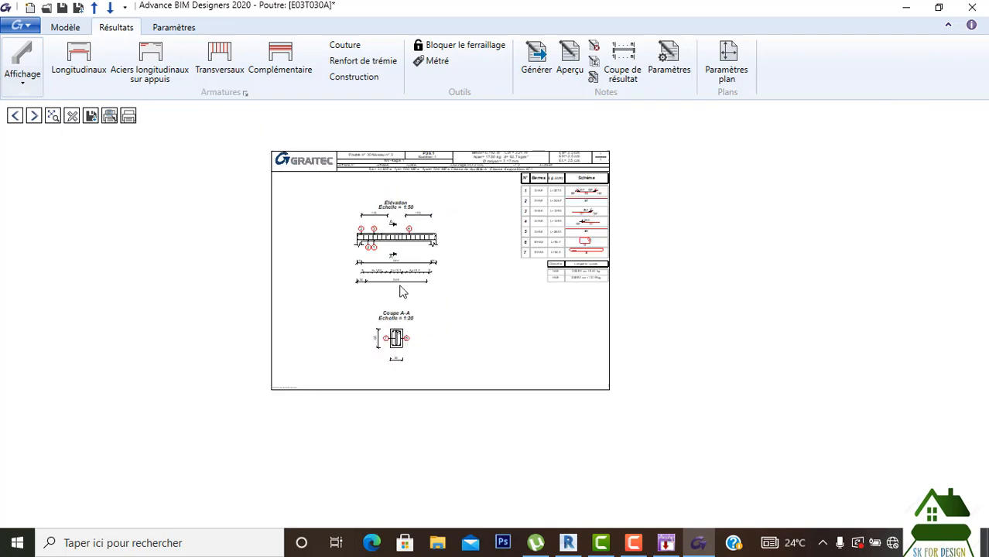
# Exclude the ø8 diameter from the longitudinal bars in the beam's Diamètres des aciers settings and accept.
pyautogui.click(64, 28)
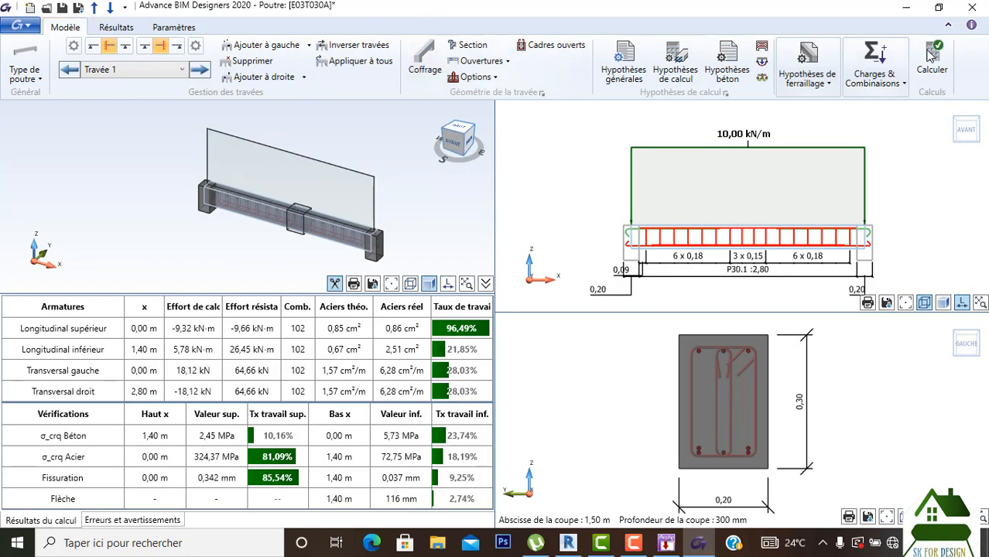
pyautogui.click(829, 85)
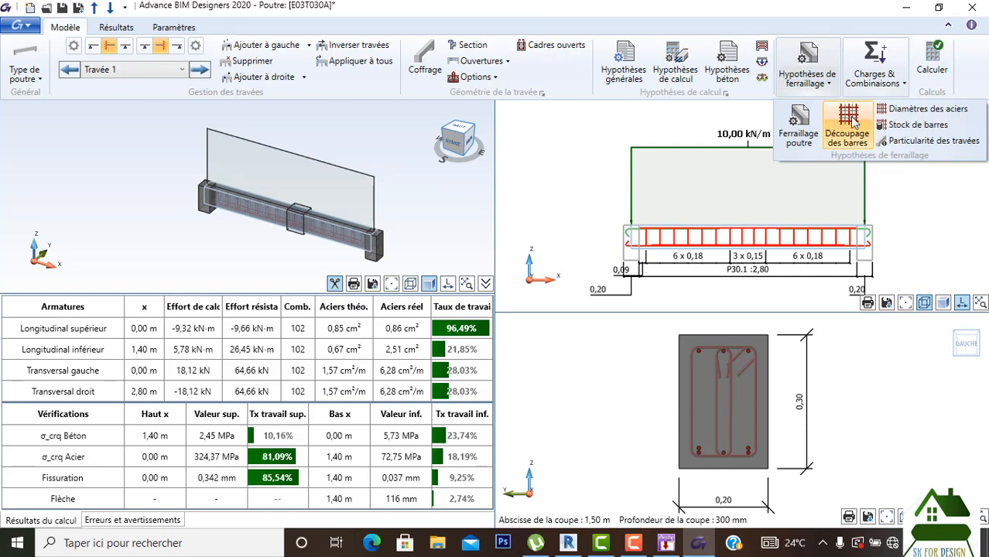
pyautogui.click(914, 110)
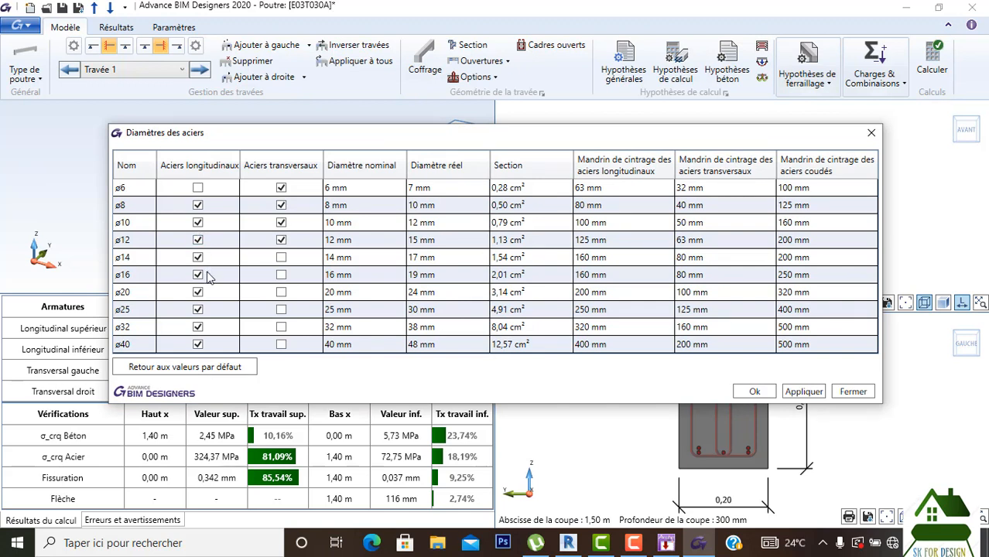
pyautogui.click(199, 207)
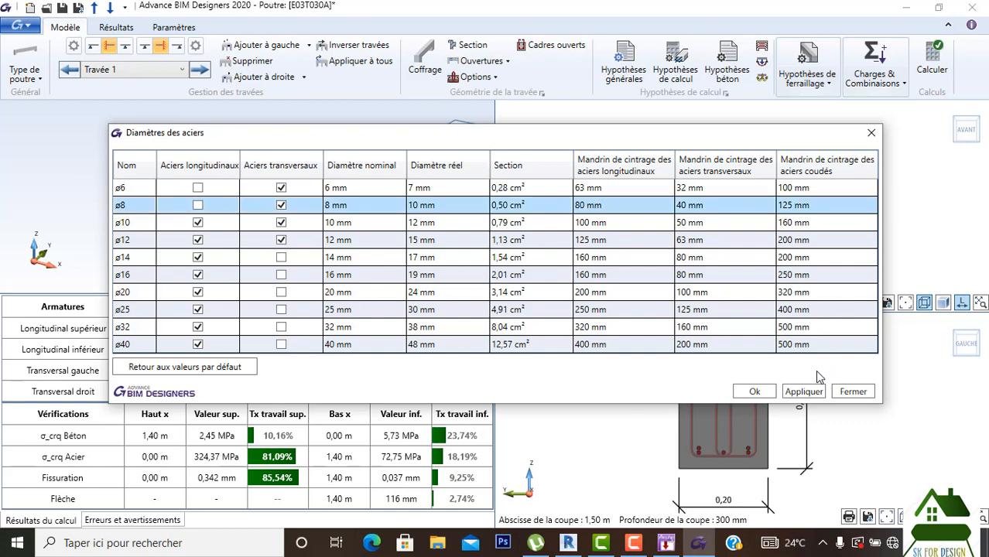
pyautogui.click(754, 392)
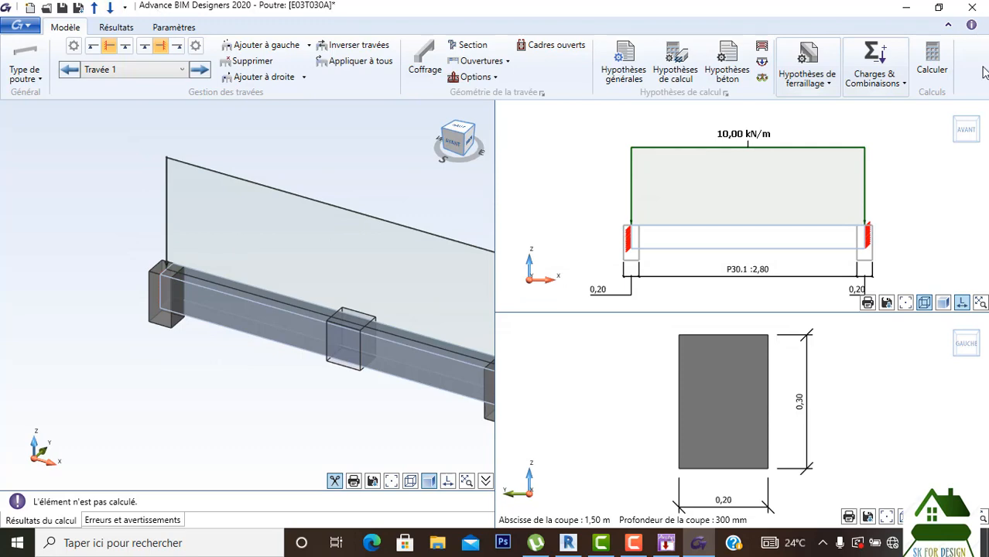
# Recalculate the beam with the revised bar diameters and examine its reinforcement plan.
pyautogui.click(932, 64)
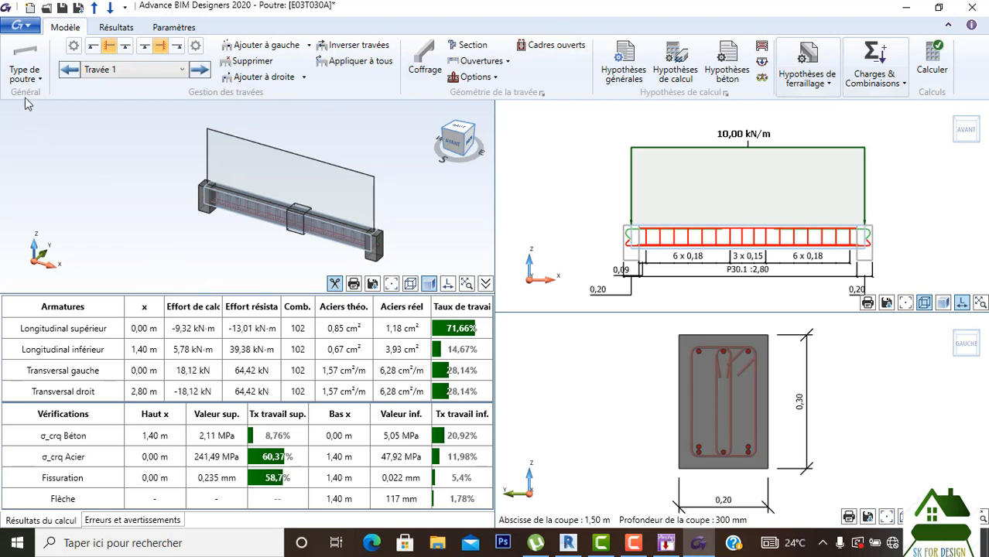
pyautogui.click(116, 27)
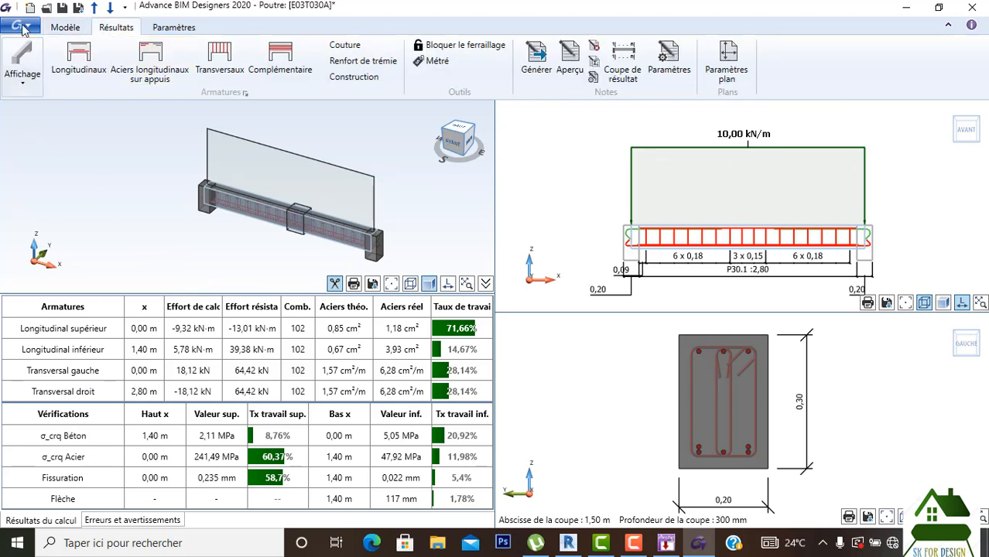
pyautogui.click(18, 68)
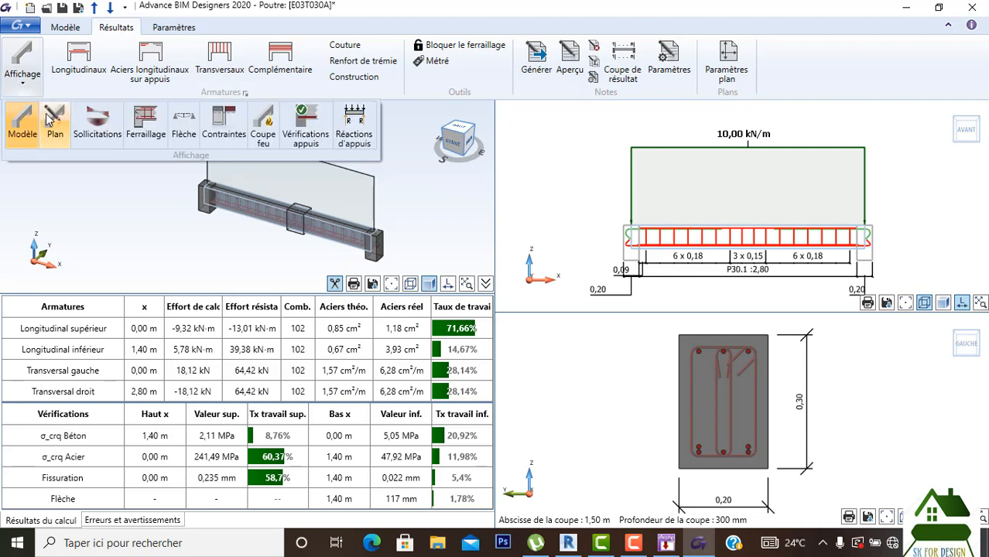
pyautogui.click(54, 122)
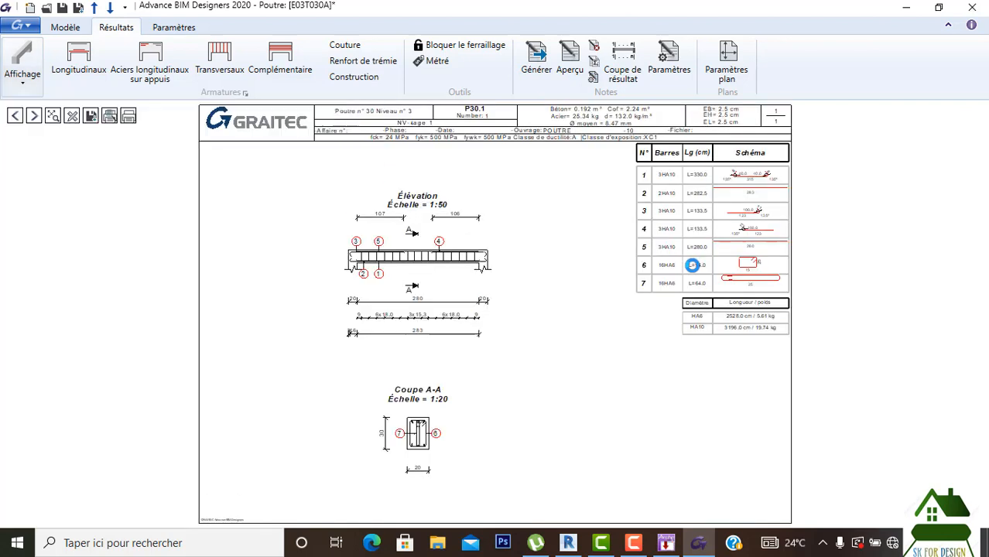
pyautogui.scroll(6, 681, 185)
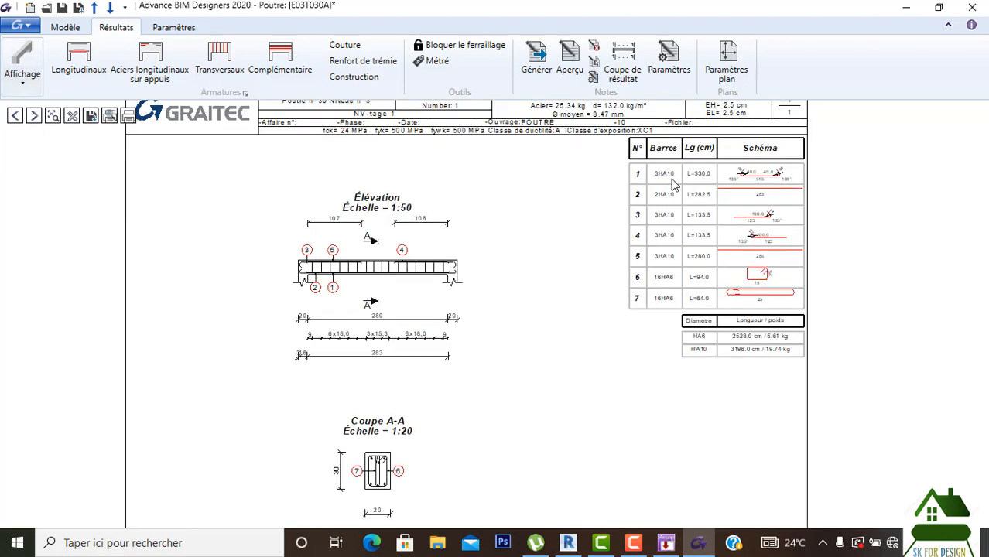
pyautogui.scroll(-6, 657, 207)
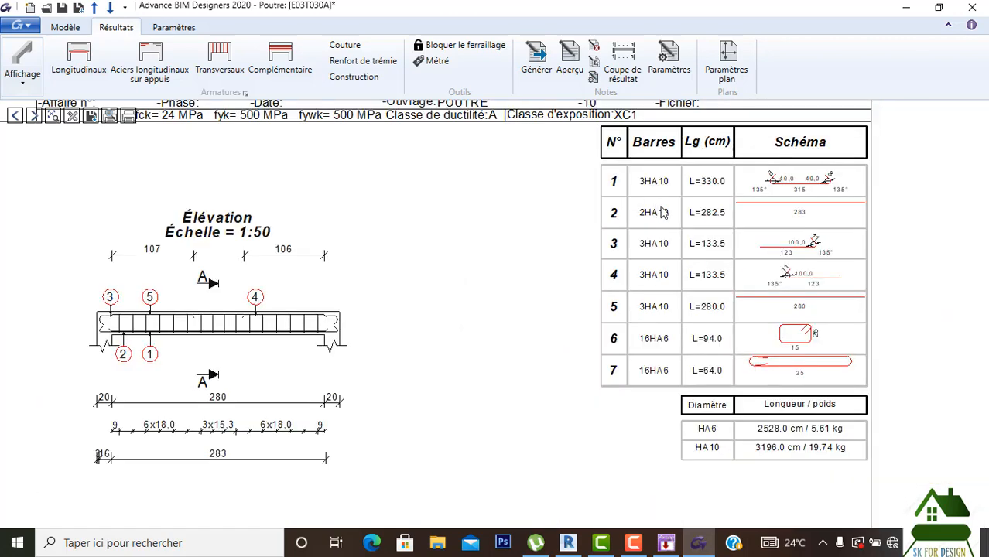
pyautogui.scroll(-2, 586, 283)
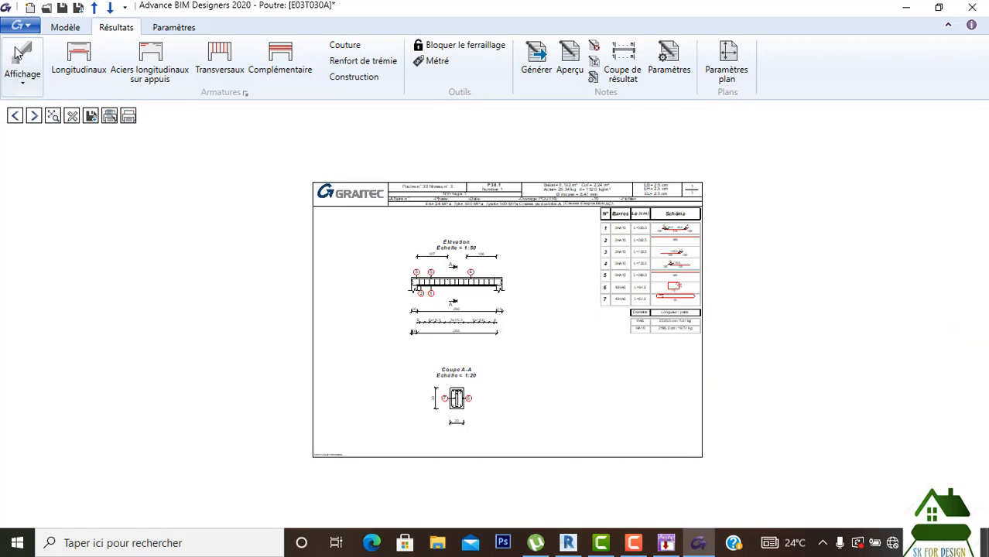
# Save the calculated beam as a copy named poutre 2022 in the desktop folder RSA2021.
pyautogui.click(24, 27)
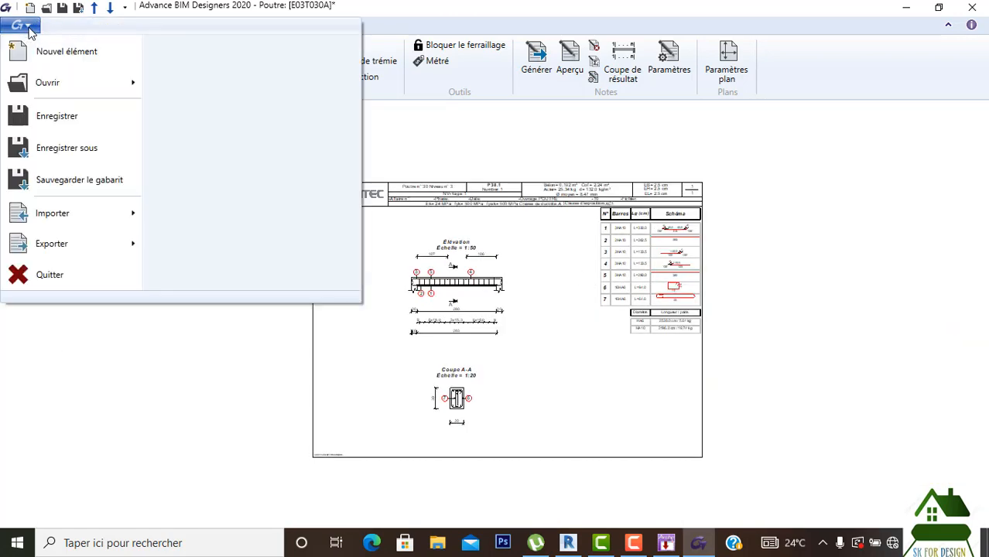
pyautogui.click(80, 160)
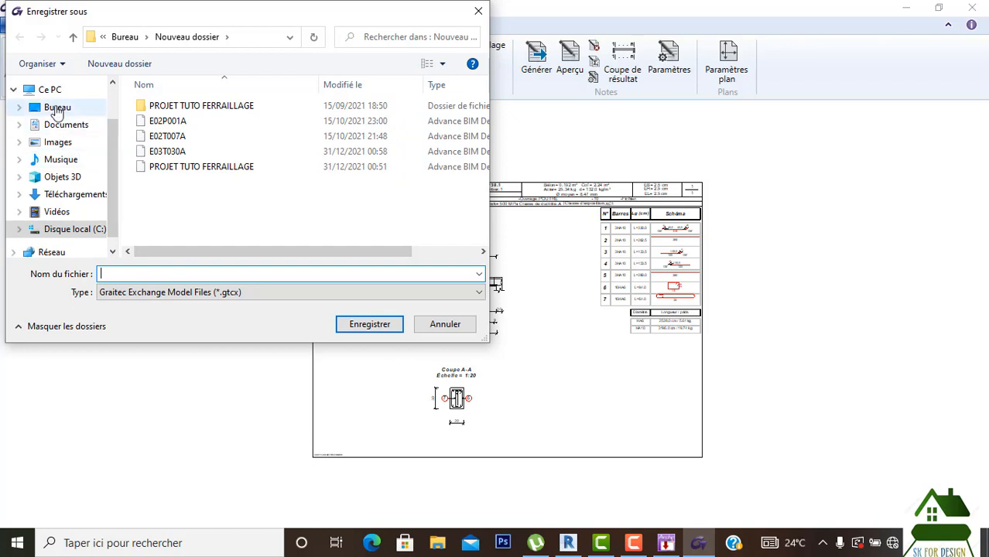
pyautogui.click(57, 111)
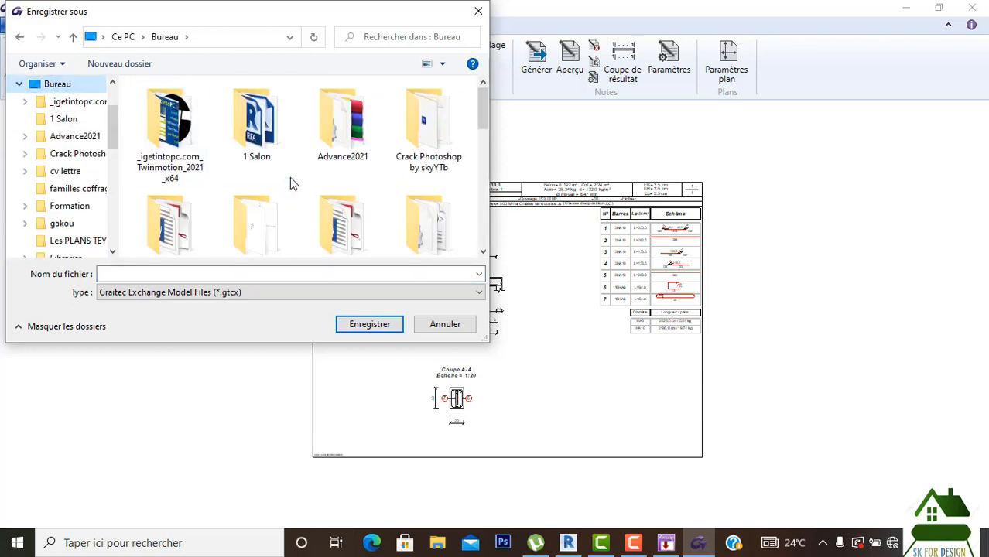
pyautogui.scroll(-1, 445, 194)
pyautogui.scroll(-1, 445, 193)
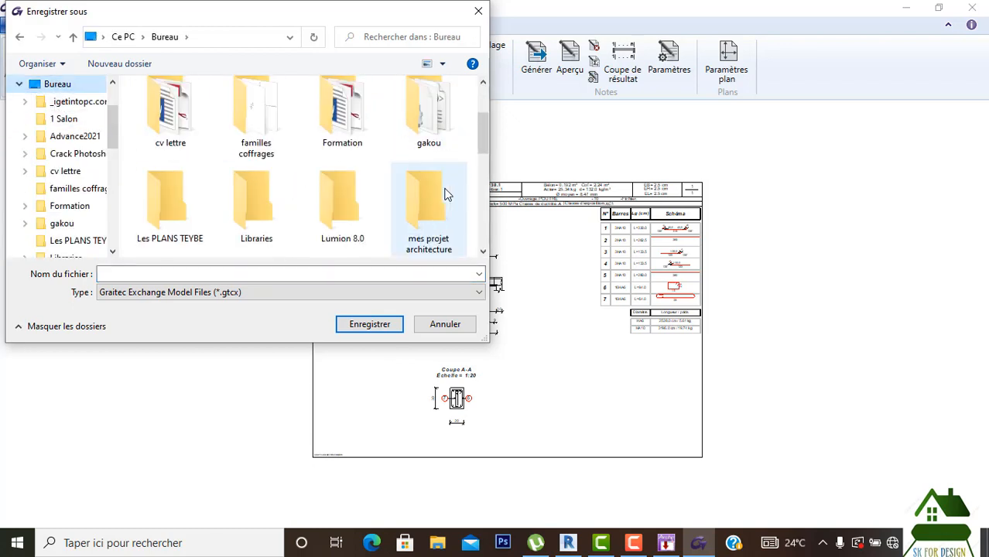
pyautogui.scroll(-2, 406, 210)
pyautogui.scroll(-3, 406, 210)
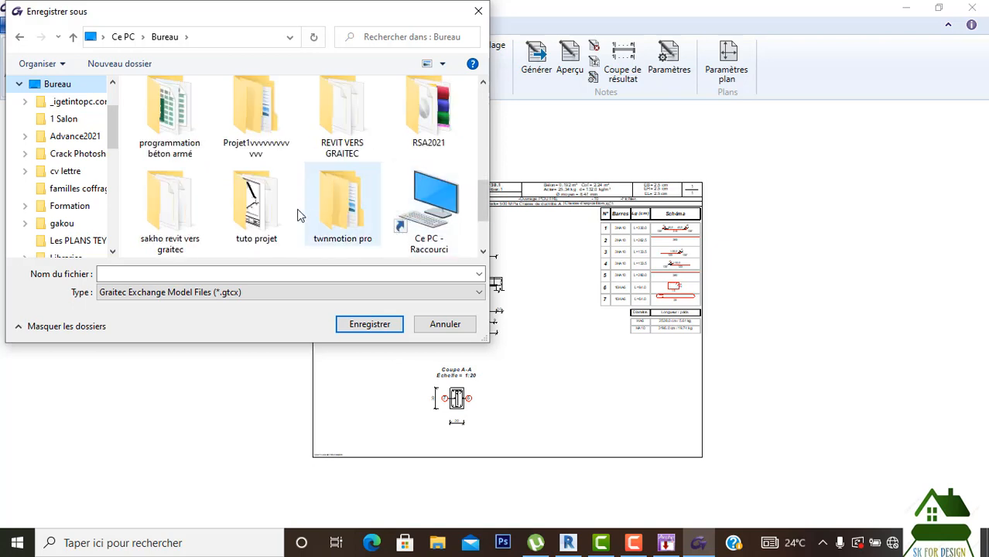
pyautogui.doubleClick(435, 139)
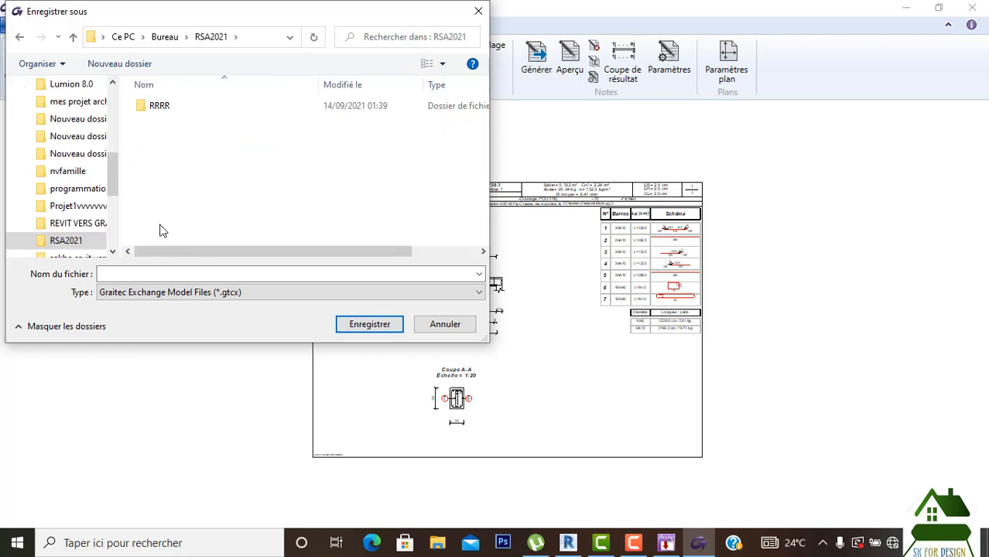
pyautogui.click(140, 274)
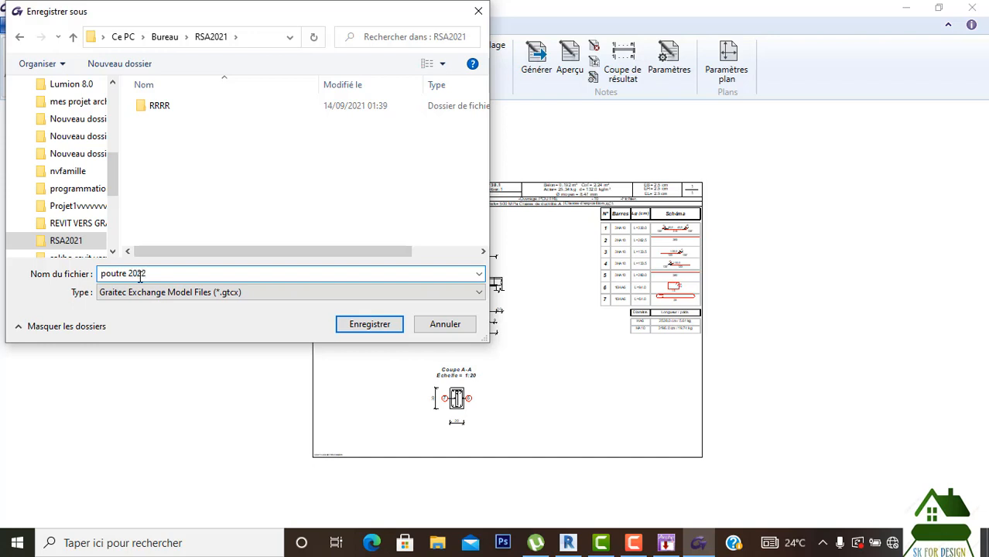
pyautogui.click(362, 326)
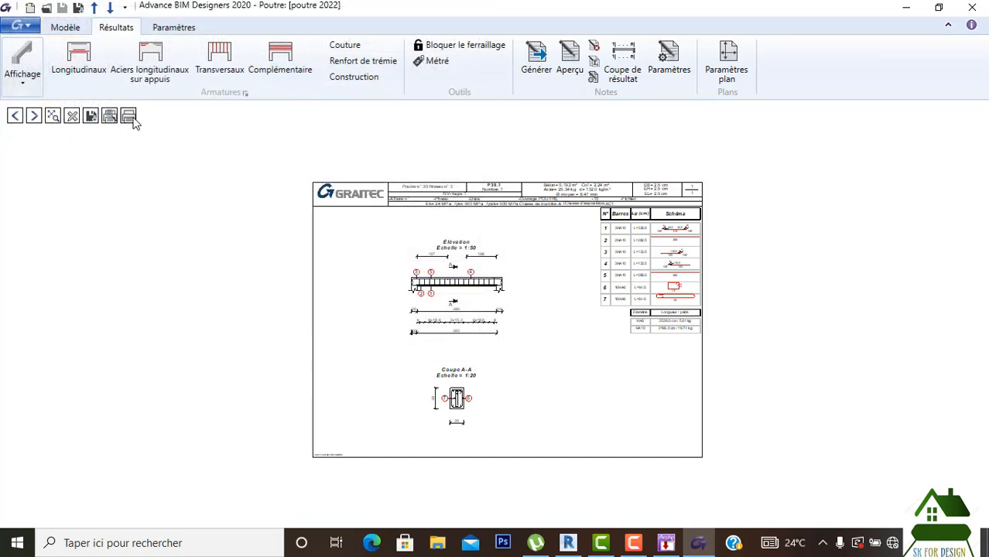
pyautogui.click(67, 28)
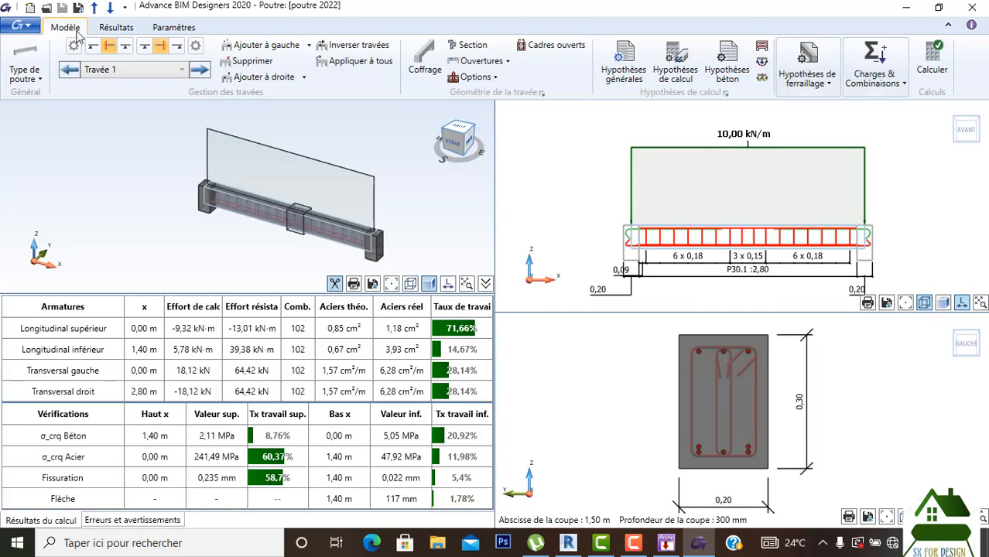
pyautogui.click(162, 31)
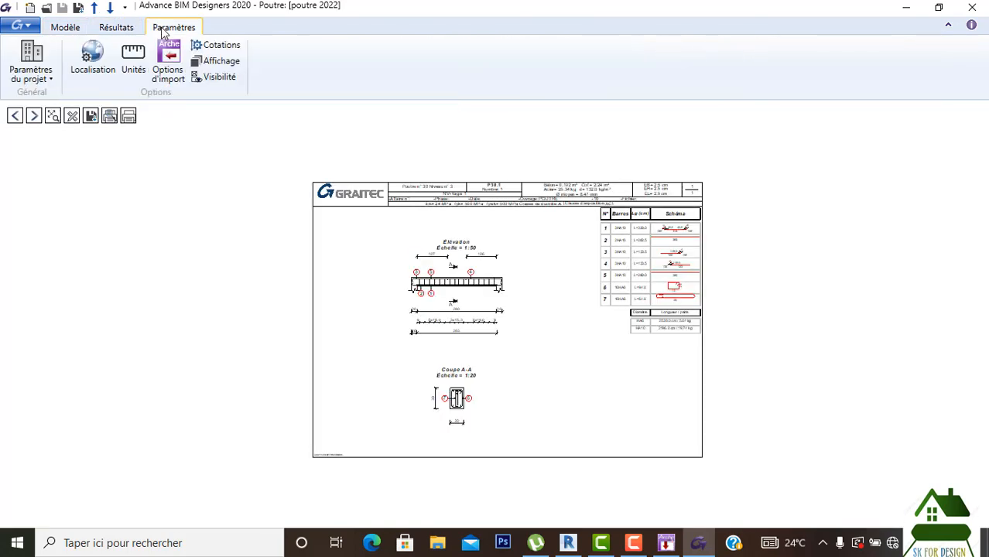
pyautogui.click(114, 29)
pyautogui.click(65, 28)
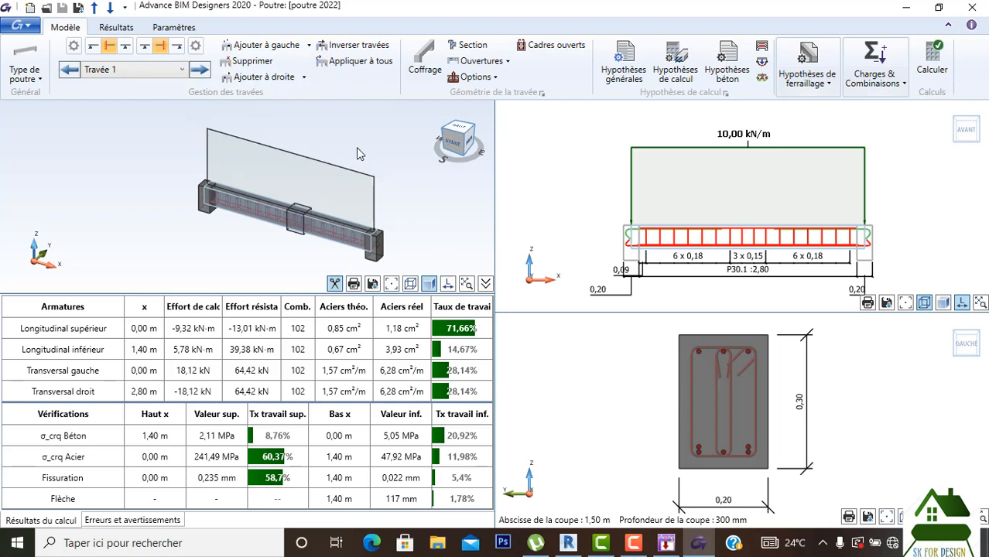
# Switch to the Revit project PROJET TUTO FERRAILLAGE and show the whole structure in the {3D} view.
pyautogui.moveTo(588, 535)
pyautogui.click(568, 540)
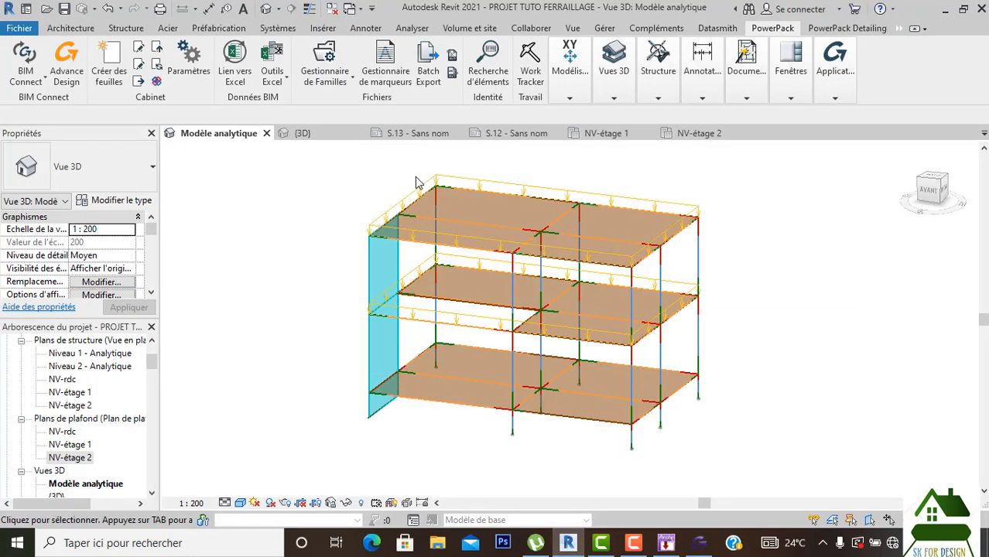
pyautogui.click(311, 138)
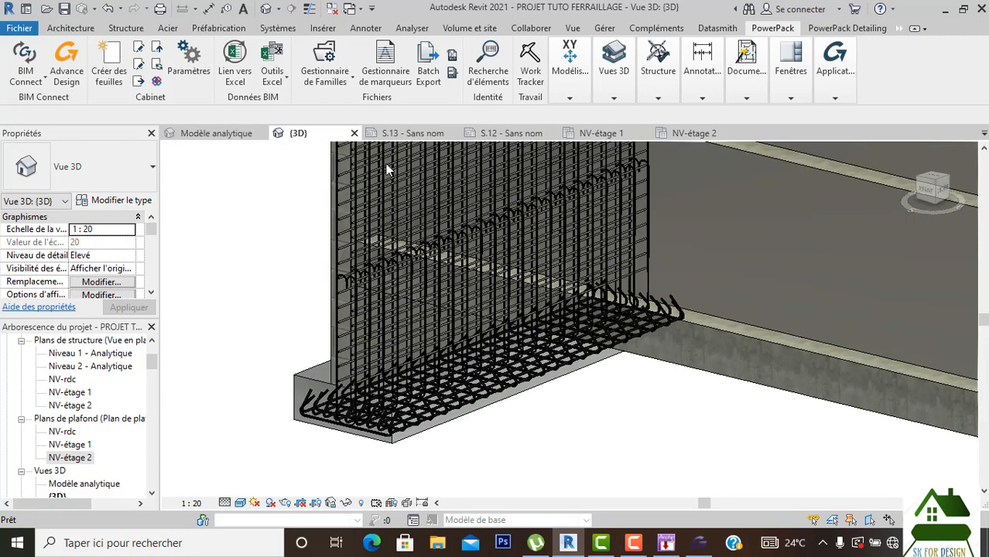
pyautogui.scroll(-5, 447, 312)
pyautogui.moveTo(586, 325); pyautogui.dragTo(543, 382, button='middle')
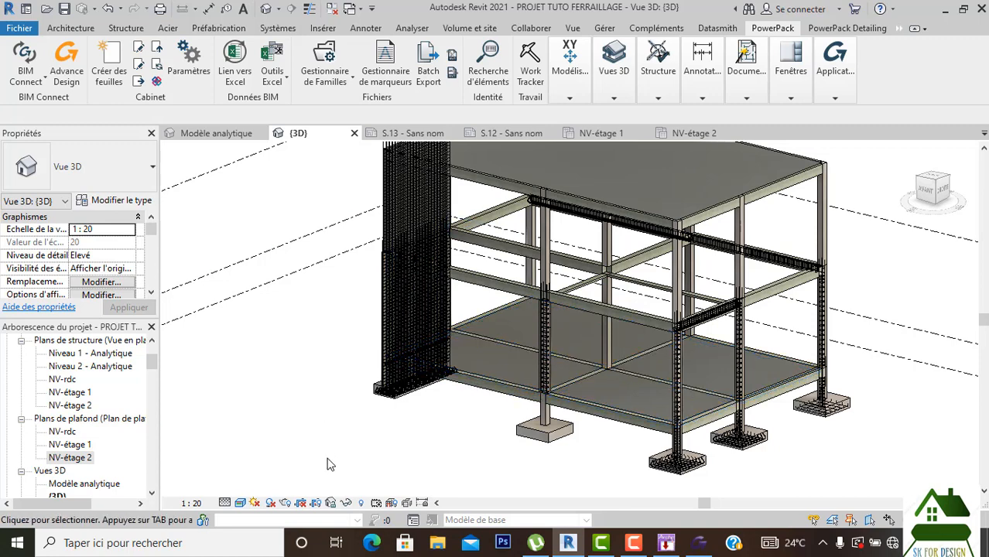
# Reveal the hidden elements, unhide the 20+4 floor at NV-étage 1 and leave the hidden-elements display.
pyautogui.click(360, 504)
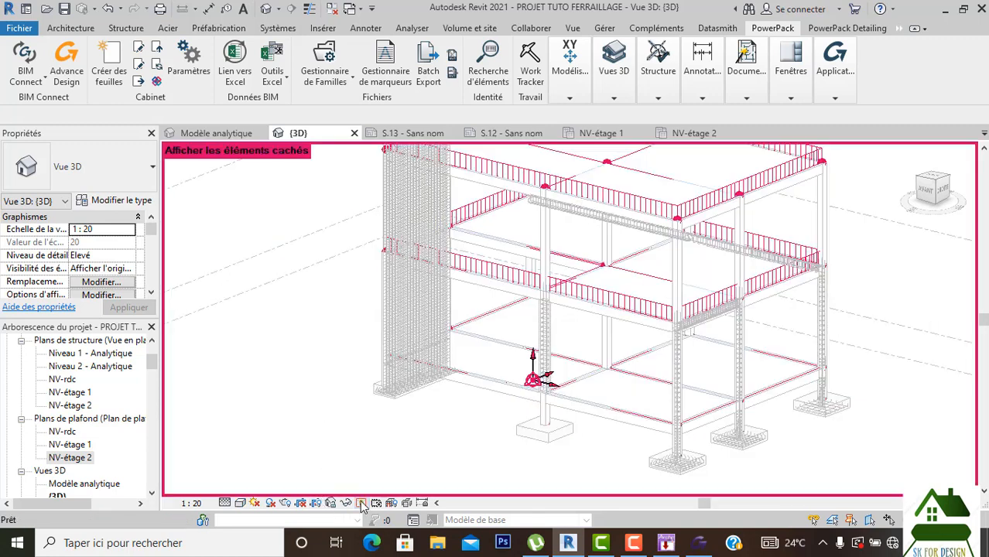
pyautogui.click(617, 285)
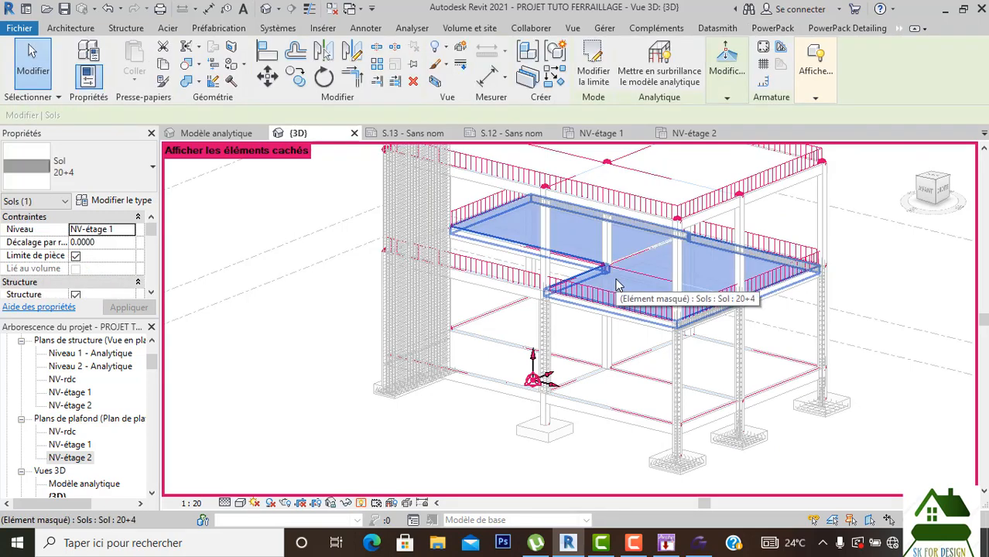
pyautogui.click(726, 97)
pyautogui.moveTo(818, 95)
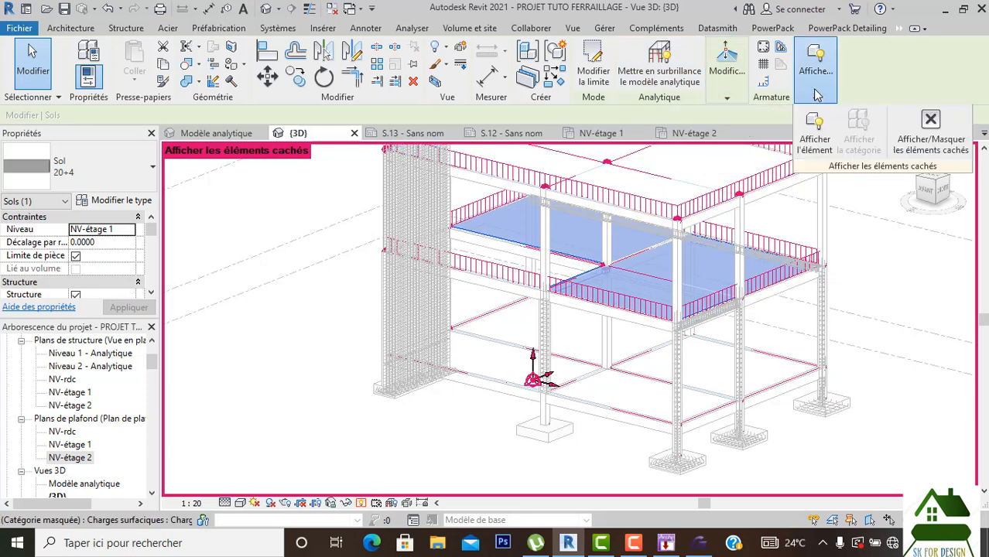
pyautogui.click(825, 145)
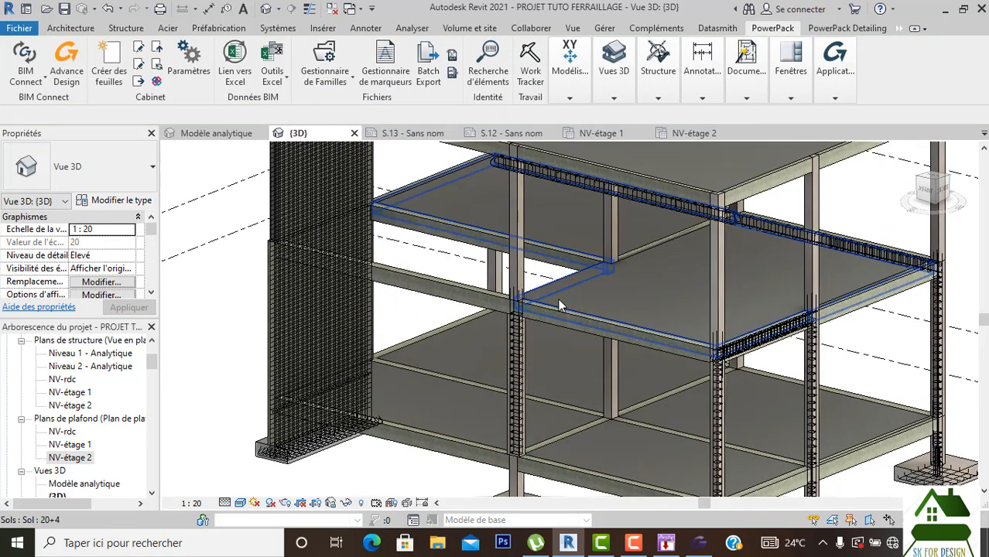
# Switch the join order between the 20+4 floor at NV-étage 1 and the adjoining 20X30 beam.
pyautogui.click(619, 289)
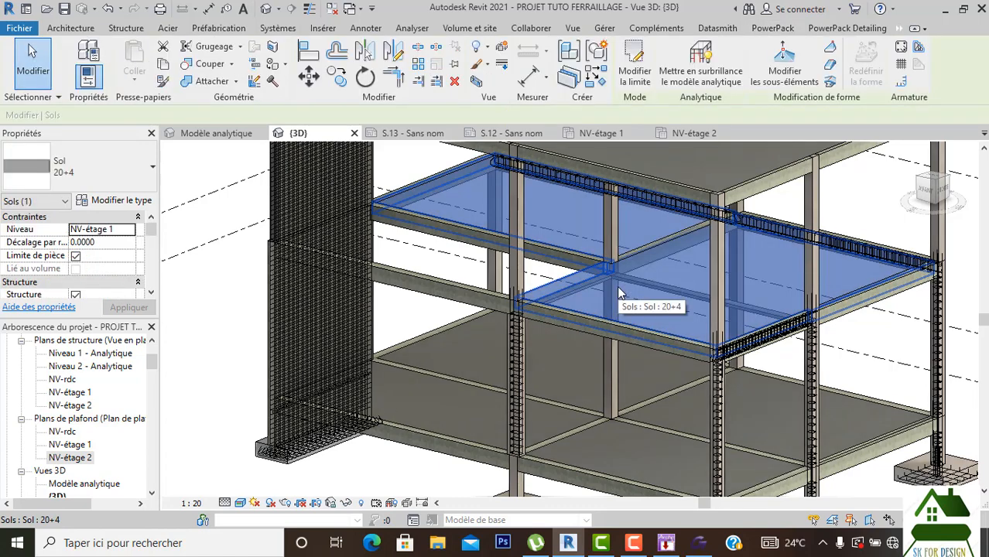
pyautogui.scroll(-5, 617, 286)
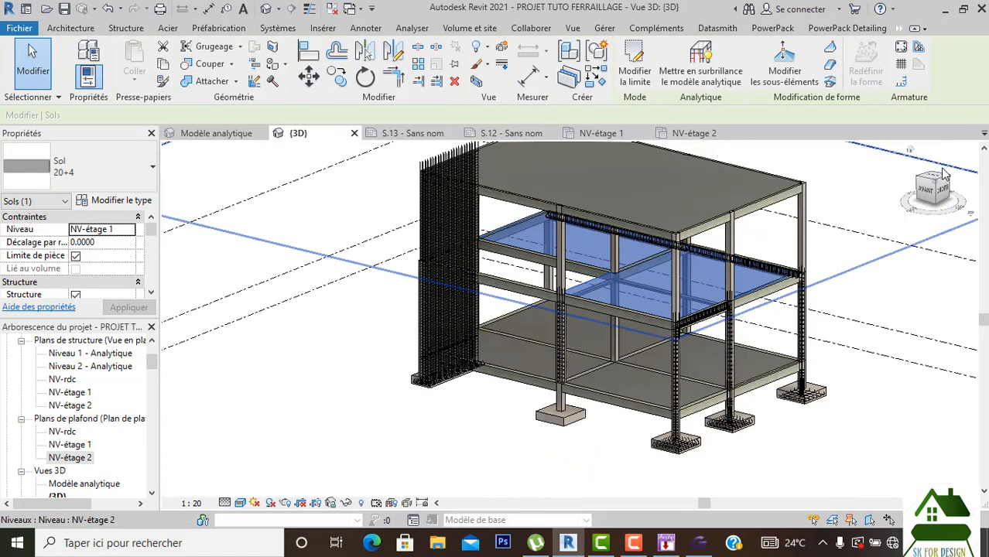
pyautogui.moveTo(935, 192)
pyautogui.mouseDown()
pyautogui.moveTo(204, 193)
pyautogui.moveTo(280, 182)
pyautogui.moveTo(304, 203)
pyautogui.mouseUp()
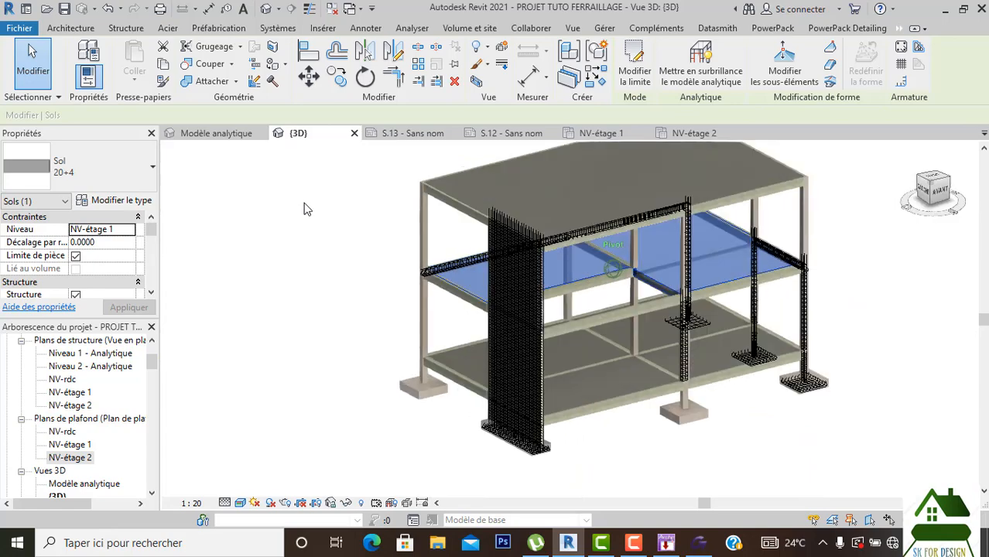
pyautogui.scroll(4, 631, 285)
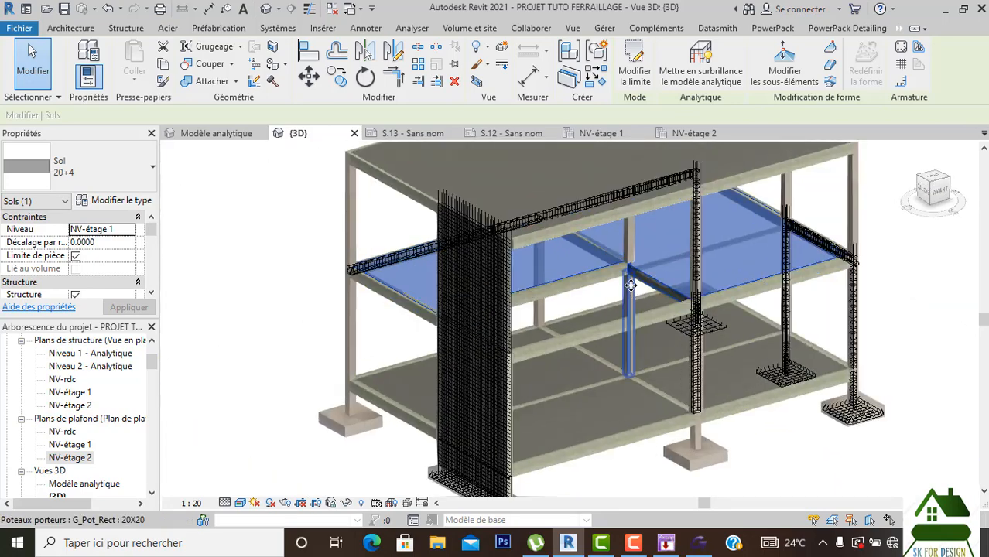
pyautogui.scroll(4, 632, 286)
pyautogui.click(236, 82)
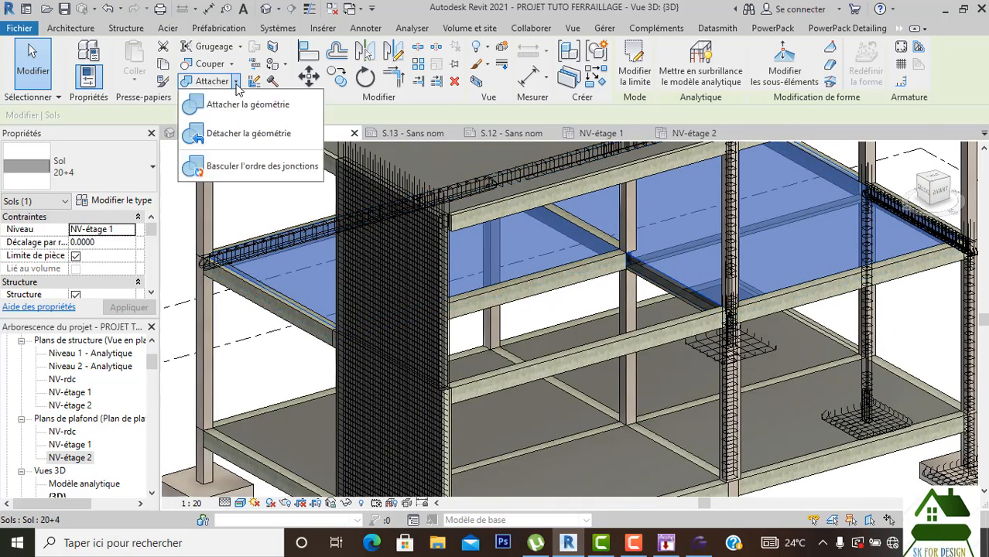
pyautogui.click(248, 165)
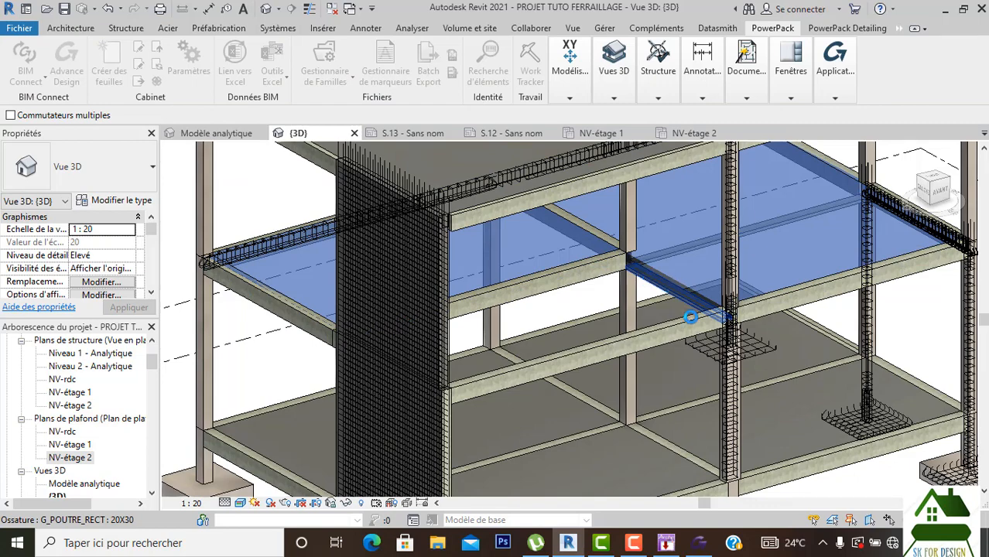
pyautogui.scroll(4, 642, 267)
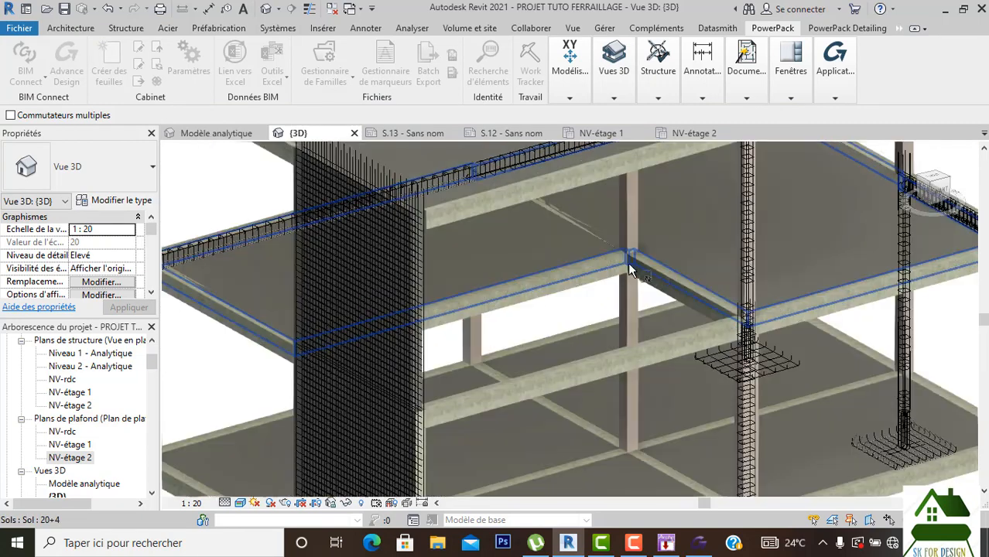
pyautogui.moveTo(609, 260); pyautogui.dragTo(573, 241, button='middle')
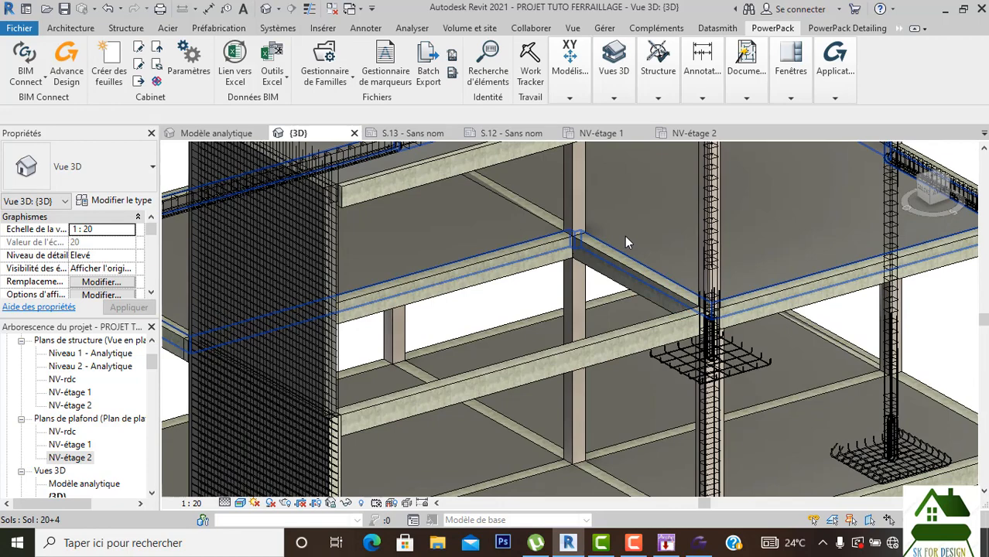
# Hide the 20+4 floor element at NV-étage 1 in the 3D view.
pyautogui.click(647, 255)
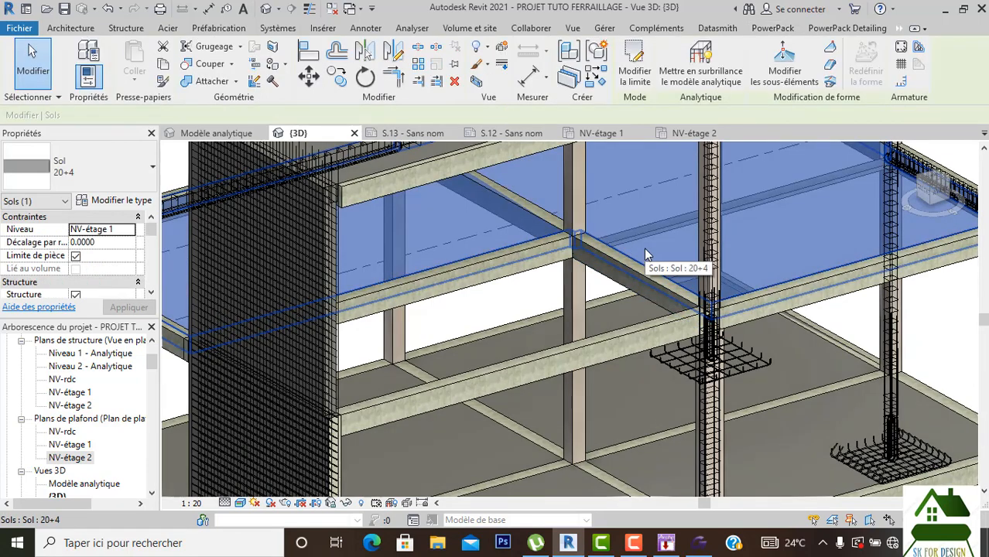
pyautogui.scroll(-3, 644, 256)
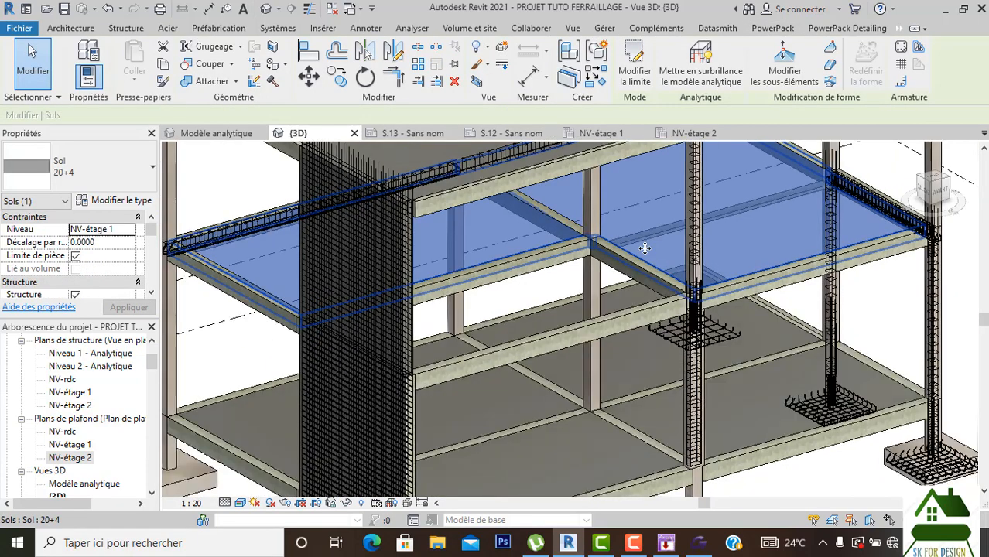
pyautogui.scroll(2, 627, 285)
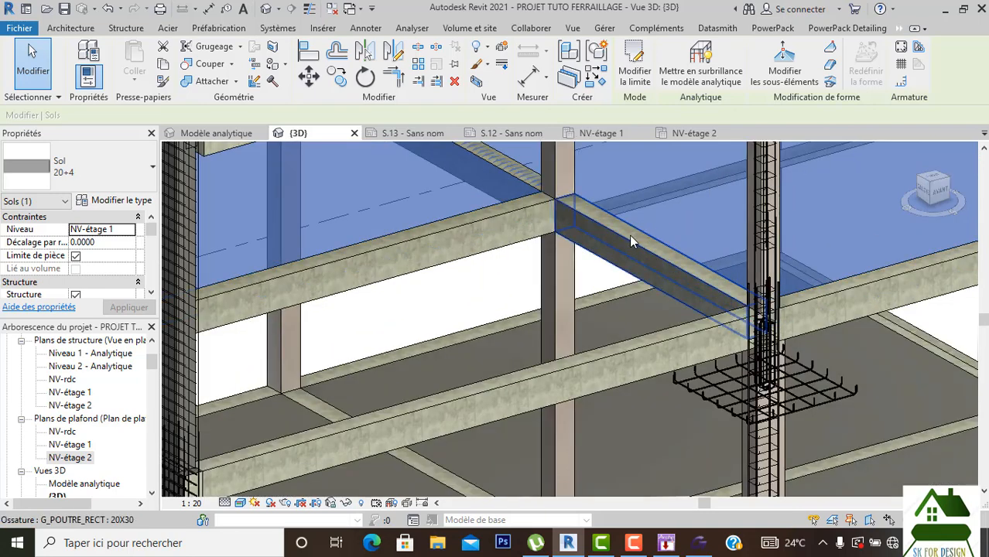
pyautogui.rightClick(643, 220)
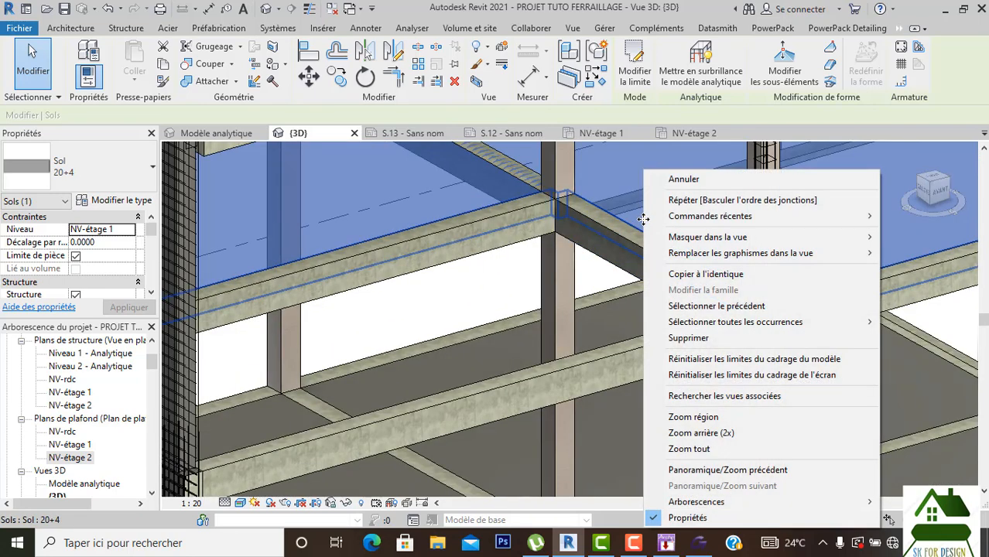
pyautogui.moveTo(808, 242)
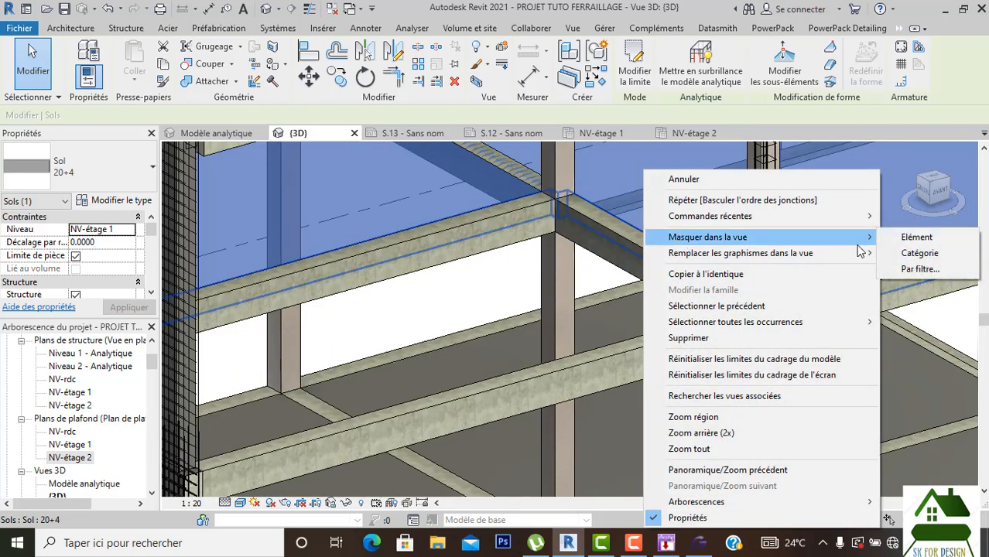
pyautogui.click(888, 238)
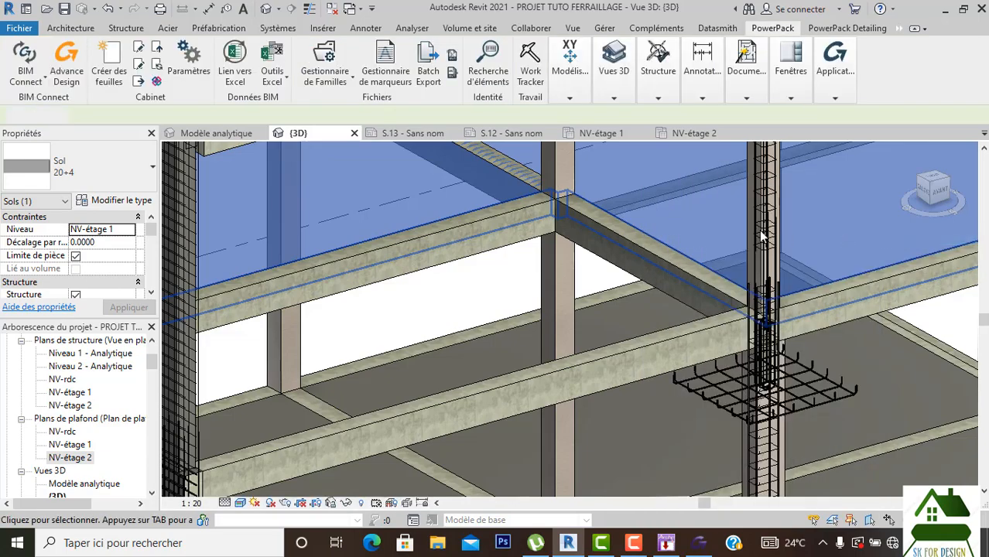
pyautogui.scroll(-2, 623, 239)
pyautogui.moveTo(673, 242); pyautogui.dragTo(618, 254, button='middle')
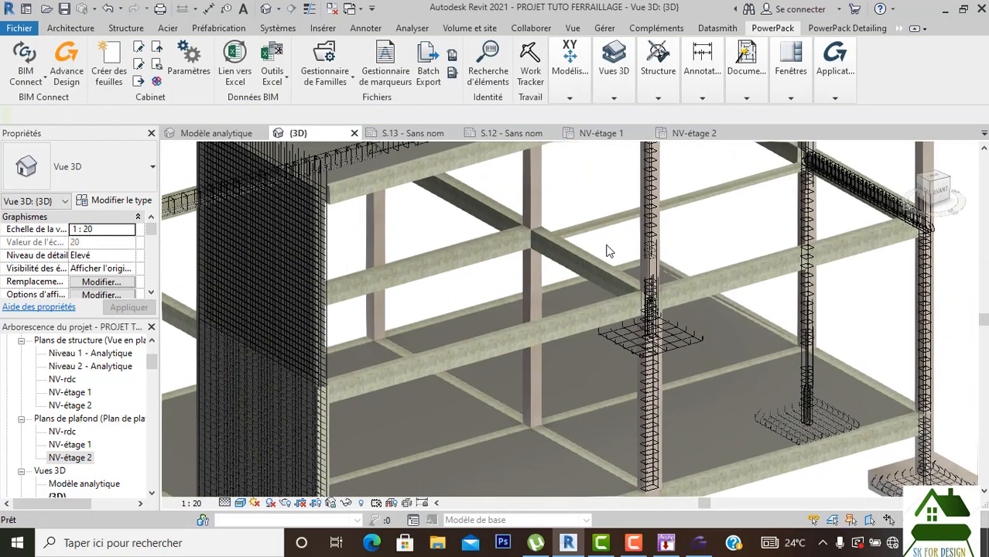
# Show the PowerPack Design calculation status for the short 20X30 beam at NV-étage 1 uncovered by the hidden floor.
pyautogui.click(593, 267)
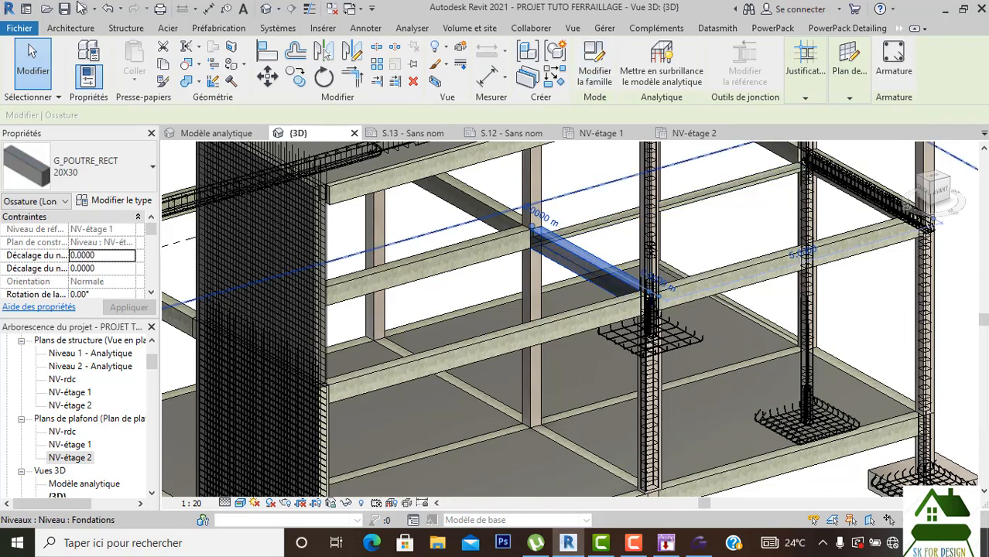
pyautogui.click(847, 28)
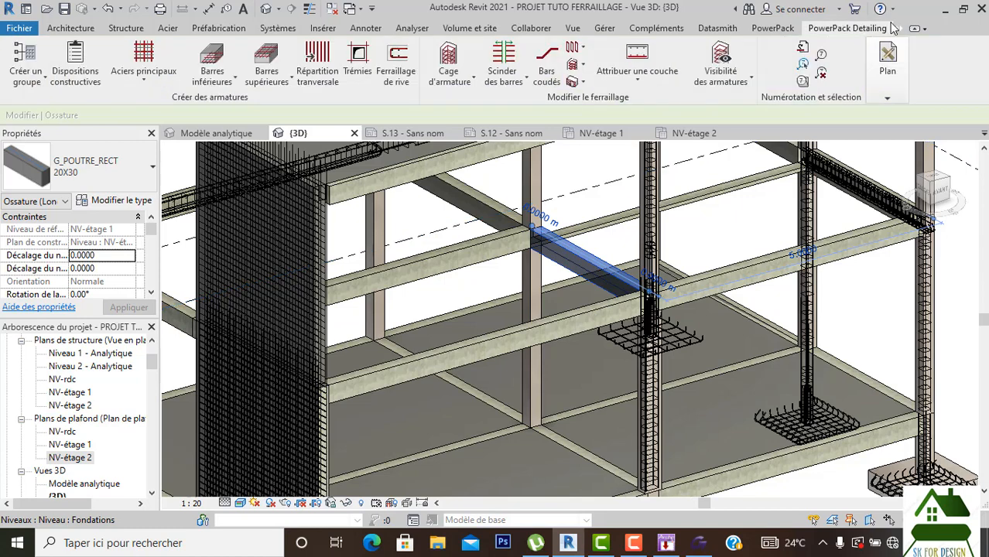
pyautogui.click(901, 47)
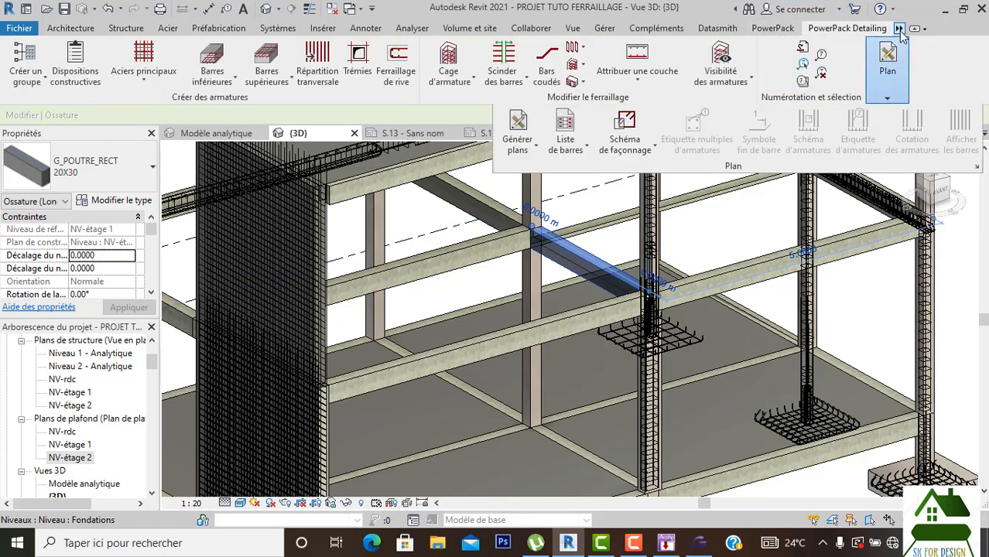
pyautogui.click(900, 28)
pyautogui.click(921, 44)
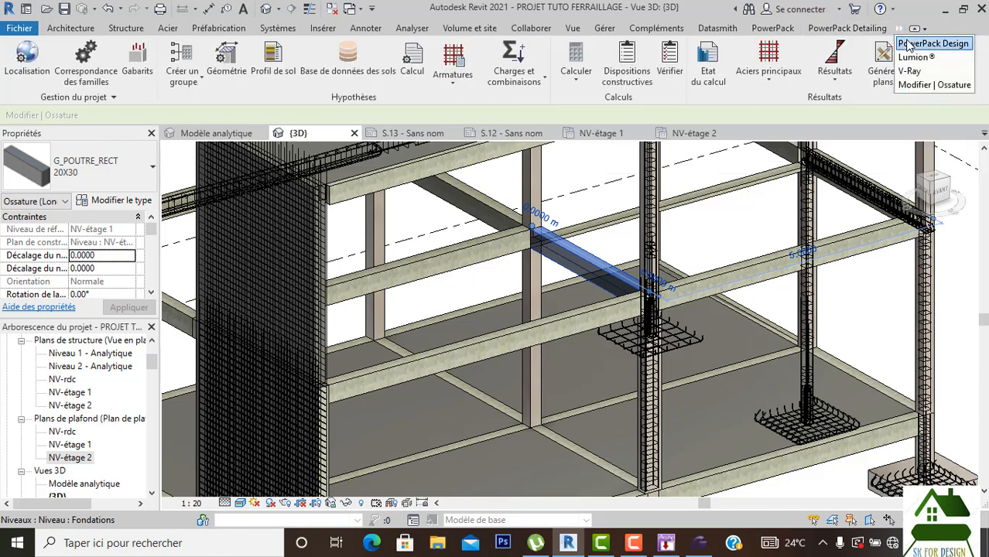
pyautogui.click(709, 77)
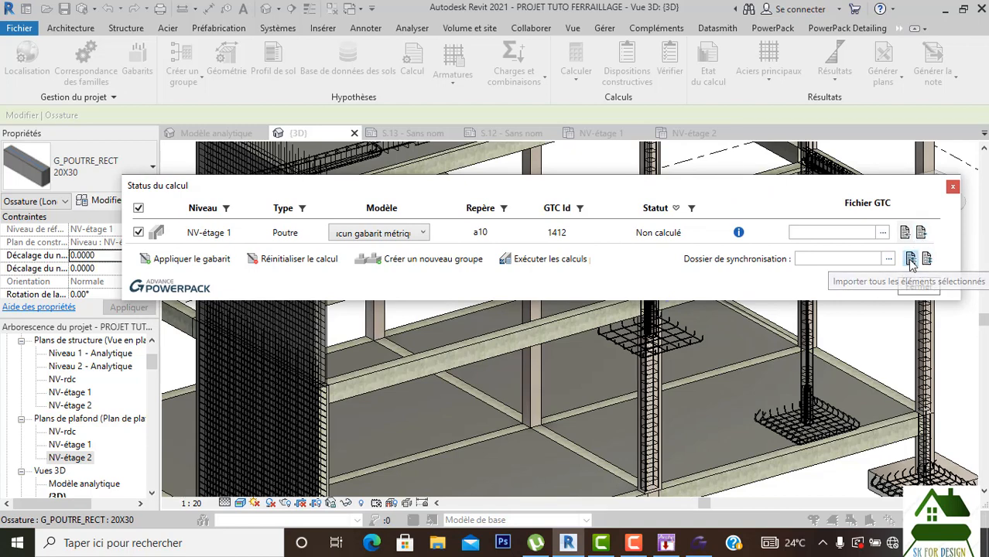
pyautogui.click(911, 260)
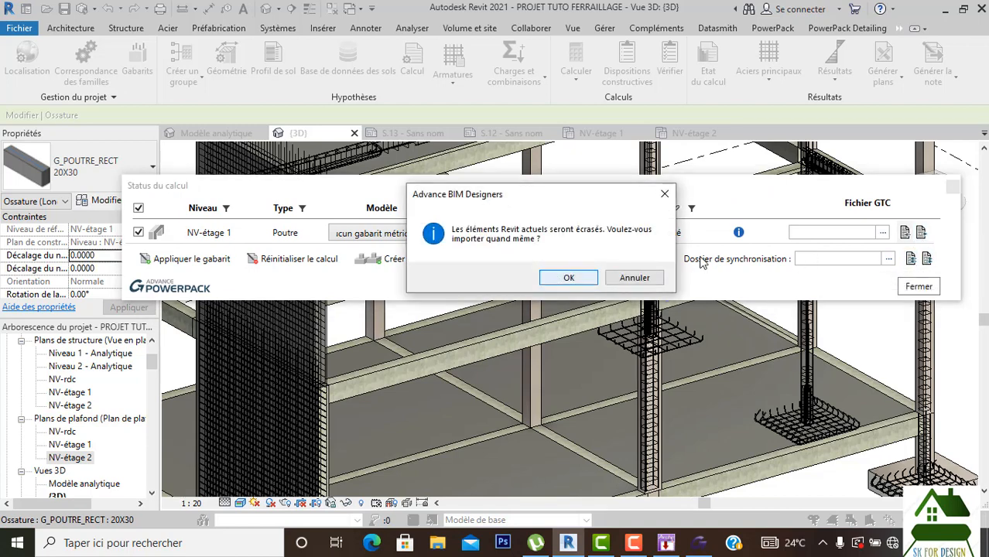
pyautogui.click(665, 195)
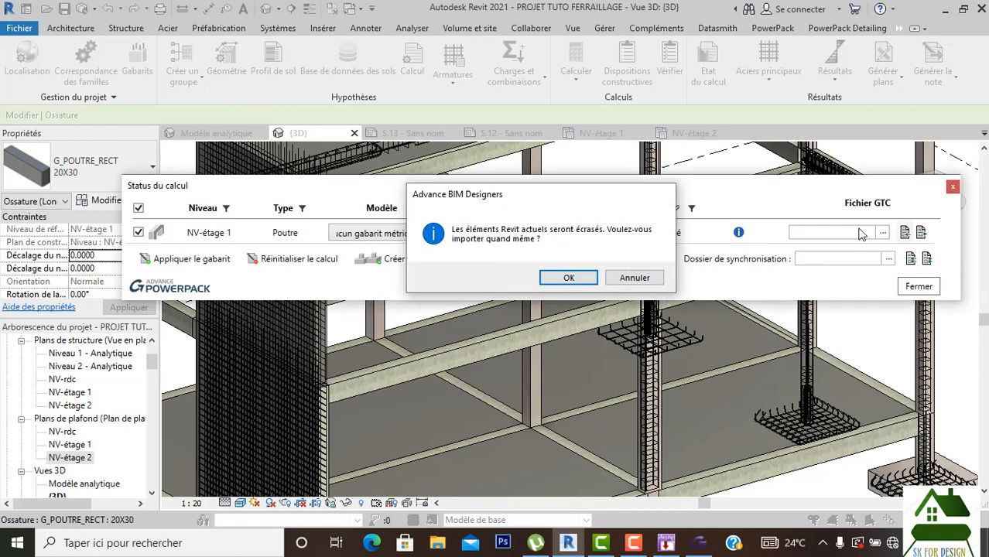
pyautogui.click(927, 259)
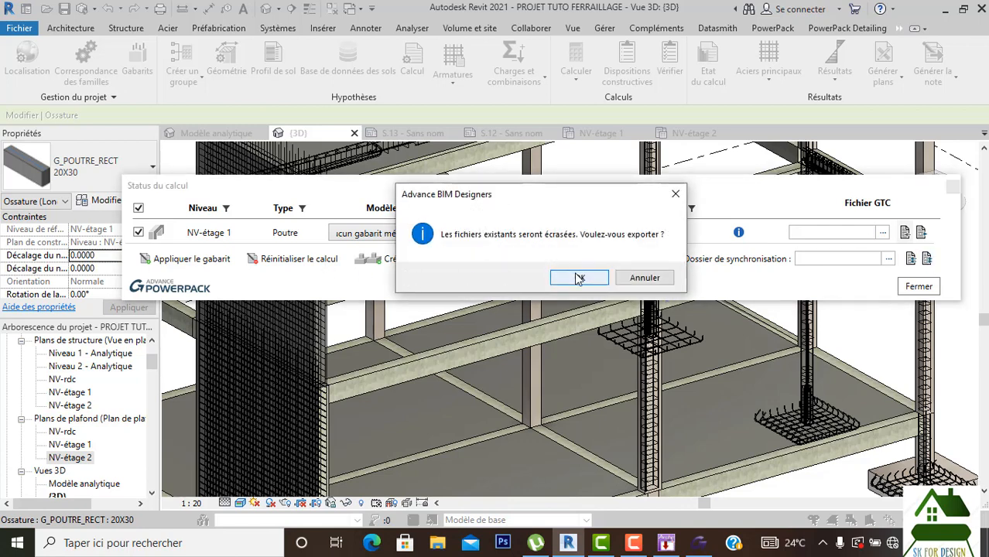
pyautogui.click(676, 194)
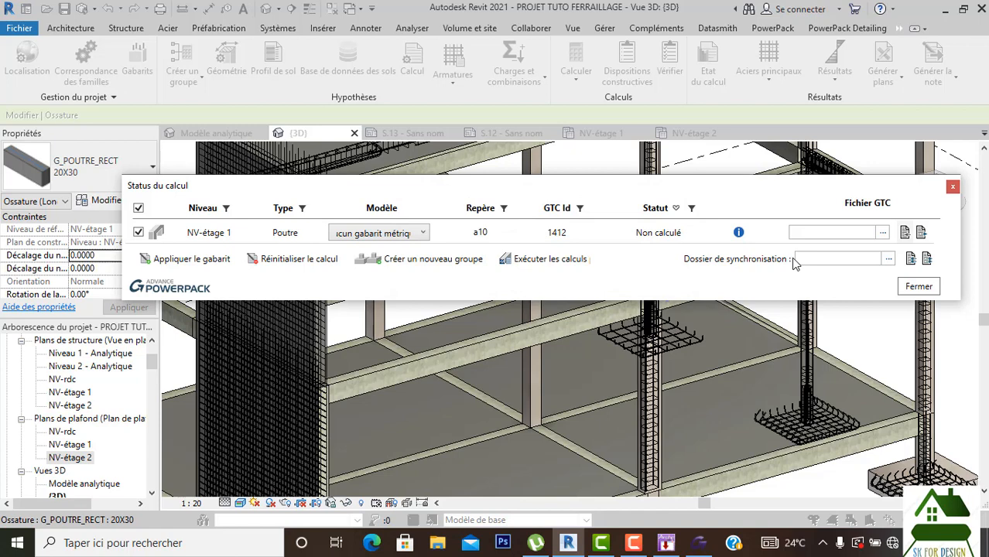
pyautogui.click(889, 258)
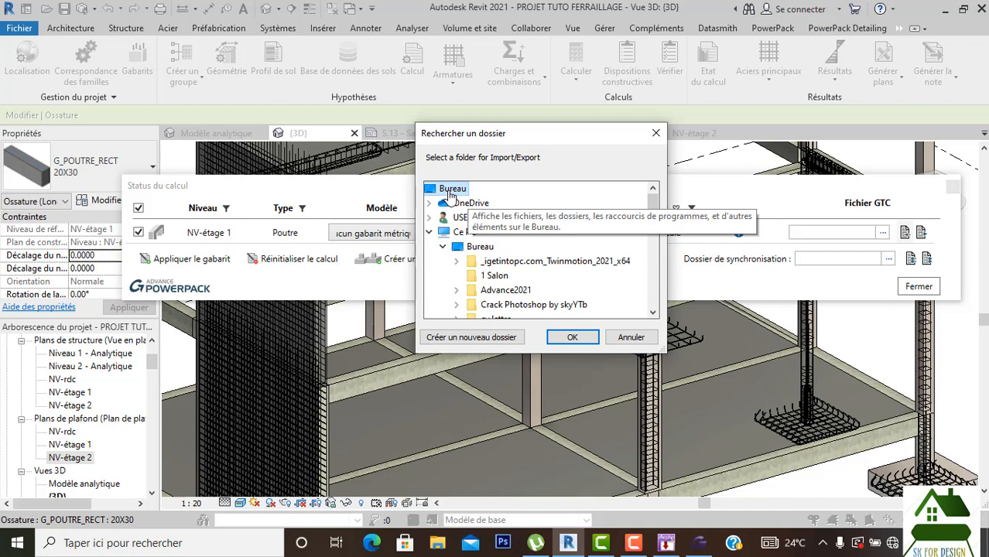
pyautogui.scroll(-5, 503, 263)
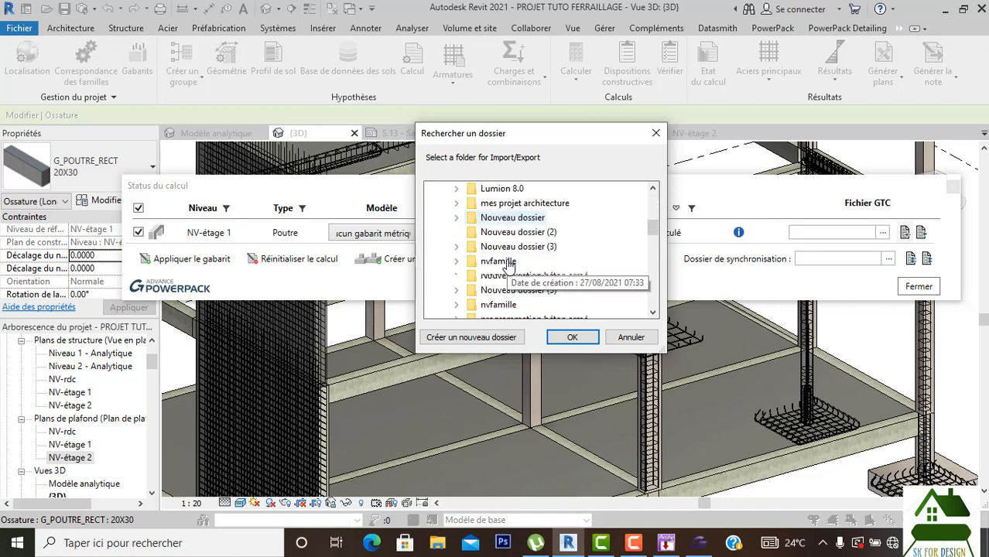
pyautogui.scroll(-2, 507, 262)
pyautogui.click(500, 235)
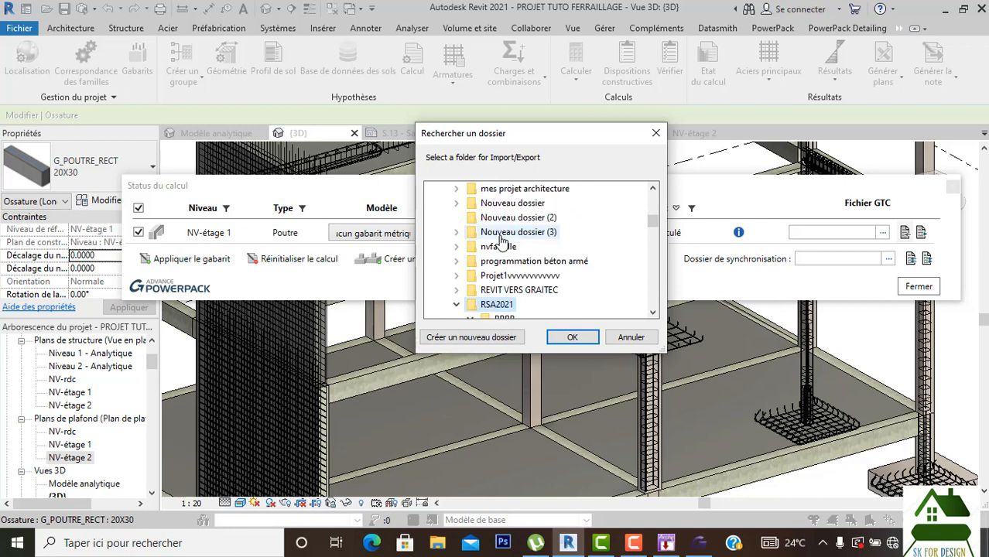
pyautogui.scroll(-1, 503, 256)
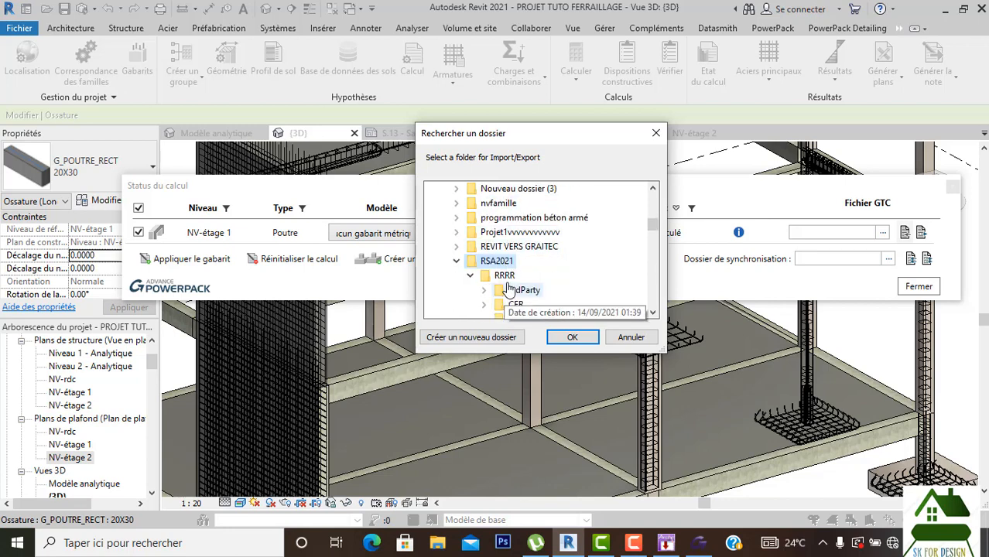
pyautogui.scroll(-1, 509, 287)
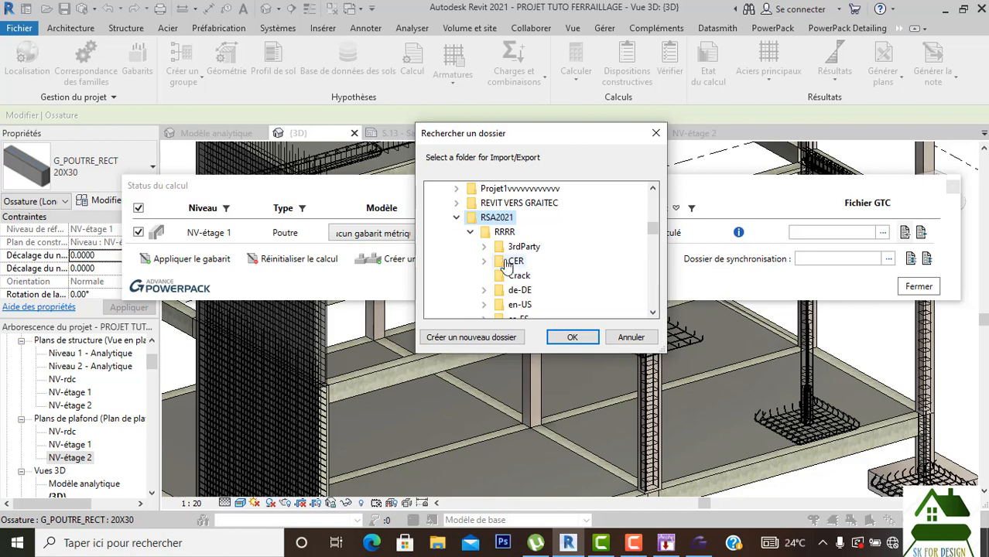
pyautogui.scroll(-8, 511, 263)
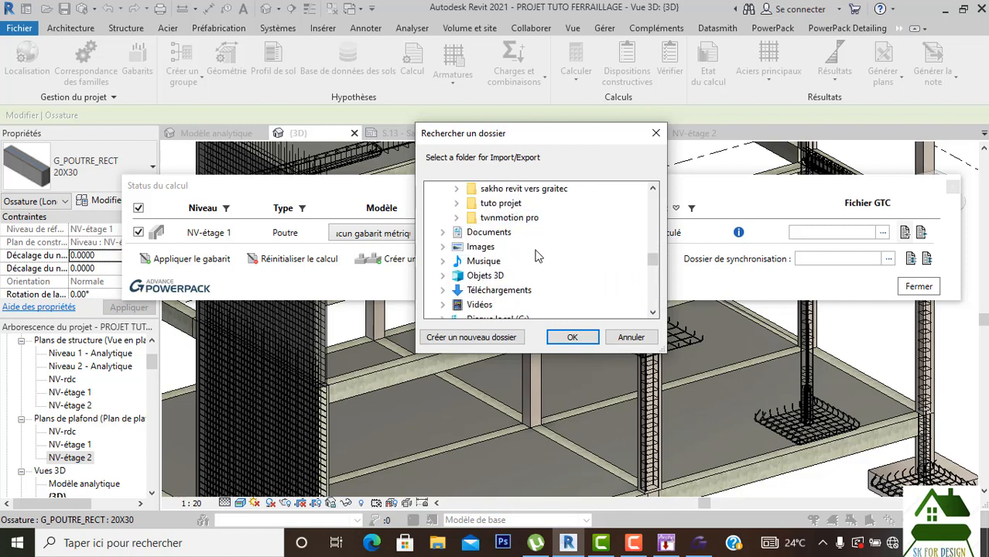
pyautogui.scroll(2, 499, 223)
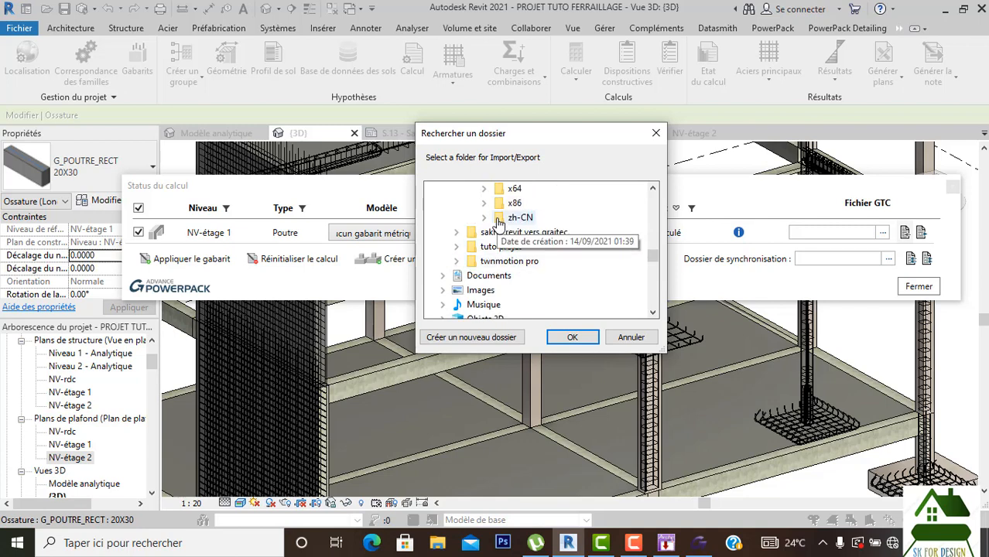
pyautogui.scroll(6, 499, 223)
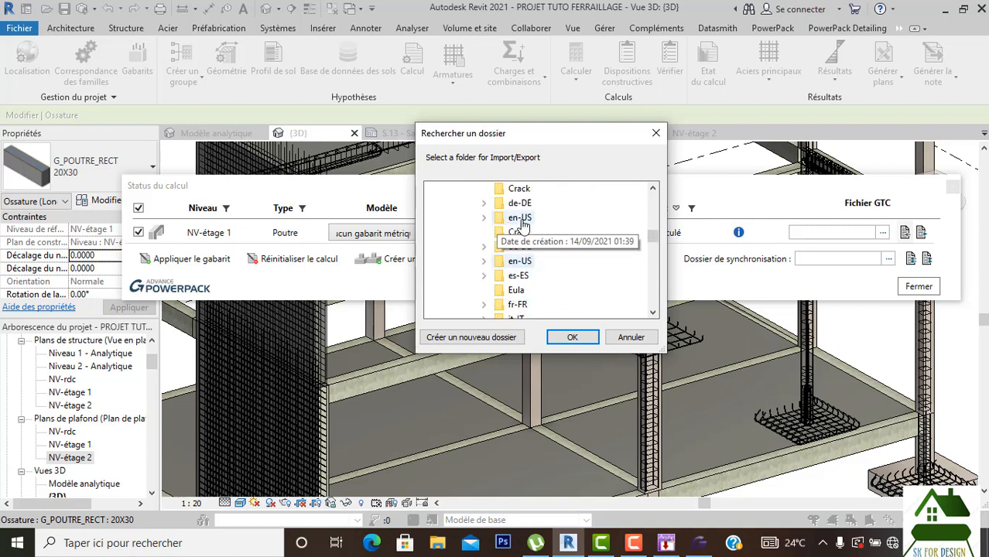
pyautogui.scroll(2, 511, 203)
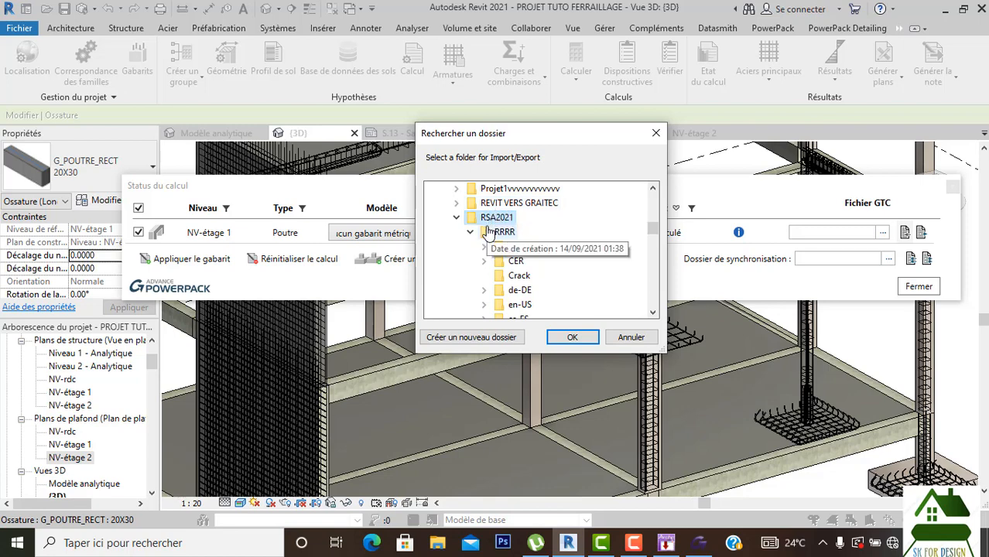
pyautogui.click(655, 136)
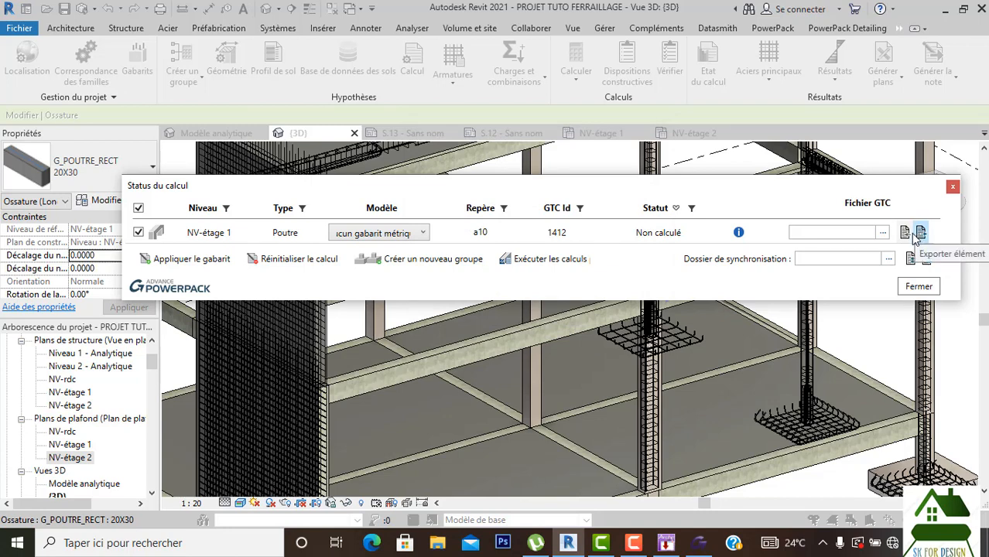
# Assign the poutre 2022 file from the desktop's RSA2021 folder as the GTC file of the NV-étage 1 beam.
pyautogui.click(882, 232)
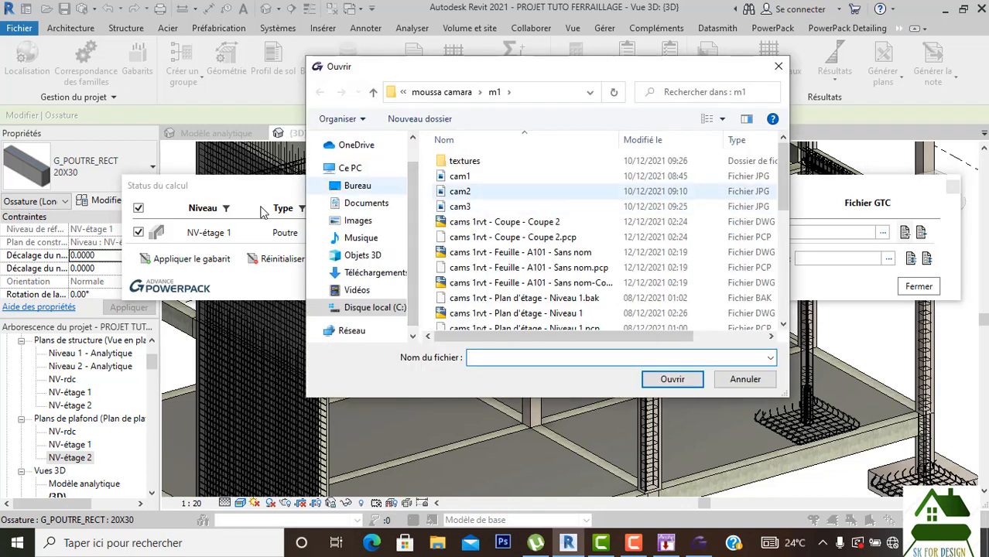
pyautogui.click(375, 190)
pyautogui.scroll(-3, 720, 233)
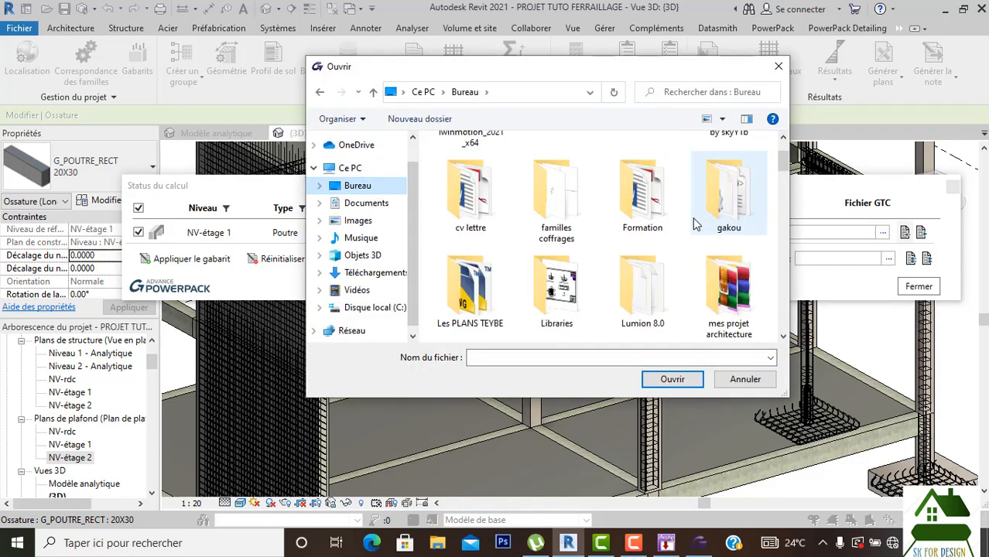
pyautogui.scroll(-1, 703, 266)
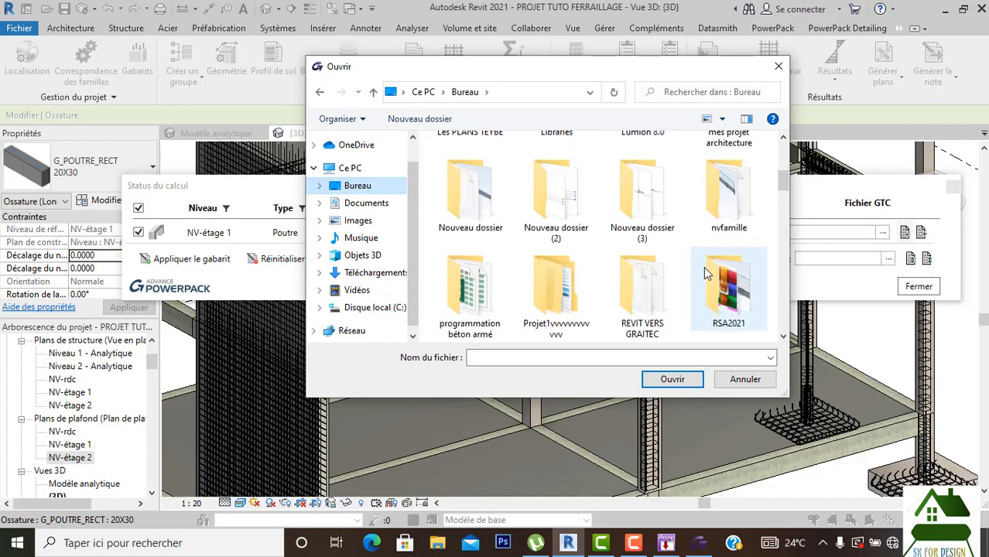
pyautogui.doubleClick(707, 295)
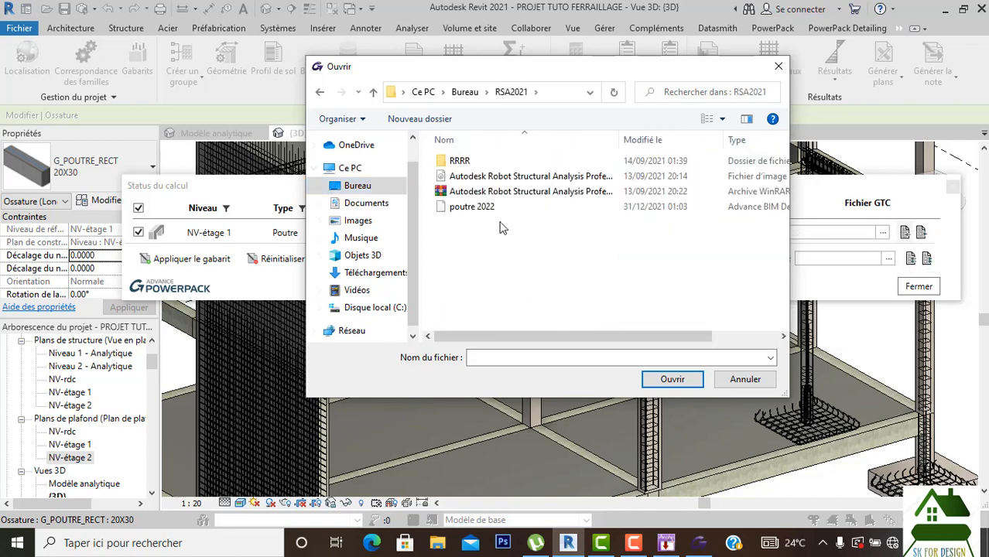
pyautogui.click(480, 207)
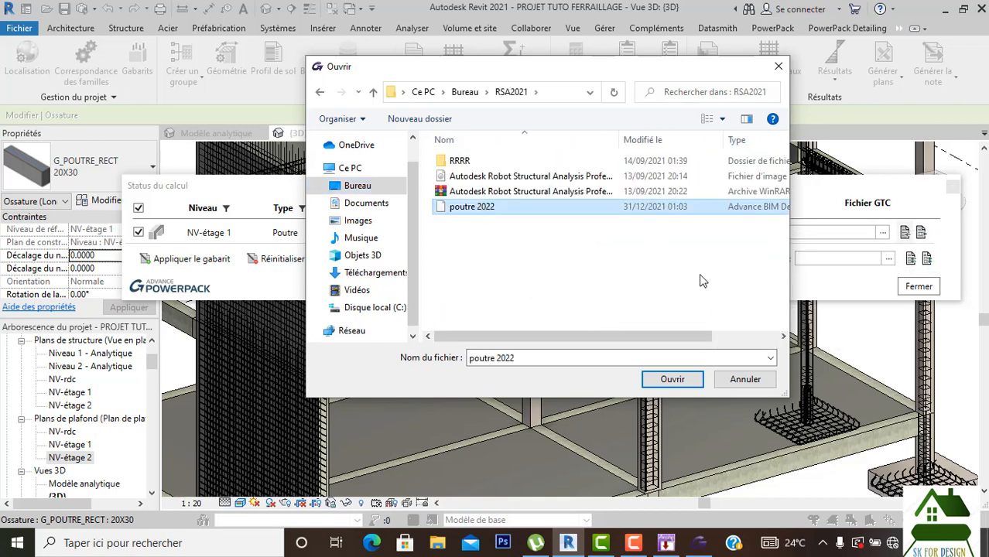
pyautogui.click(688, 380)
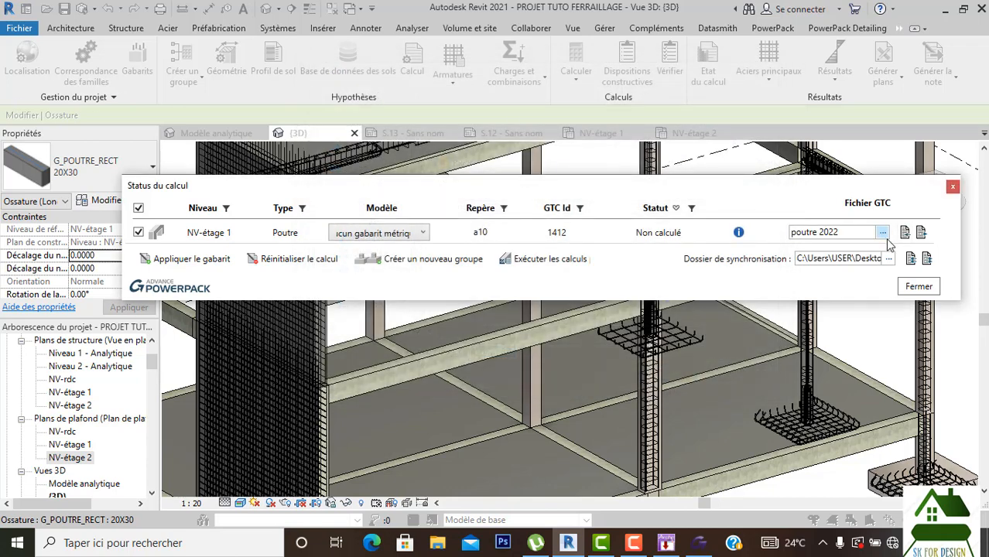
# Import the assigned GTC data into the beam, accept overwriting the current Revit elements and close the calculation status.
pyautogui.click(910, 258)
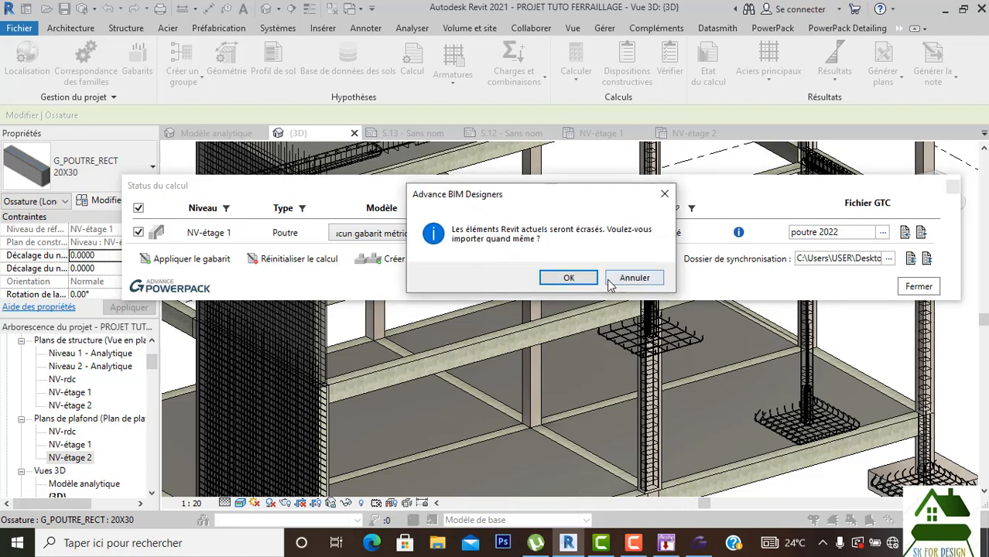
pyautogui.click(576, 277)
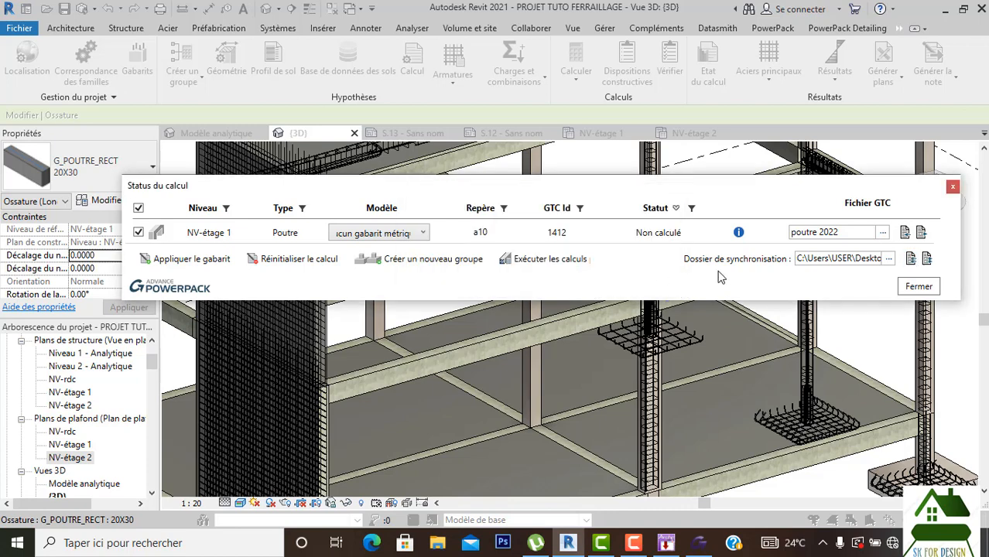
pyautogui.click(919, 287)
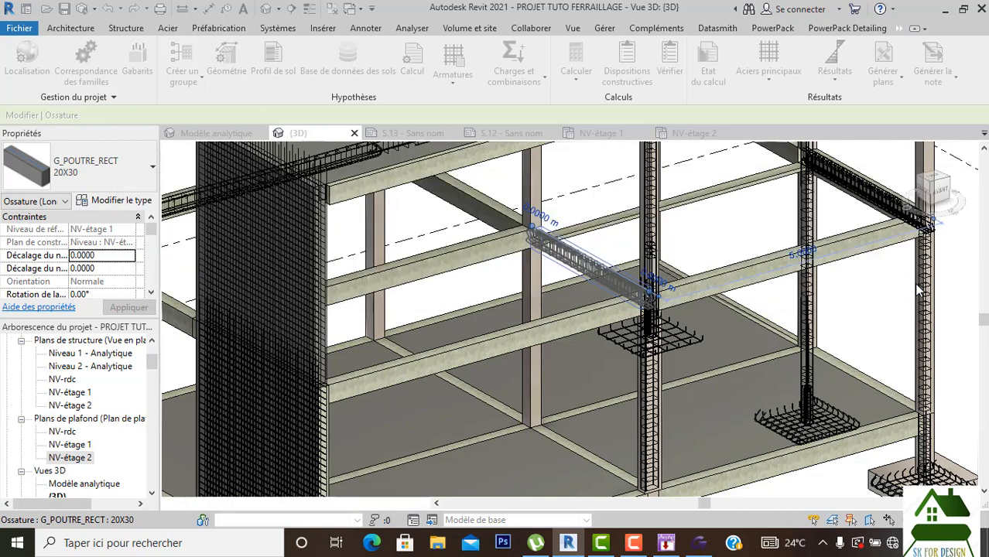
# Examine the imported reinforcement along the whole 20X30 beam, from one supporting column to the other, and deselect the beam.
pyautogui.scroll(2, 542, 264)
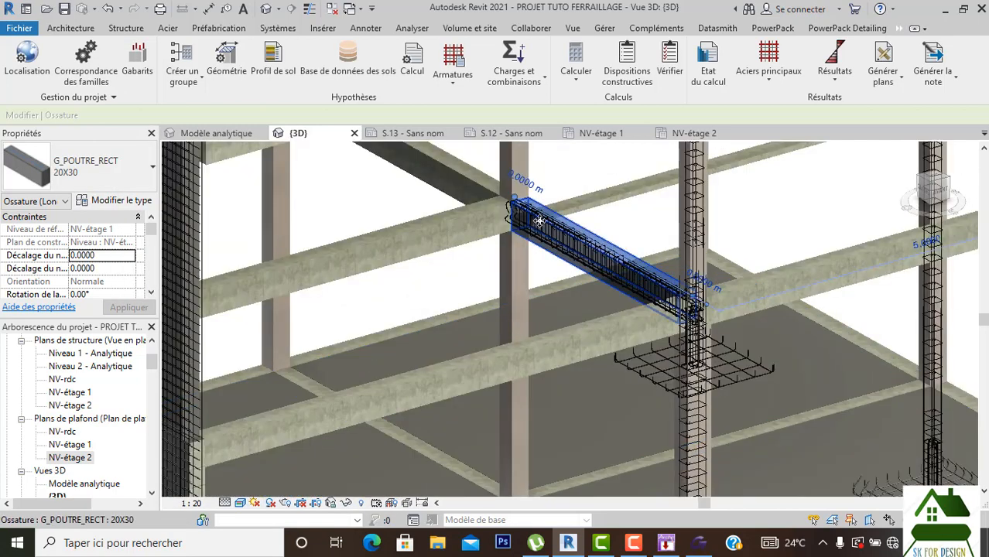
pyautogui.scroll(5, 540, 221)
pyautogui.scroll(-2, 471, 293)
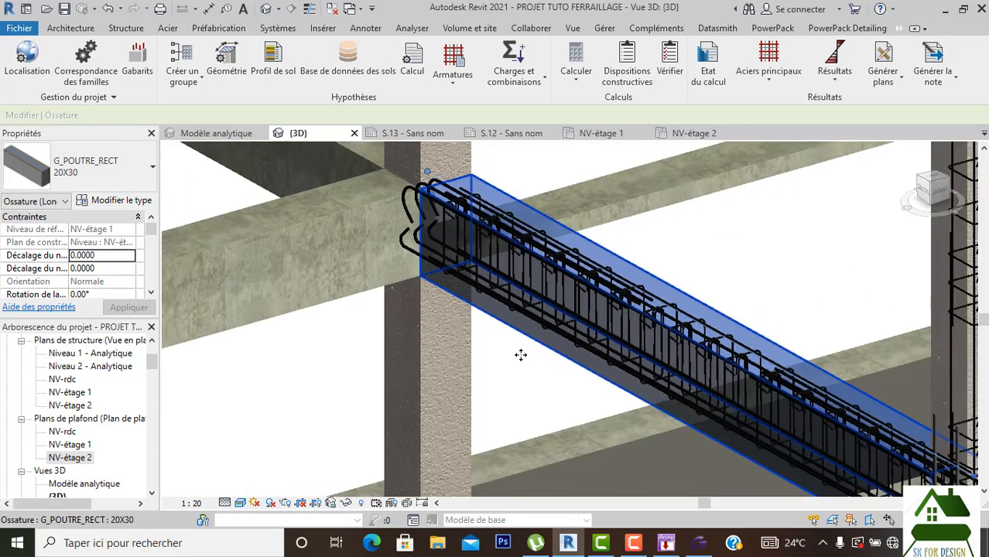
pyautogui.moveTo(521, 356); pyautogui.dragTo(408, 305, button='middle')
pyautogui.scroll(-3, 406, 302)
pyautogui.moveTo(817, 311); pyautogui.dragTo(877, 285, button='middle')
pyautogui.scroll(2, 436, 216)
pyautogui.scroll(1, 466, 214)
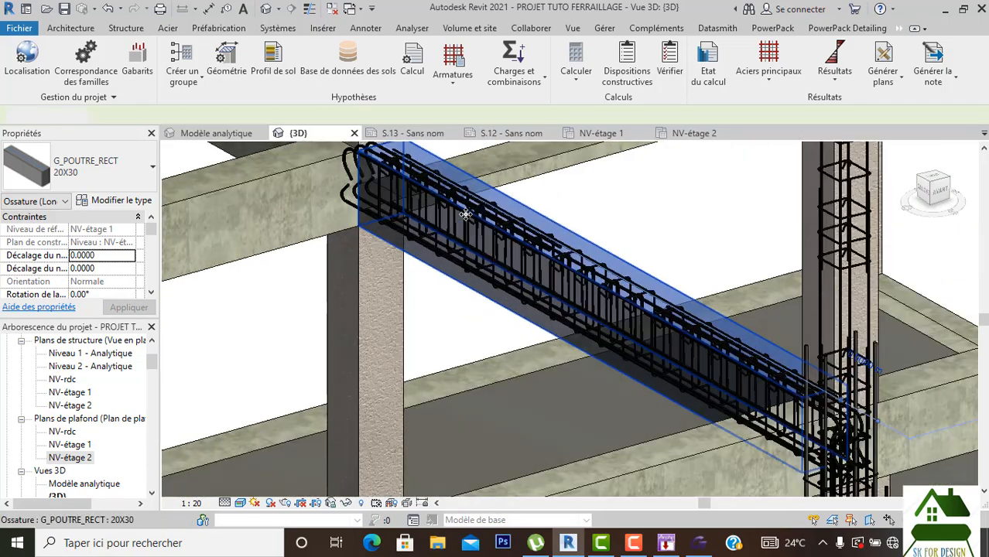
pyautogui.click(560, 215)
pyautogui.moveTo(517, 237); pyautogui.dragTo(461, 245, button='middle')
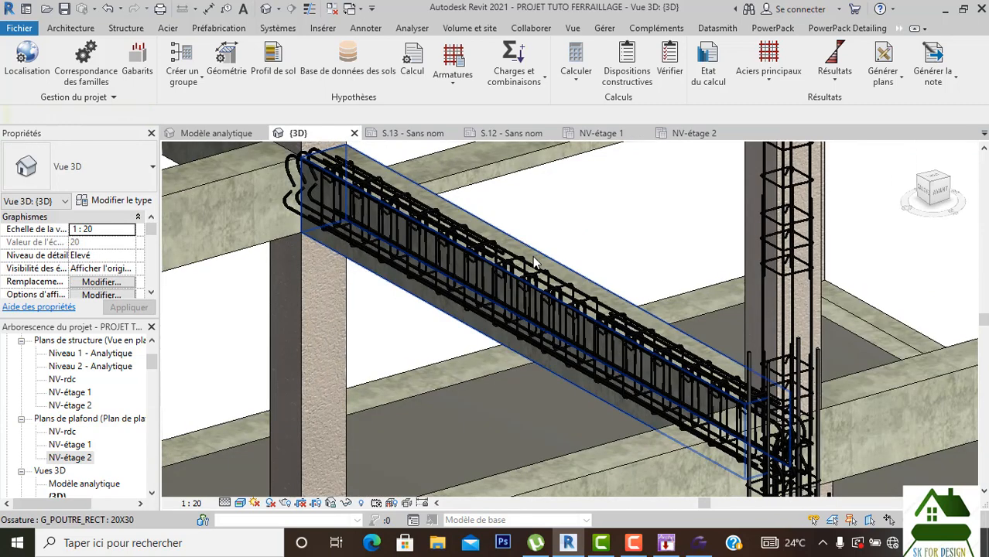
# Isolate the reinforced 20X30 beam with a selection box and orient the 3D view to its Gauche side.
pyautogui.click(534, 263)
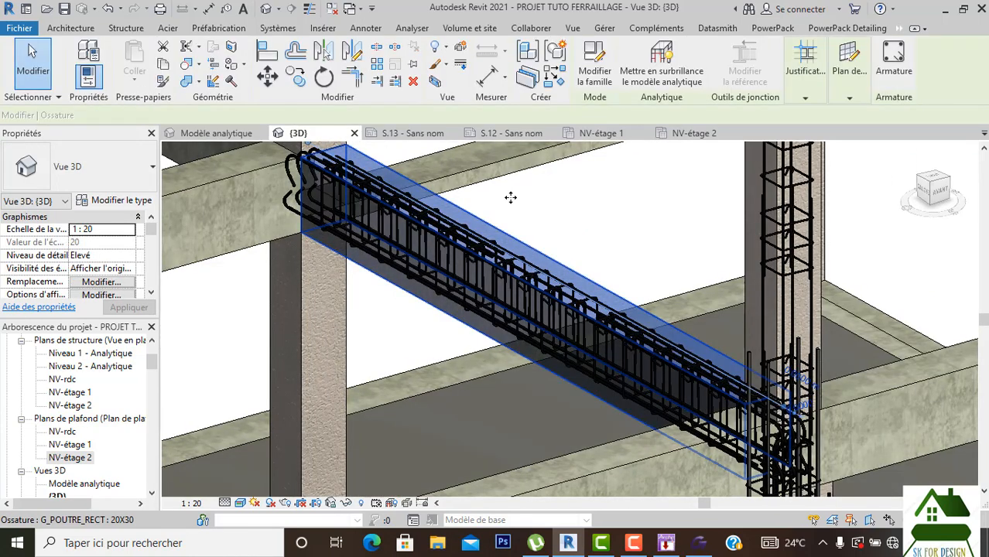
pyautogui.click(435, 81)
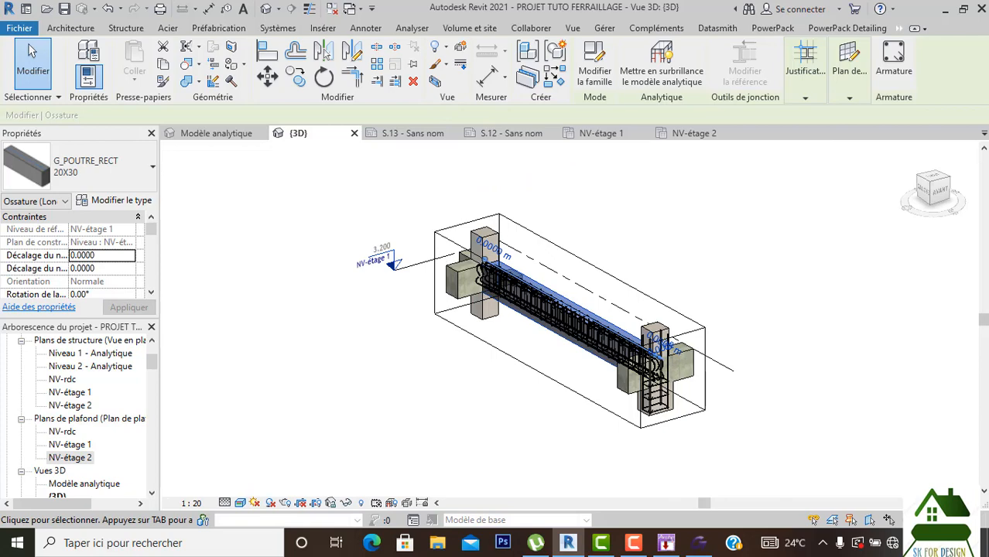
pyautogui.click(923, 192)
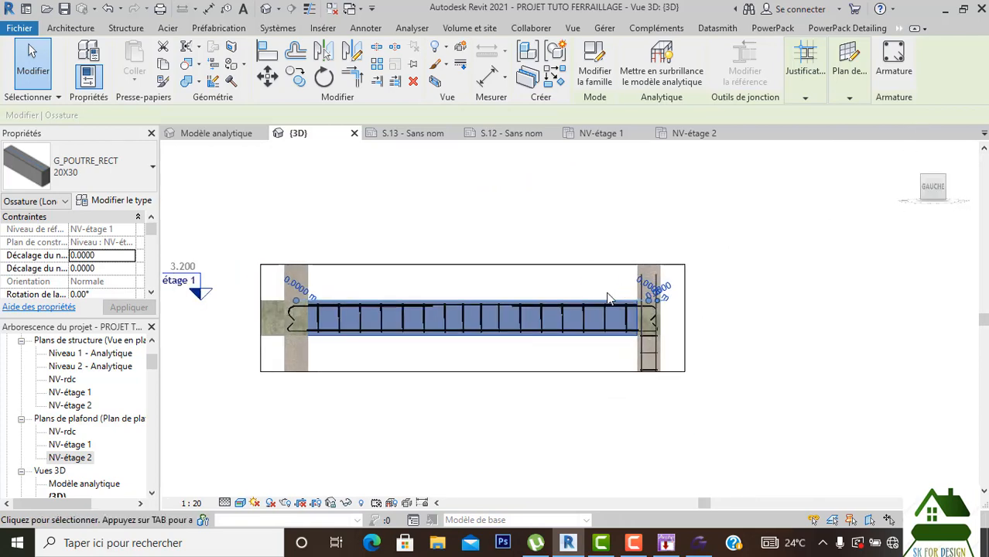
pyautogui.scroll(3, 566, 323)
pyautogui.moveTo(566, 325)
pyautogui.mouseDown(button='middle')
pyautogui.moveTo(503, 277)
pyautogui.moveTo(555, 339)
pyautogui.mouseUp(button='middle')
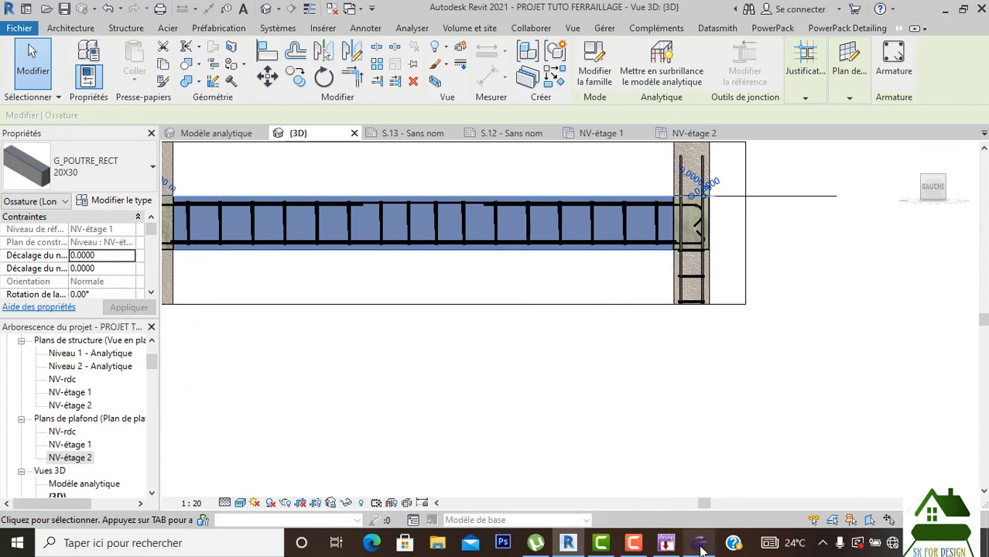
# Switch to Advance BIM Designers and examine the reinforcement of poutre 2022 in its elevation and 3D views.
pyautogui.click(699, 543)
pyautogui.scroll(1, 697, 234)
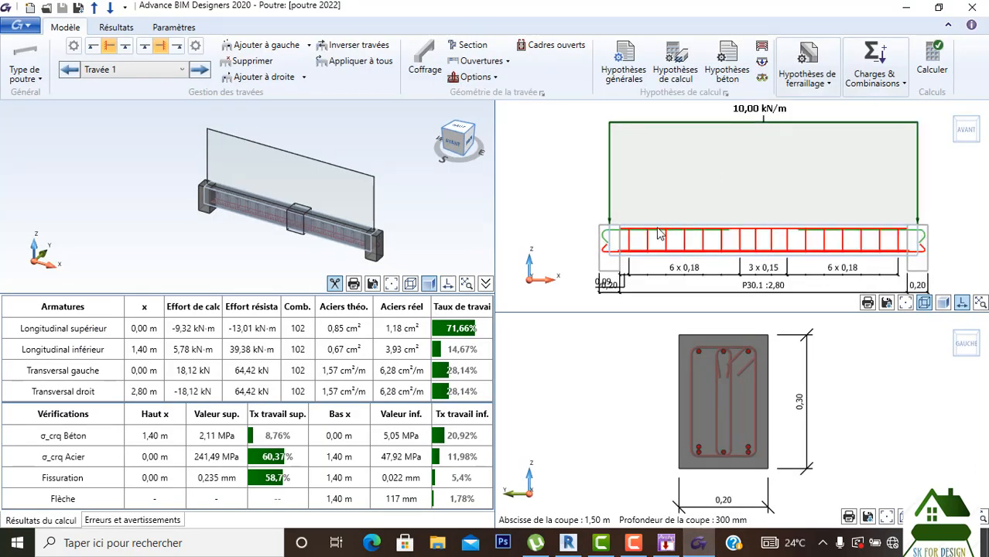
pyautogui.scroll(2, 659, 234)
pyautogui.scroll(-1, 642, 236)
pyautogui.scroll(3, 232, 224)
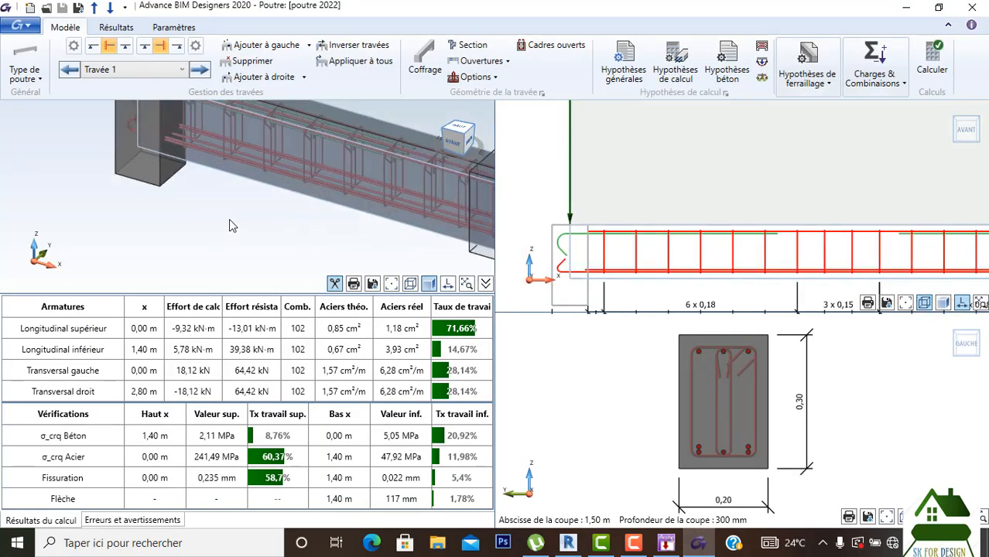
pyautogui.scroll(-4, 229, 219)
pyautogui.moveTo(471, 142); pyautogui.dragTo(486, 139)
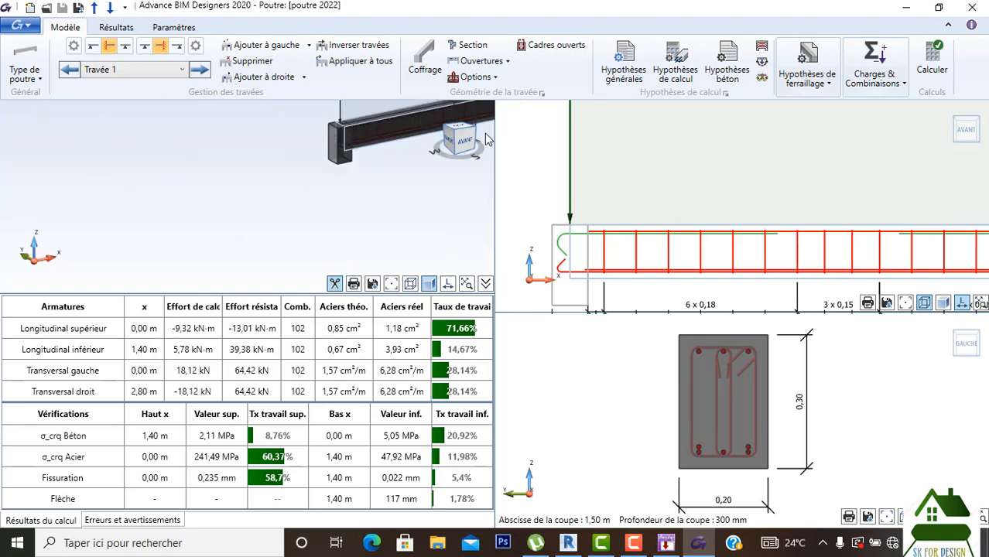
pyautogui.moveTo(407, 179); pyautogui.dragTo(319, 223, button='middle')
pyautogui.scroll(4, 377, 174)
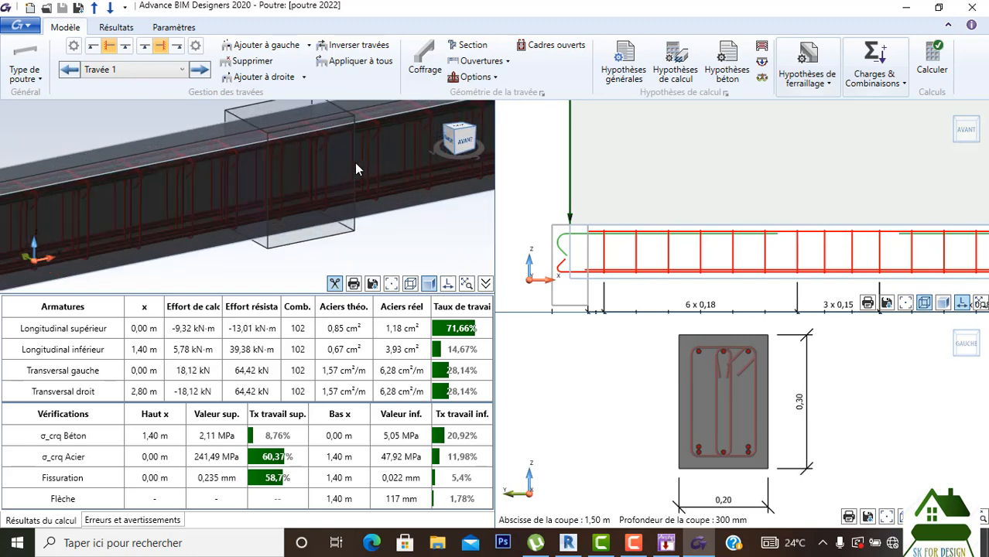
pyautogui.scroll(5, 355, 163)
pyautogui.scroll(-4, 238, 195)
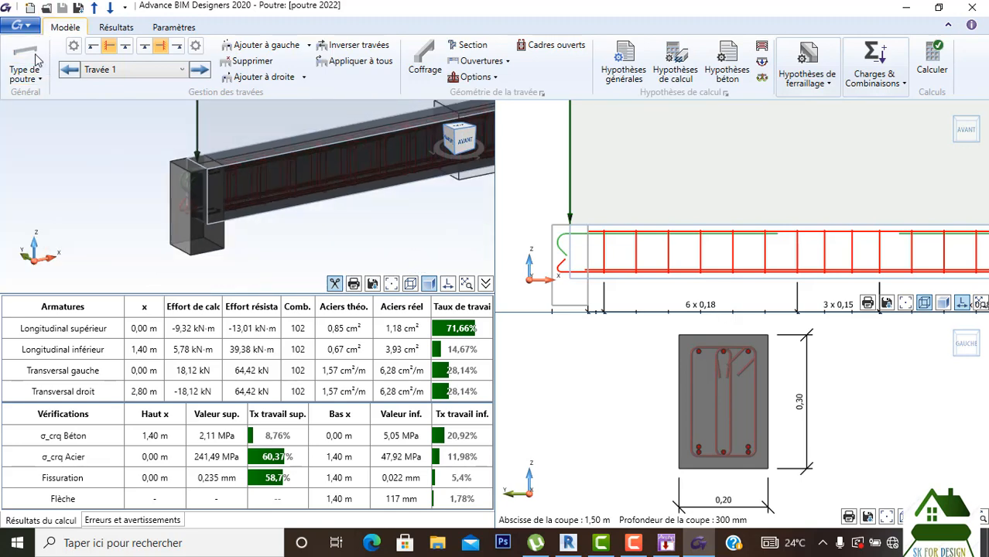
# Display the reinforcement plan in the beam's results and examine the bars and stirrup spacing in its elevation.
pyautogui.click(34, 79)
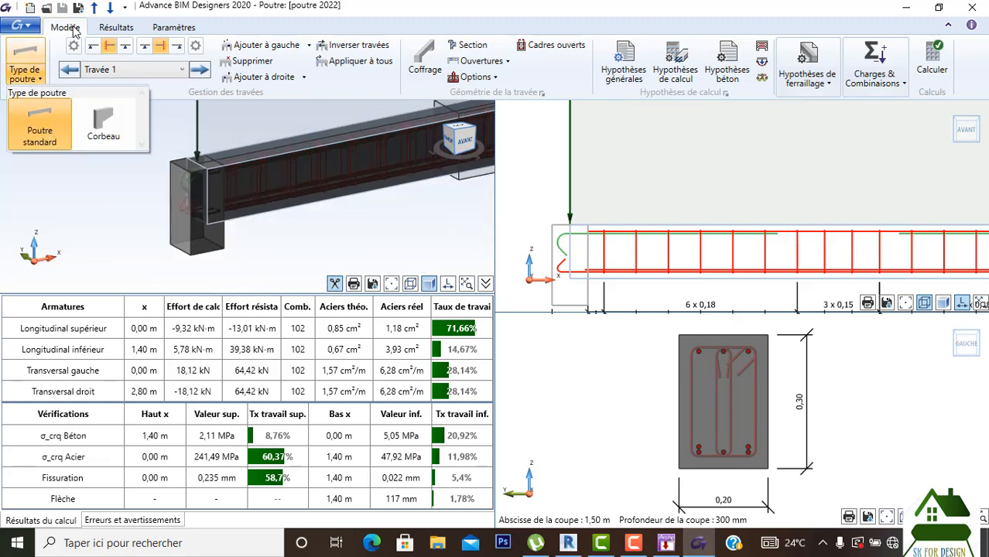
pyautogui.click(118, 28)
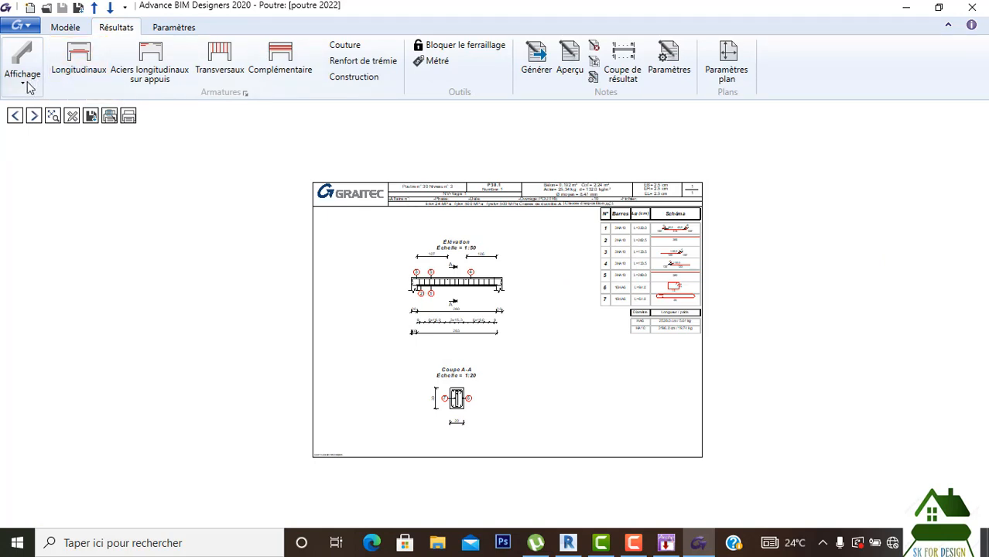
pyautogui.click(25, 84)
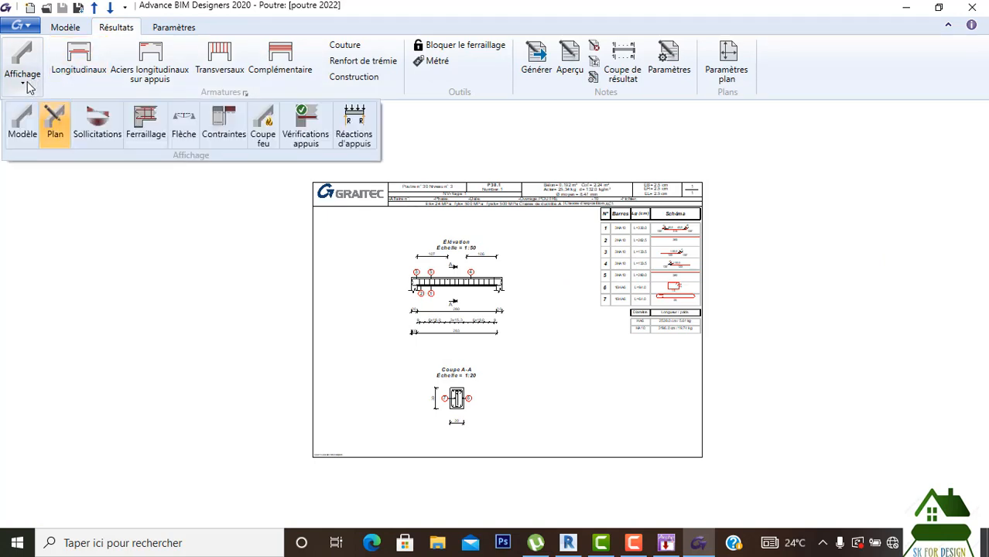
pyautogui.click(60, 124)
pyautogui.scroll(5, 499, 306)
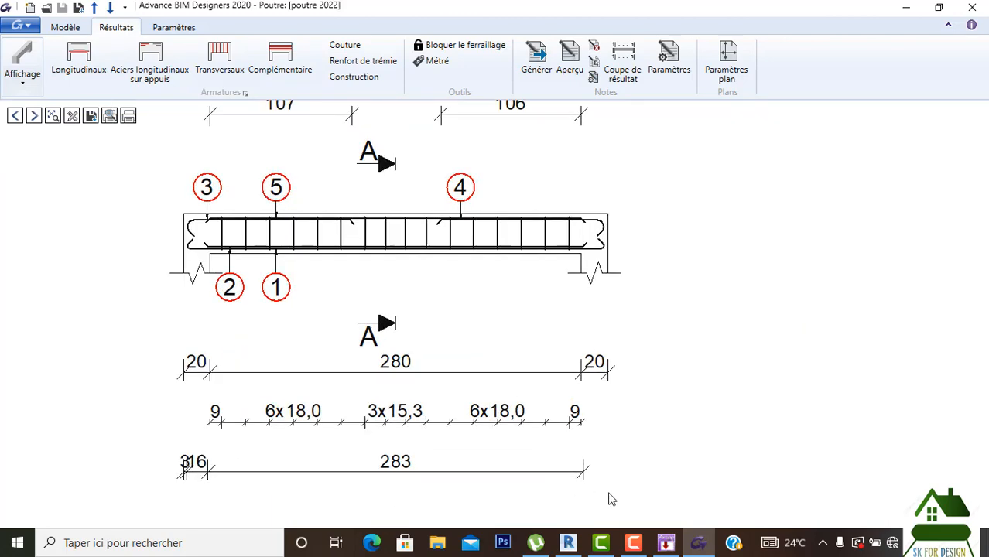
# Return to Revit, deselect the beam and compare its hooked bars and stirrups with the calculated elevation.
pyautogui.click(568, 543)
pyautogui.scroll(-3, 547, 325)
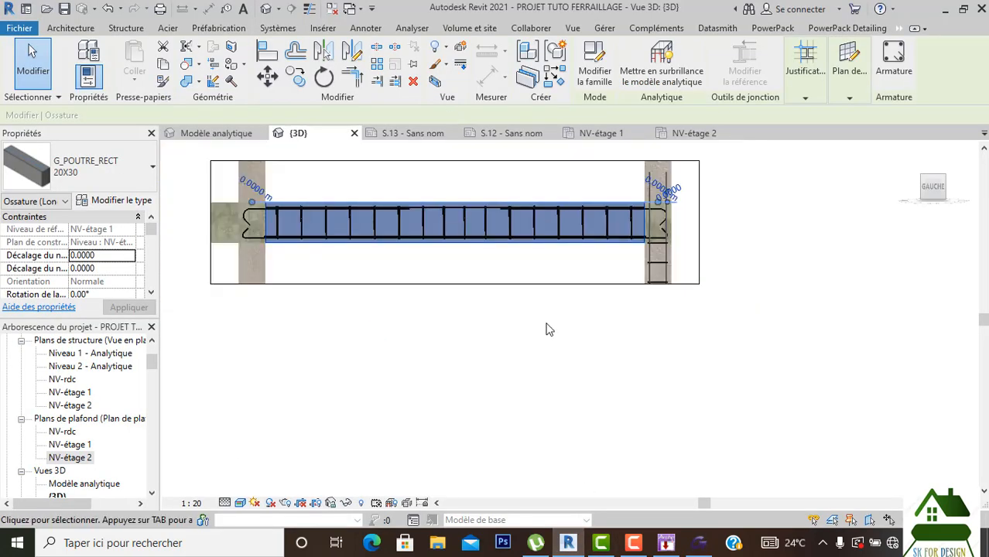
pyautogui.click(564, 337)
pyautogui.scroll(8, 249, 245)
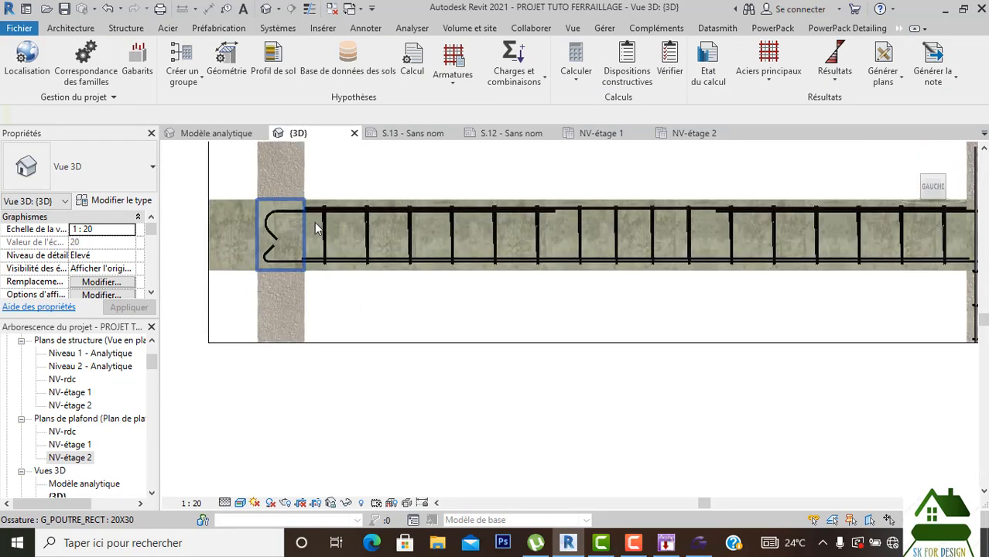
pyautogui.scroll(-2, 451, 256)
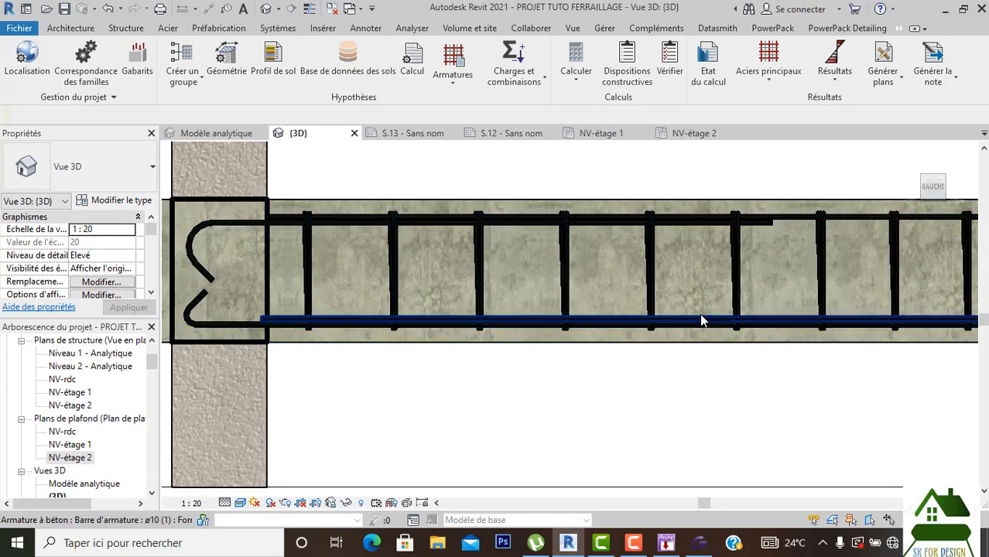
# Check the bar types of the beam's lower and upper straight longitudinal bars, then clear the selection.
pyautogui.click(700, 317)
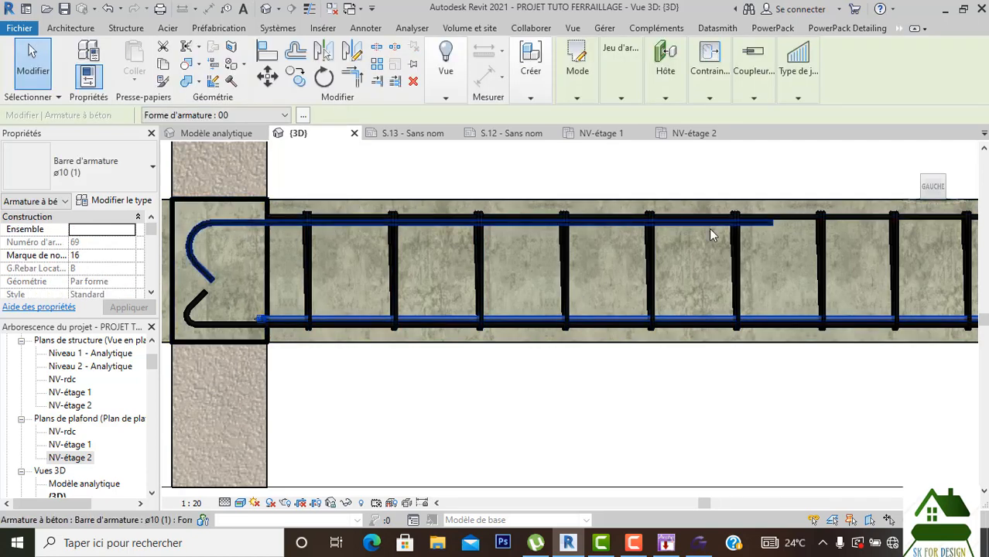
pyautogui.click(793, 221)
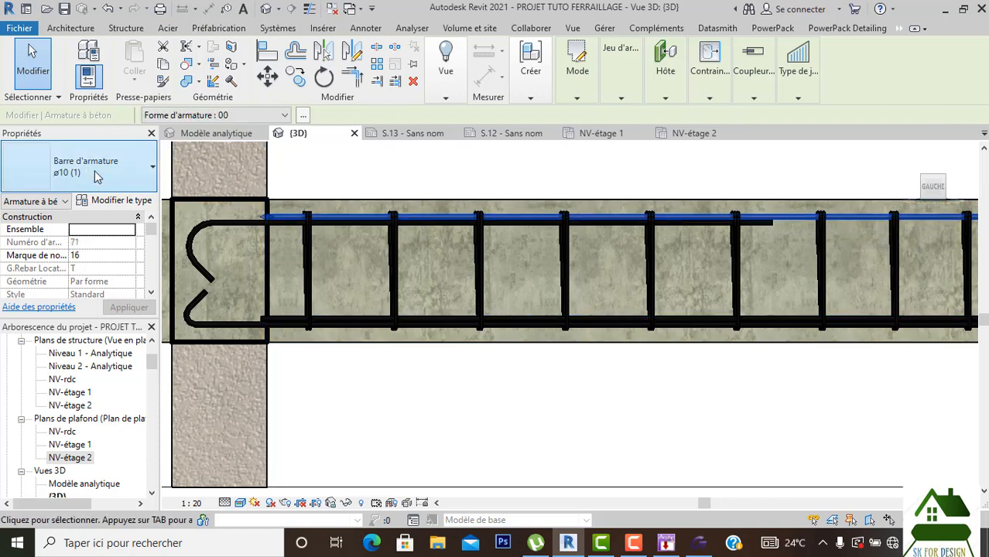
pyautogui.scroll(-3, 596, 225)
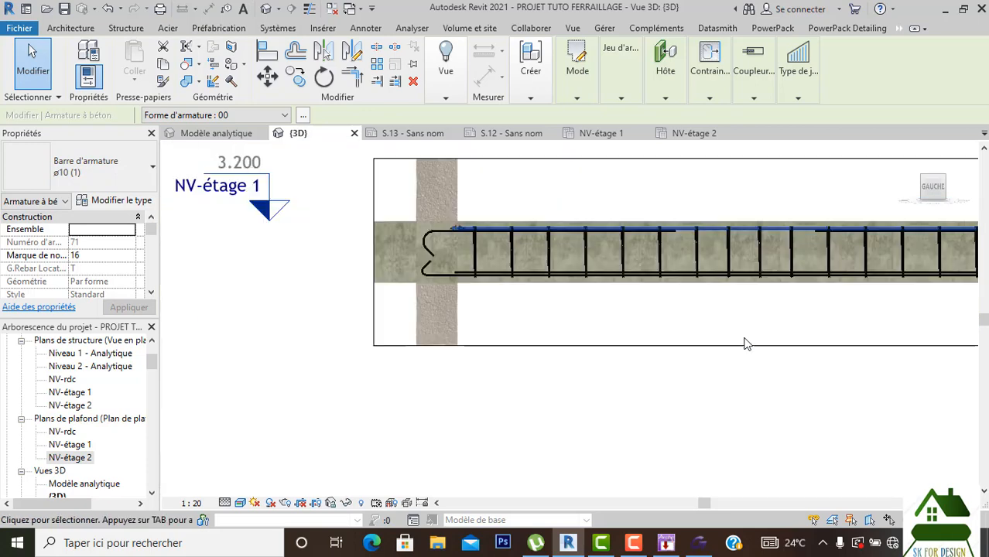
pyautogui.scroll(-2, 745, 338)
pyautogui.moveTo(748, 341); pyautogui.dragTo(648, 314, button='middle')
pyautogui.click(709, 372)
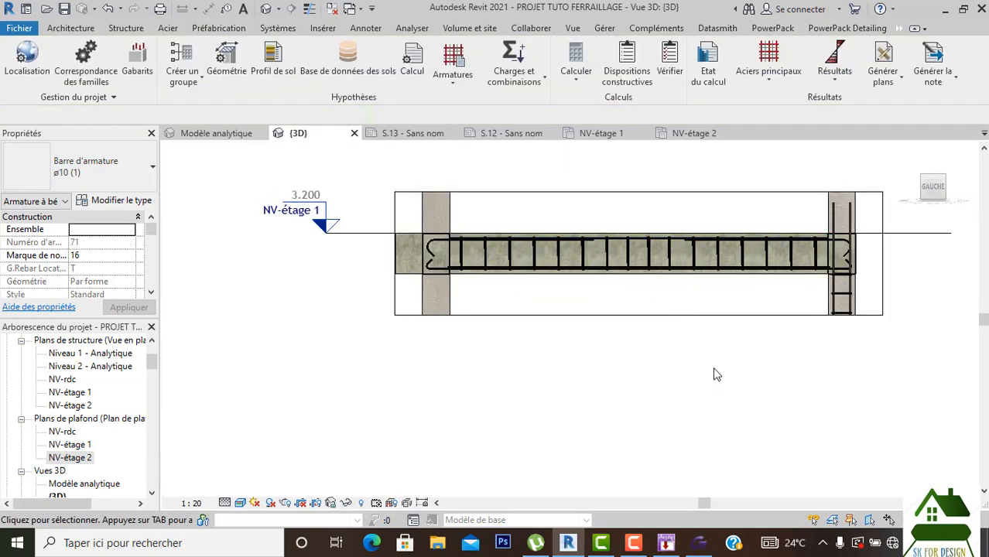
# Generate the PowerPack Detailing reinforcement plan for the 20X30 beam at NV-étage 1, accepting the duplicated title type.
pyautogui.click(690, 285)
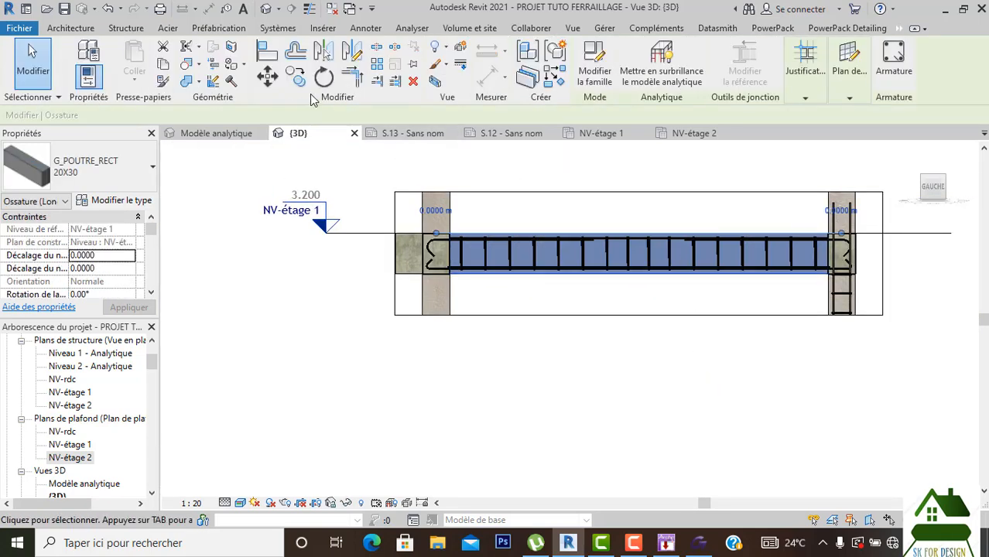
pyautogui.click(903, 30)
pyautogui.click(848, 28)
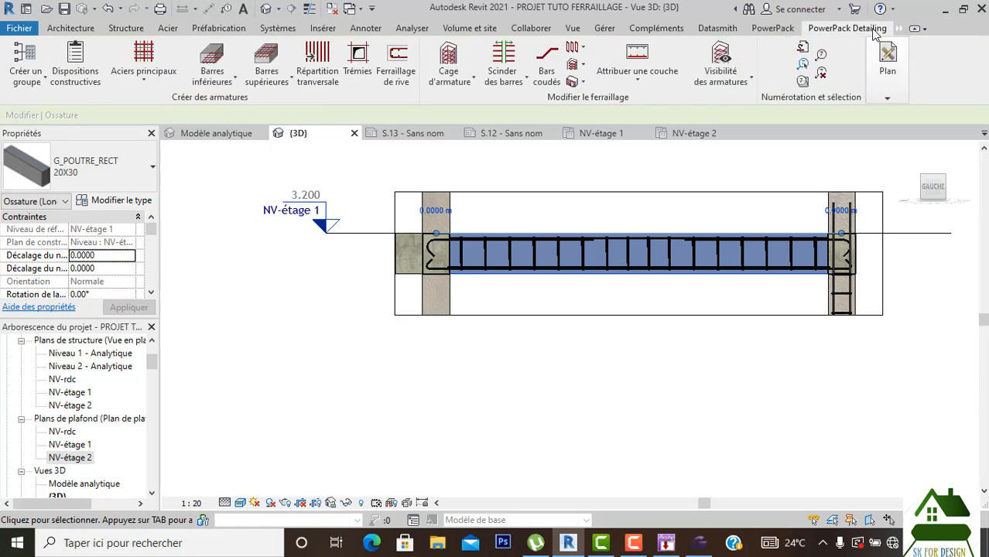
pyautogui.click(888, 99)
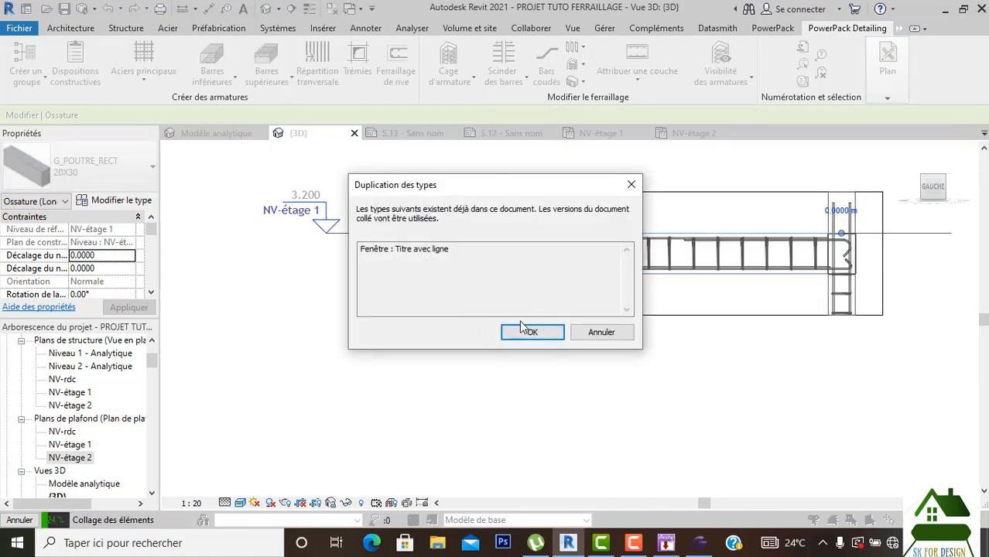
pyautogui.click(526, 332)
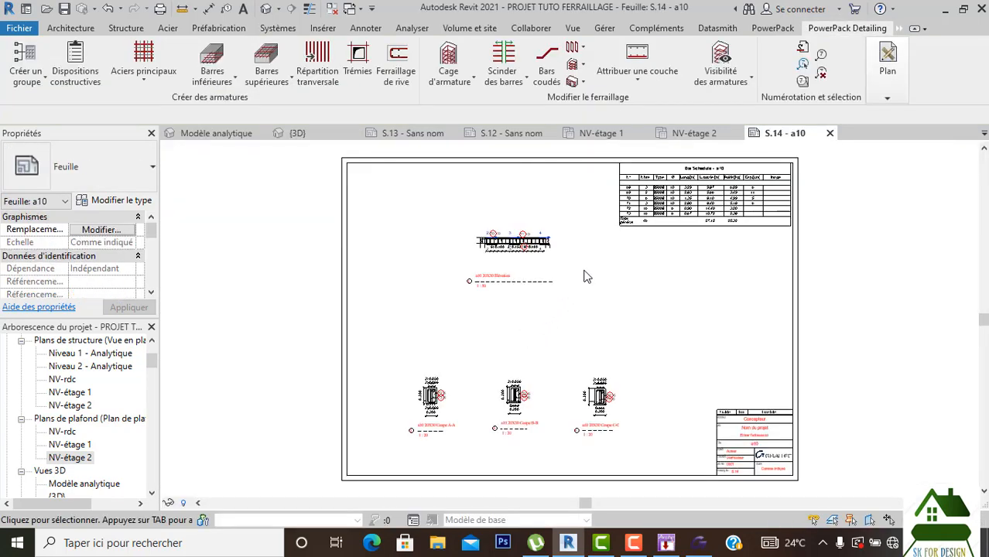
# Examine the generated a10 sheet, including its bar schedule, beam elevation and the three cross-sections.
pyautogui.scroll(4, 619, 233)
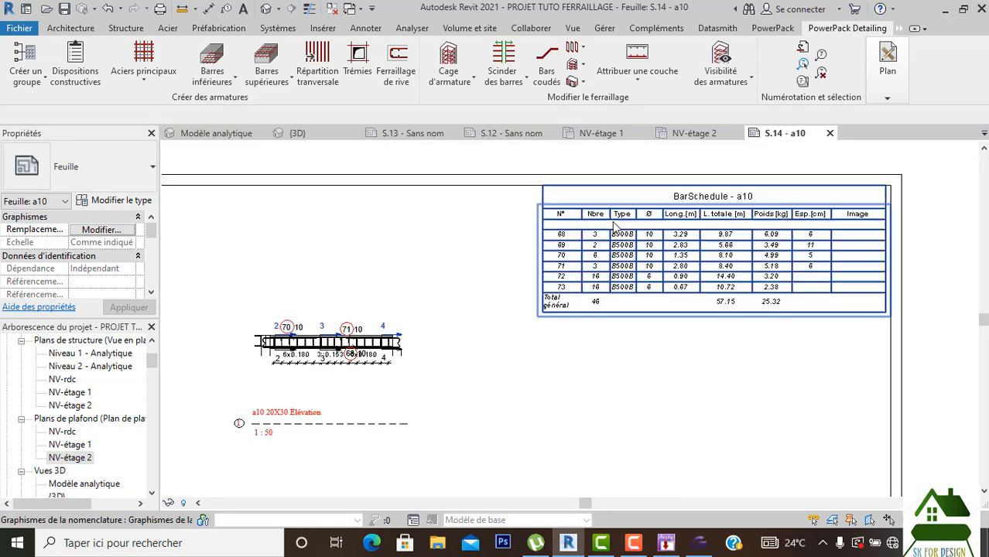
pyautogui.scroll(2, 616, 224)
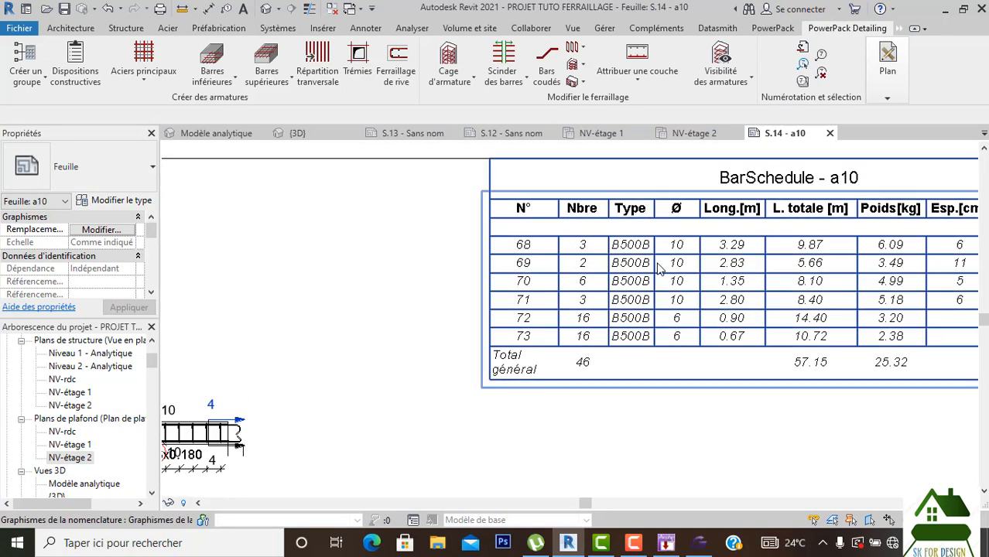
pyautogui.scroll(-1, 692, 364)
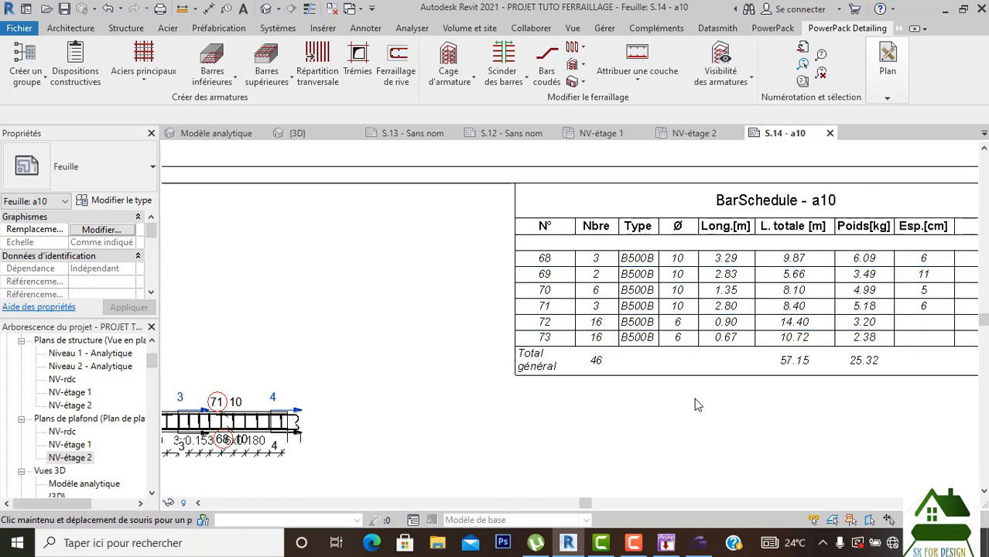
pyautogui.scroll(-5, 695, 404)
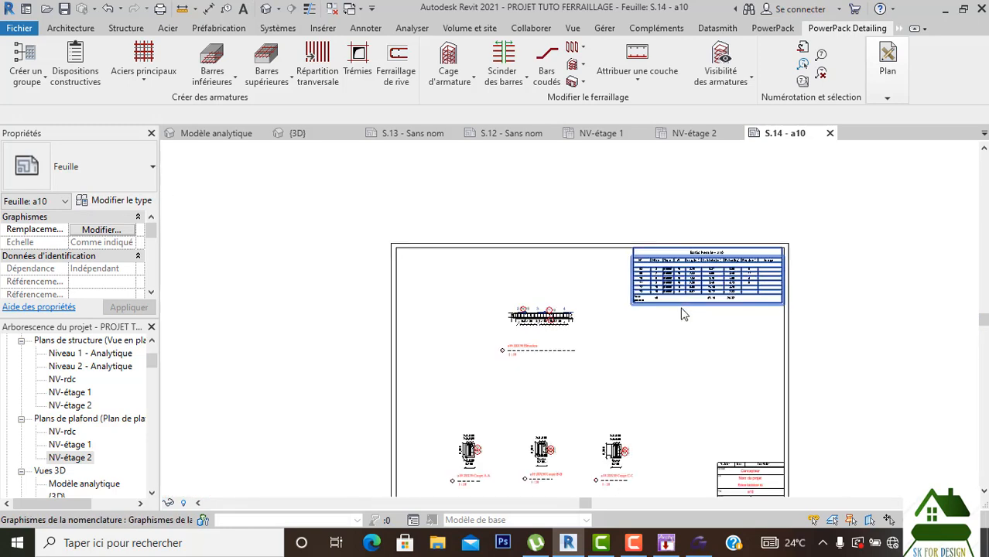
pyautogui.moveTo(671, 304); pyautogui.dragTo(647, 226, button='middle')
pyautogui.scroll(1, 523, 389)
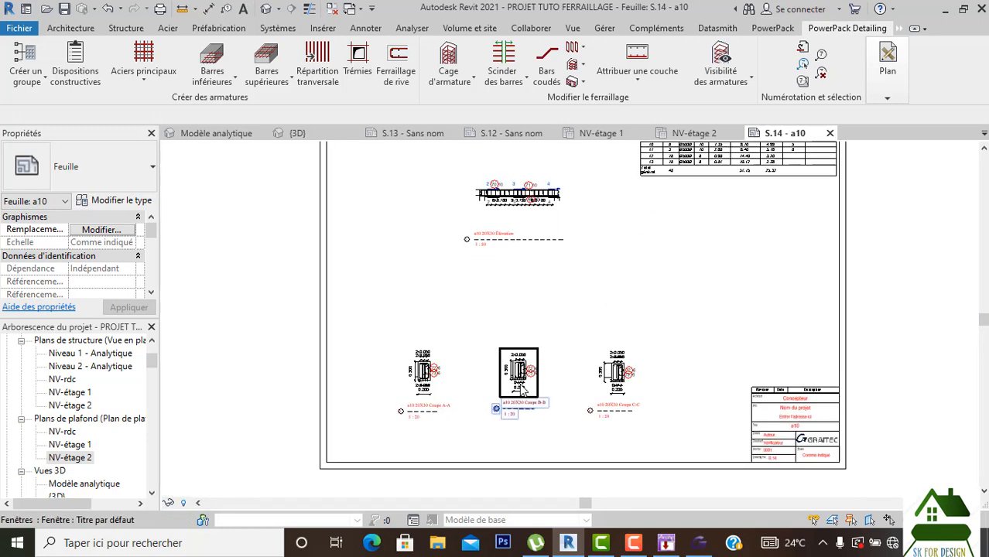
pyautogui.scroll(1, 522, 386)
pyautogui.moveTo(556, 238); pyautogui.dragTo(532, 299, button='middle')
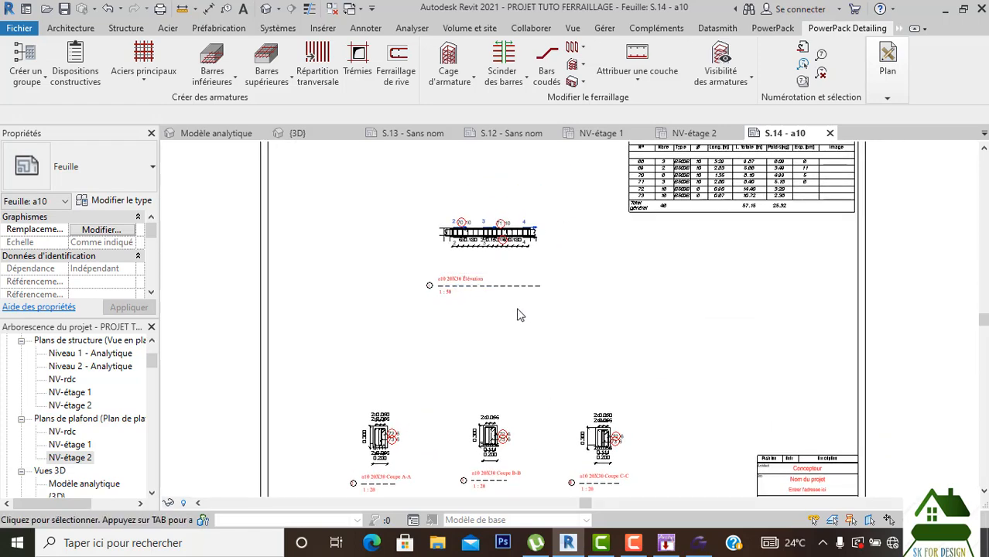
pyautogui.scroll(-2, 518, 315)
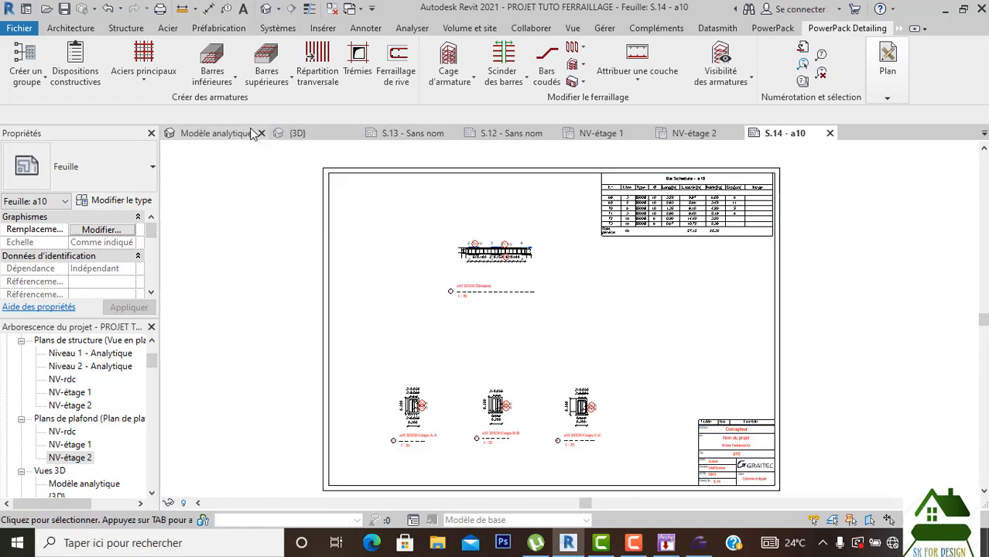
# Open sheet S.13 and activate its wall section viewport, focusing on the wall near NV-étage 1.
pyautogui.click(413, 139)
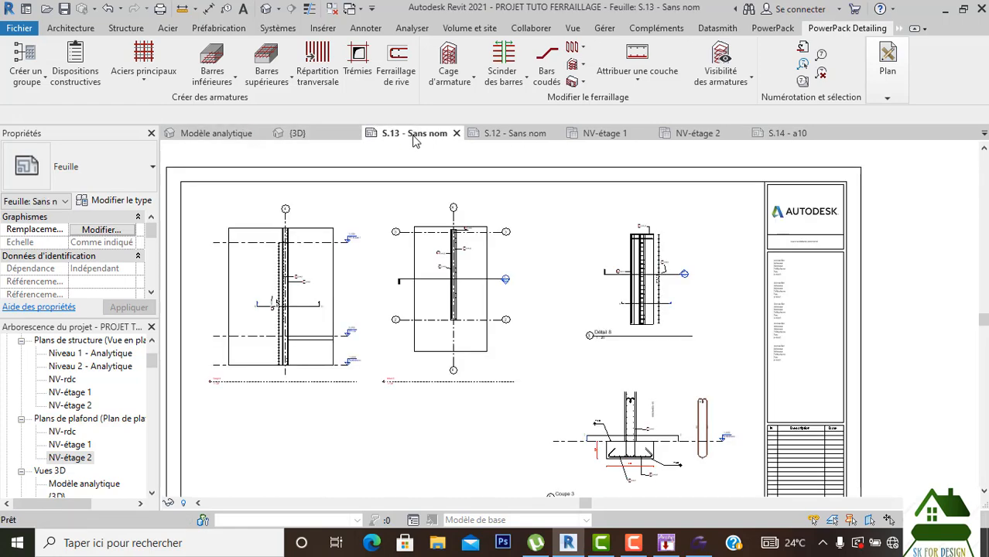
pyautogui.scroll(6, 356, 273)
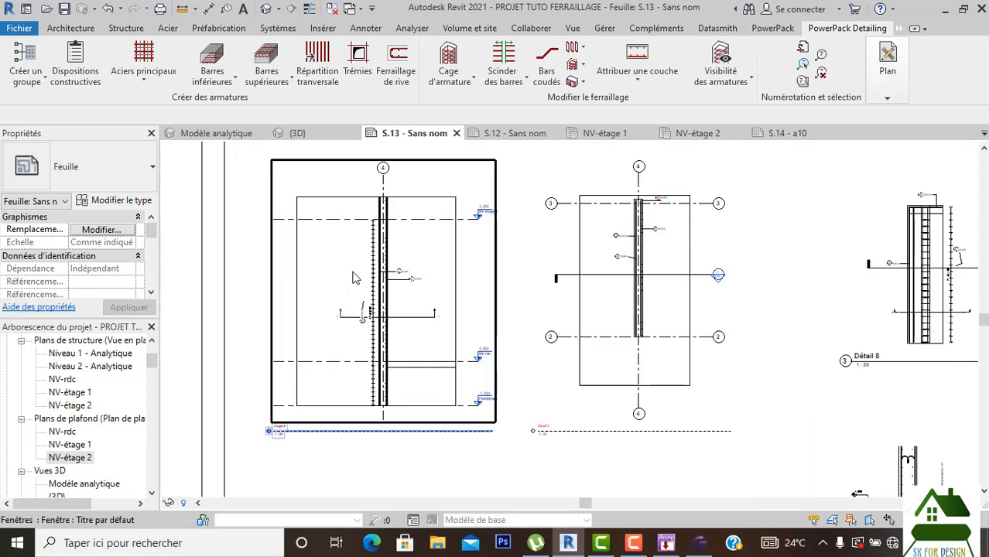
pyautogui.doubleClick(494, 230)
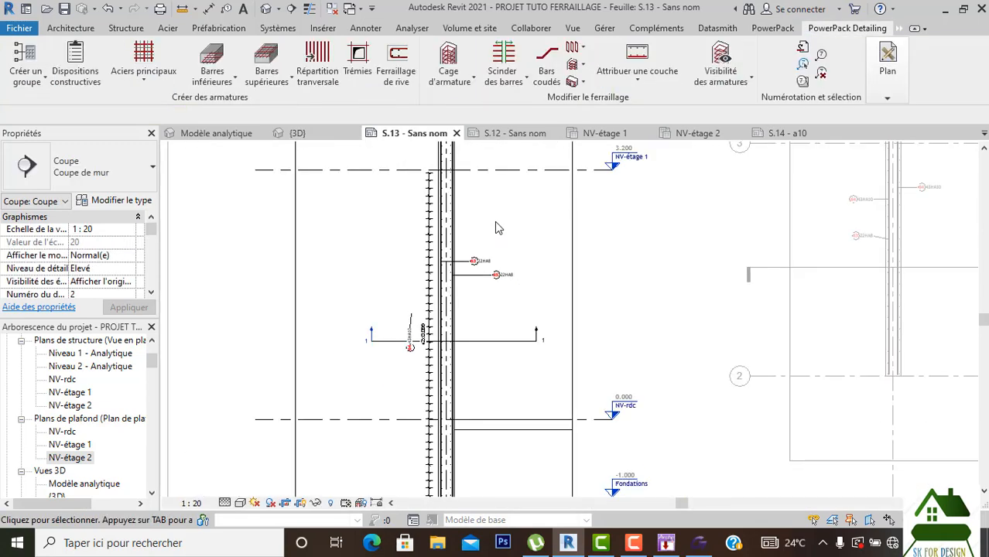
pyautogui.scroll(-5, 495, 224)
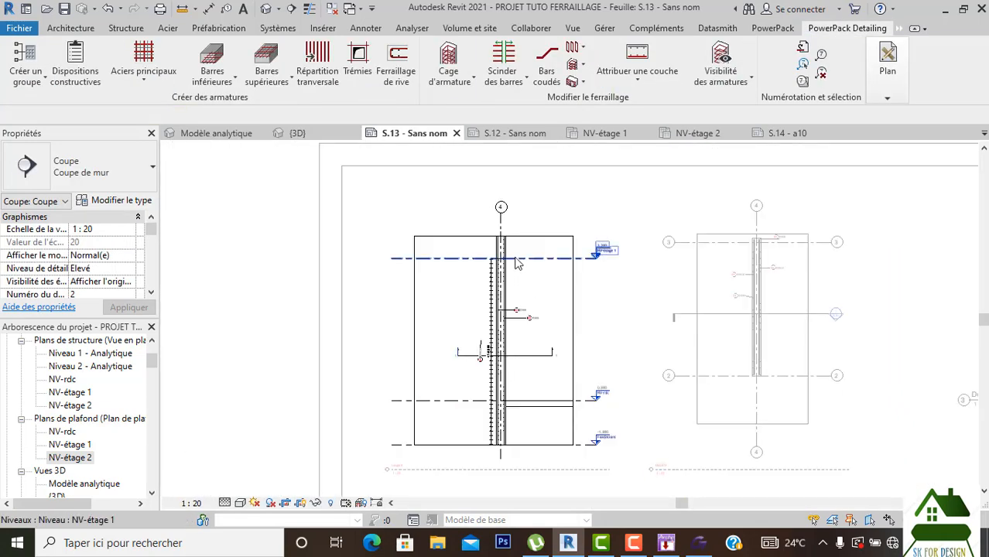
pyautogui.scroll(5, 518, 264)
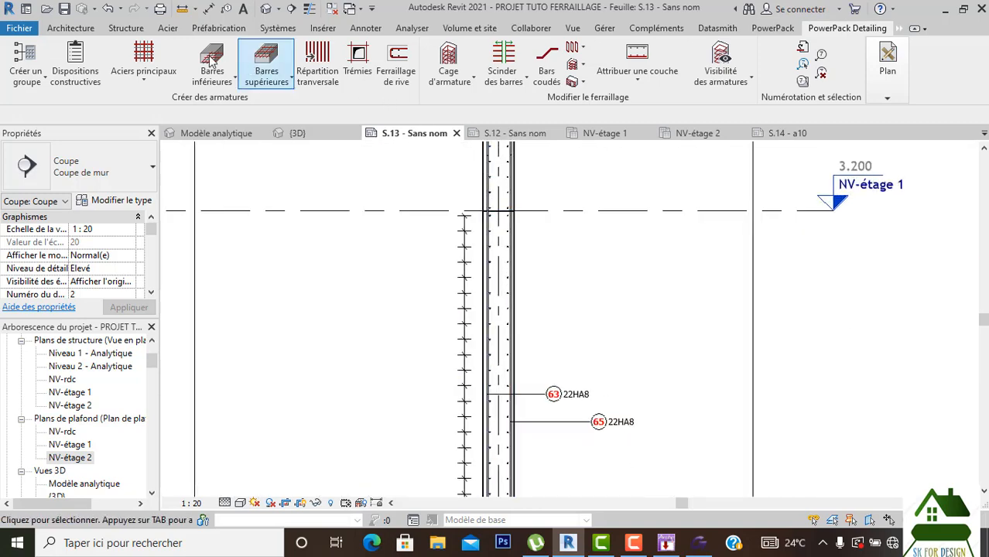
# Start placing a ø6 bar of shape 00 in the wall, oriented parallel to the work plane.
pyautogui.click(125, 28)
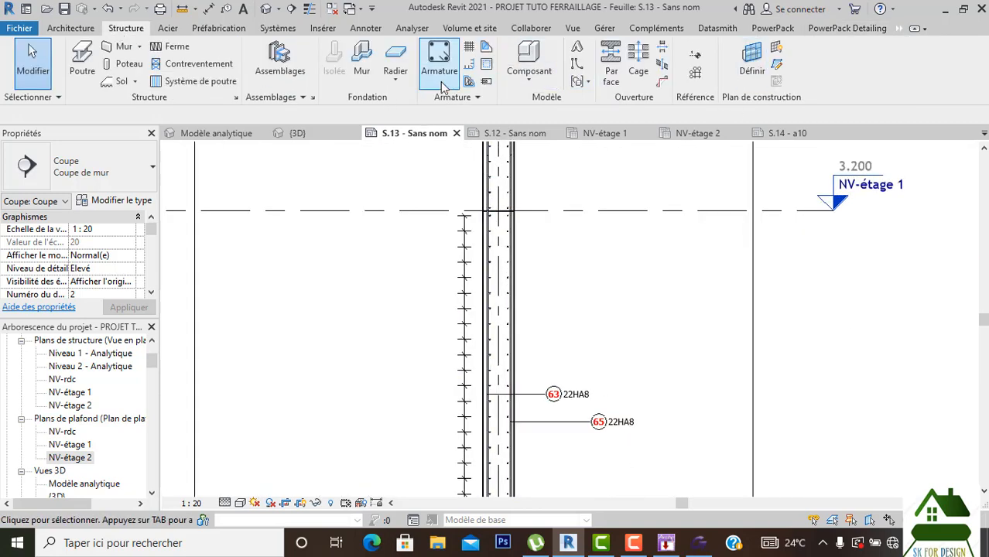
pyautogui.click(442, 84)
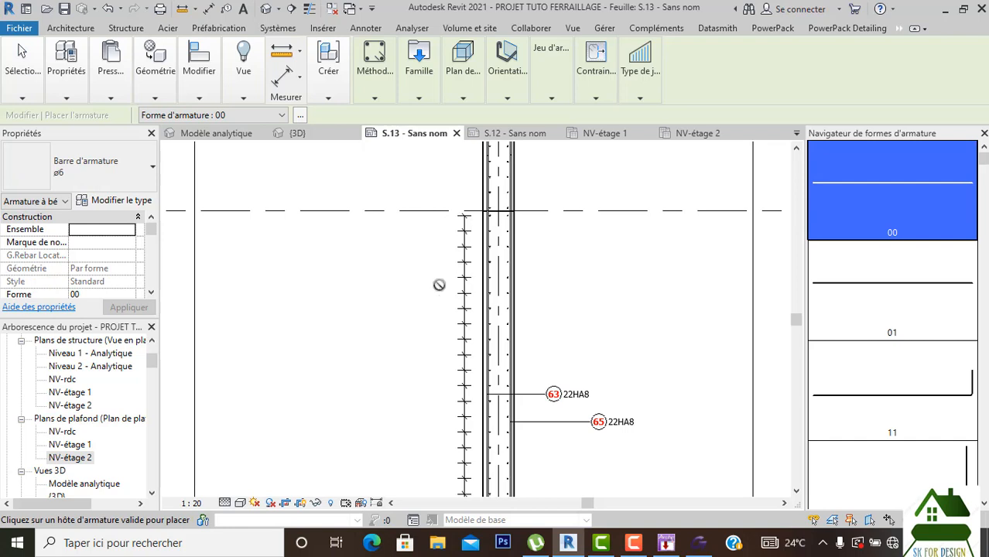
pyautogui.moveTo(443, 307); pyautogui.dragTo(425, 342, button='middle')
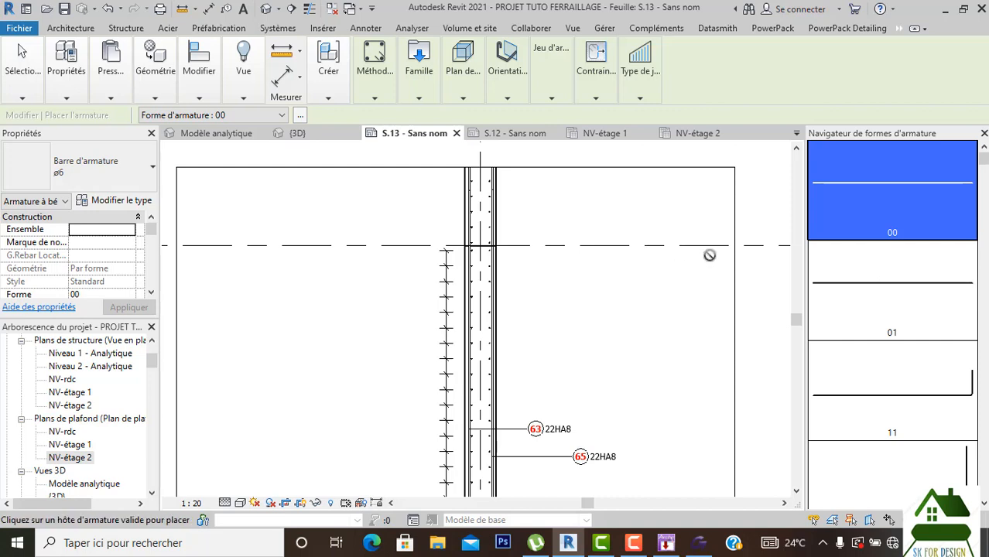
pyautogui.click(507, 92)
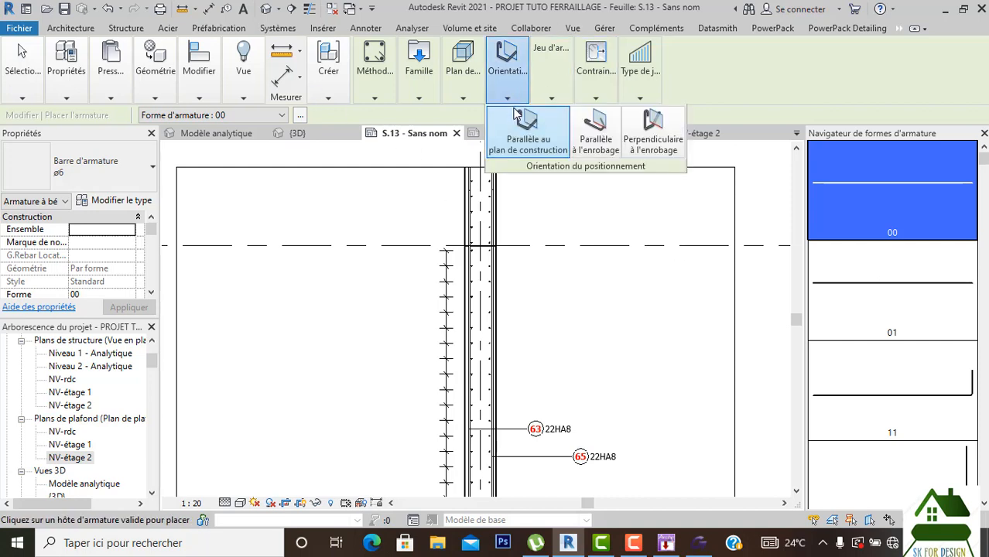
pyautogui.click(596, 127)
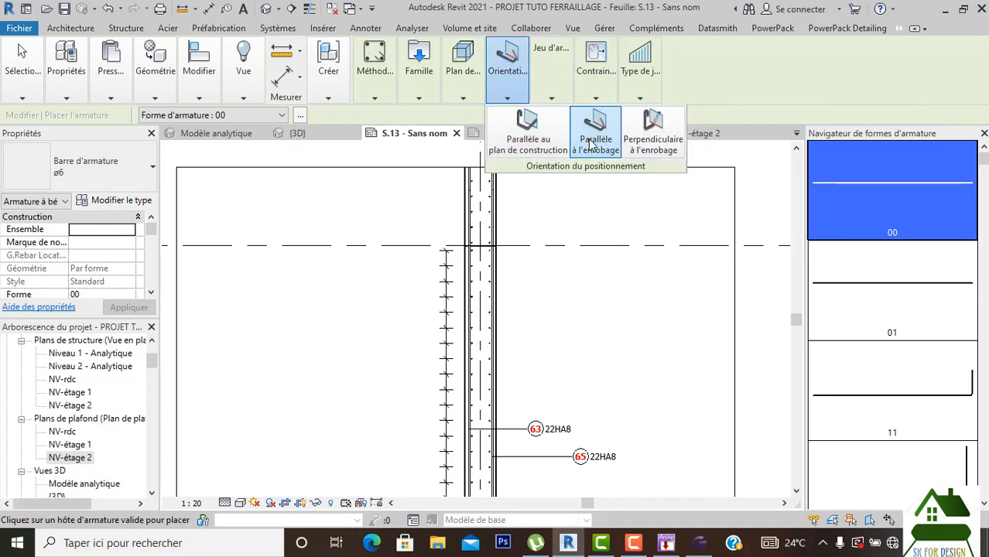
pyautogui.scroll(5, 477, 223)
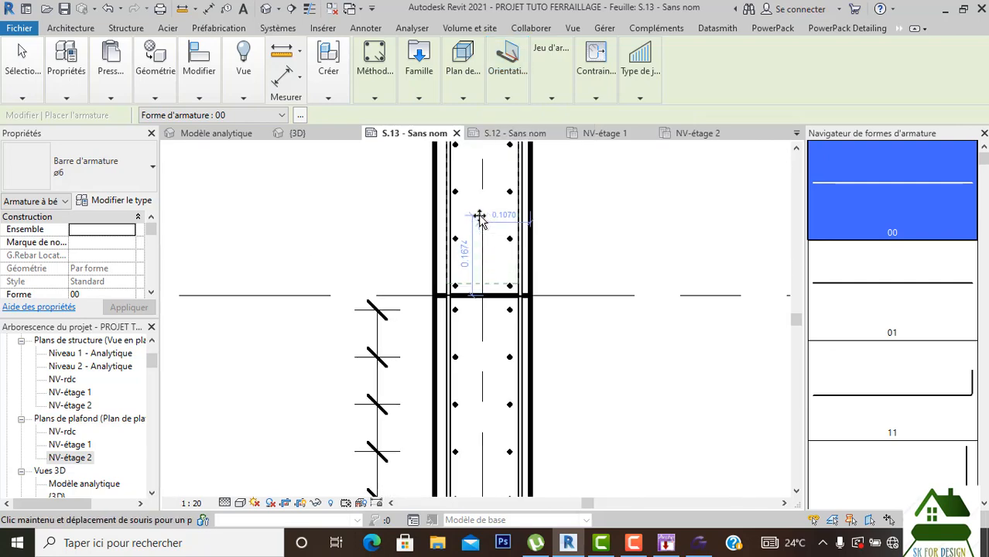
pyautogui.moveTo(513, 98)
pyautogui.click(524, 133)
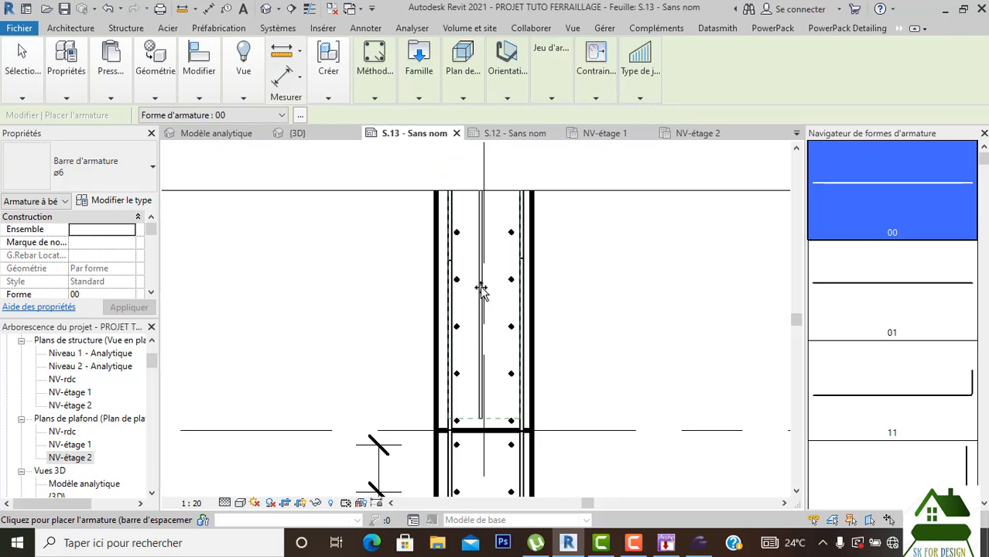
# Place the straight ø6 bar horizontally across the wall's thickness, just above a pair of longitudinal bars, and end the placement.
pyautogui.scroll(-1, 499, 302)
pyautogui.scroll(-3, 499, 302)
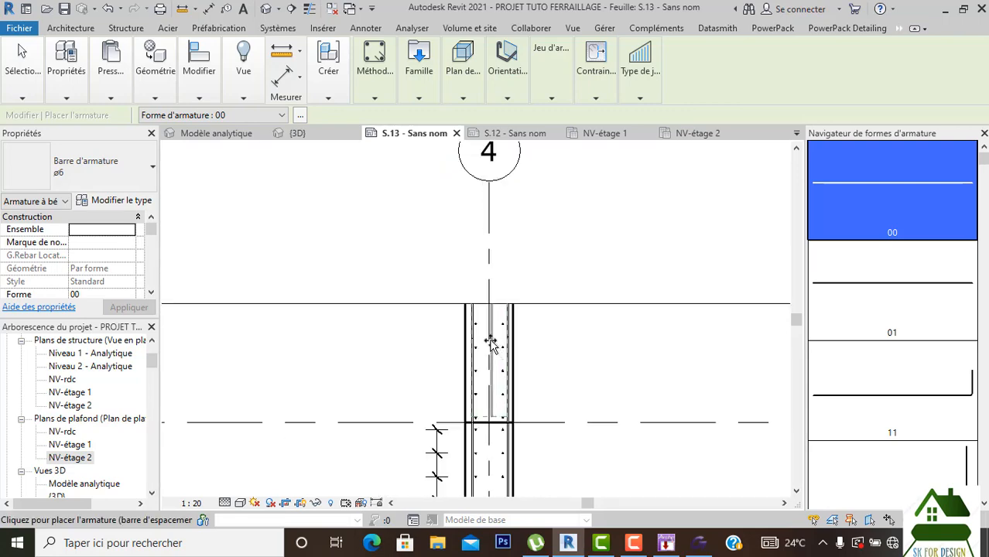
pyautogui.scroll(-5, 504, 205)
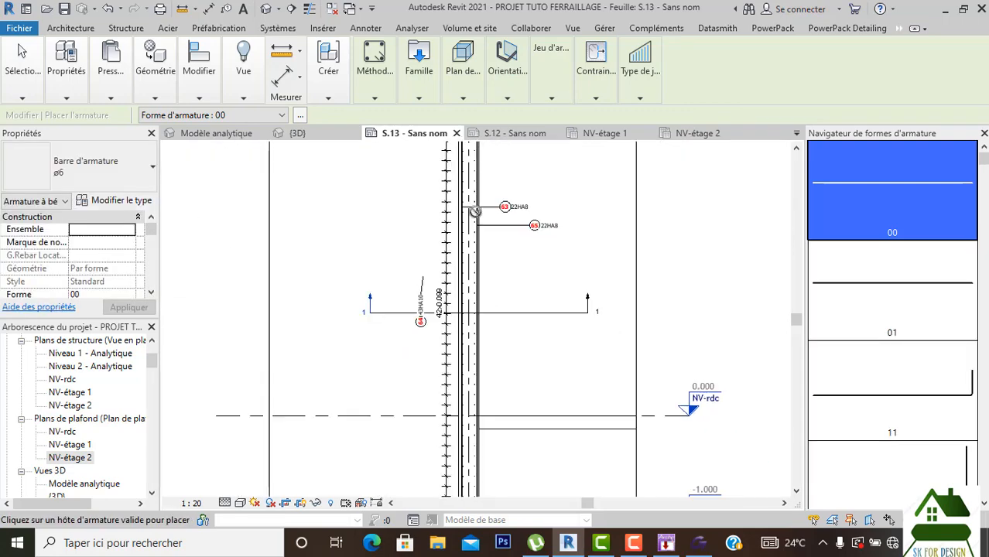
pyautogui.scroll(5, 486, 304)
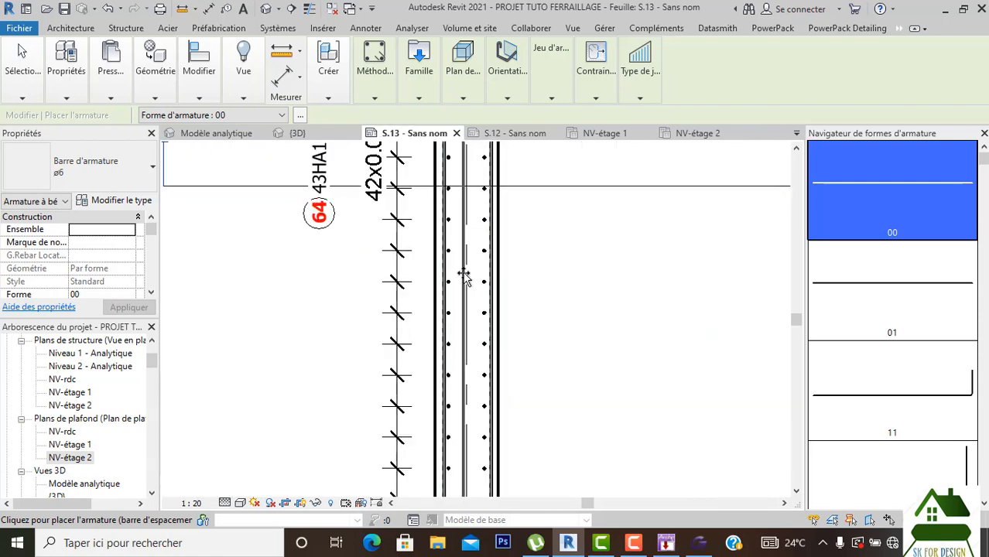
pyautogui.scroll(2, 479, 279)
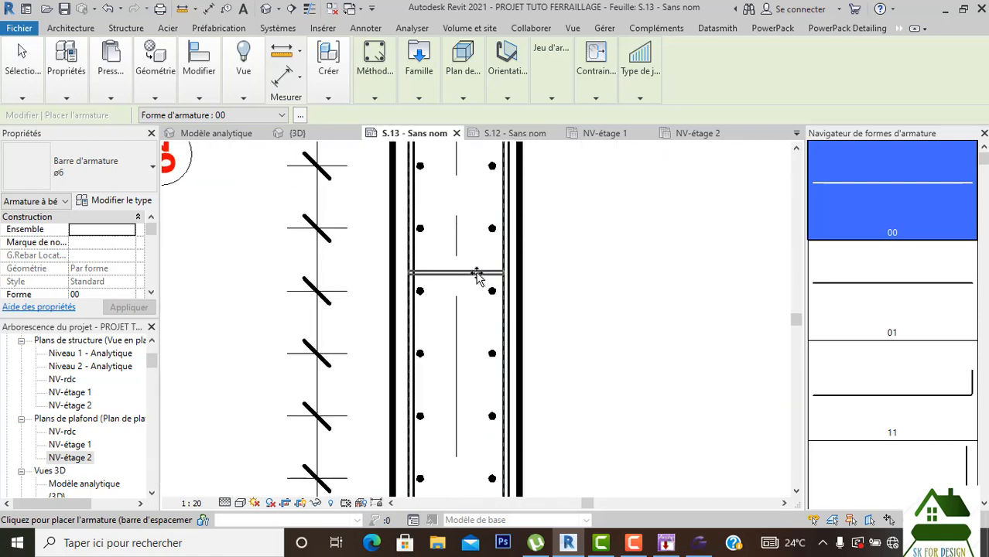
pyautogui.scroll(1, 480, 279)
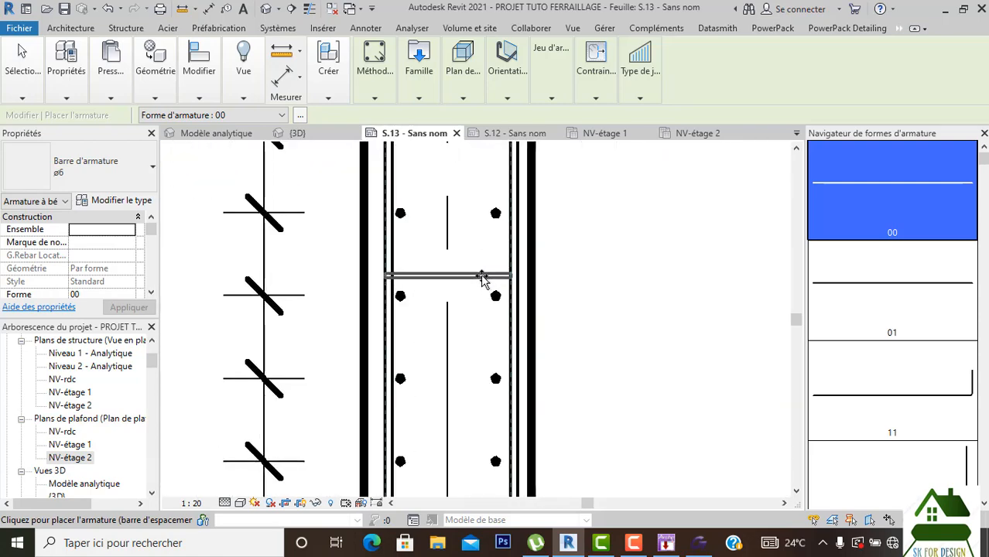
pyautogui.scroll(1, 481, 280)
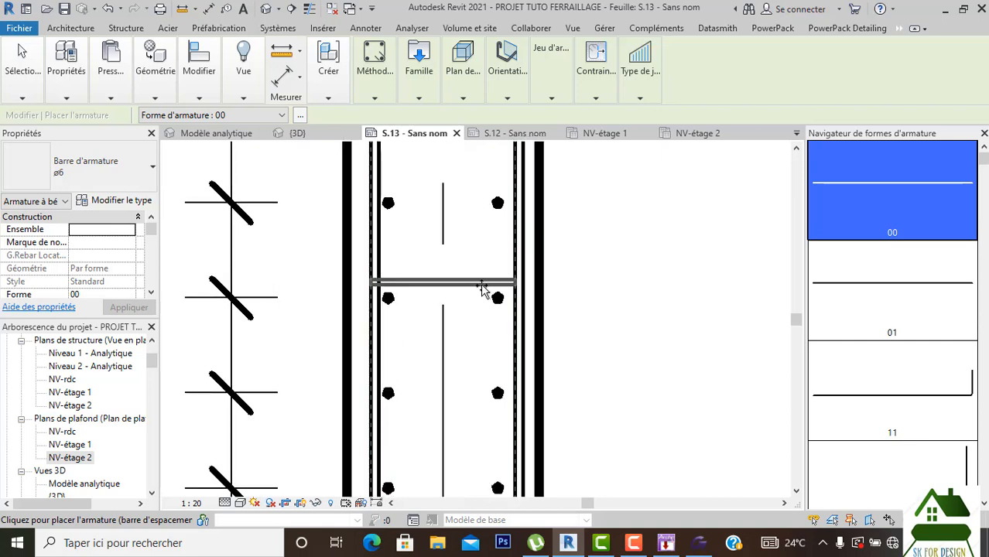
pyautogui.click(481, 288)
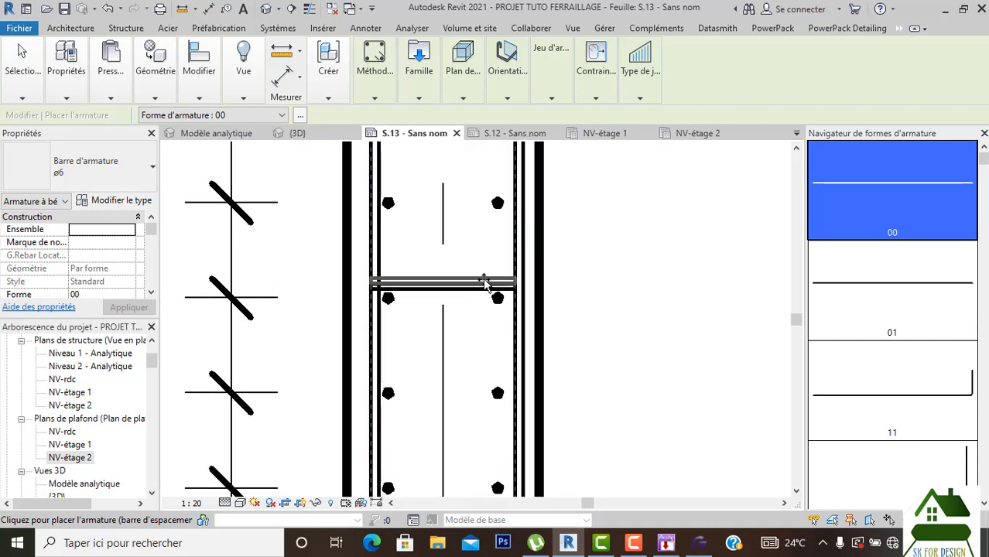
pyautogui.press('Escape')
pyautogui.press('Escape')
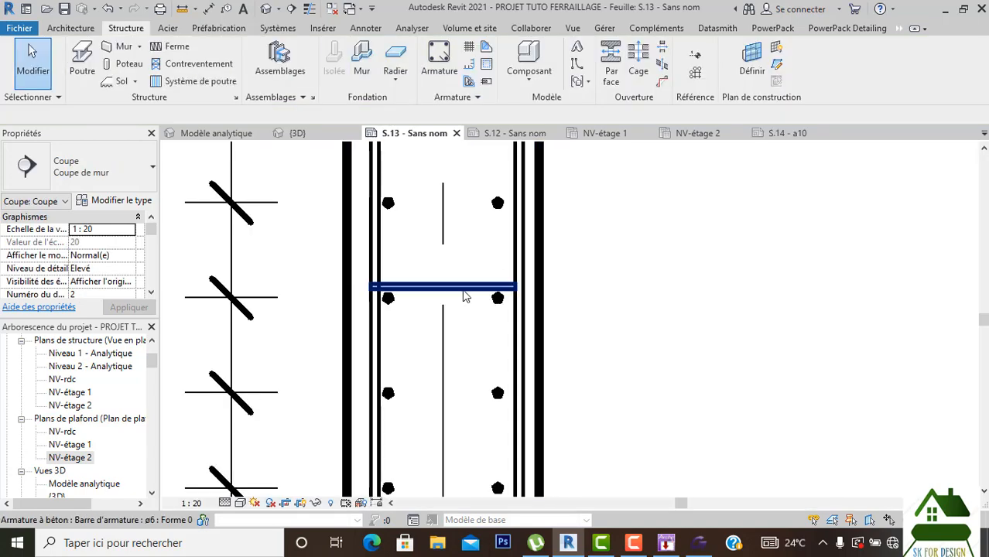
# Give the straight ø6 bar Standard - 135 deg. hooks at both its start and its end.
pyautogui.click(463, 296)
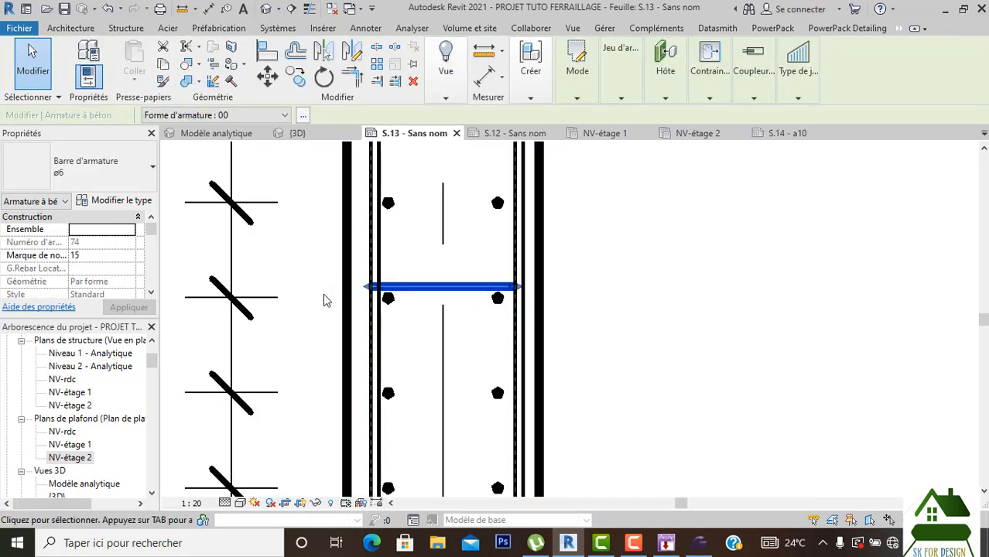
pyautogui.scroll(-5, 117, 248)
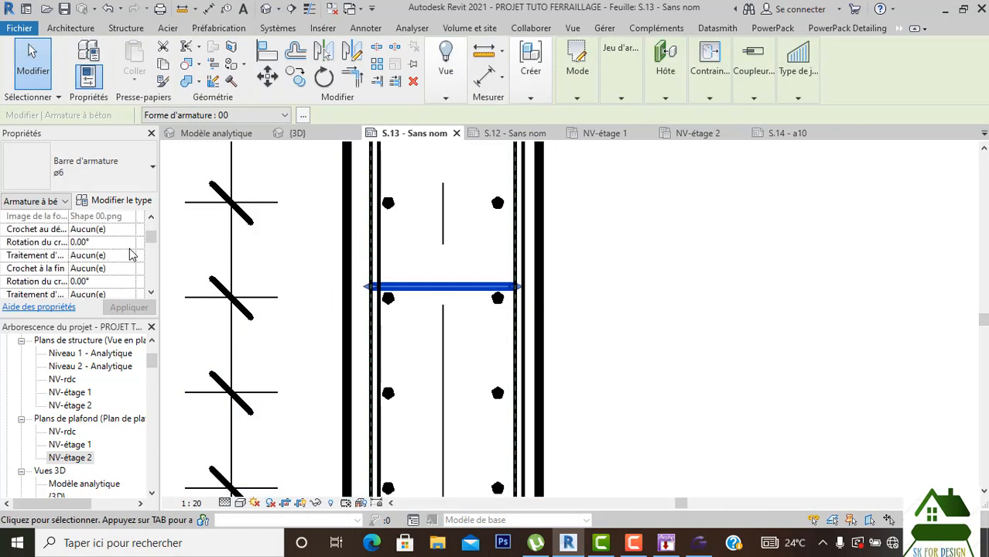
pyautogui.scroll(2, 134, 256)
pyautogui.click(130, 231)
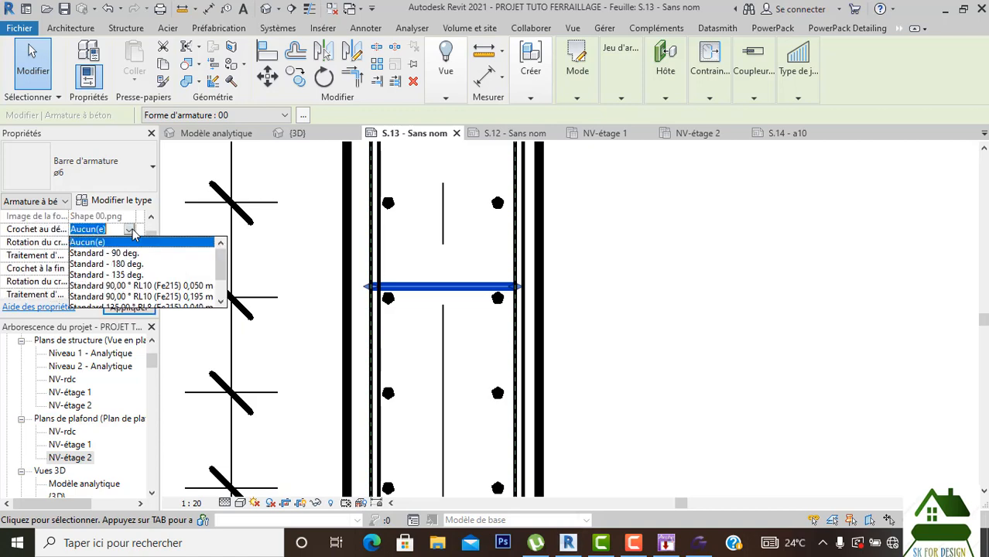
pyautogui.click(128, 276)
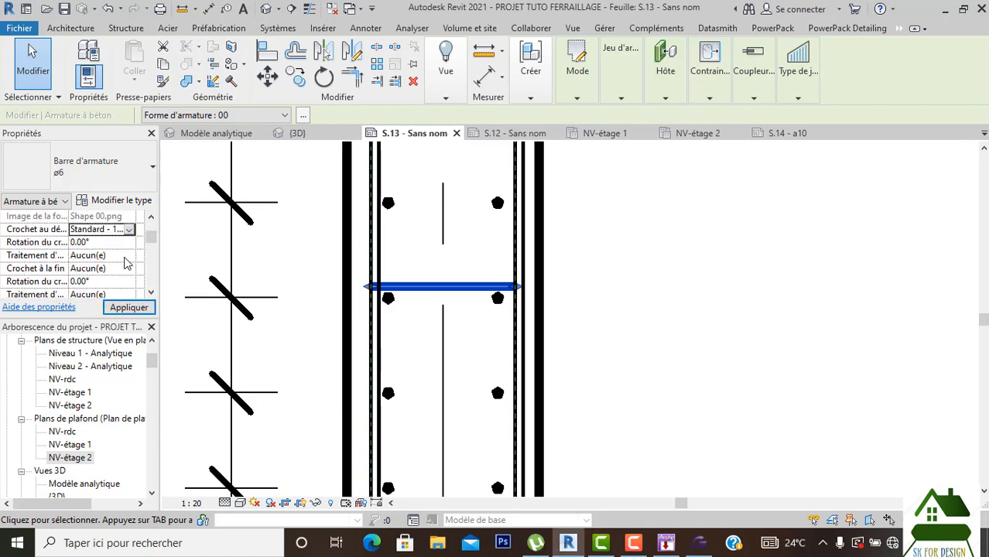
pyautogui.click(130, 269)
pyautogui.click(122, 314)
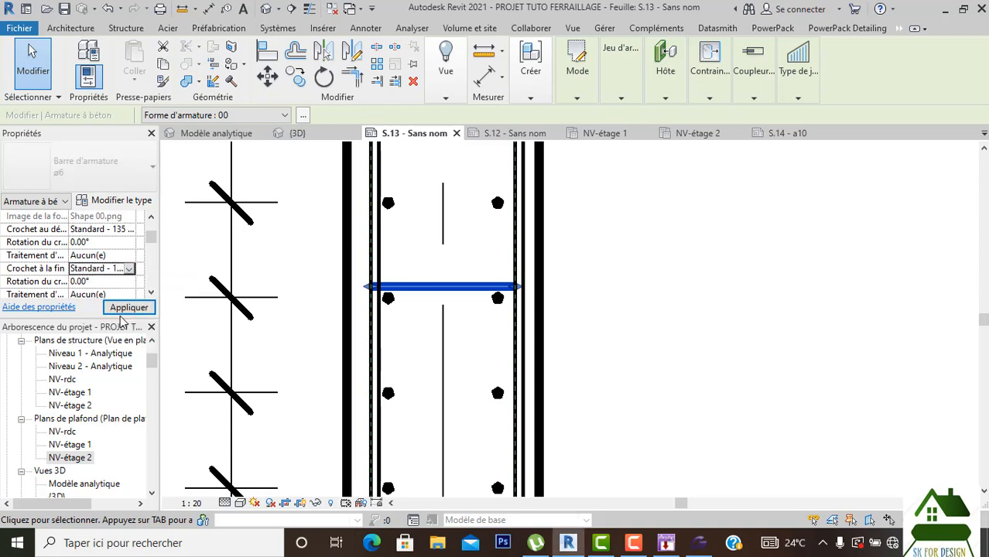
pyautogui.click(123, 309)
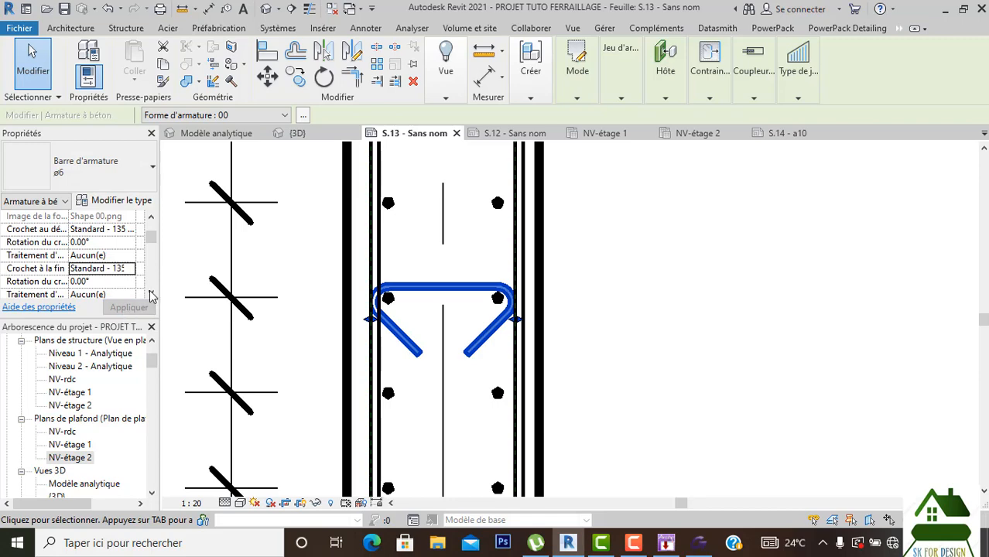
pyautogui.click(609, 301)
# Check the rebar set layout and spacing of the wall's longitudinal HA10 bars near the hooked bar.
pyautogui.scroll(-4, 609, 302)
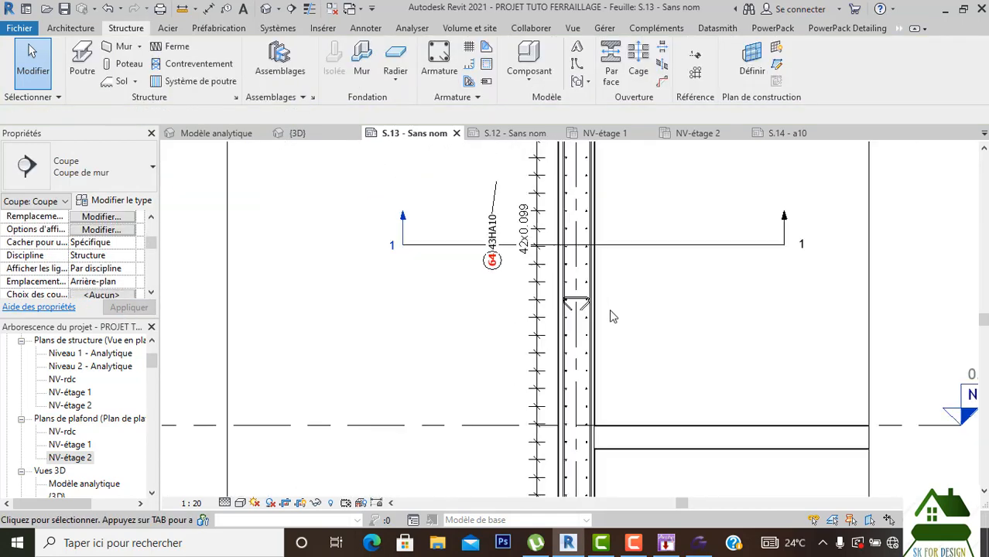
pyautogui.scroll(7, 610, 318)
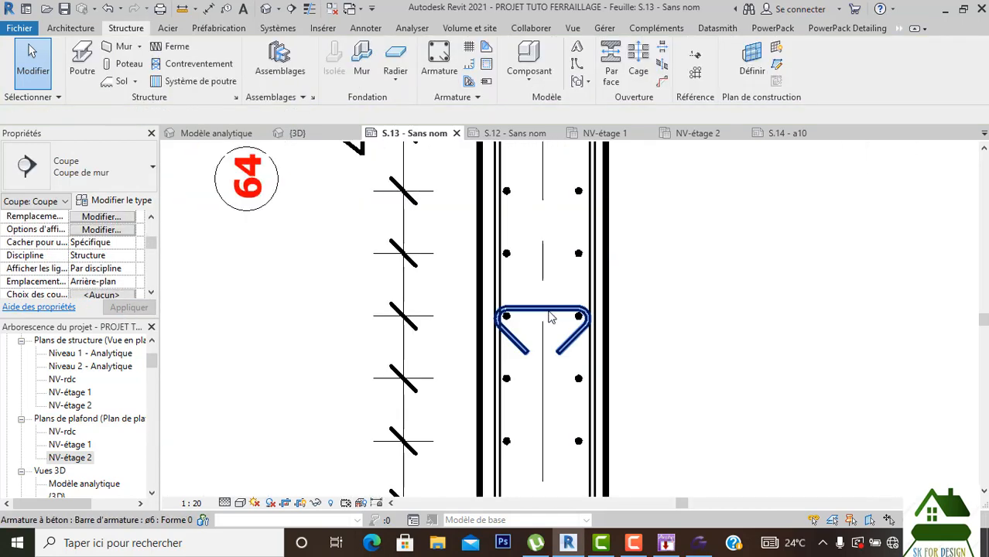
pyautogui.scroll(-1, 551, 318)
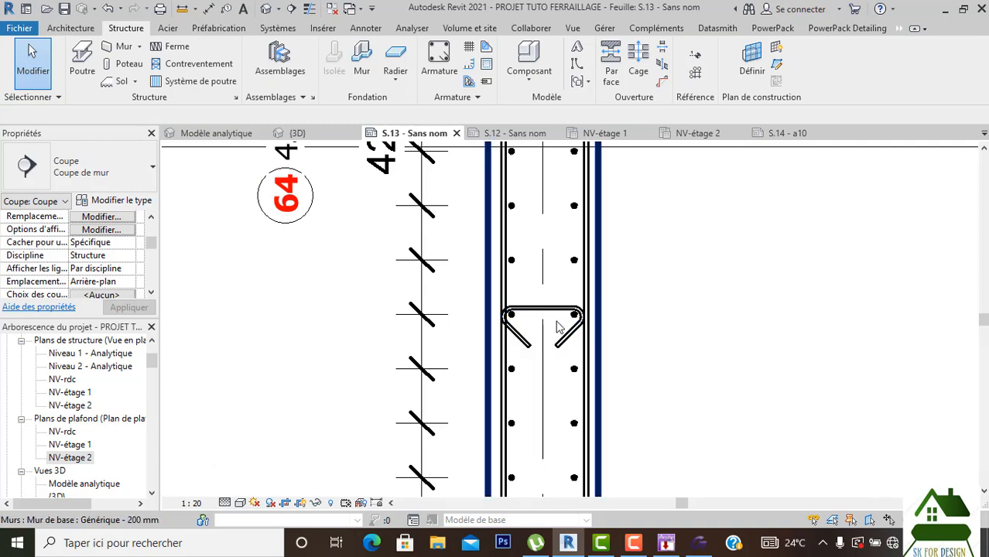
pyautogui.click(575, 370)
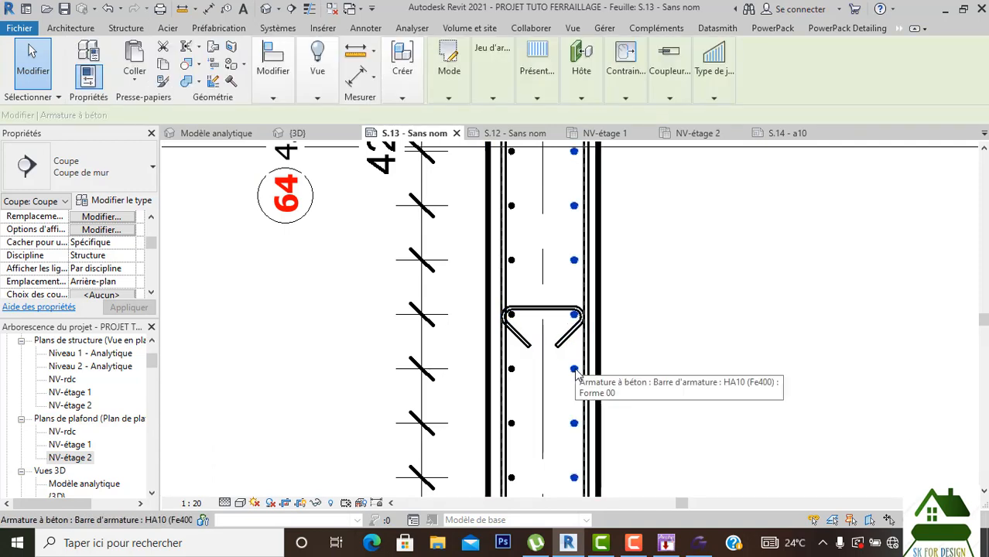
pyautogui.moveTo(577, 91)
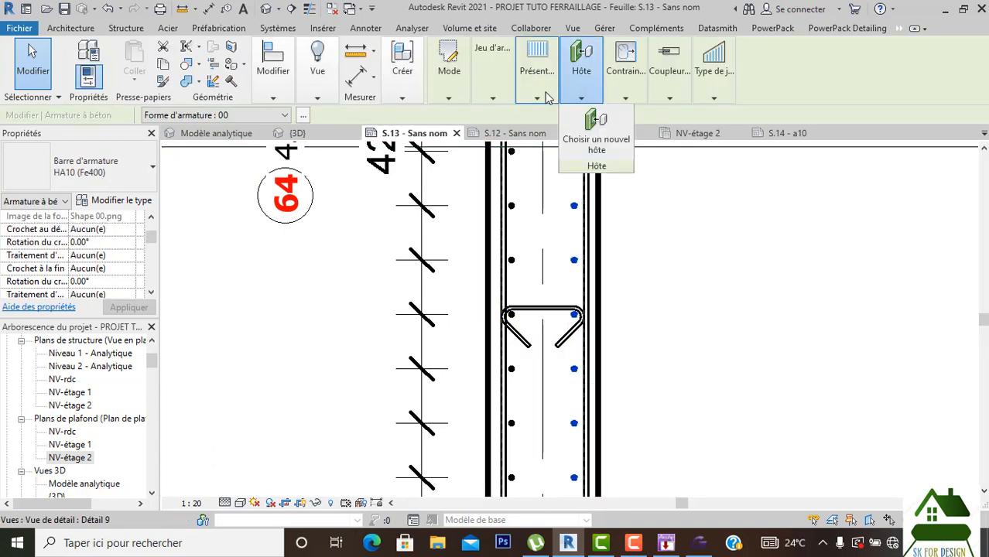
pyautogui.moveTo(501, 99)
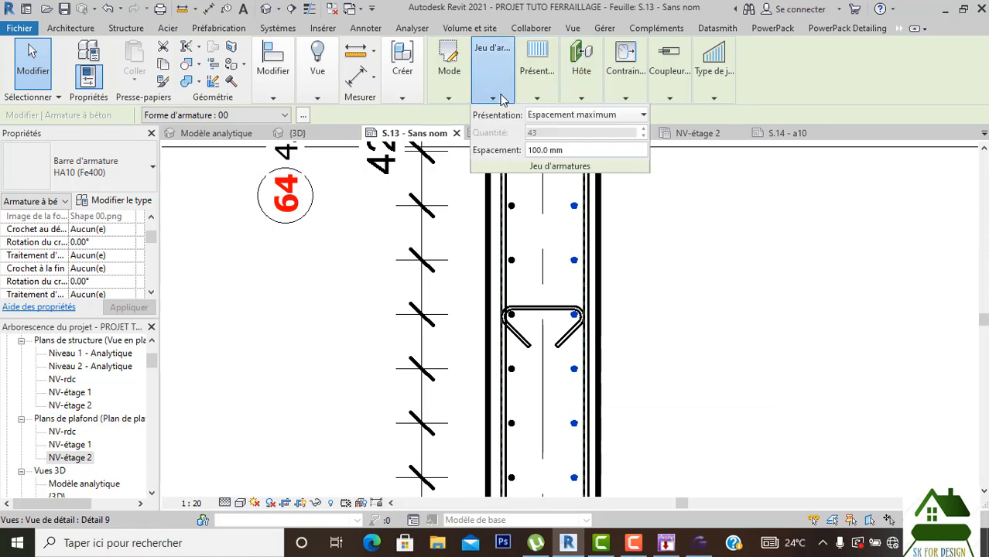
pyautogui.click(692, 199)
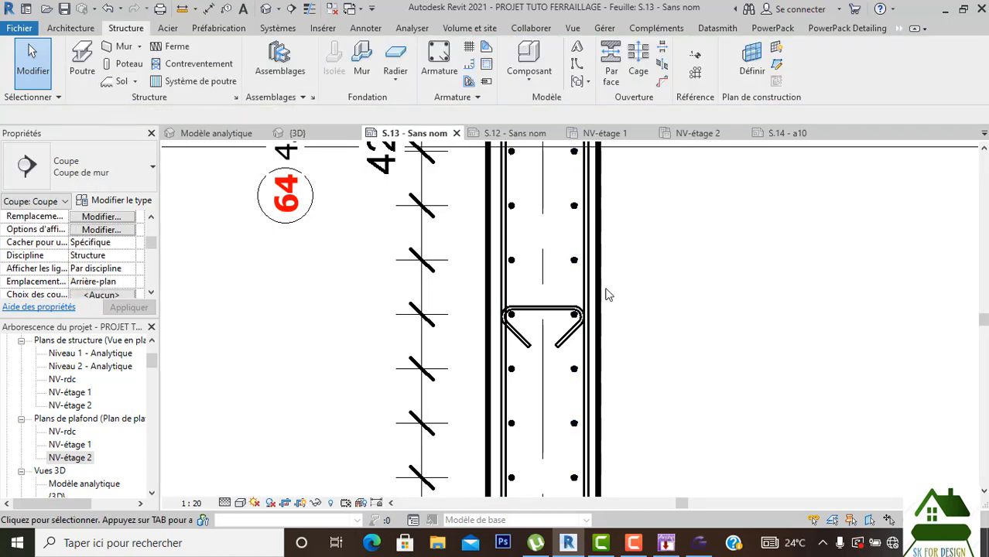
# Set the hooked ø6 bar's rebar set layout to Espacement maximum with 100 mm spacing.
pyautogui.click(556, 314)
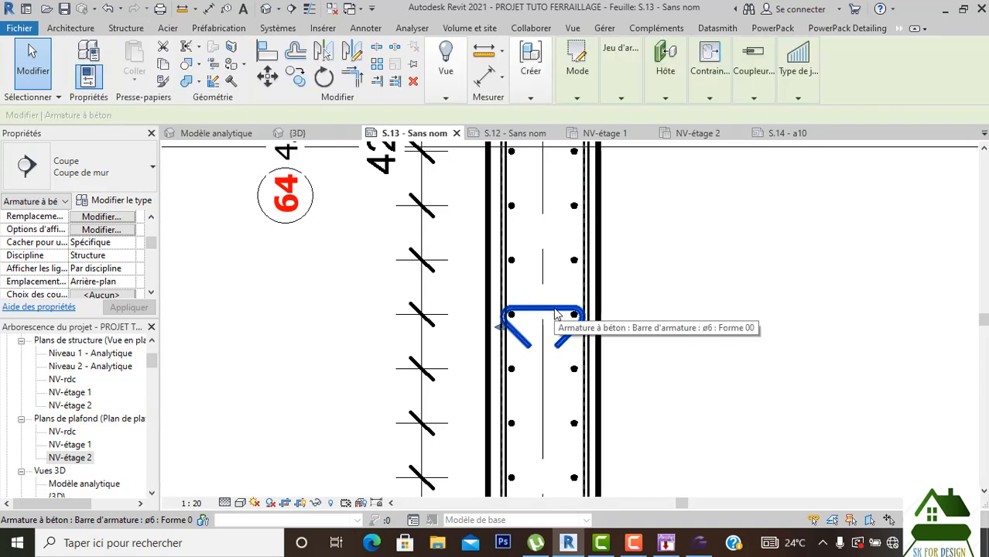
pyautogui.moveTo(567, 86)
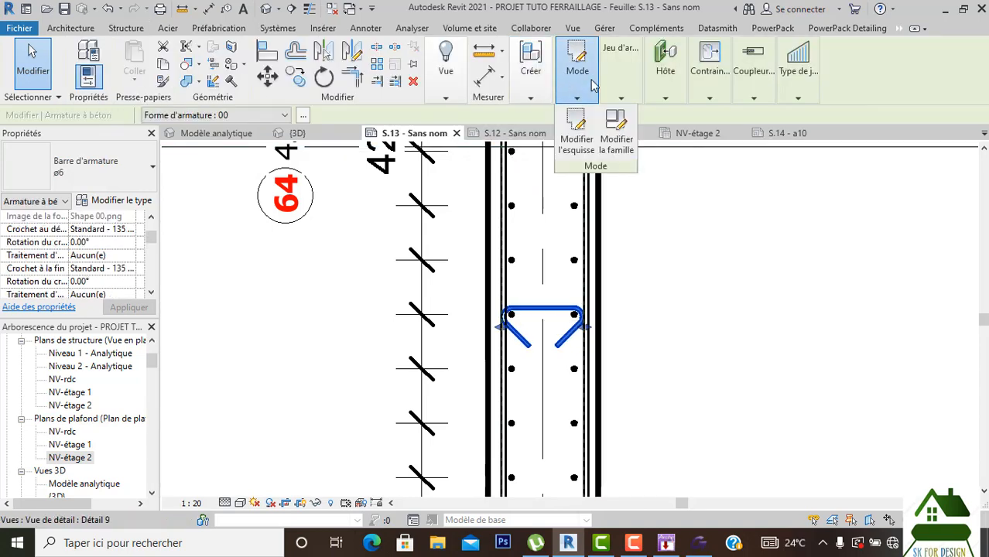
pyautogui.moveTo(613, 87)
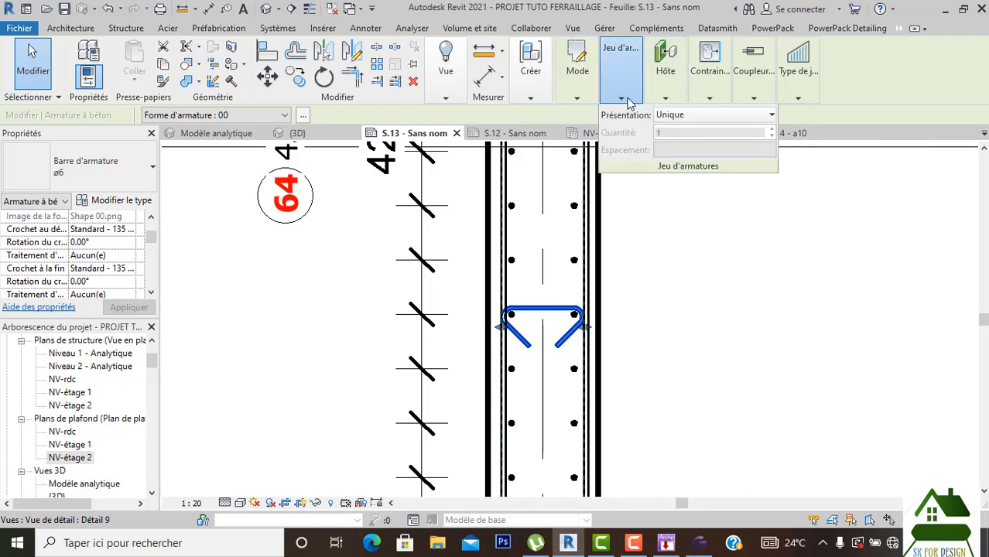
pyautogui.click(673, 118)
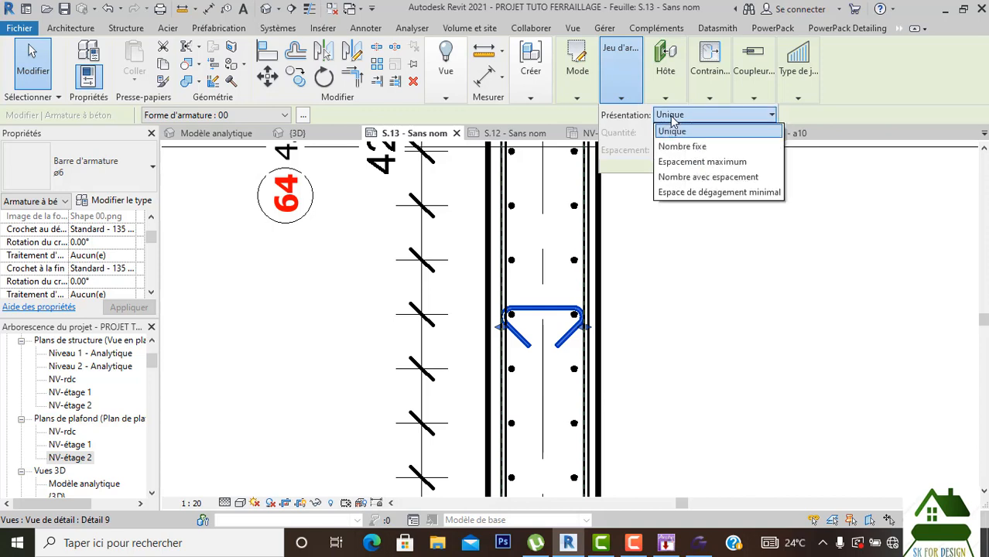
pyautogui.click(687, 162)
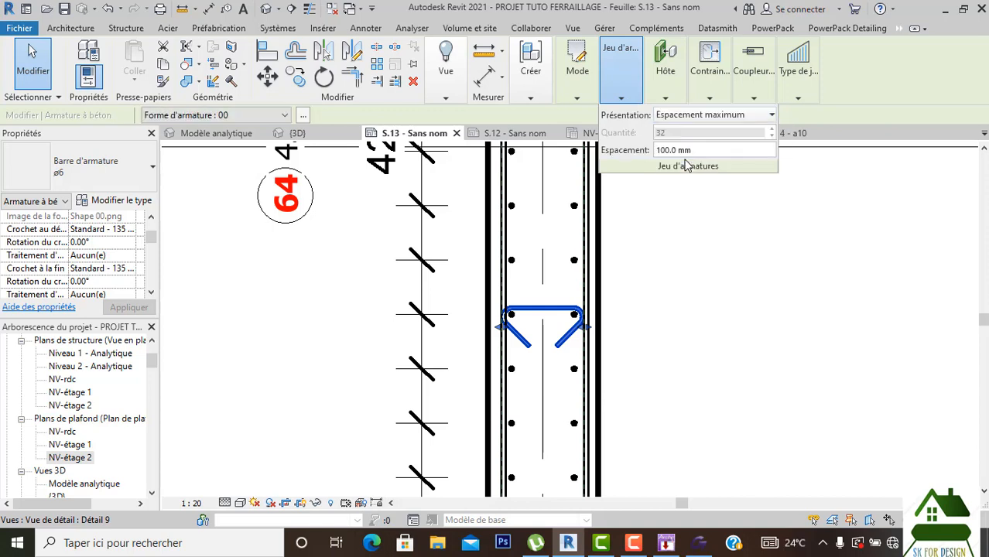
pyautogui.click(679, 228)
# Examine the wall section around the hooked ø6 bar, from level NV-rdc up to the HA8 bar tags.
pyautogui.scroll(-5, 679, 221)
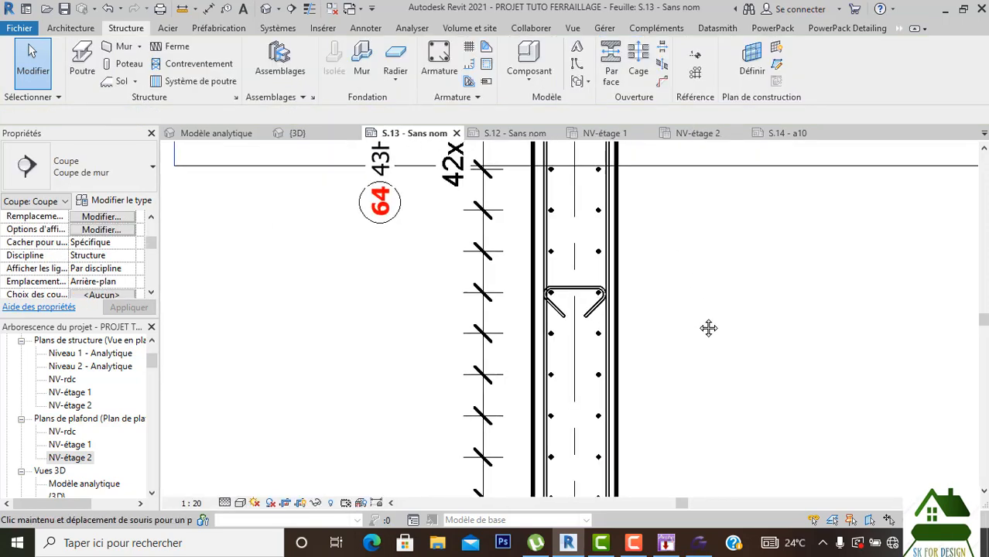
pyautogui.scroll(-2, 667, 311)
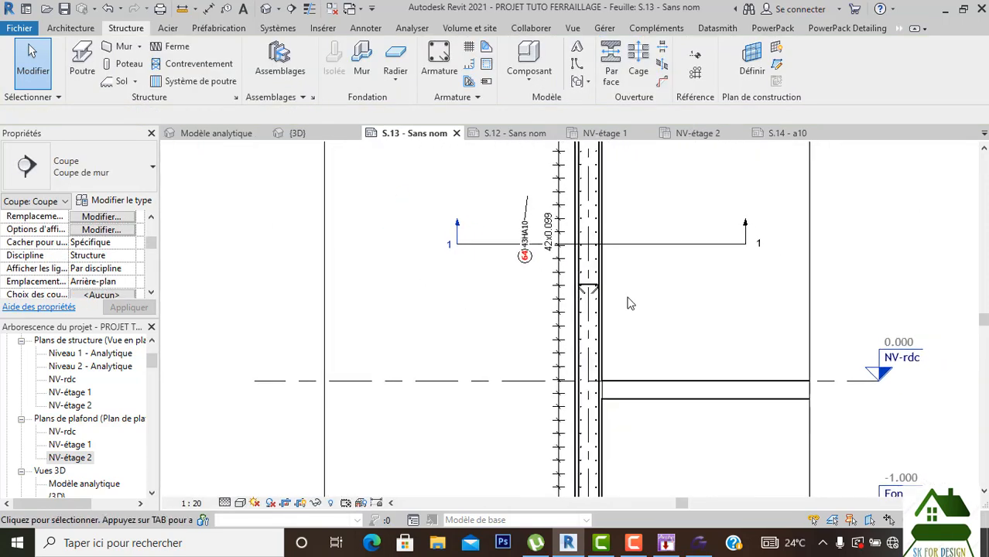
pyautogui.scroll(3, 628, 311)
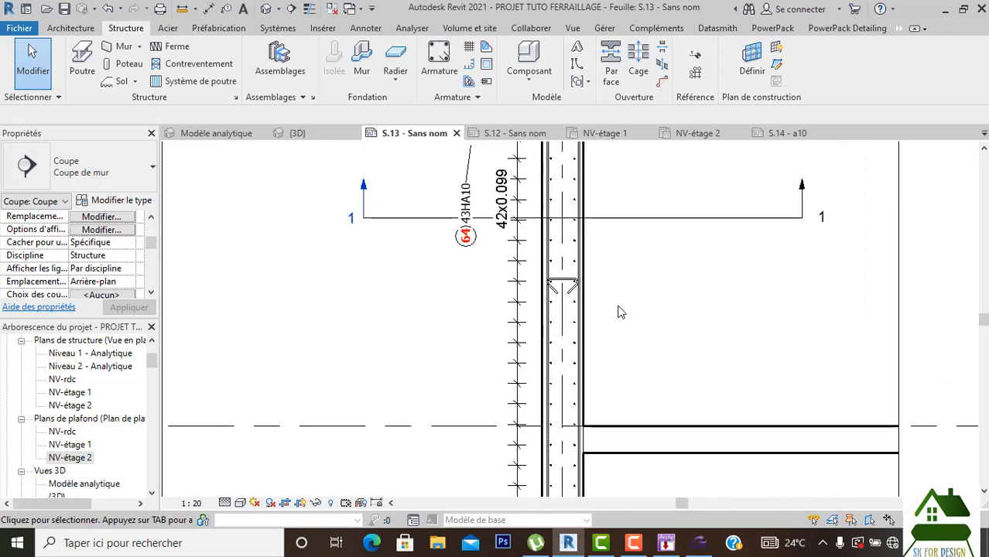
pyautogui.scroll(-2, 588, 298)
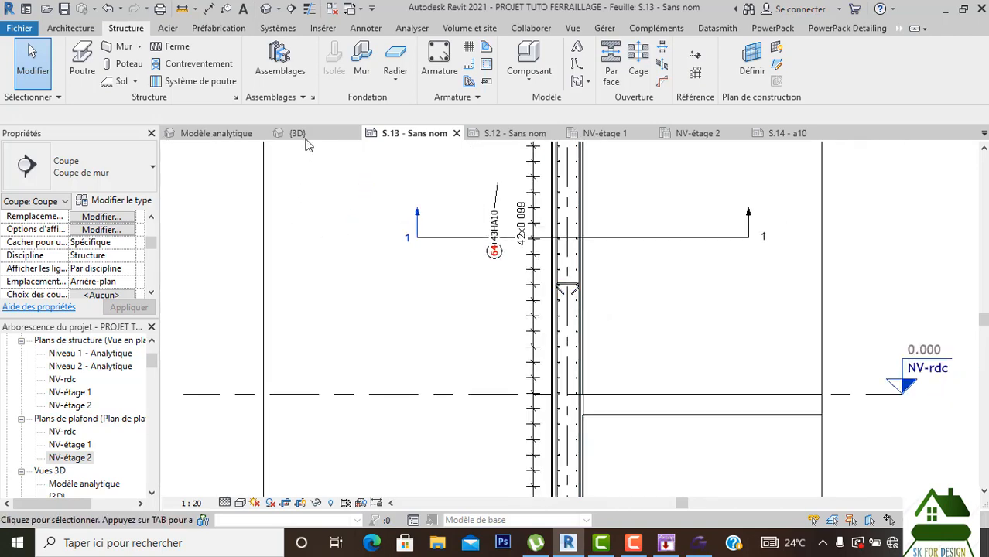
pyautogui.scroll(1, 569, 285)
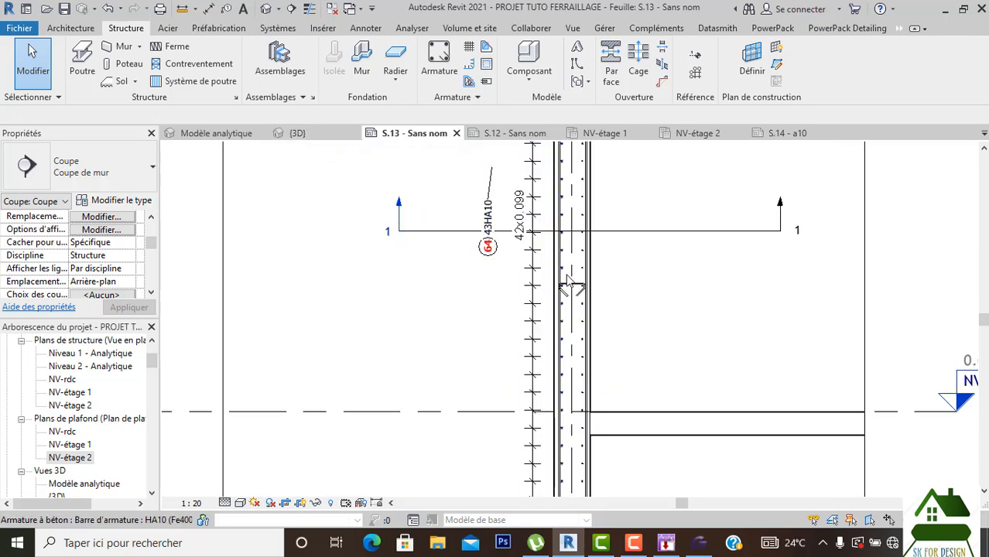
pyautogui.scroll(1, 568, 286)
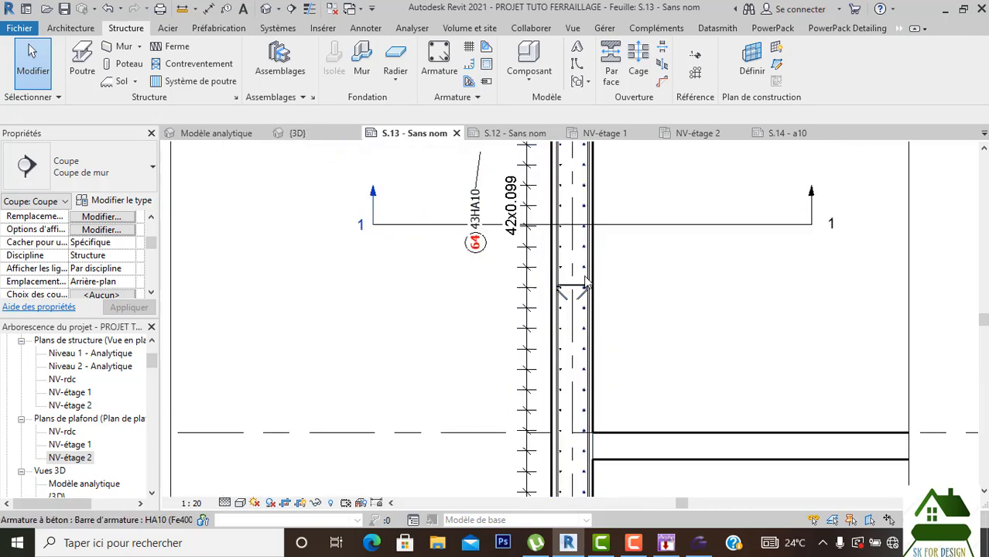
pyautogui.scroll(-4, 580, 283)
pyautogui.moveTo(614, 301); pyautogui.dragTo(582, 364, button='middle')
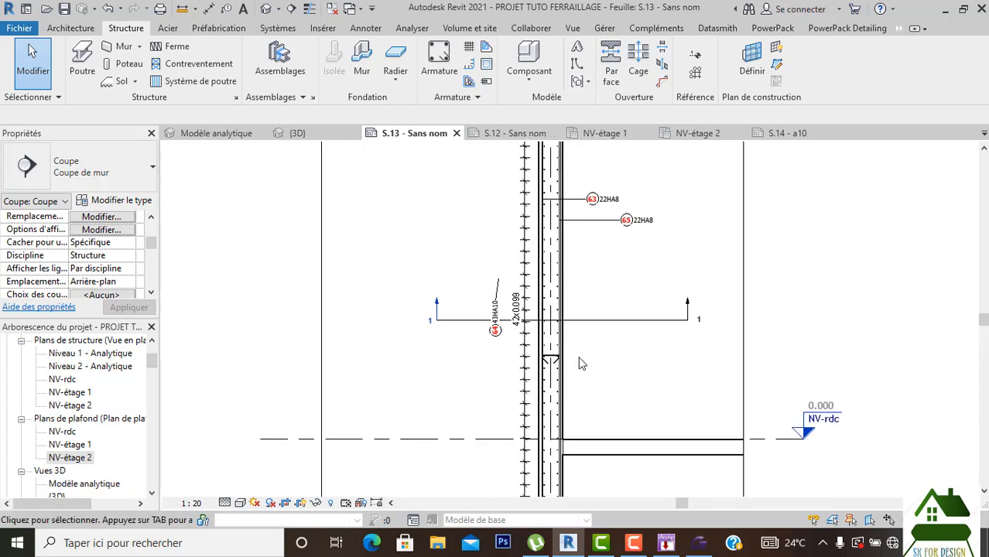
pyautogui.moveTo(575, 218); pyautogui.dragTo(569, 266, button='middle')
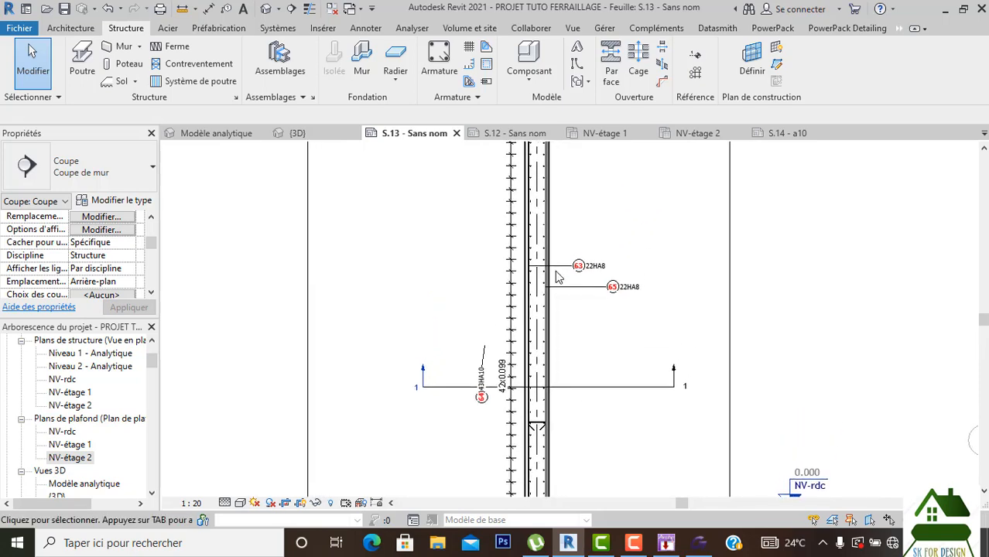
# Start a multiple copy of the hooked ø6 bar, placing the first copy at the next longitudinal HA10 bar below it.
pyautogui.scroll(4, 552, 371)
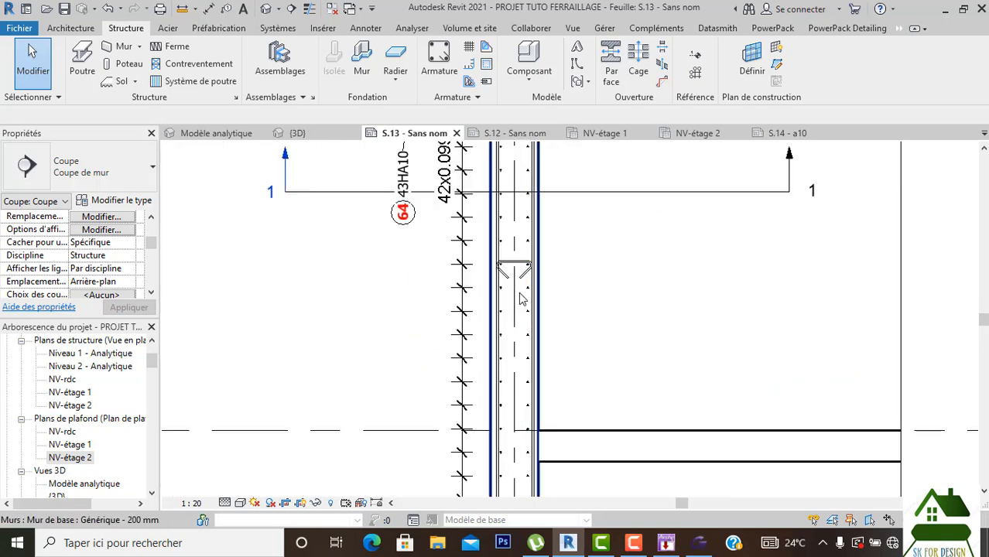
pyautogui.scroll(1, 523, 271)
pyautogui.scroll(3, 524, 263)
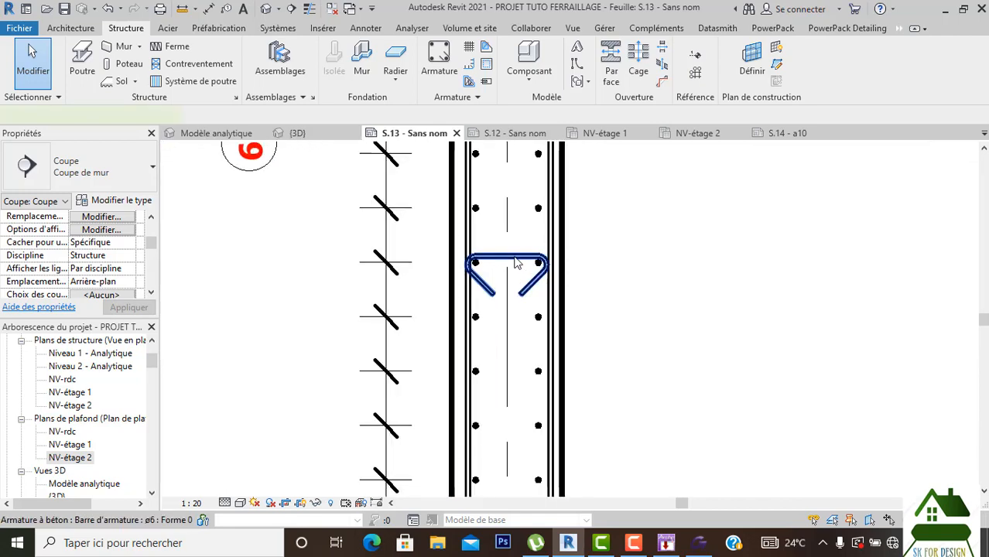
pyautogui.click(517, 263)
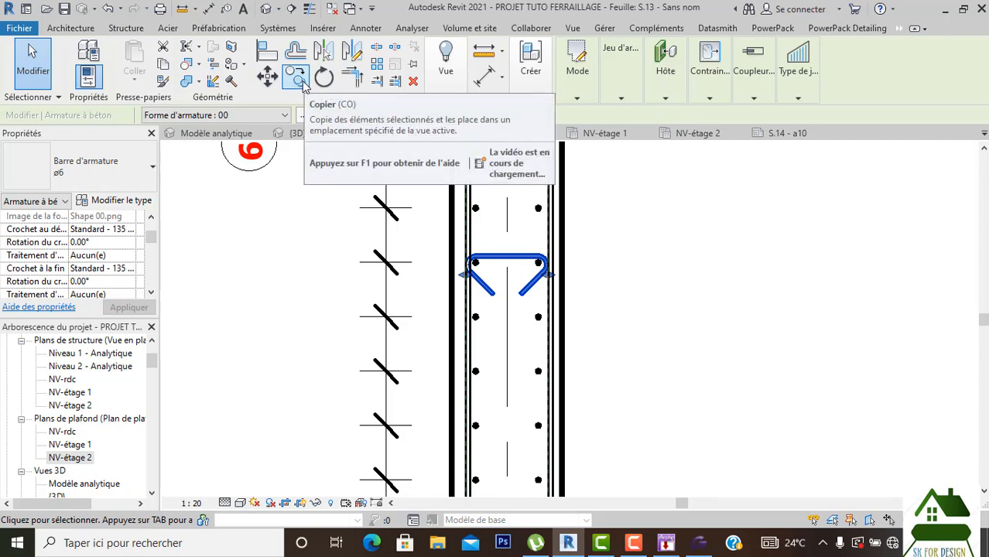
pyautogui.click(301, 82)
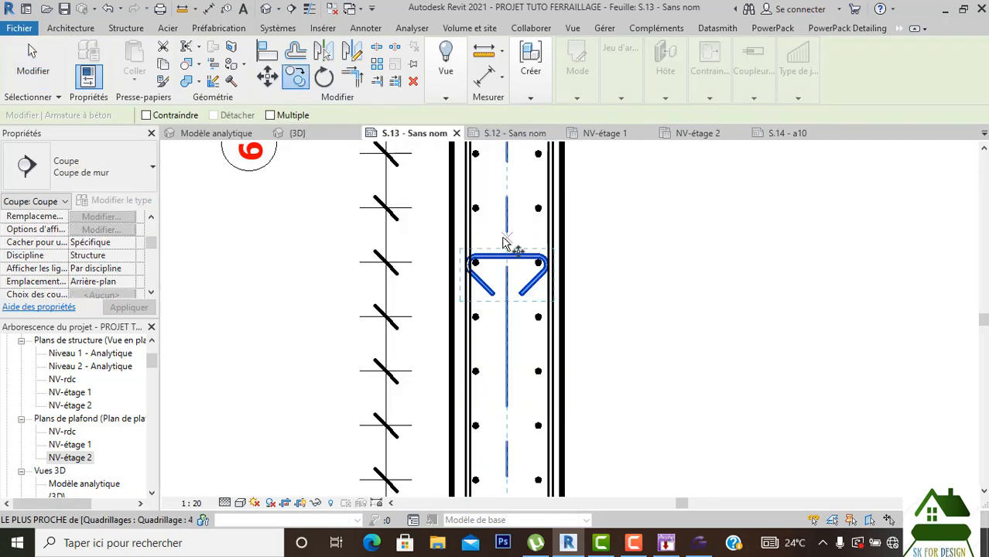
pyautogui.click(542, 265)
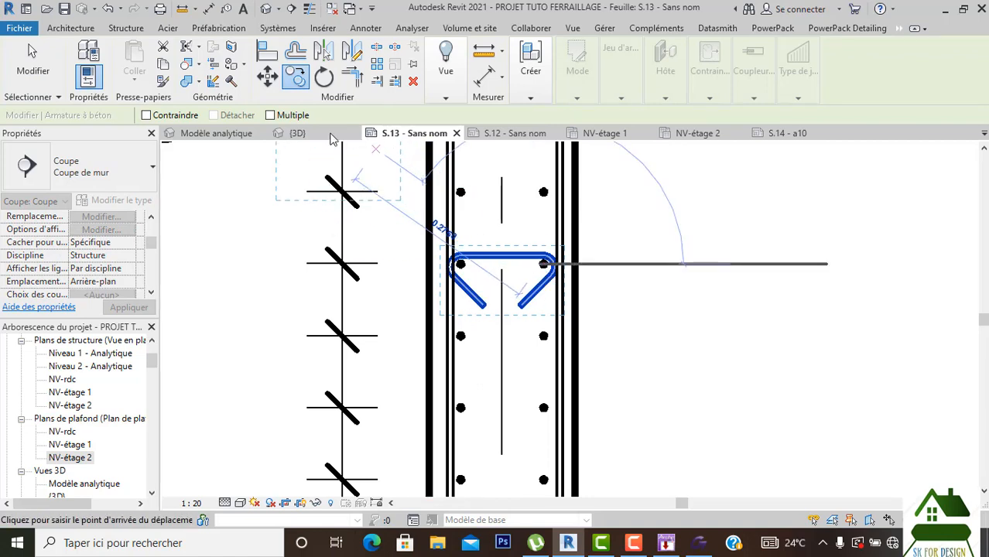
pyautogui.click(270, 116)
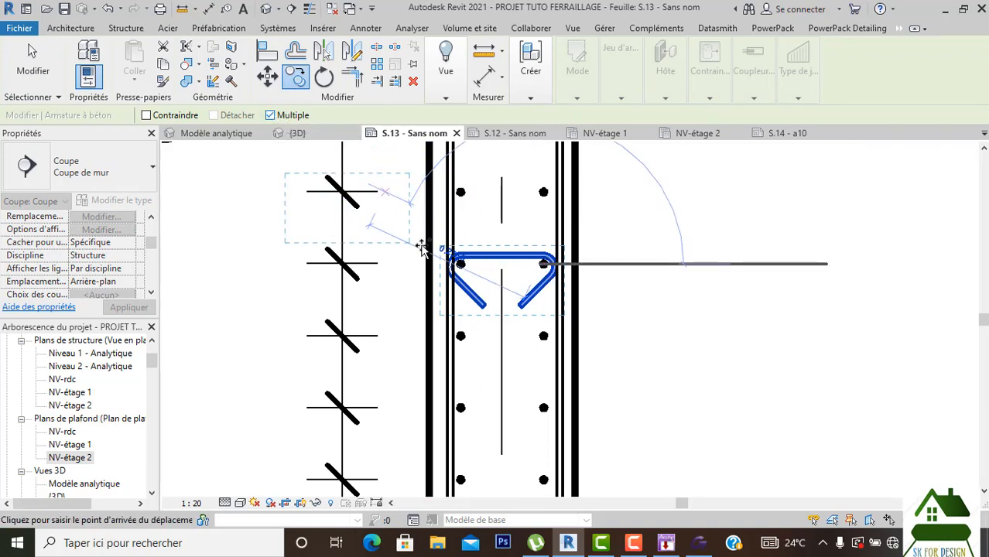
pyautogui.scroll(2, 547, 333)
pyautogui.scroll(2, 551, 329)
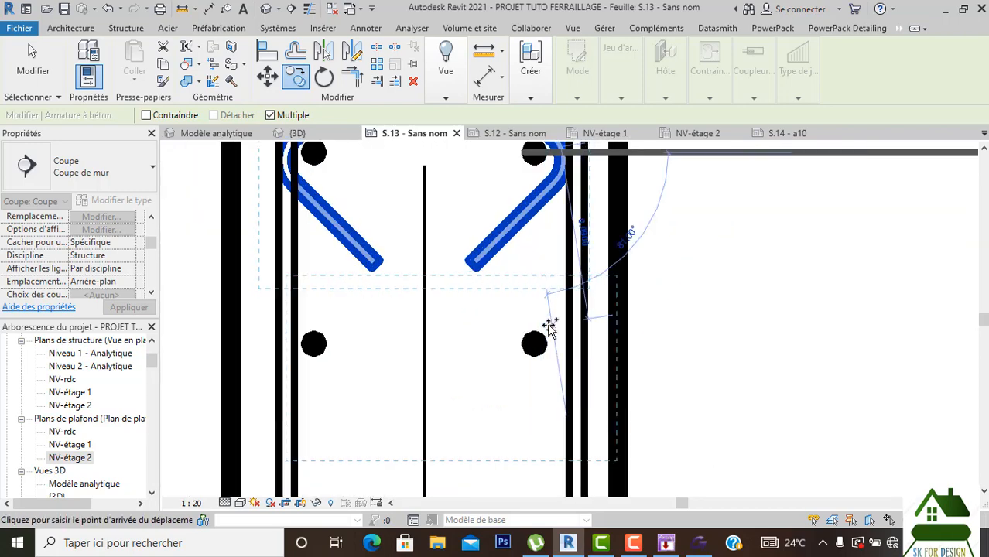
pyautogui.click(538, 357)
# Place another copy of the hooked ø6 bar three longitudinal bars below the first copy and finish copying.
pyautogui.scroll(-5, 538, 358)
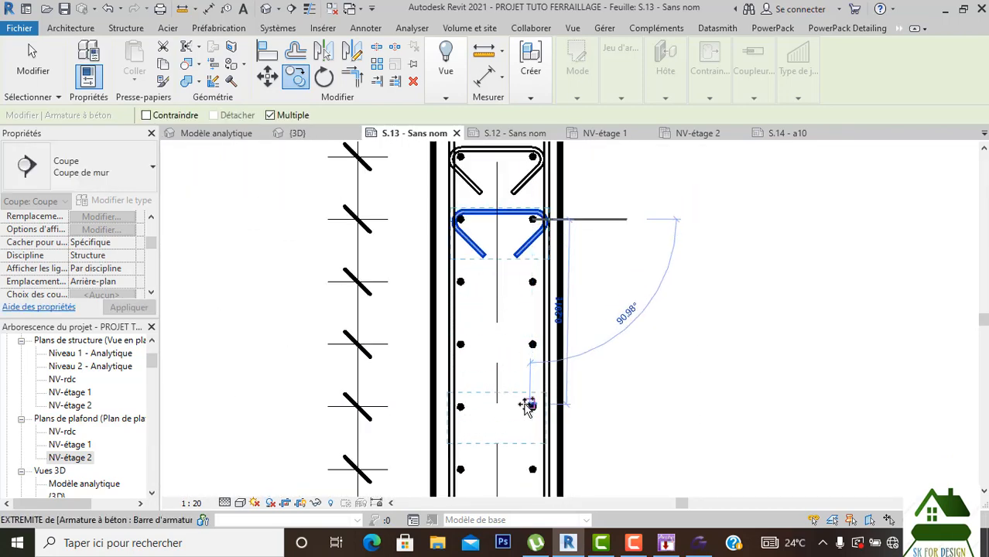
pyautogui.scroll(4, 529, 403)
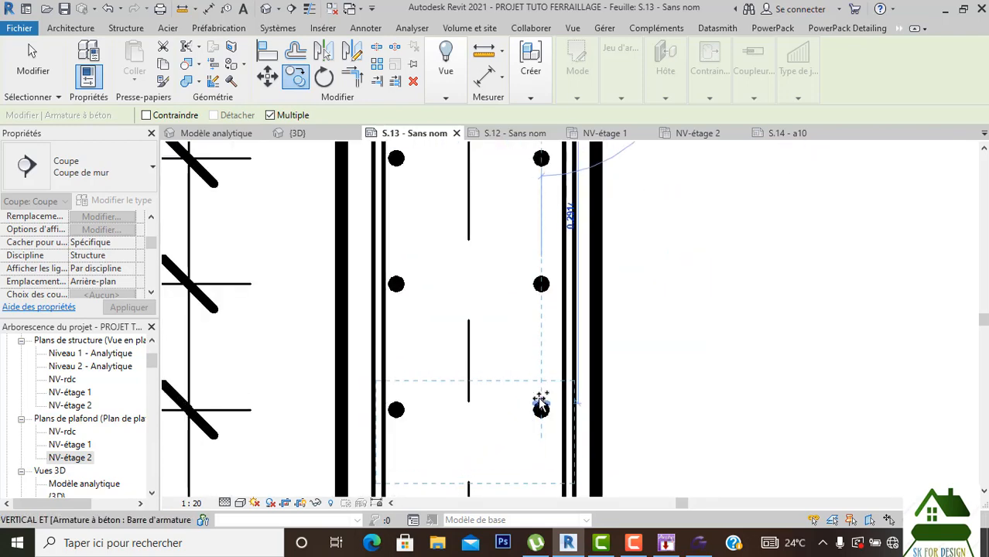
pyautogui.scroll(-5, 542, 411)
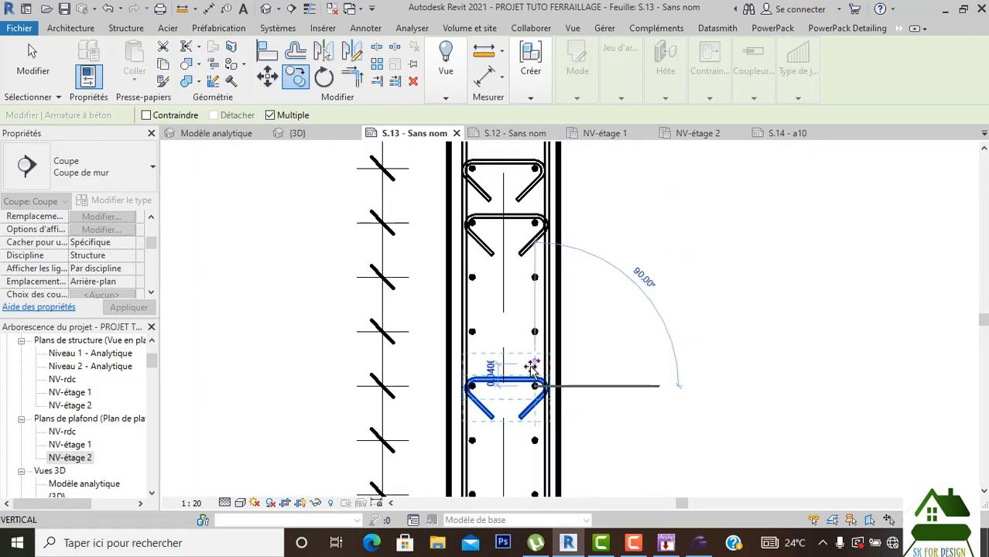
pyautogui.scroll(4, 521, 333)
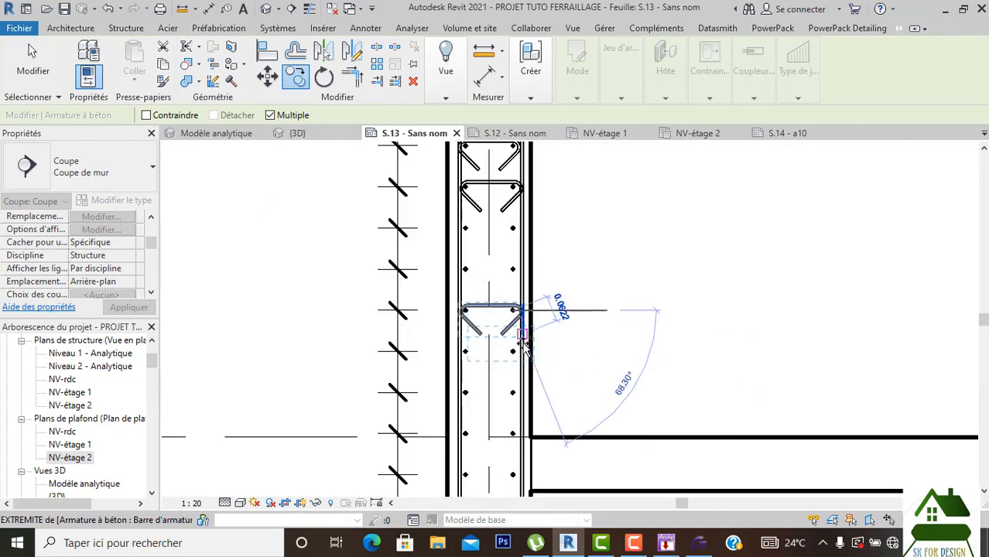
pyautogui.click(506, 273)
pyautogui.scroll(1, 505, 273)
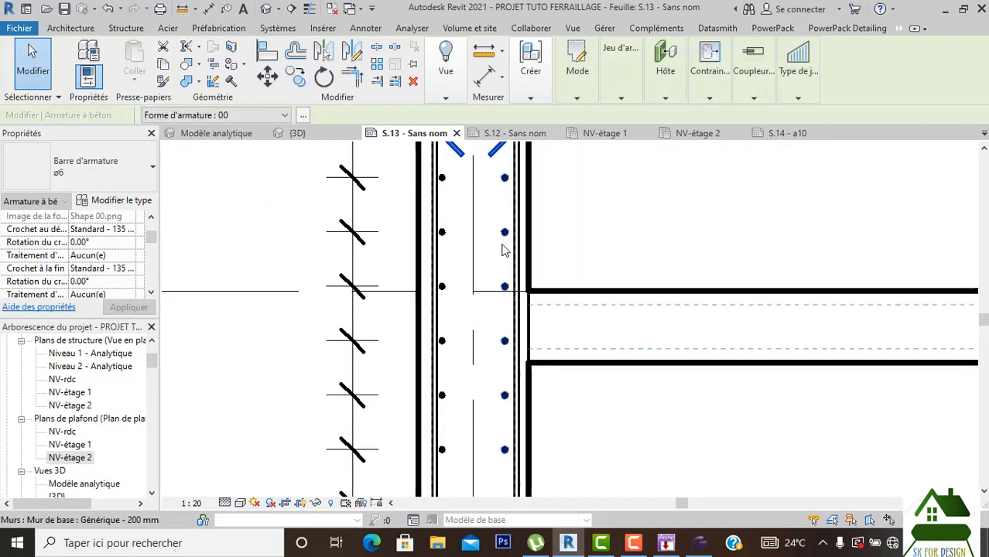
pyautogui.moveTo(508, 282); pyautogui.dragTo(514, 392, button='middle')
pyautogui.scroll(2, 463, 278)
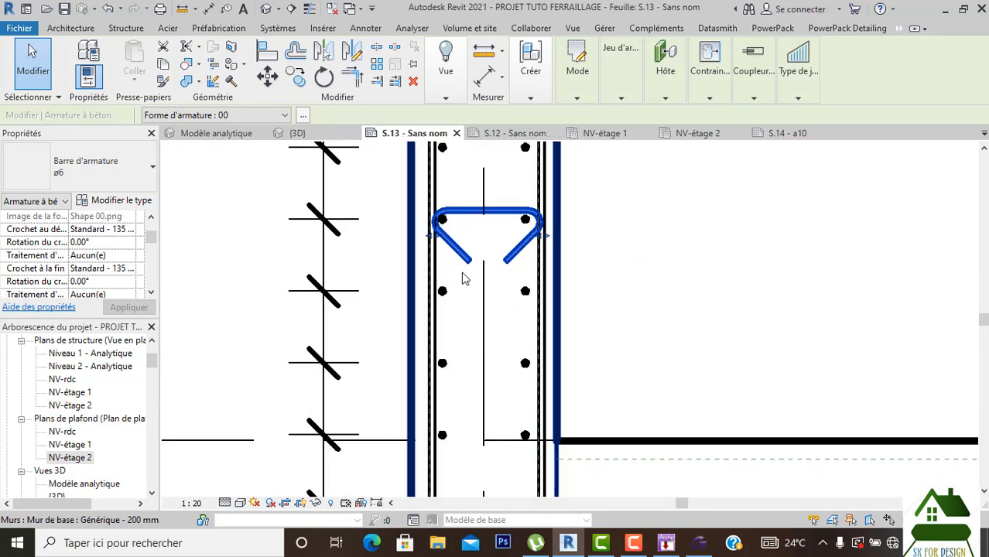
pyautogui.press('Escape')
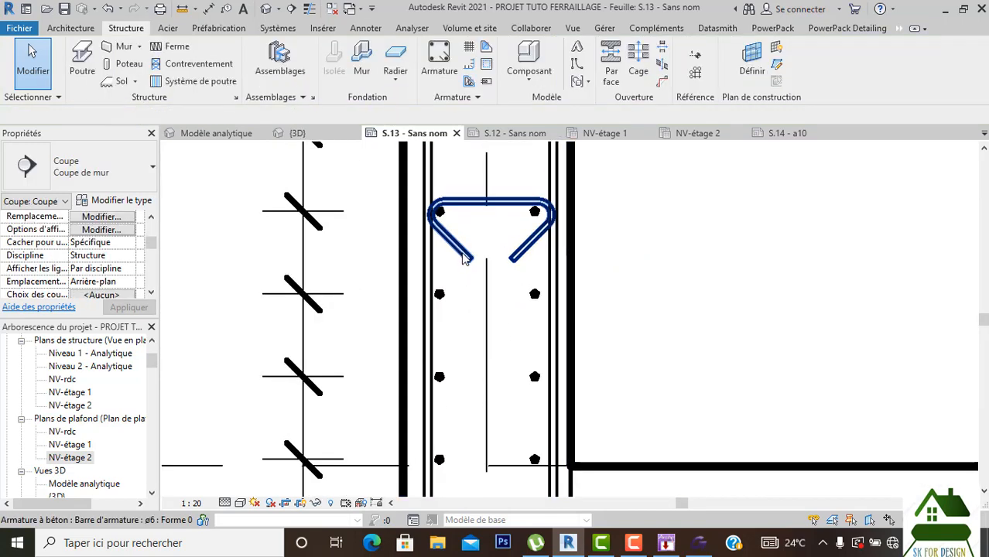
# Set both the start and end hooks of the lowest copied ø6 bar to Standard - 180 deg.
pyautogui.scroll(-2, 463, 259)
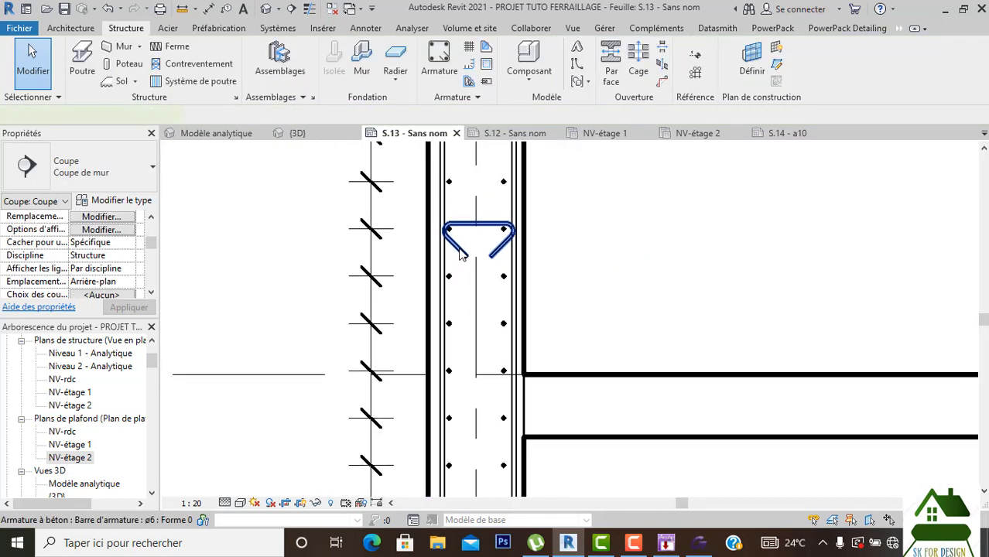
pyautogui.click(462, 256)
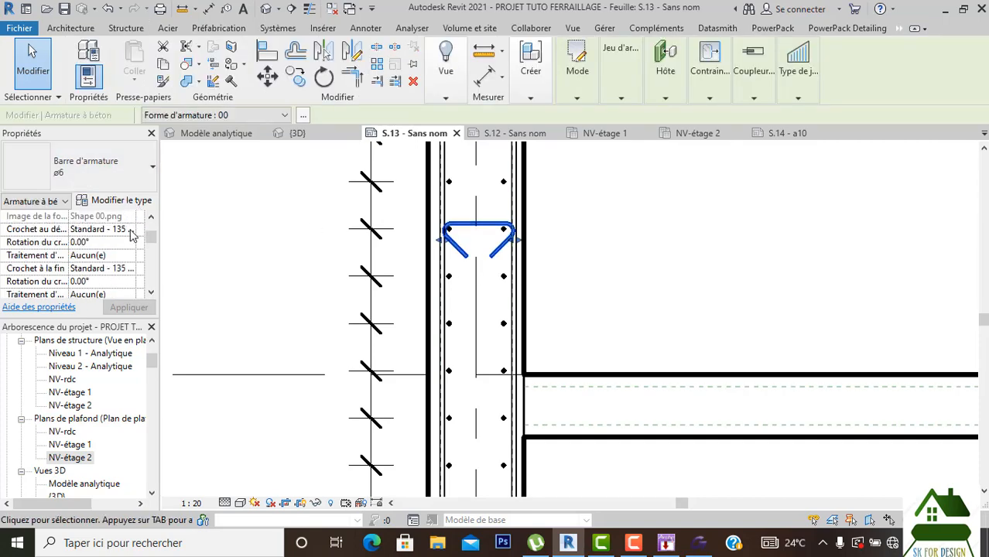
pyautogui.click(131, 235)
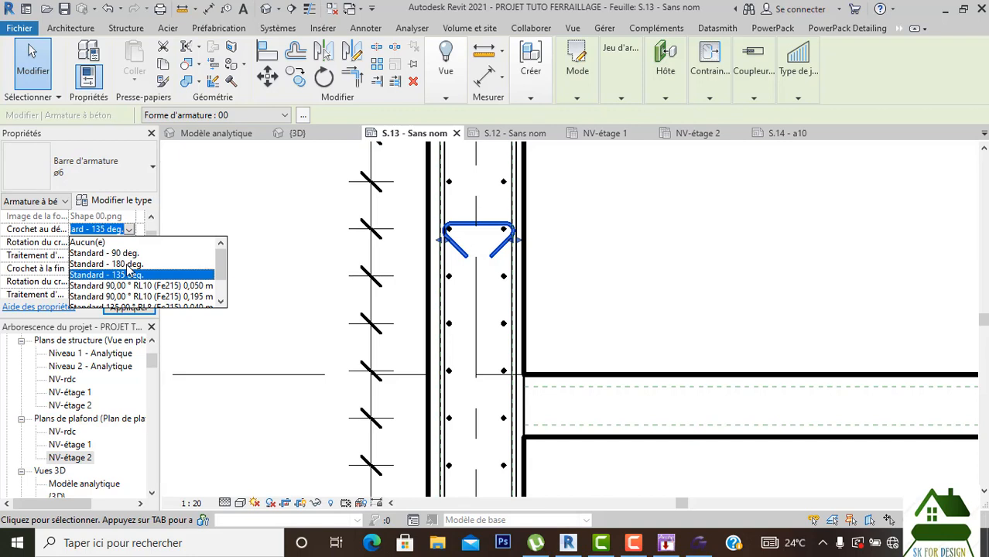
pyautogui.click(127, 264)
pyautogui.click(124, 308)
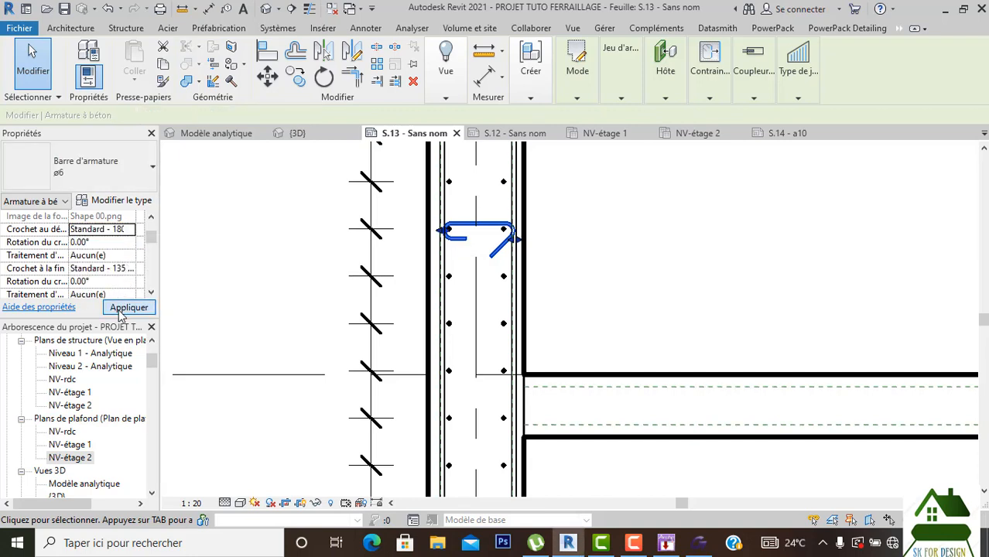
pyautogui.click(132, 267)
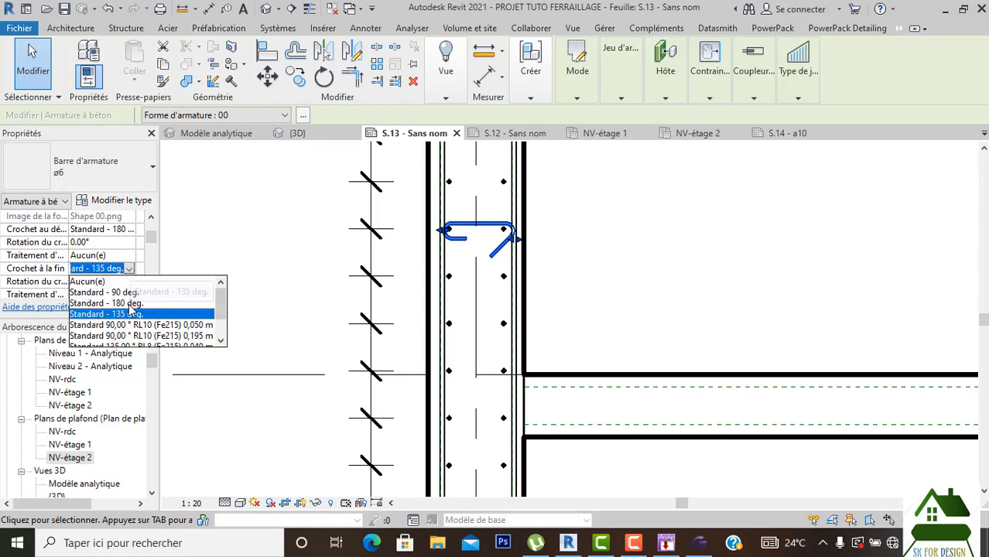
pyautogui.click(128, 303)
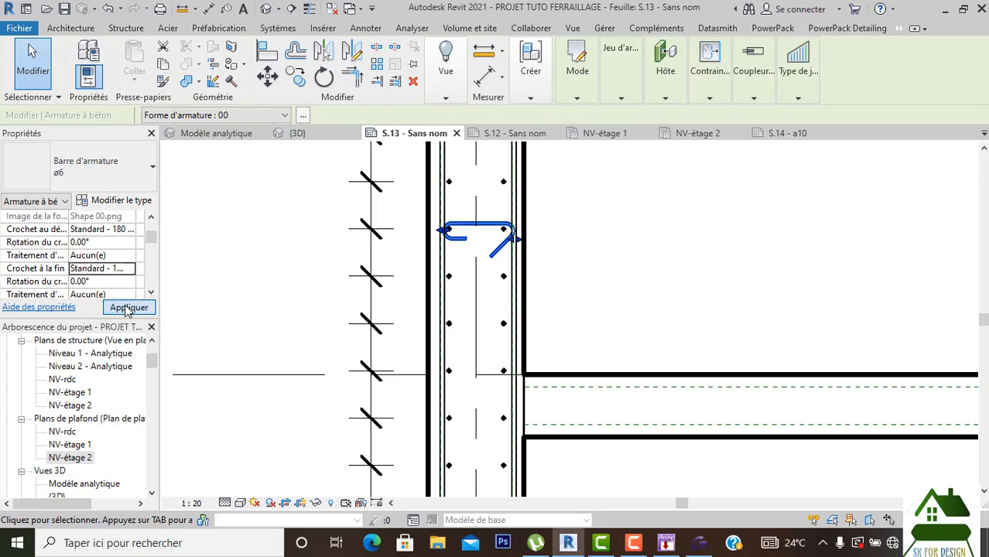
pyautogui.click(246, 275)
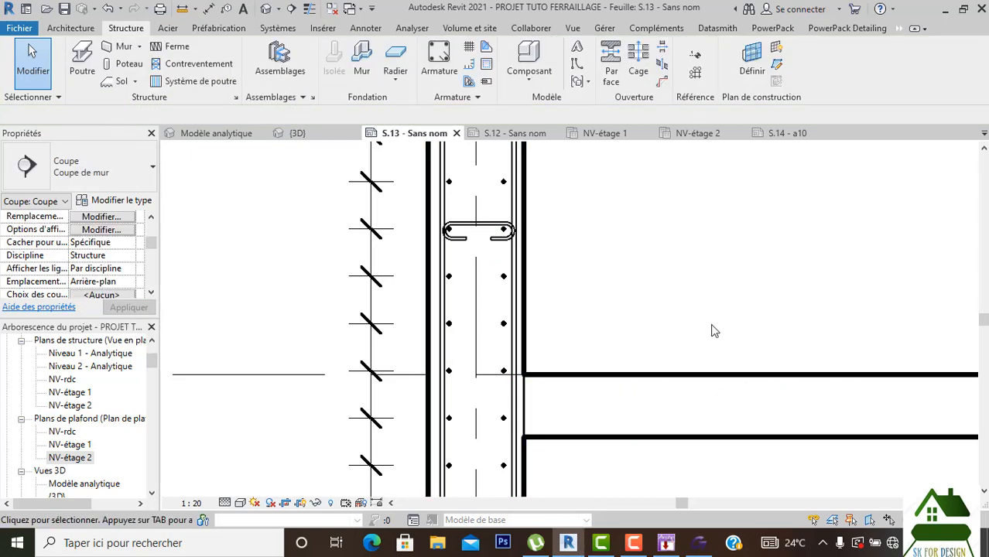
# Examine the positions of the three hooked ø6 bars in the wall section, down to the Fondations level.
pyautogui.scroll(-2, 569, 206)
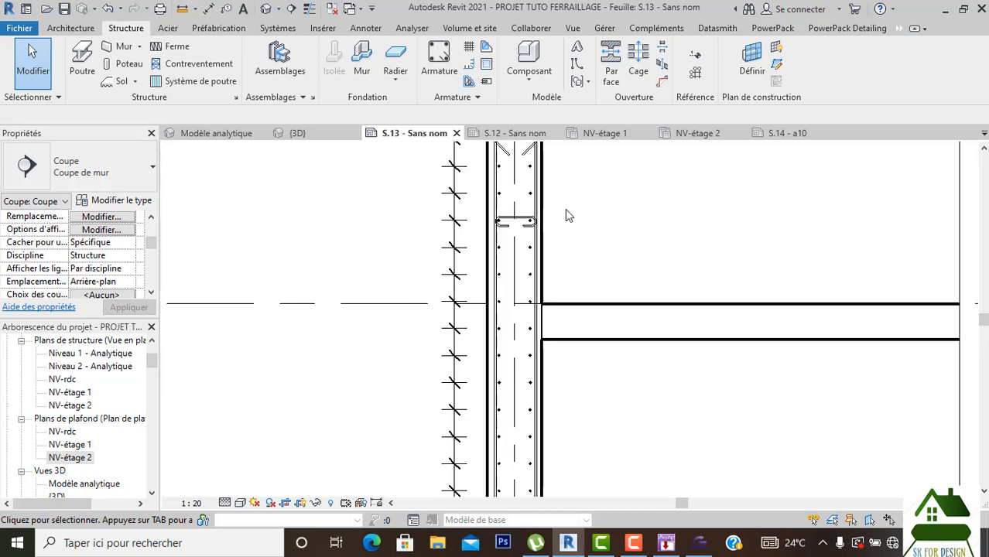
pyautogui.moveTo(566, 210); pyautogui.dragTo(574, 301, button='middle')
pyautogui.scroll(3, 555, 314)
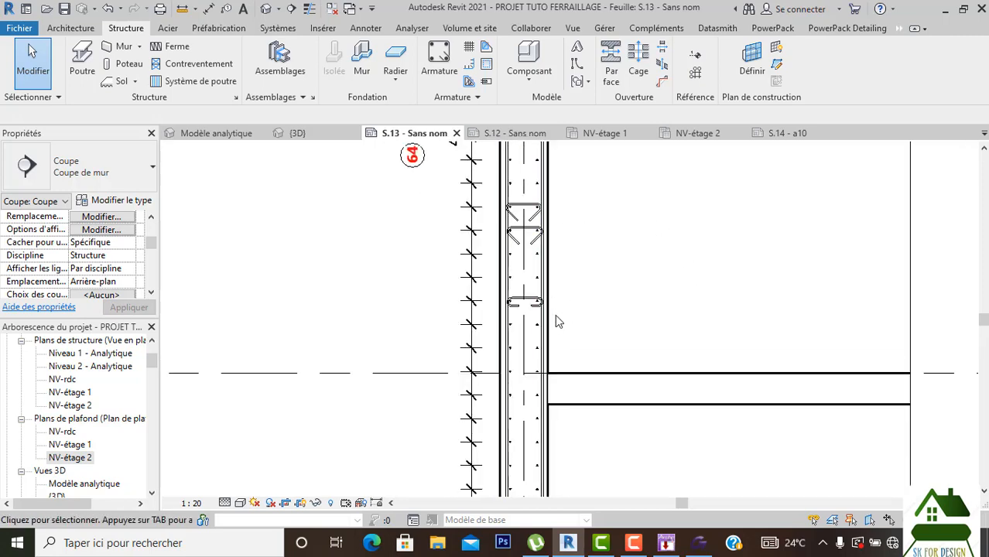
pyautogui.moveTo(565, 253); pyautogui.dragTo(576, 292, button='middle')
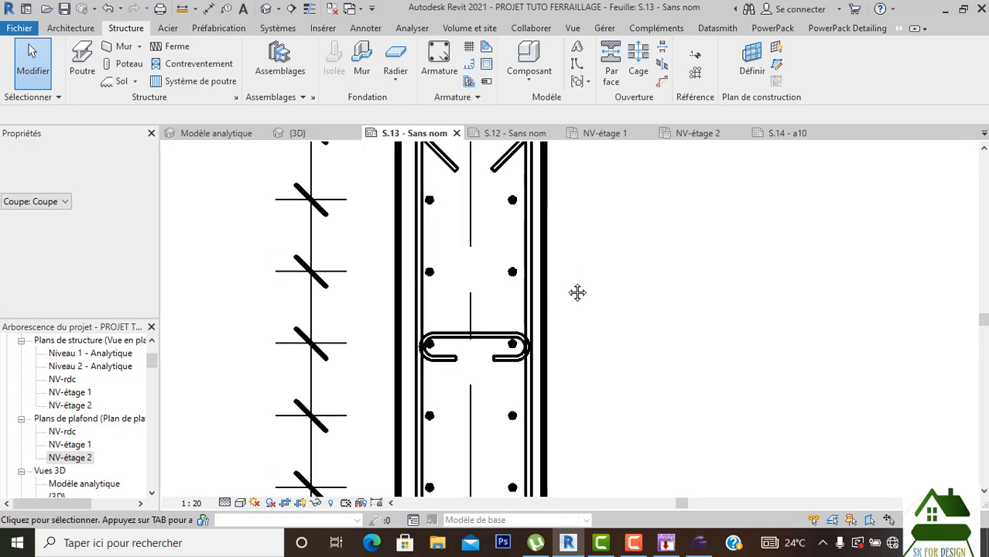
pyautogui.scroll(-2, 565, 261)
pyautogui.scroll(-2, 629, 255)
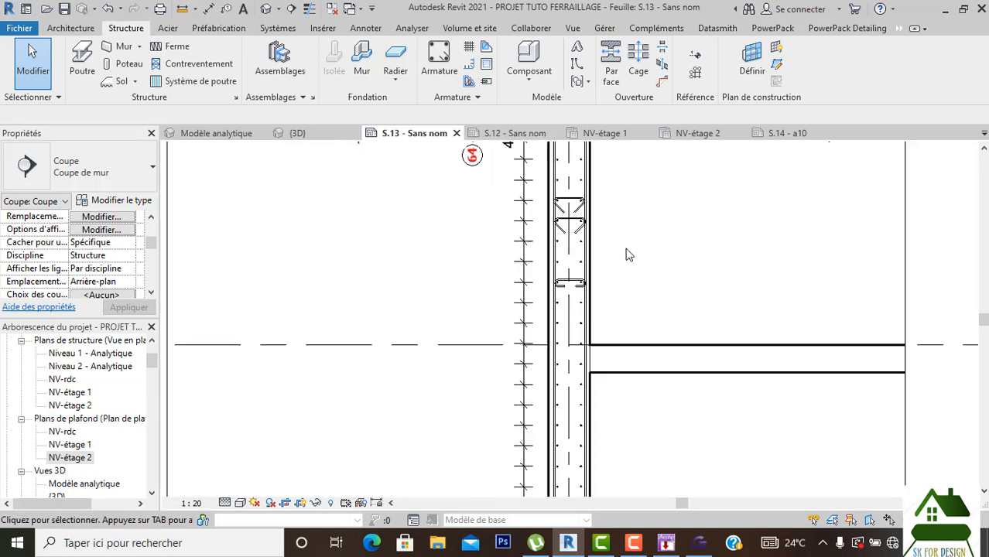
pyautogui.moveTo(633, 269); pyautogui.dragTo(541, 287, button='middle')
pyautogui.scroll(-3, 487, 249)
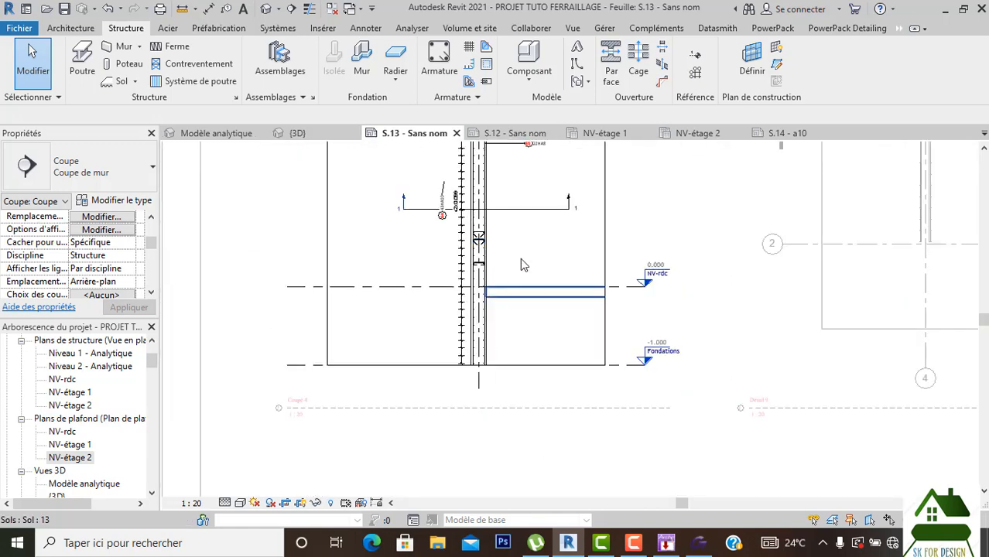
pyautogui.scroll(2, 499, 243)
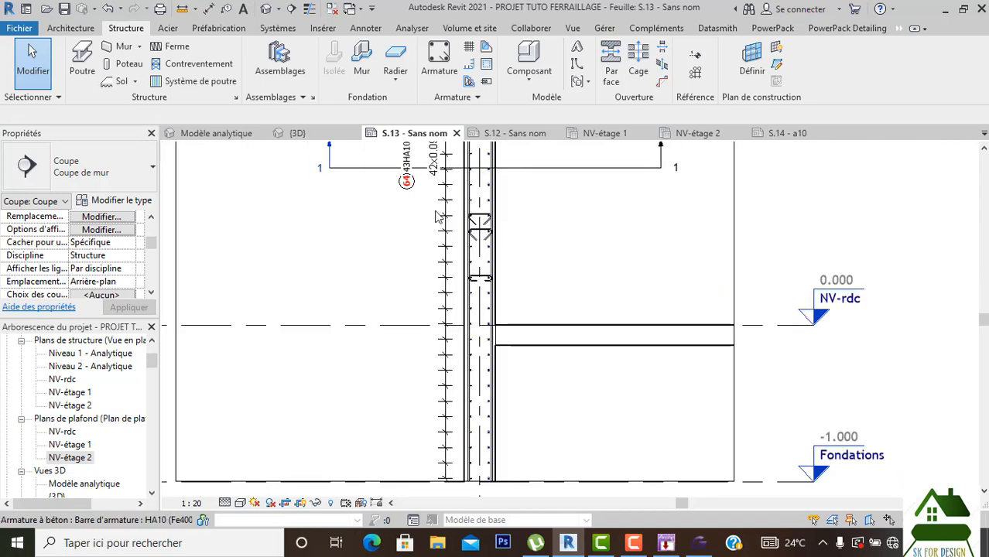
# Delete the middle hooked ø6 bar, directly below the original one.
pyautogui.moveTo(499, 272); pyautogui.dragTo(474, 354, button='middle')
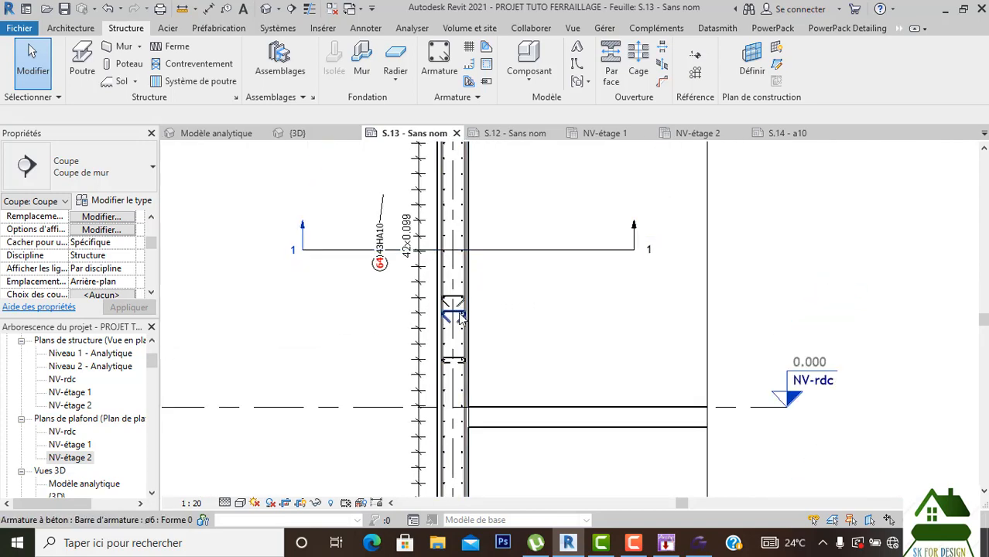
pyautogui.click(459, 317)
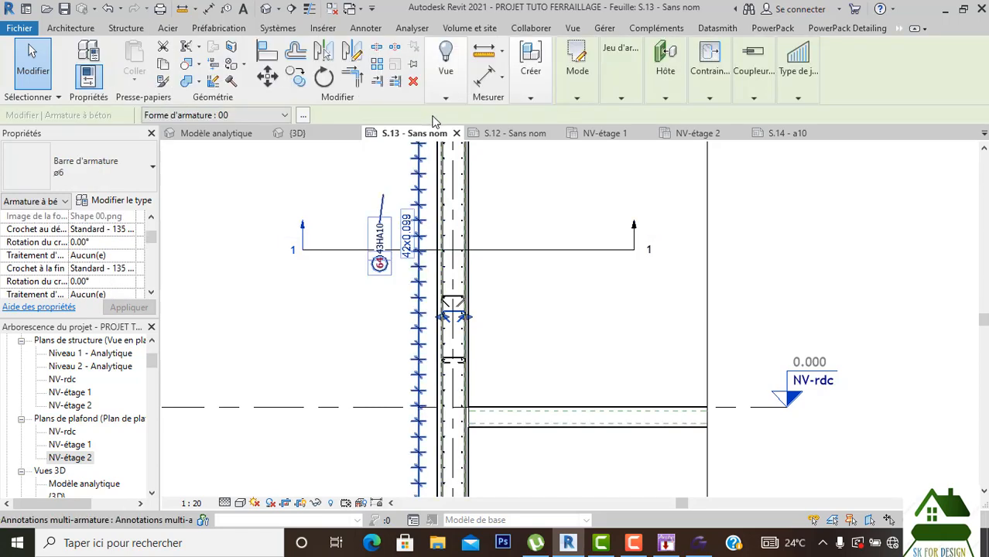
pyautogui.scroll(3, 458, 319)
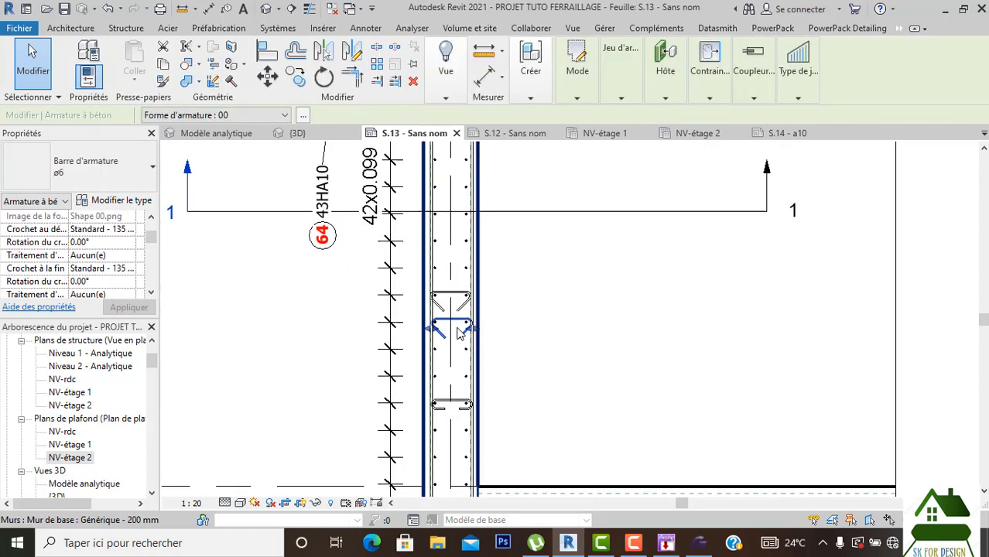
pyautogui.press('Escape')
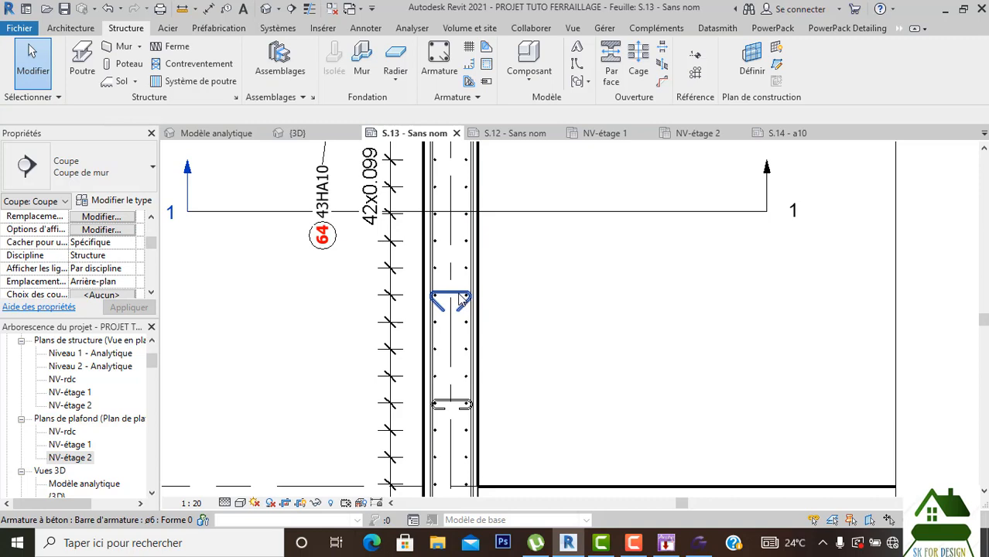
# Set both the start and end hooks of the original upper ø6 bar to Standard - 180 deg.
pyautogui.click(462, 298)
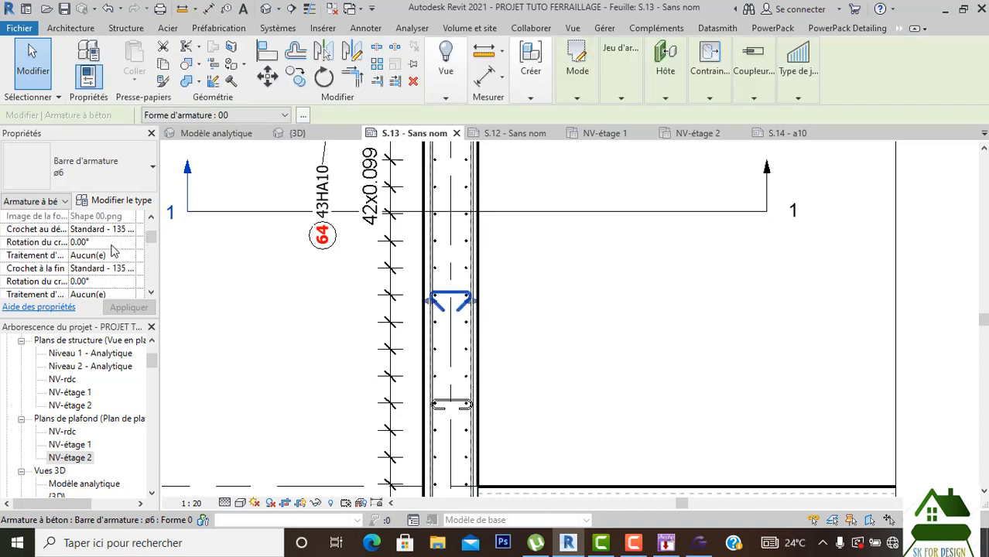
pyautogui.click(131, 231)
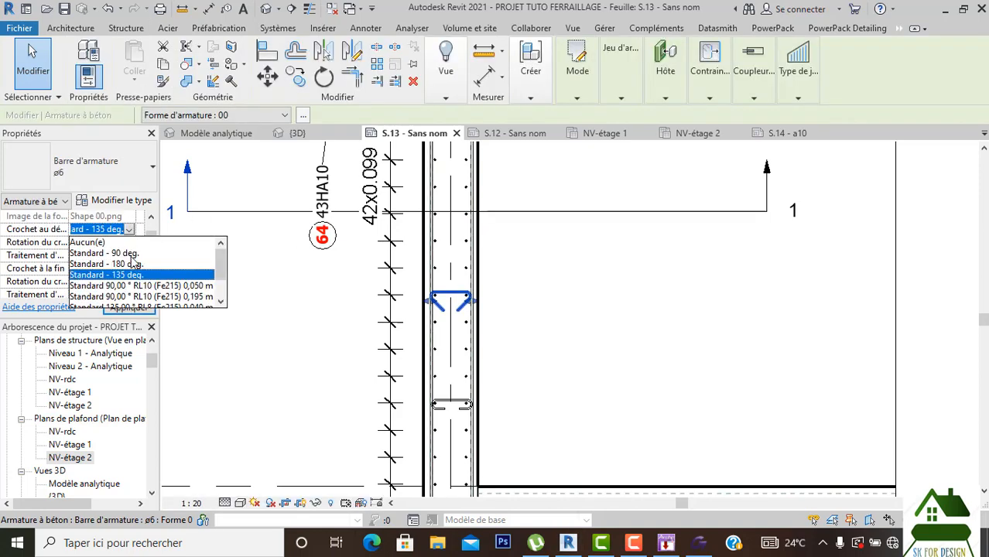
pyautogui.click(131, 266)
pyautogui.click(132, 269)
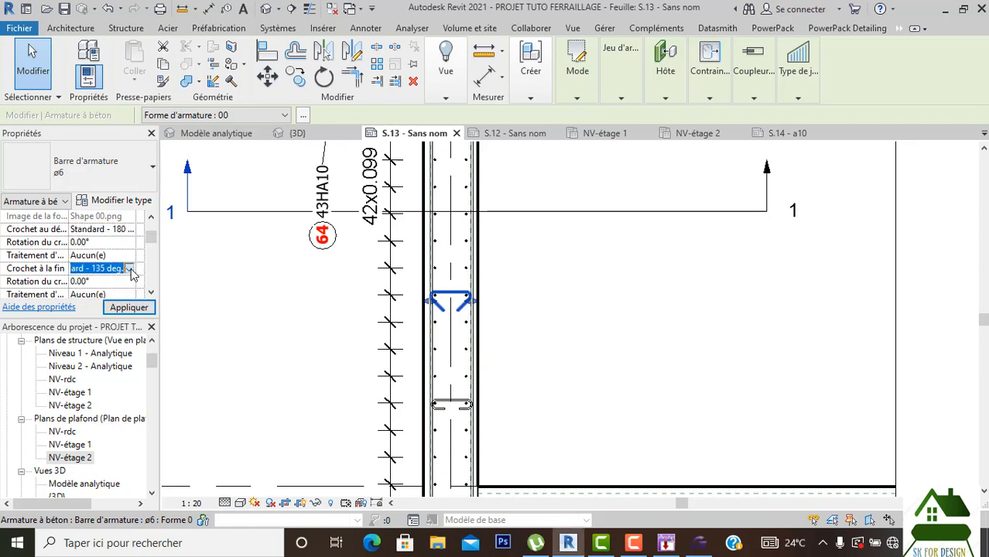
pyautogui.click(135, 311)
pyautogui.click(128, 308)
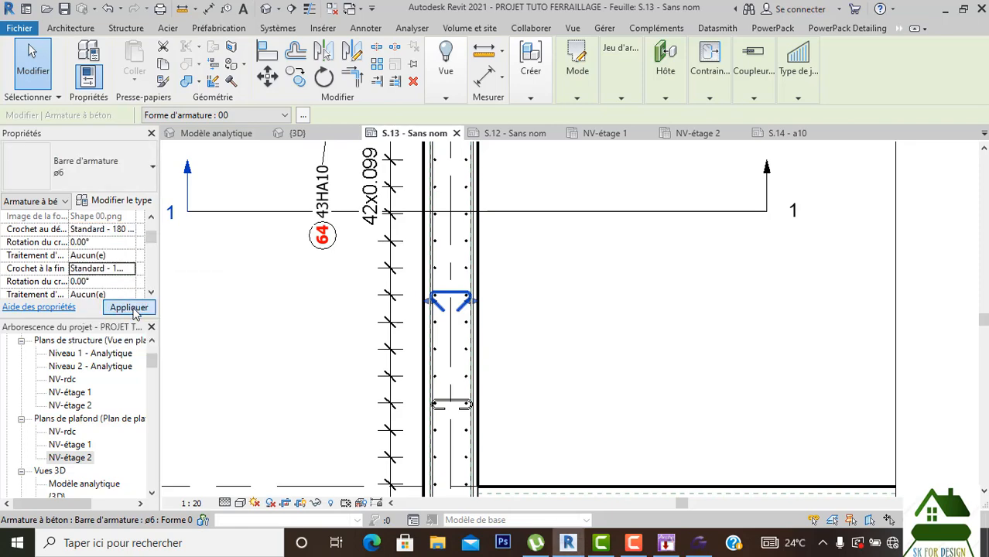
# Copy the lower hooked ø6 bar with Contraindre and Multiple enabled, placing the first copy two horizontal-bar spacings below it.
pyautogui.scroll(-1, 345, 330)
pyautogui.click(533, 311)
pyautogui.scroll(-3, 533, 311)
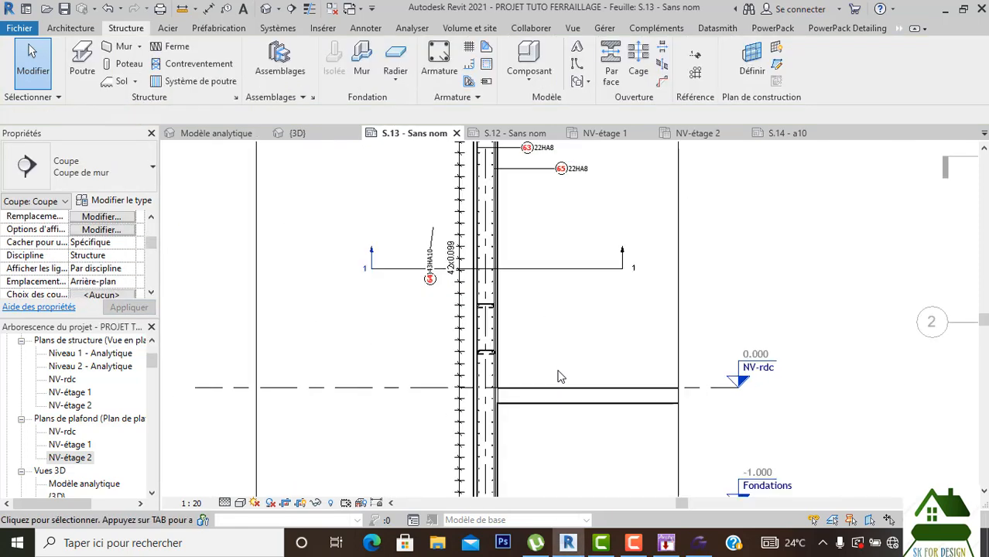
pyautogui.scroll(2, 485, 325)
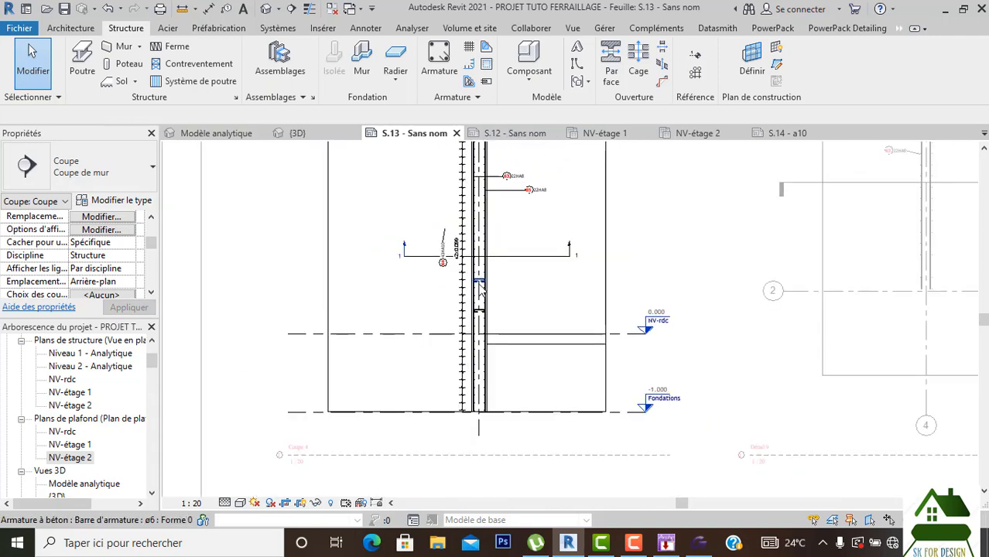
pyautogui.scroll(2, 485, 325)
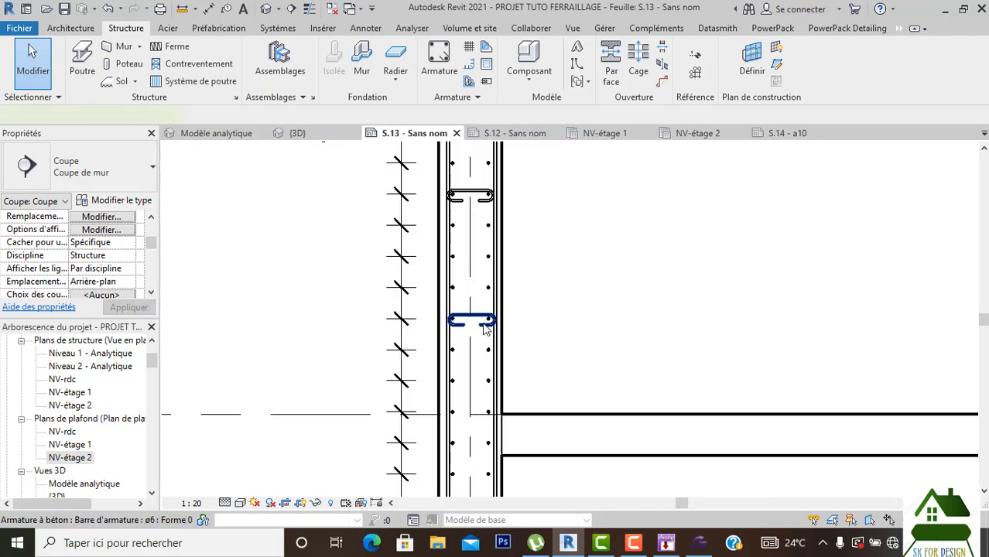
pyautogui.click(486, 327)
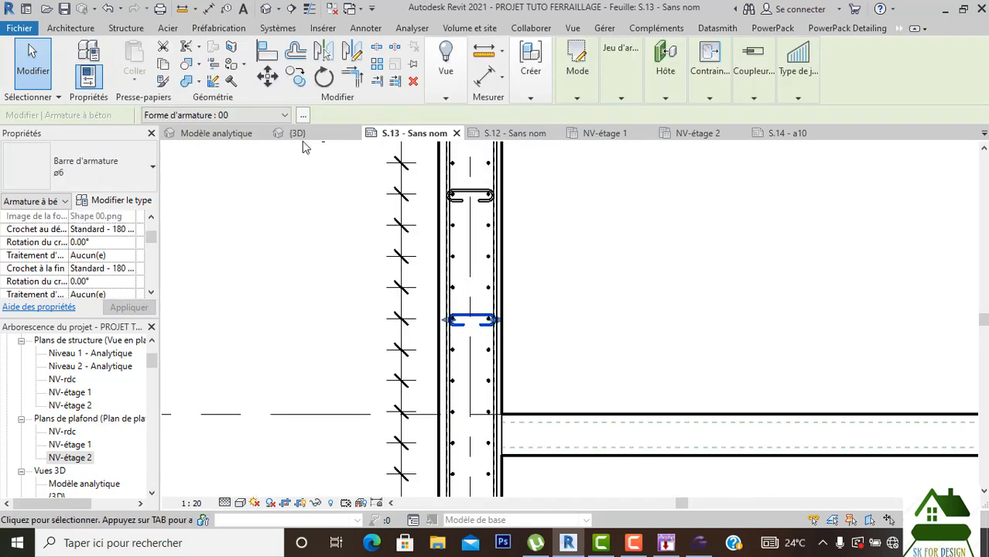
pyautogui.click(294, 85)
pyautogui.click(177, 117)
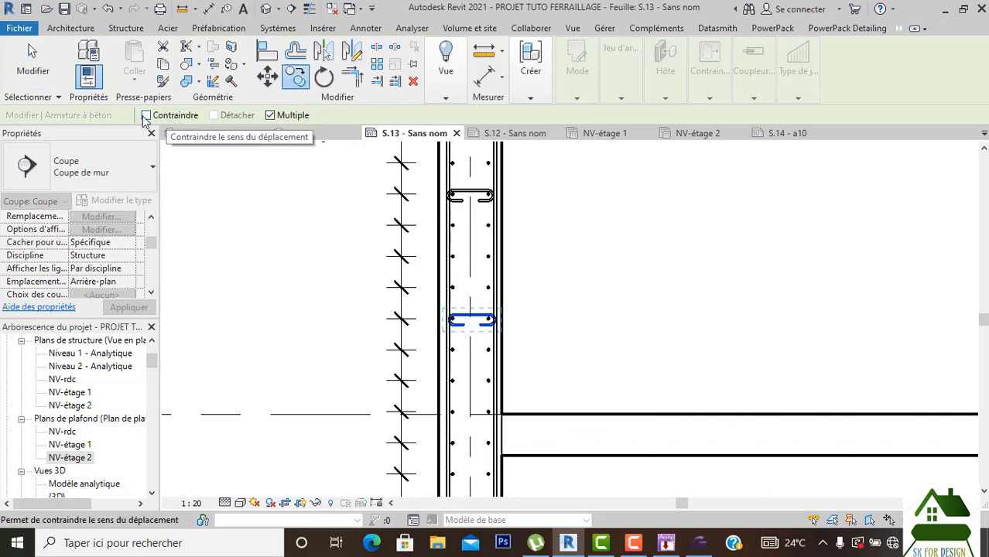
pyautogui.scroll(3, 490, 357)
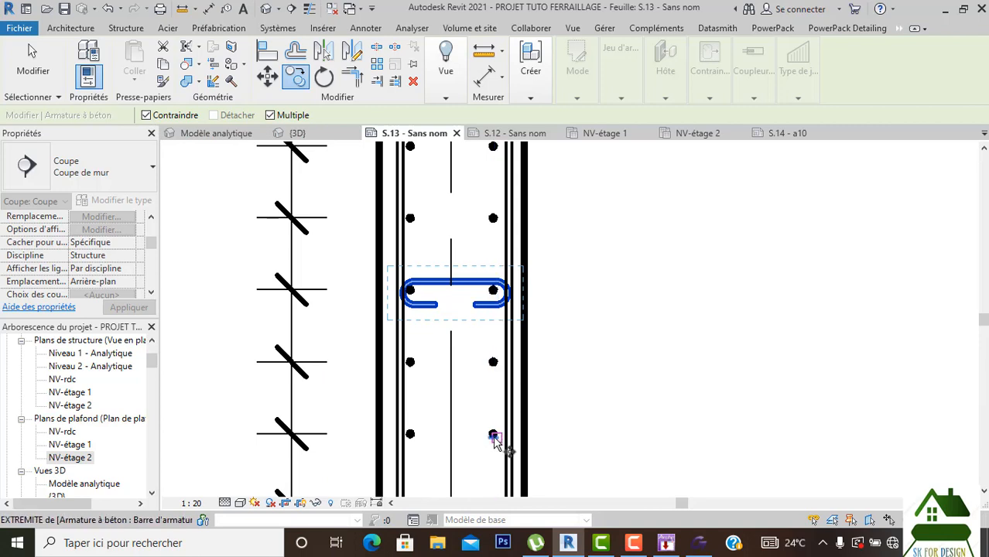
pyautogui.click(496, 305)
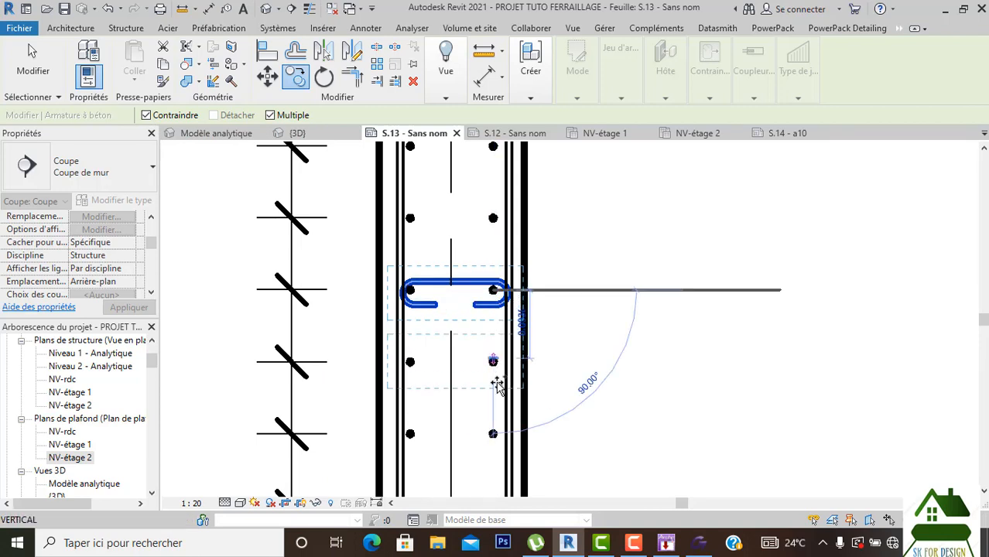
pyautogui.click(493, 434)
# Place three more copies of the hooked ø6 bar farther down the wall, from NV-rdc towards the Fondations level.
pyautogui.moveTo(494, 437); pyautogui.dragTo(497, 242, button='middle')
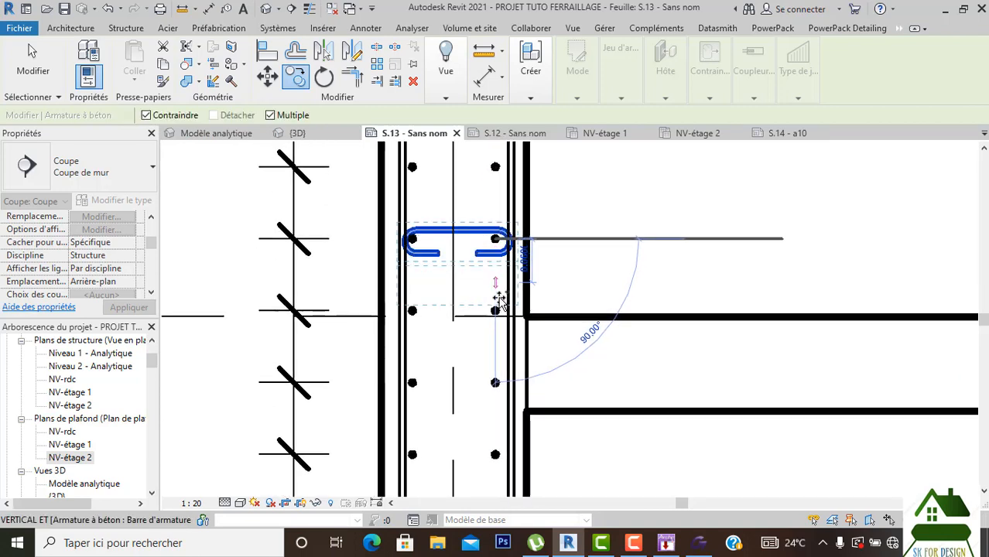
pyautogui.scroll(-3, 500, 403)
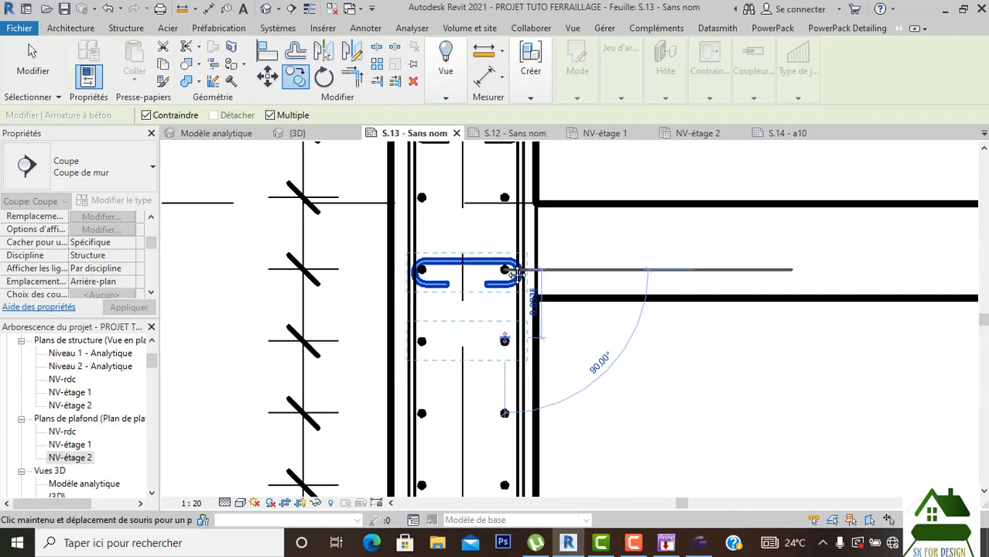
pyautogui.click(511, 358)
pyautogui.moveTo(517, 410); pyautogui.dragTo(521, 449, button='middle')
pyautogui.scroll(1, 499, 292)
pyautogui.click(503, 254)
pyautogui.scroll(-2, 501, 254)
# Place four copies of the hooked ø6 bar up the wall above section line 1, at increasing intervals towards NV-étage 1.
pyautogui.moveTo(500, 160); pyautogui.dragTo(506, 387, button='middle')
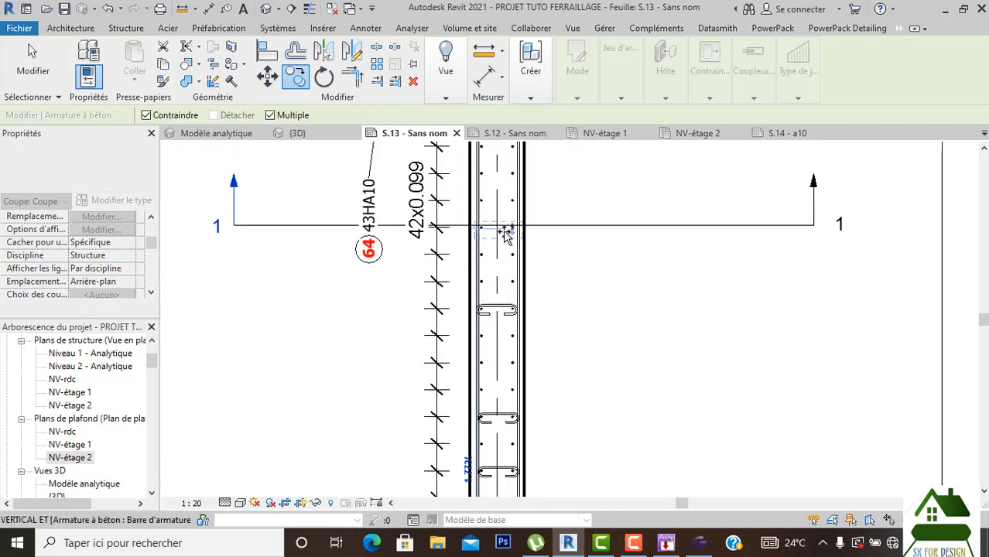
pyautogui.moveTo(503, 229); pyautogui.dragTo(508, 343, button='middle')
pyautogui.scroll(4, 509, 283)
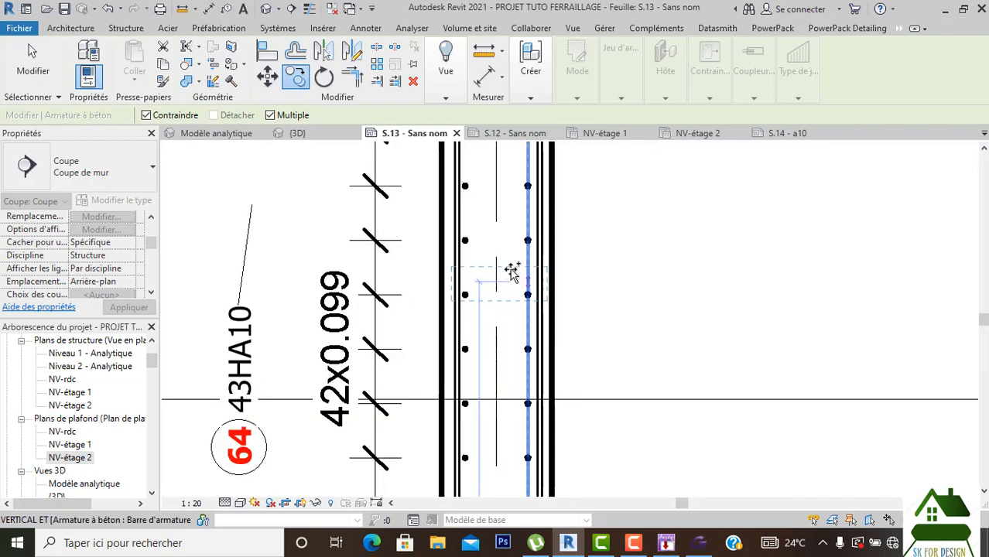
pyautogui.click(534, 300)
pyautogui.moveTo(524, 255); pyautogui.dragTo(525, 382, button='middle')
pyautogui.click(537, 195)
pyautogui.moveTo(543, 224); pyautogui.dragTo(549, 492, button='middle')
pyautogui.scroll(-4, 538, 232)
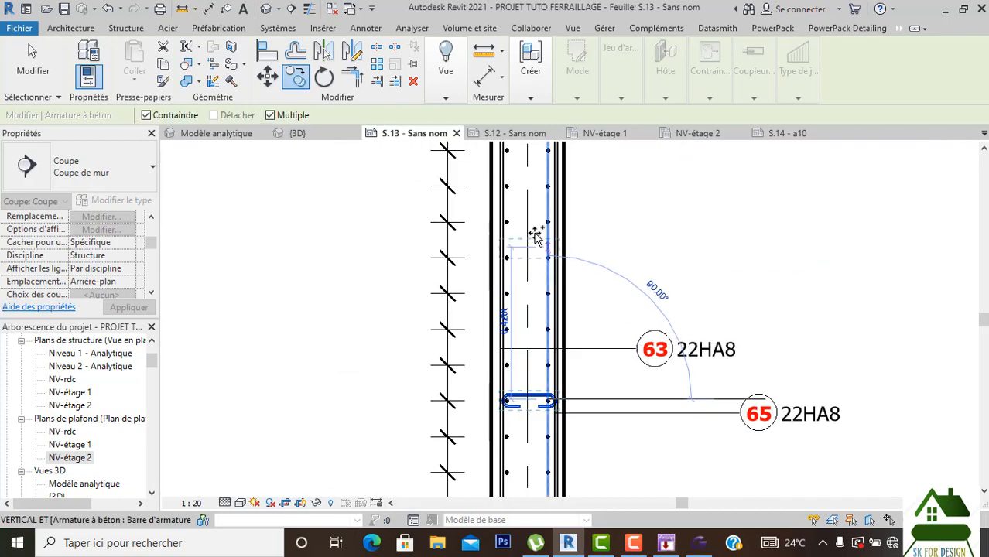
pyautogui.click(542, 185)
pyautogui.scroll(-3, 548, 188)
pyautogui.scroll(-1, 550, 193)
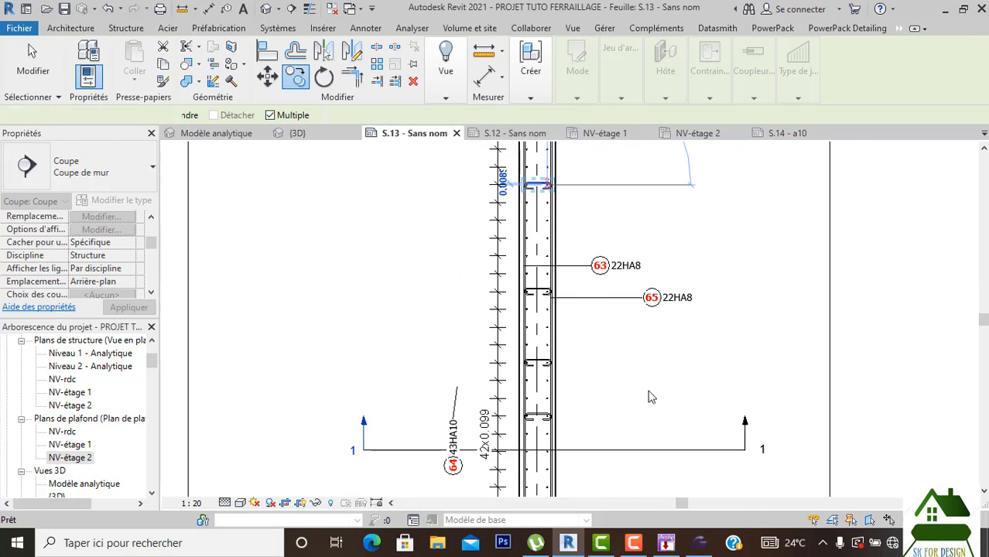
pyautogui.press('Escape')
pyautogui.press('Escape')
# Examine the distribution of the hooked ø6 bars along the wall section, from Fondations to NV-étage 1.
pyautogui.scroll(-3, 643, 398)
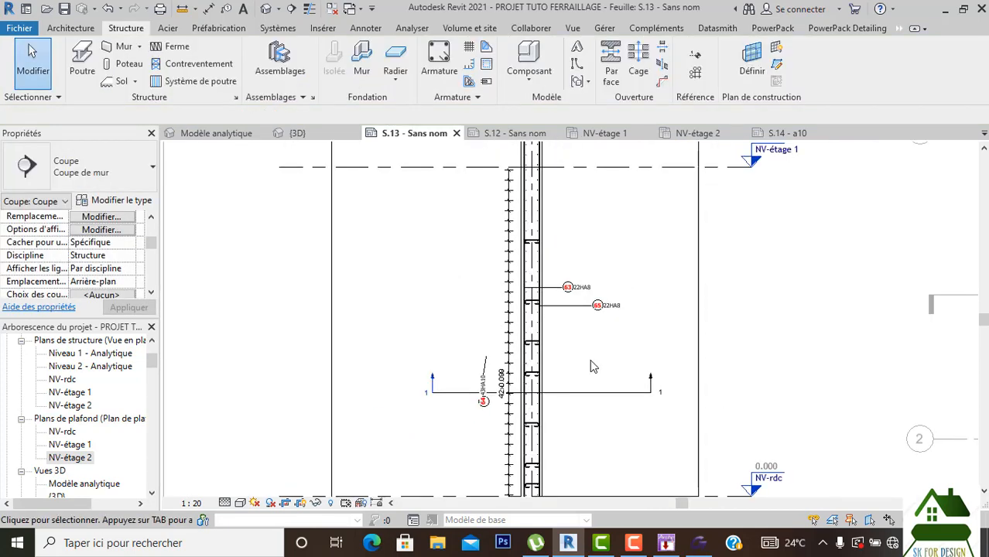
pyautogui.scroll(-5, 592, 367)
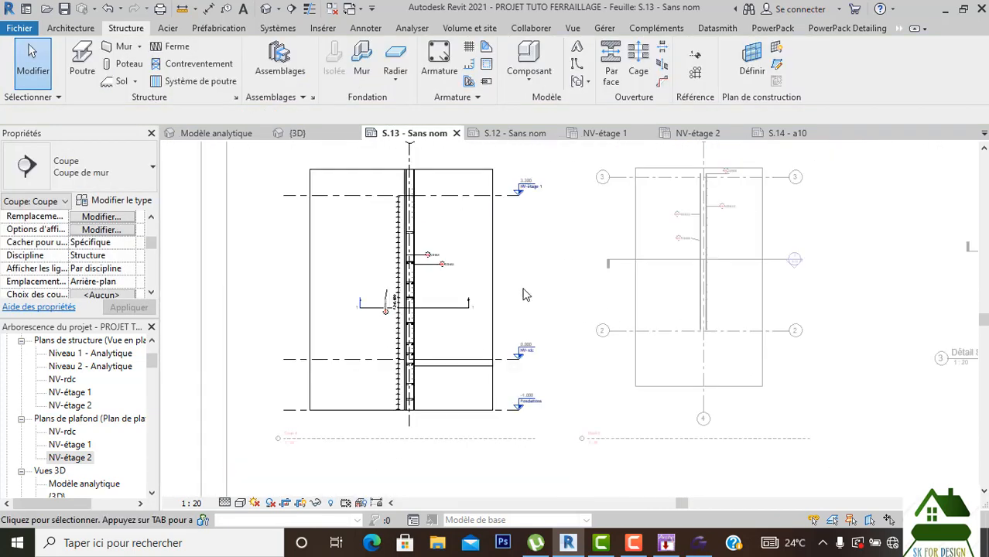
pyautogui.scroll(7, 748, 213)
pyautogui.scroll(-5, 669, 233)
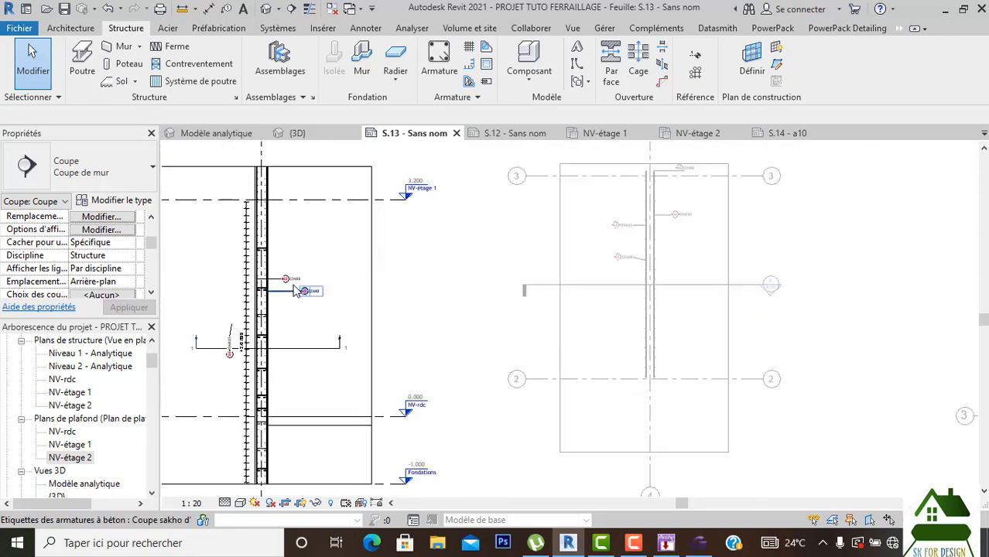
pyautogui.moveTo(298, 291); pyautogui.dragTo(457, 248, button='middle')
pyautogui.scroll(3, 452, 243)
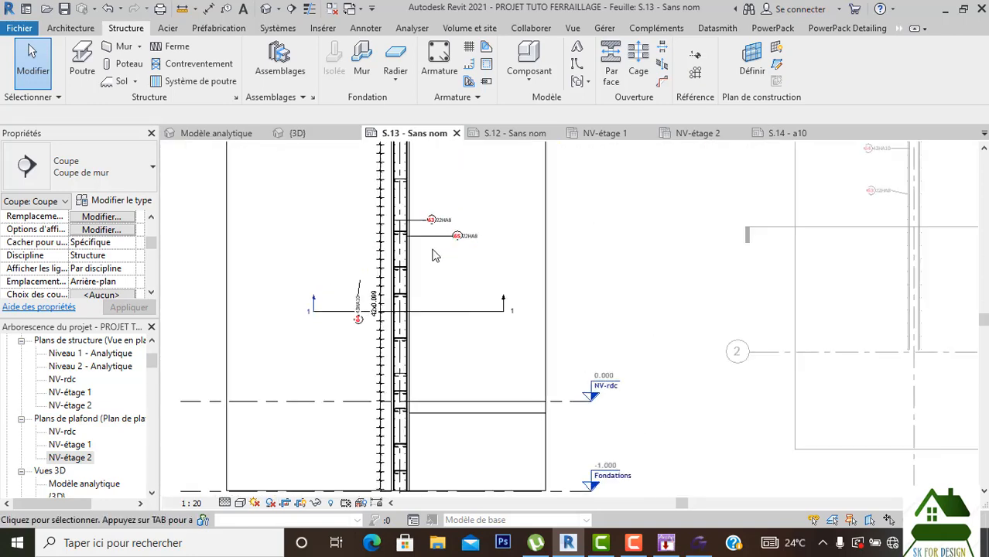
pyautogui.moveTo(479, 311); pyautogui.dragTo(554, 306, button='middle')
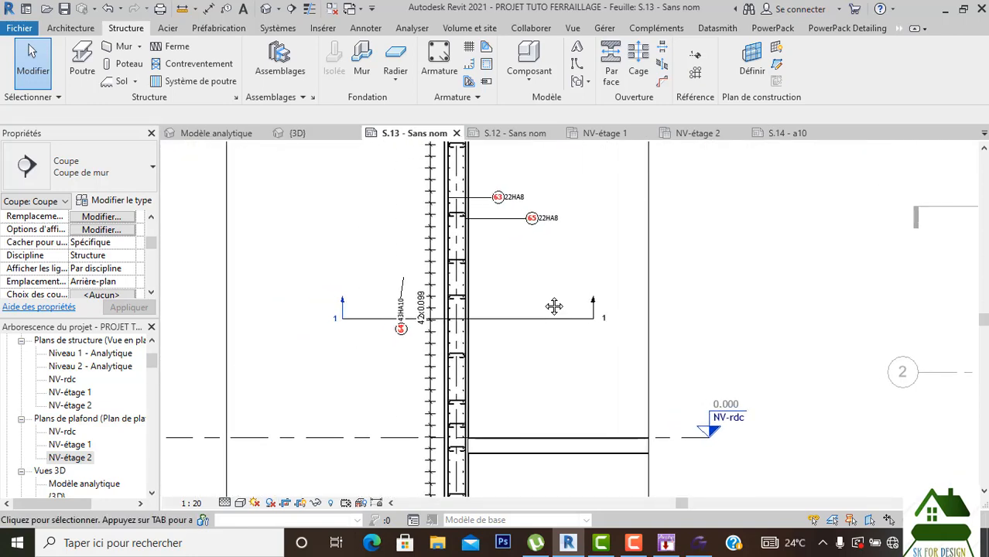
pyautogui.scroll(-3, 554, 306)
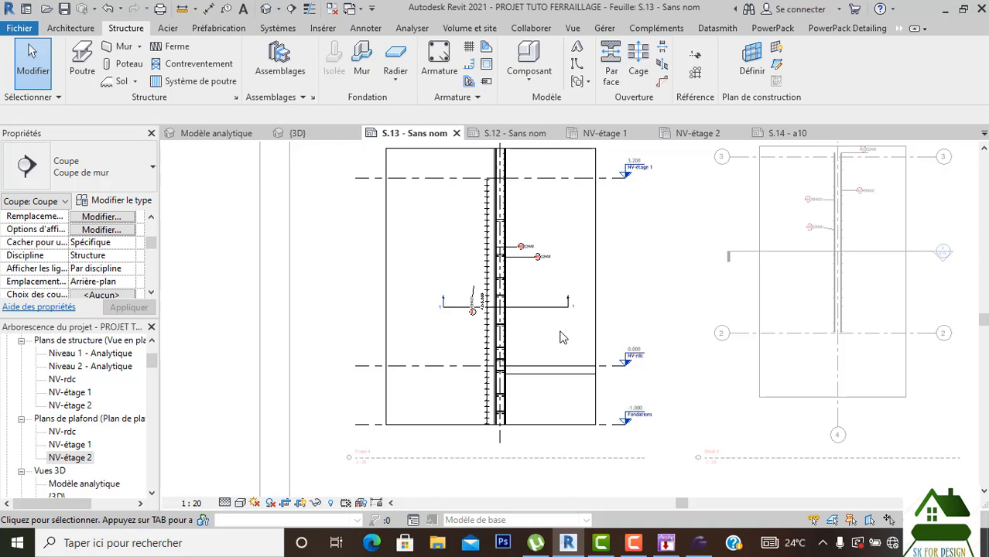
pyautogui.moveTo(562, 337); pyautogui.dragTo(442, 346, button='middle')
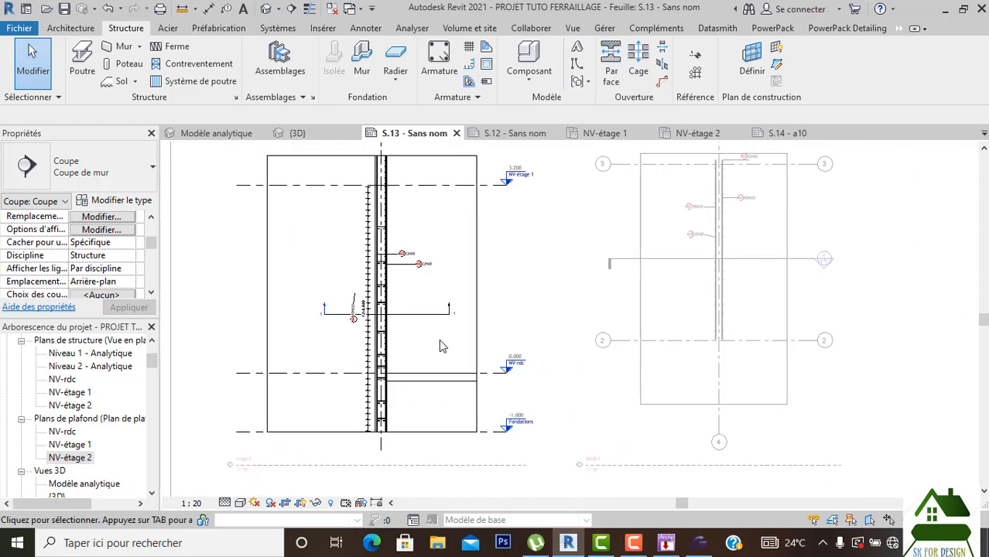